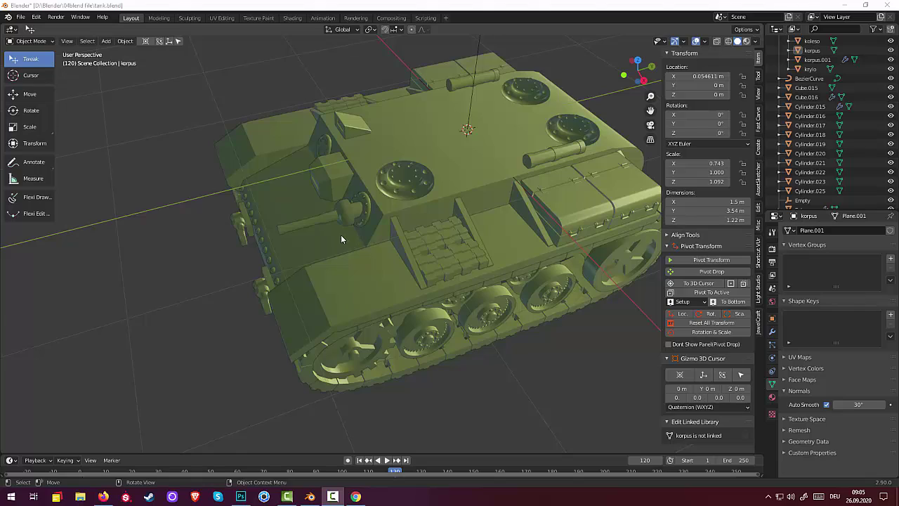
Add a new cylinder mesh to the tank scene
{"action": "mouse_move", "coordinate": [341, 239]}
{"action": "middle_mouse_down"}
{"action": "mouse_move", "coordinate": [445, 237]}
{"action": "mouse_move", "coordinate": [345, 193]}
{"action": "mouse_move", "coordinate": [397, 203]}
{"action": "mouse_move", "coordinate": [382, 206]}
{"action": "middle_mouse_up"}
{"action": "key", "text": "shift+a"}
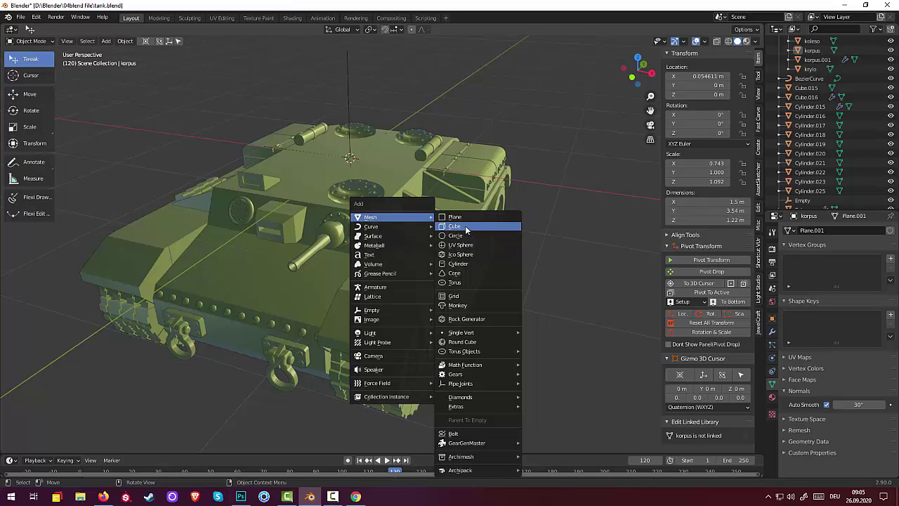
{"action": "left_click", "coordinate": [461, 265]}
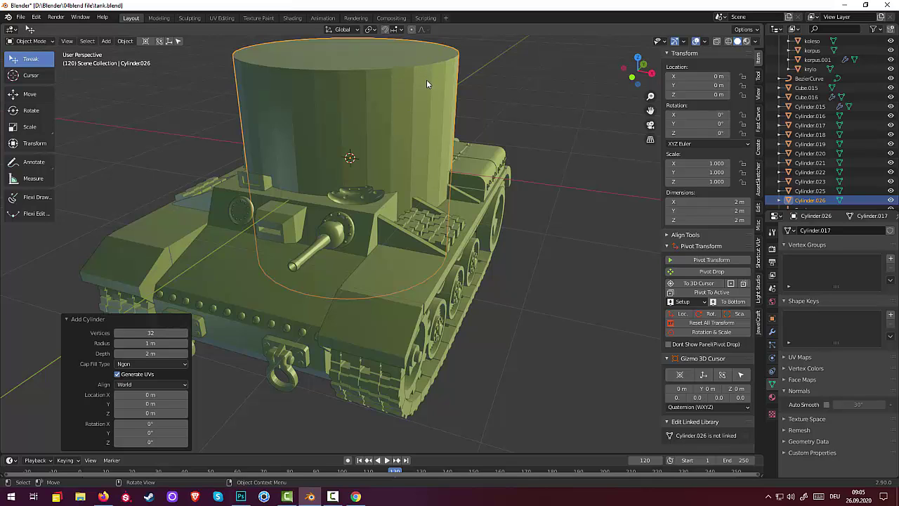
{"action": "scroll", "coordinate": [423, 78], "scroll_direction": "down", "scroll_amount": 3}
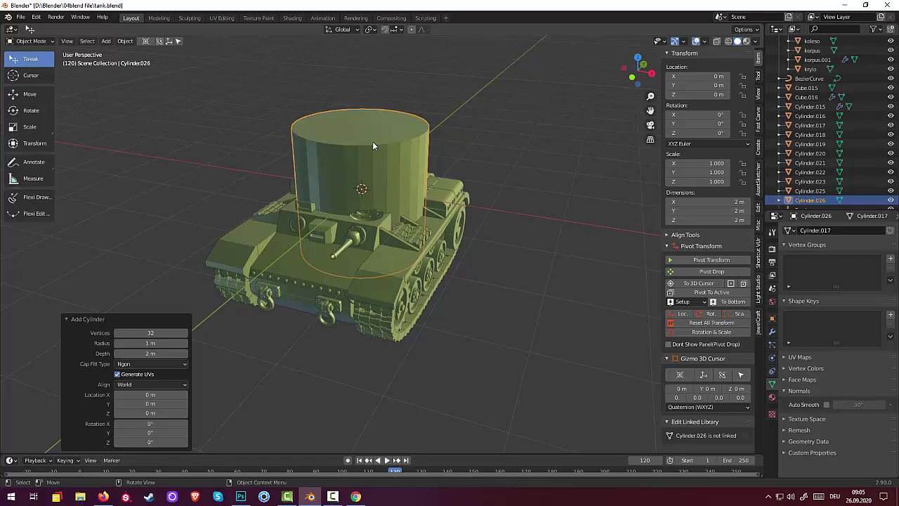
{"action": "left_click", "coordinate": [384, 159]}
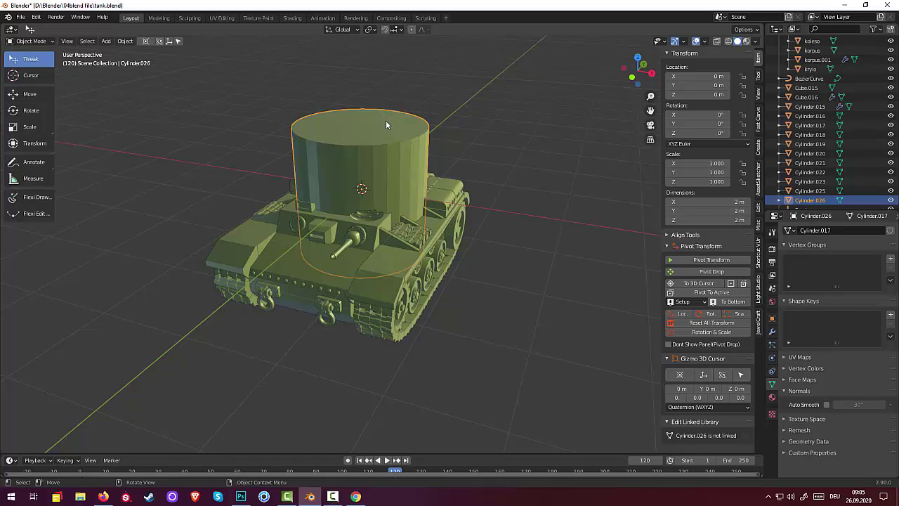
Flatten the cylinder along Z and shrink it to 0.613, about 1.23 m across
{"action": "key", "text": "s"}
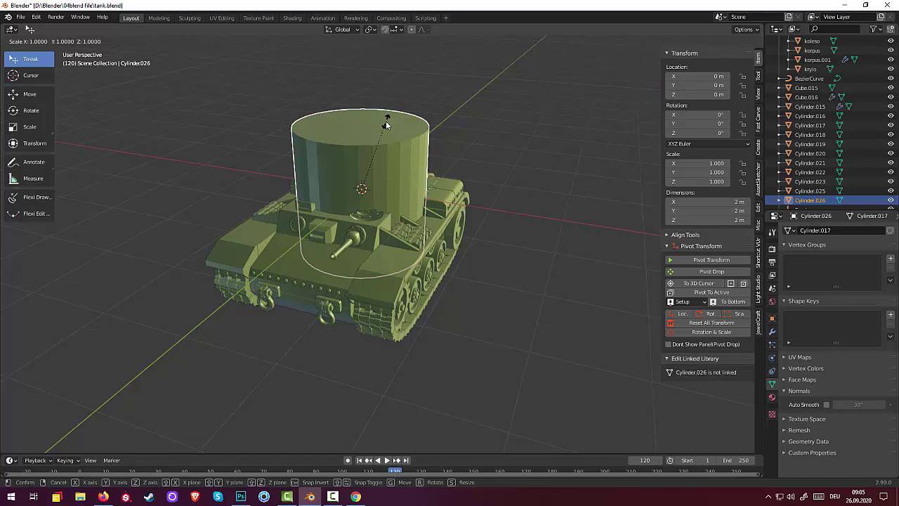
{"action": "key", "text": "z"}
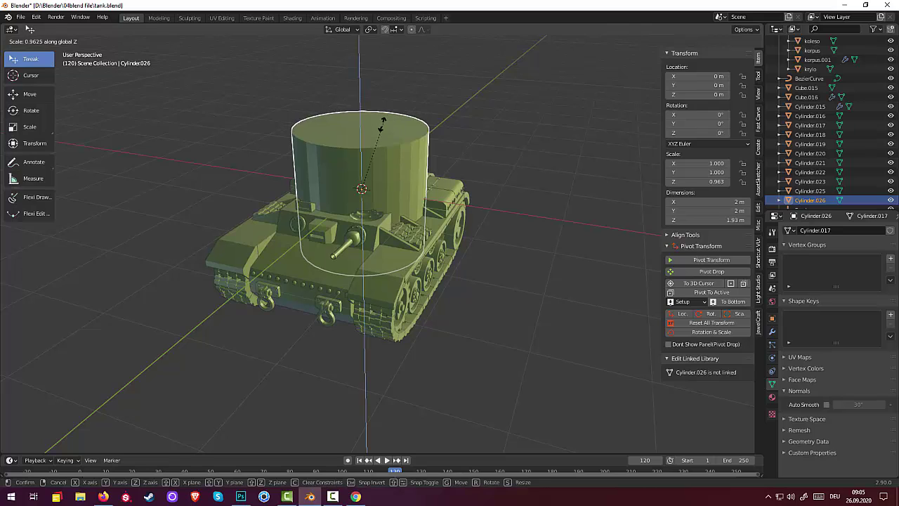
{"action": "left_click", "coordinate": [367, 186]}
{"action": "key", "text": "s"}
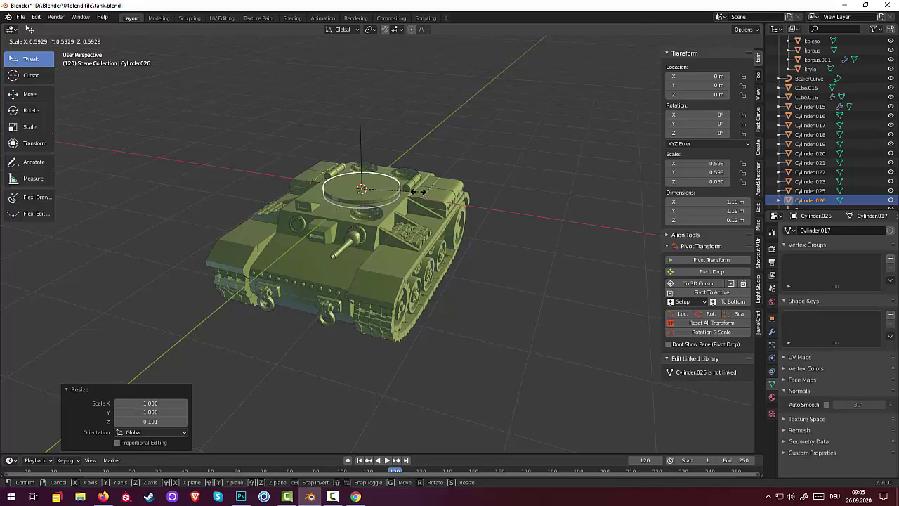
{"action": "left_click", "coordinate": [420, 191]}
{"action": "mouse_move", "coordinate": [419, 191]}
{"action": "middle_mouse_down"}
{"action": "mouse_move", "coordinate": [389, 195]}
{"action": "mouse_move", "coordinate": [458, 196]}
{"action": "middle_mouse_up"}
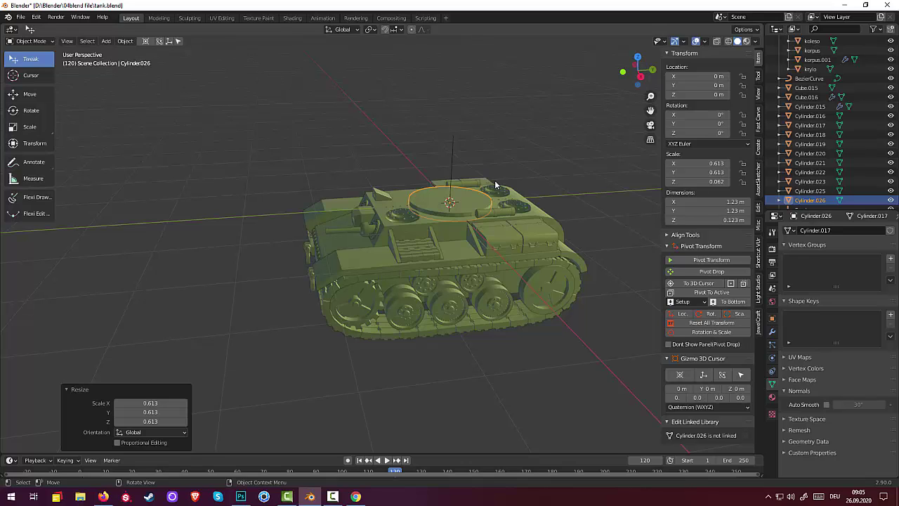
{"action": "left_click", "coordinate": [460, 217]}
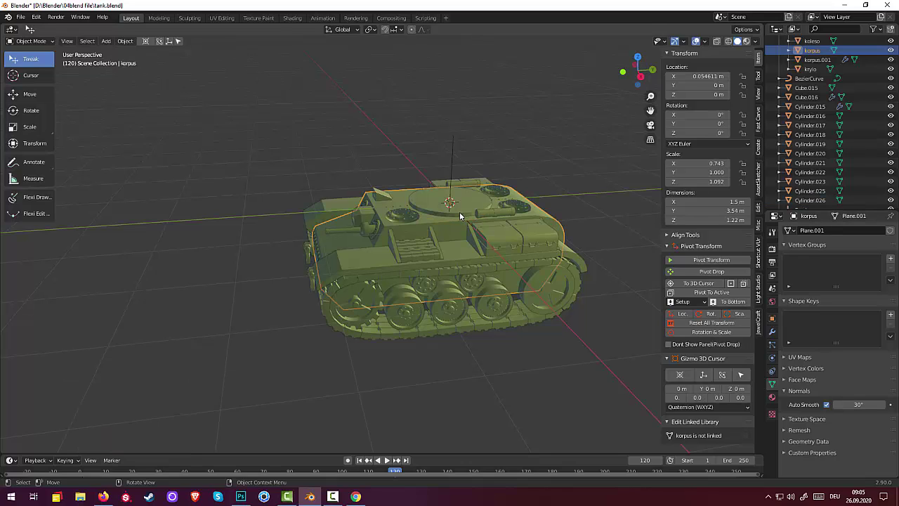
Raise the flat disc along Z to 0.034836 m so it rests on the hull top
{"action": "left_click", "coordinate": [460, 217]}
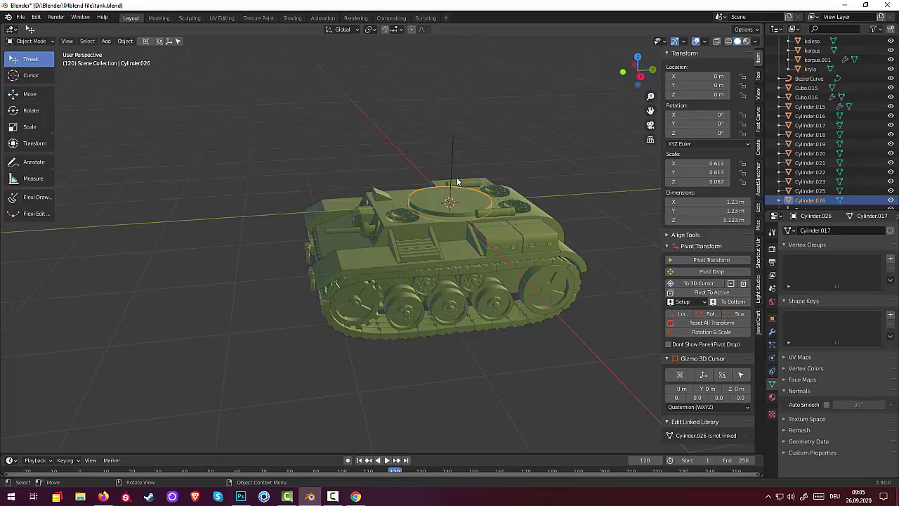
{"action": "key", "text": "g"}
{"action": "key", "text": "z"}
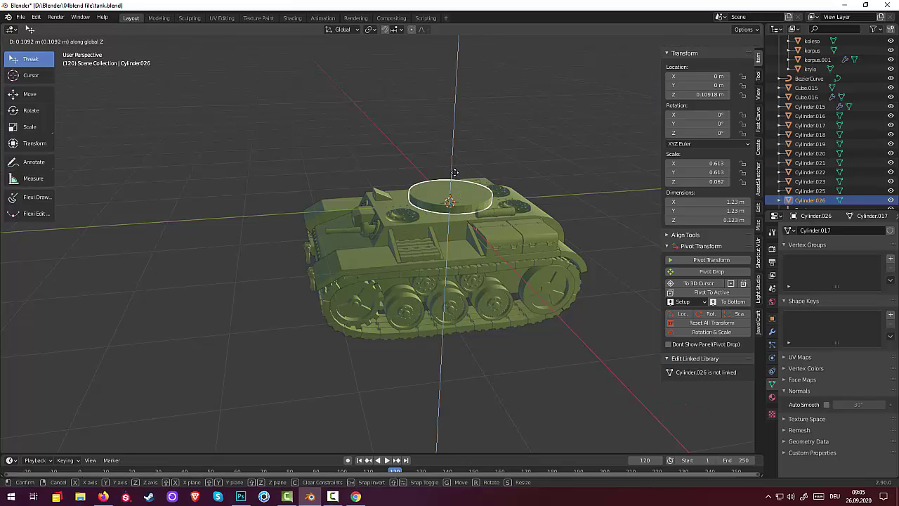
{"action": "left_click", "coordinate": [454, 175]}
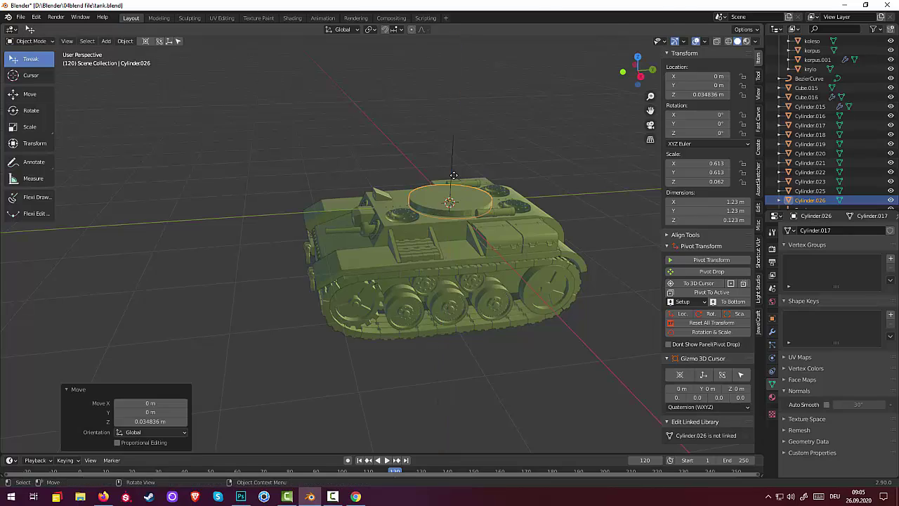
{"action": "mouse_move", "coordinate": [453, 175]}
{"action": "middle_mouse_down"}
{"action": "mouse_move", "coordinate": [544, 202]}
{"action": "mouse_move", "coordinate": [544, 225]}
{"action": "mouse_move", "coordinate": [513, 261]}
{"action": "mouse_move", "coordinate": [463, 215]}
{"action": "mouse_move", "coordinate": [401, 184]}
{"action": "mouse_move", "coordinate": [608, 194]}
{"action": "mouse_move", "coordinate": [568, 190]}
{"action": "middle_mouse_up"}
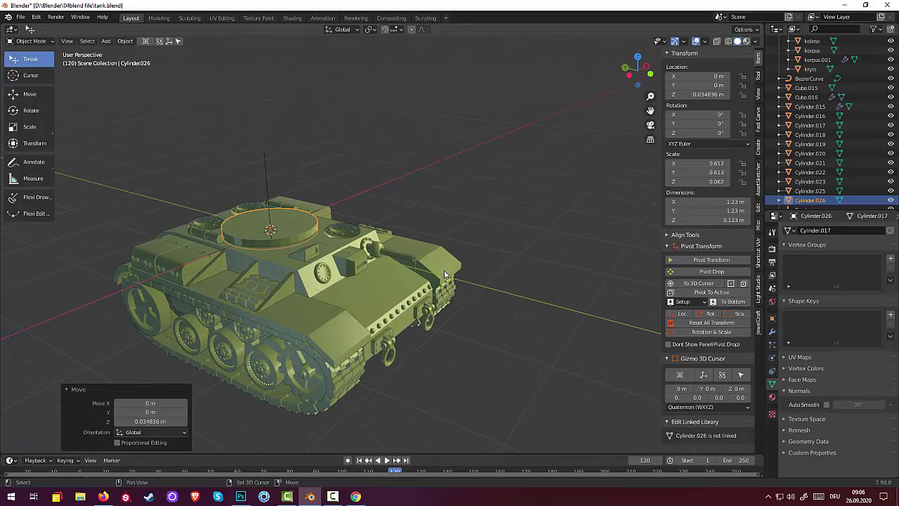
{"action": "key", "text": "shift+a"}
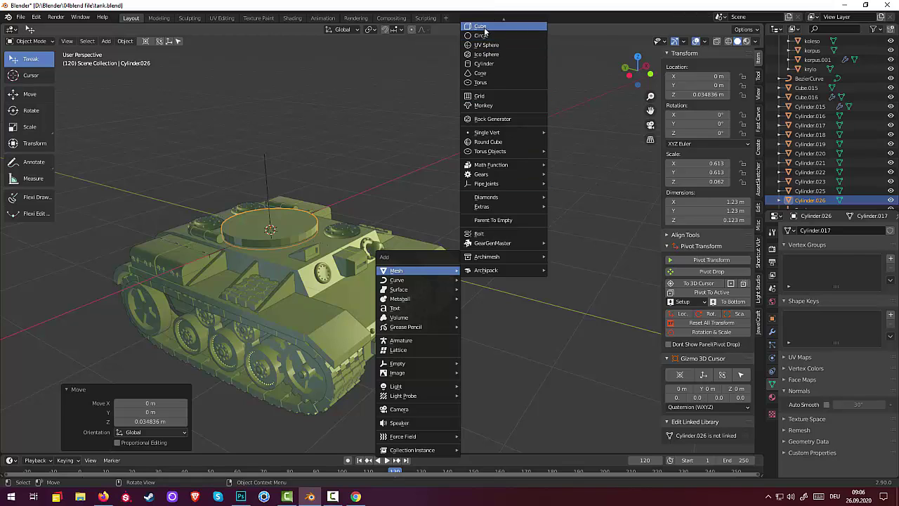
Add a cube and thin it along Y into a 0.0786 m thick plate
{"action": "left_click", "coordinate": [484, 27]}
{"action": "key", "text": "KP_Decimal"}
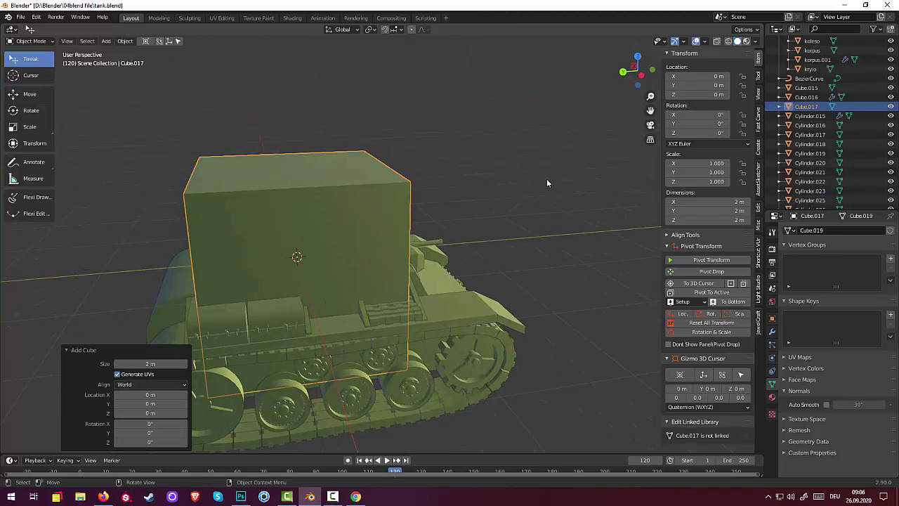
{"action": "key", "text": "s"}
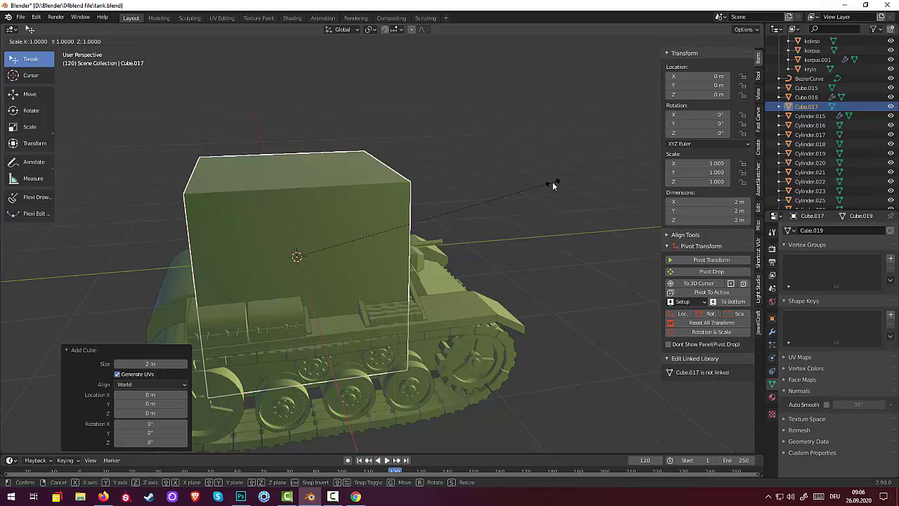
{"action": "key", "text": "y"}
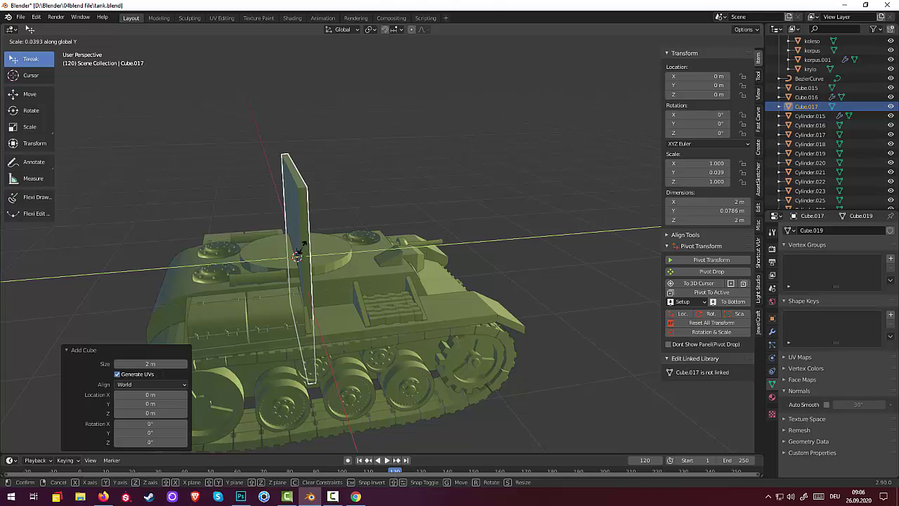
{"action": "left_click", "coordinate": [300, 248]}
Adjust the plate's width along X to 1.43 m, then view the KV-2 reference photo
{"action": "middle_click_drag", "start_coordinate": [428, 226], "coordinate": [337, 222]}
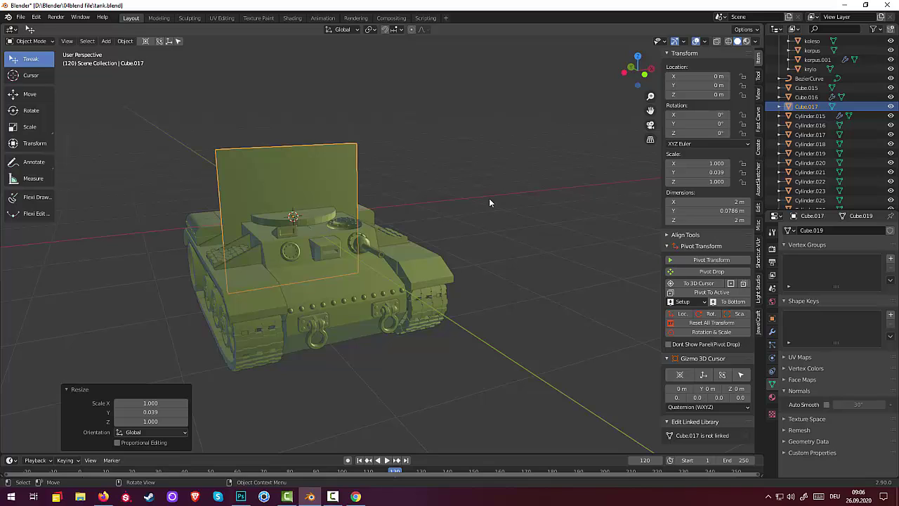
{"action": "key", "text": "s"}
{"action": "key", "text": "x"}
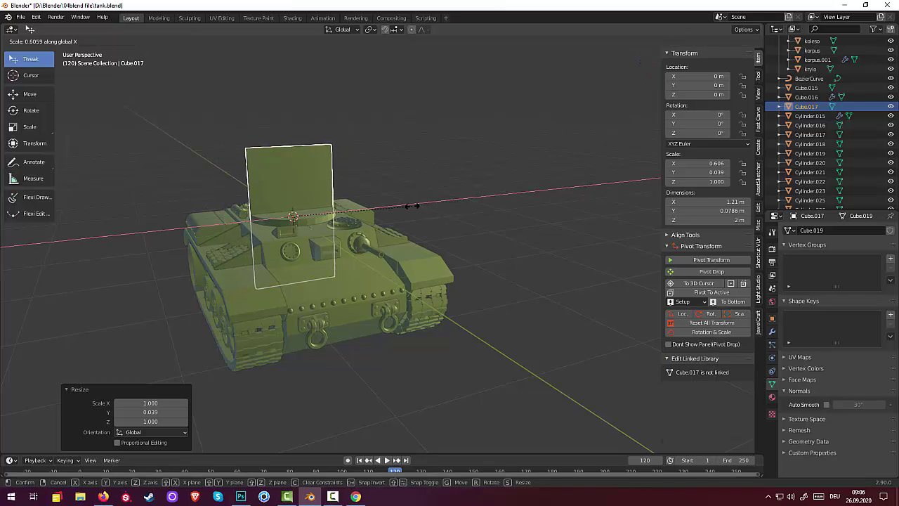
{"action": "left_click", "coordinate": [412, 203]}
{"action": "middle_click_drag", "start_coordinate": [412, 203], "coordinate": [437, 217]}
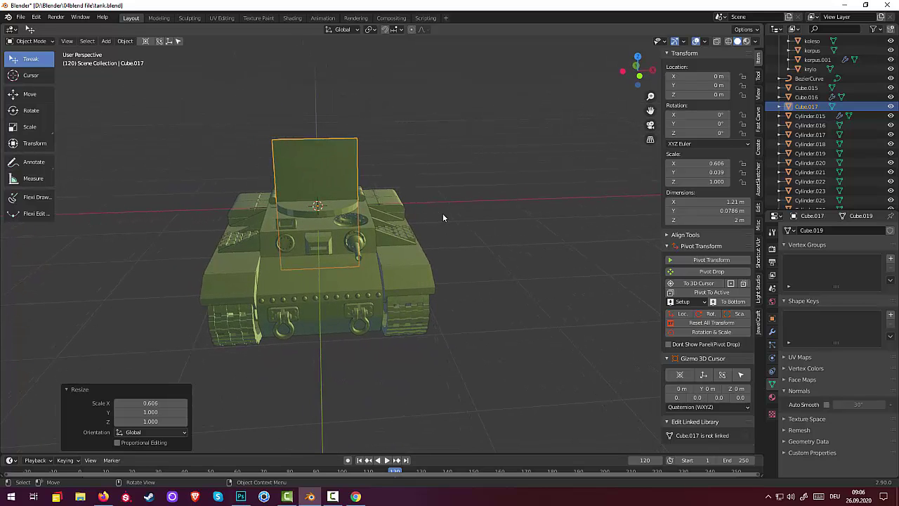
{"action": "key", "text": "s"}
{"action": "key", "text": "x"}
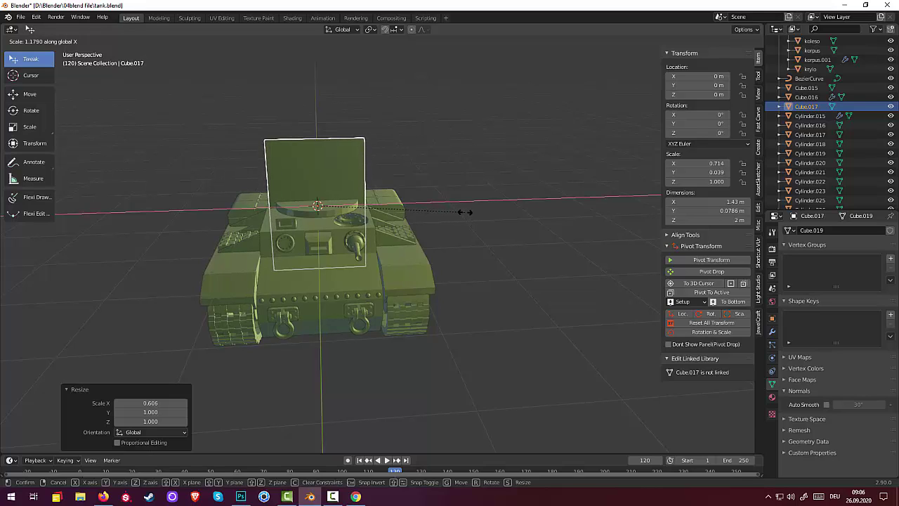
{"action": "left_click", "coordinate": [465, 211]}
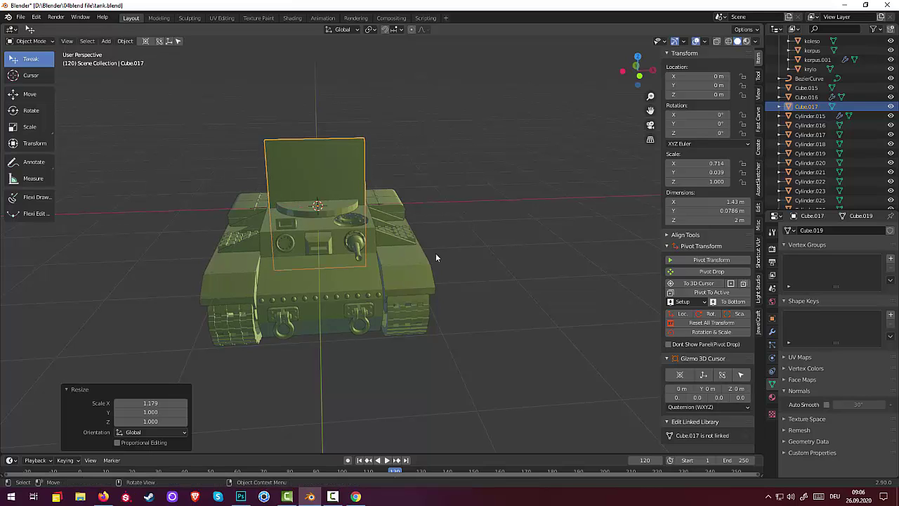
{"action": "left_click", "coordinate": [356, 497]}
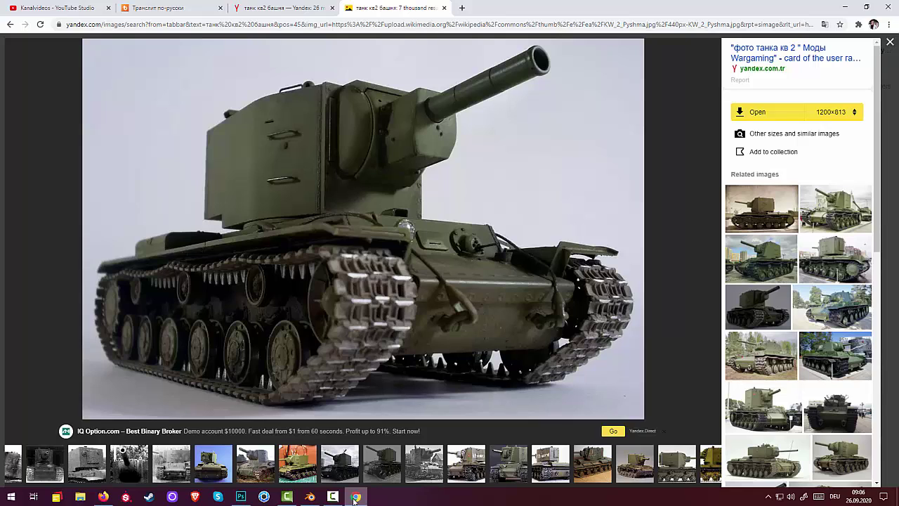
{"action": "left_click", "coordinate": [355, 497]}
{"action": "left_click", "coordinate": [355, 496]}
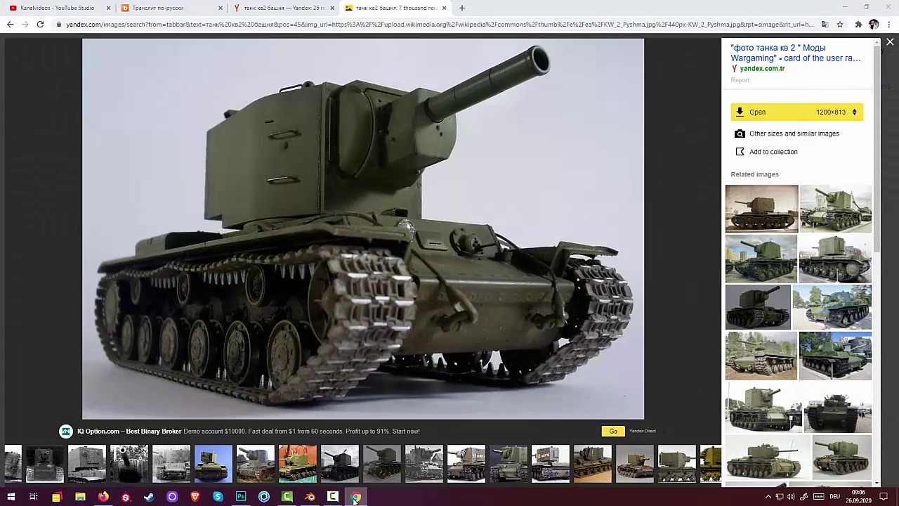
{"action": "left_click", "coordinate": [355, 496]}
{"action": "left_click", "coordinate": [356, 497]}
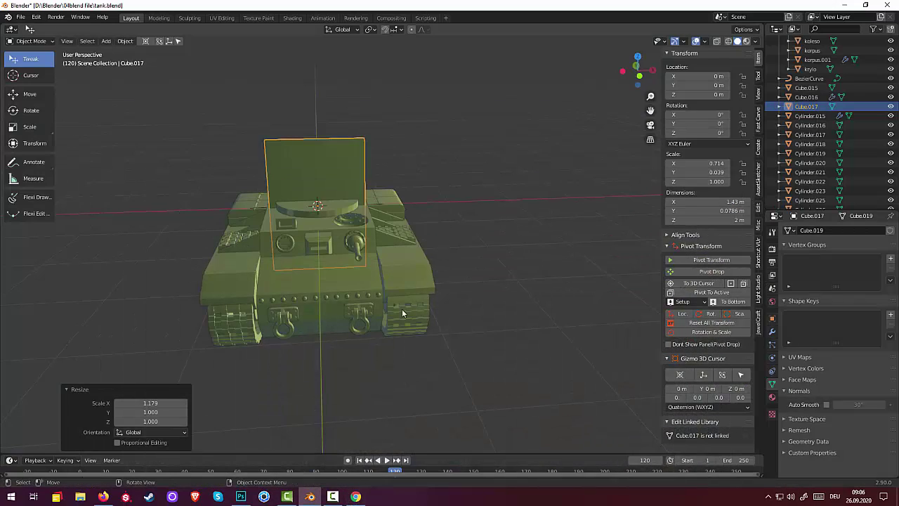
Shrink plate Cube.017 uniformly to 0.909
{"action": "key", "text": "s"}
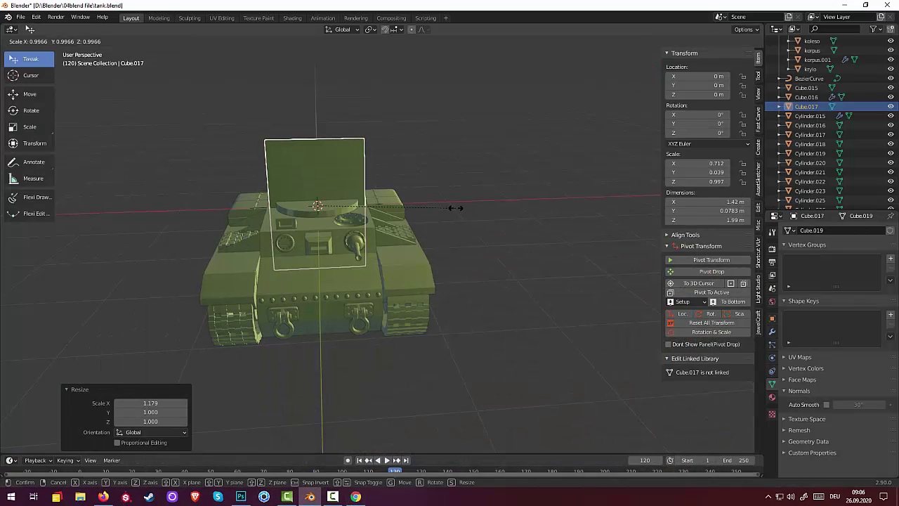
{"action": "left_click", "coordinate": [443, 211]}
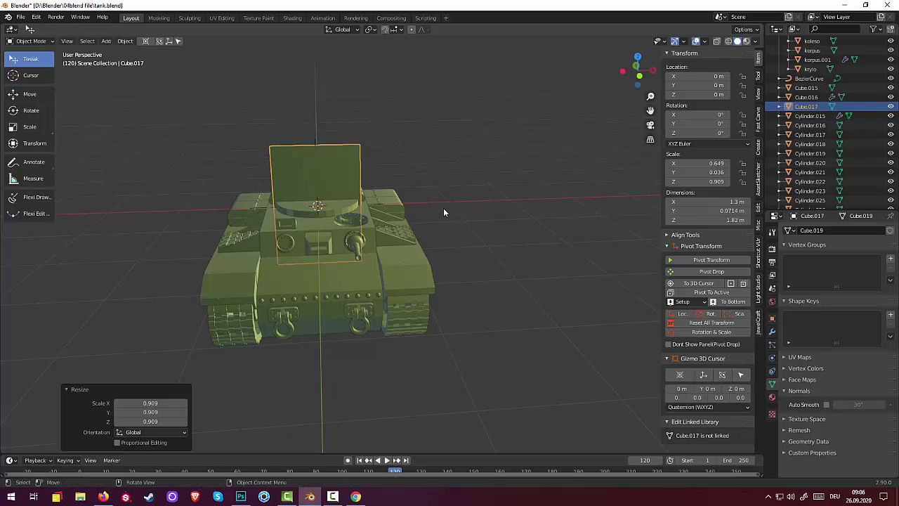
{"action": "mouse_move", "coordinate": [410, 158]}
{"action": "middle_mouse_down"}
{"action": "mouse_move", "coordinate": [576, 274]}
{"action": "mouse_move", "coordinate": [595, 250]}
{"action": "middle_mouse_up"}
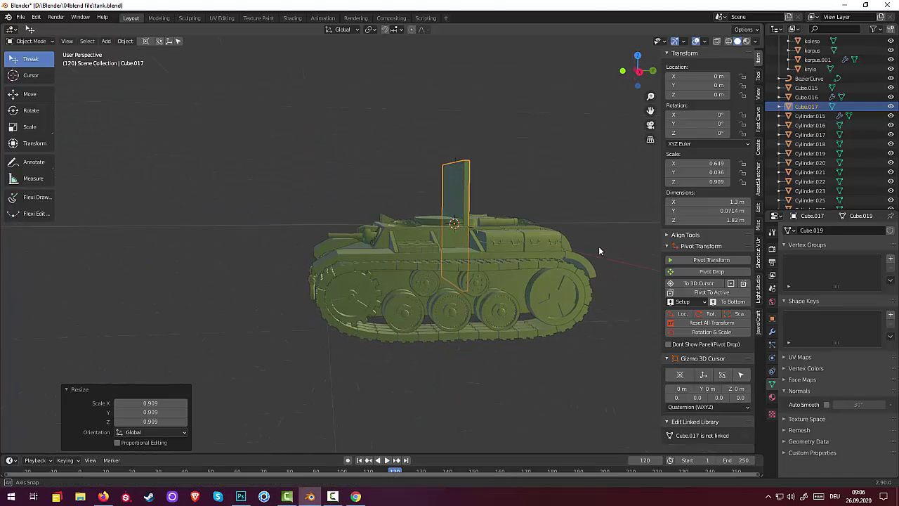
{"action": "scroll", "coordinate": [541, 232], "scroll_direction": "up", "scroll_amount": 2}
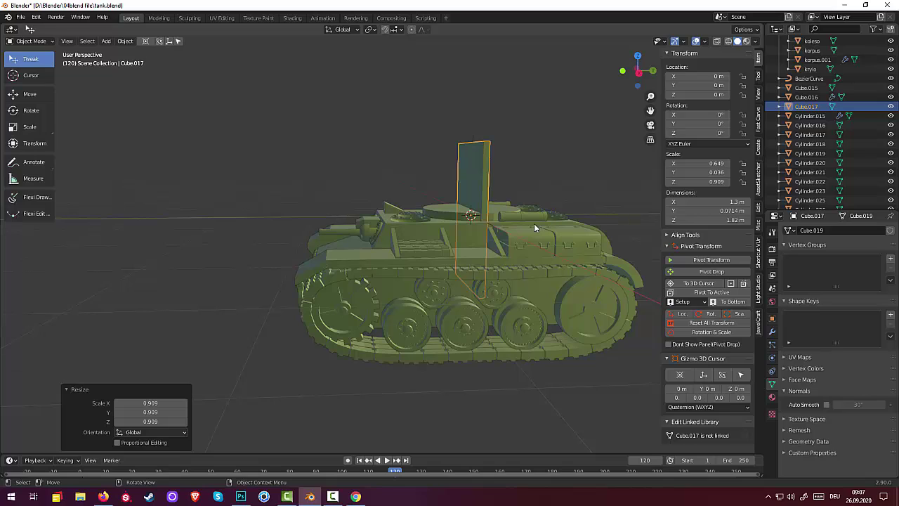
Slide the plate to Y −0.708 m and lift it 1.041 m along Z
{"action": "key", "text": "g"}
{"action": "key", "text": "y"}
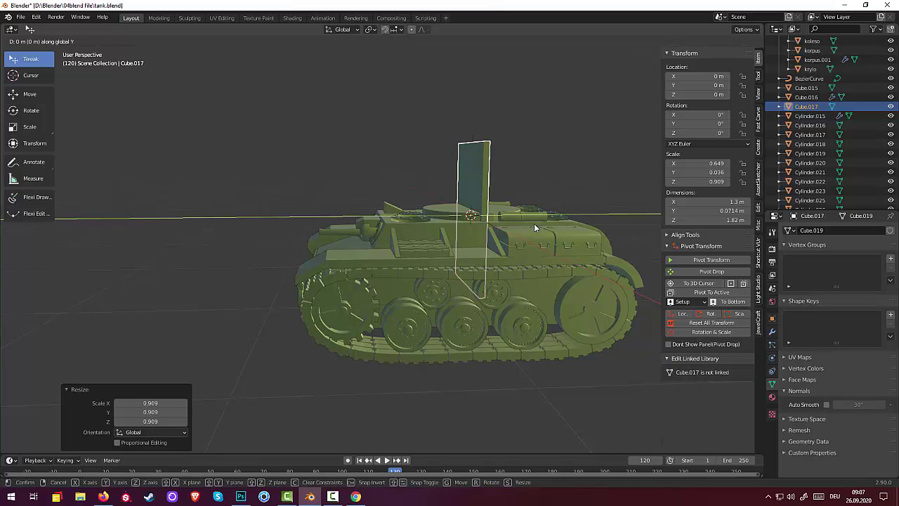
{"action": "left_click", "coordinate": [479, 234]}
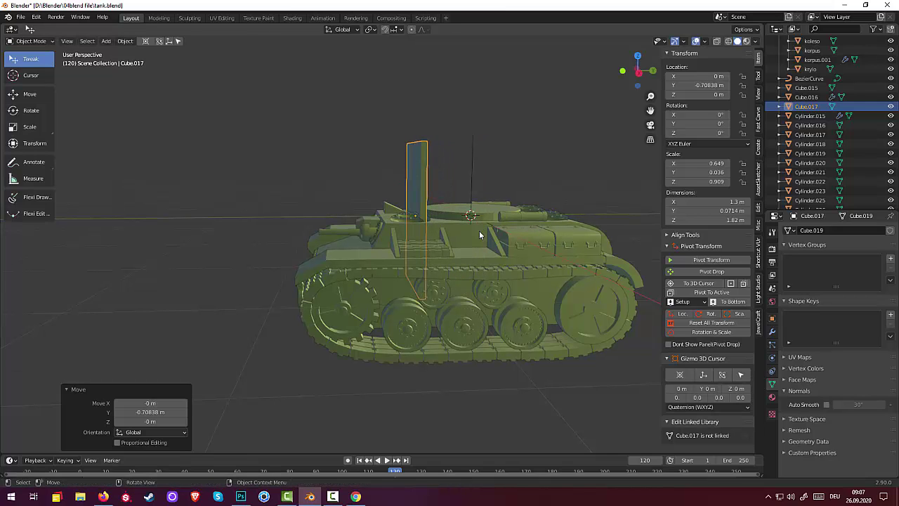
{"action": "key", "text": "g"}
{"action": "key", "text": "z"}
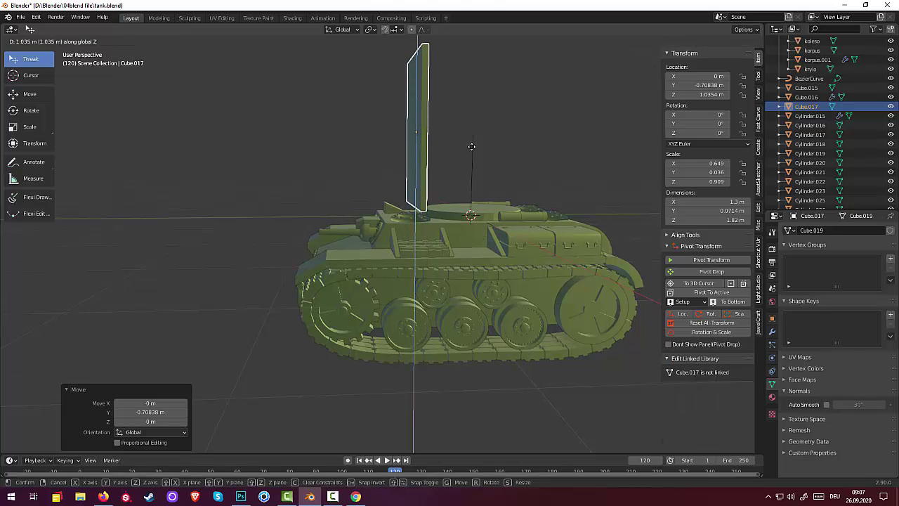
{"action": "left_click", "coordinate": [471, 146]}
{"action": "middle_click_drag", "start_coordinate": [489, 150], "coordinate": [583, 142]}
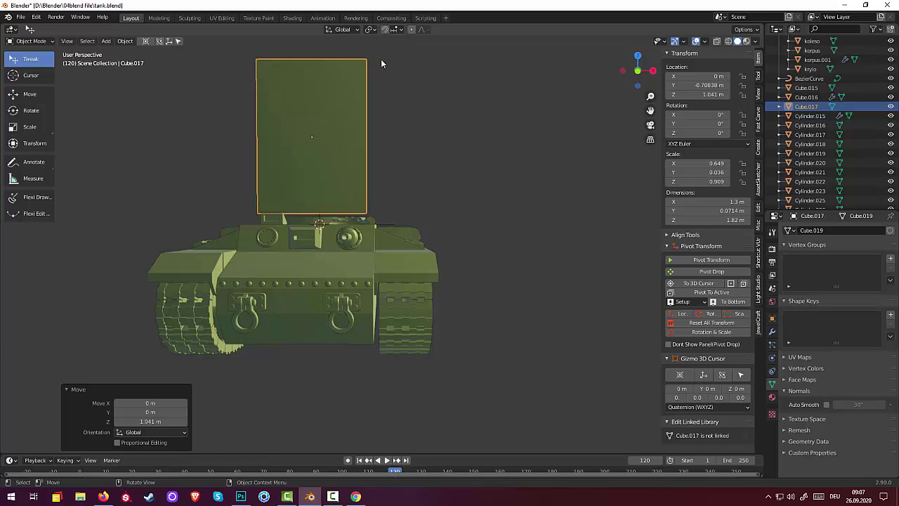
Shorten the plate along Z to 1.46 m tall
{"action": "key", "text": "s"}
{"action": "key", "text": "z"}
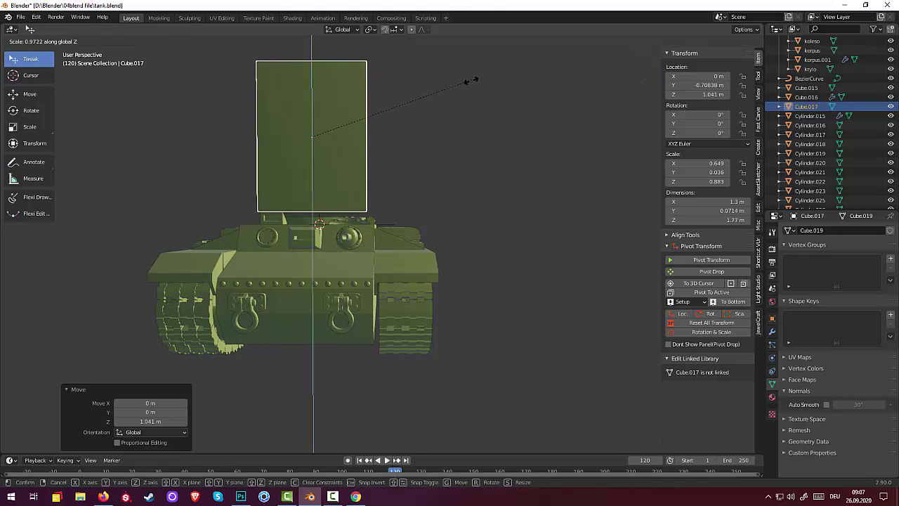
{"action": "left_click", "coordinate": [454, 121]}
{"action": "mouse_move", "coordinate": [468, 134]}
{"action": "middle_mouse_down"}
{"action": "mouse_move", "coordinate": [307, 160]}
{"action": "mouse_move", "coordinate": [260, 150]}
{"action": "mouse_move", "coordinate": [495, 143]}
{"action": "mouse_move", "coordinate": [475, 148]}
{"action": "mouse_move", "coordinate": [481, 133]}
{"action": "mouse_move", "coordinate": [354, 150]}
{"action": "middle_mouse_up"}
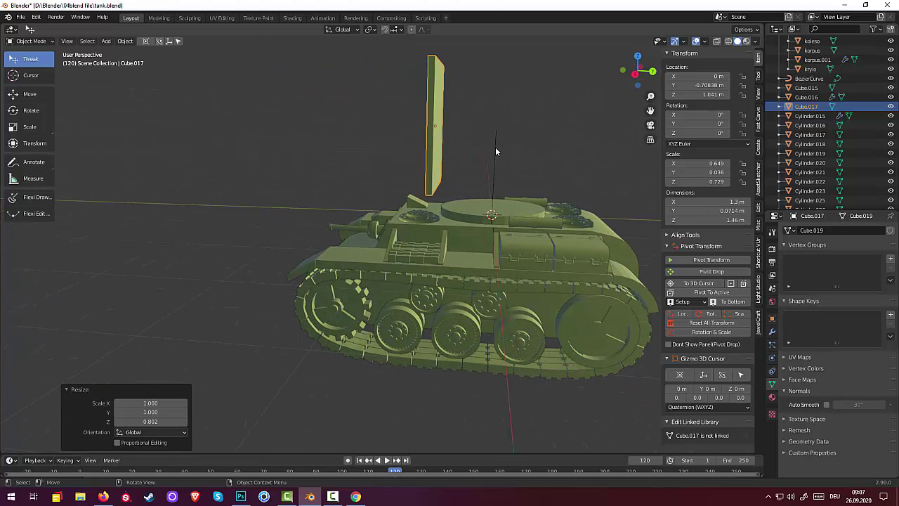
Lower the plate along Z to its final height of 0.827 m
{"action": "key", "text": "g"}
{"action": "key", "text": "z"}
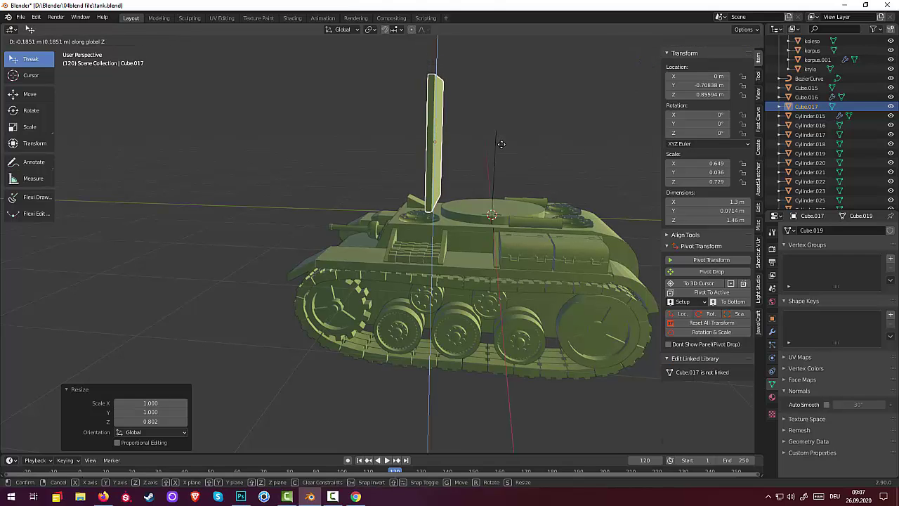
{"action": "left_click", "coordinate": [502, 144]}
{"action": "middle_click_drag", "start_coordinate": [501, 147], "coordinate": [511, 139]}
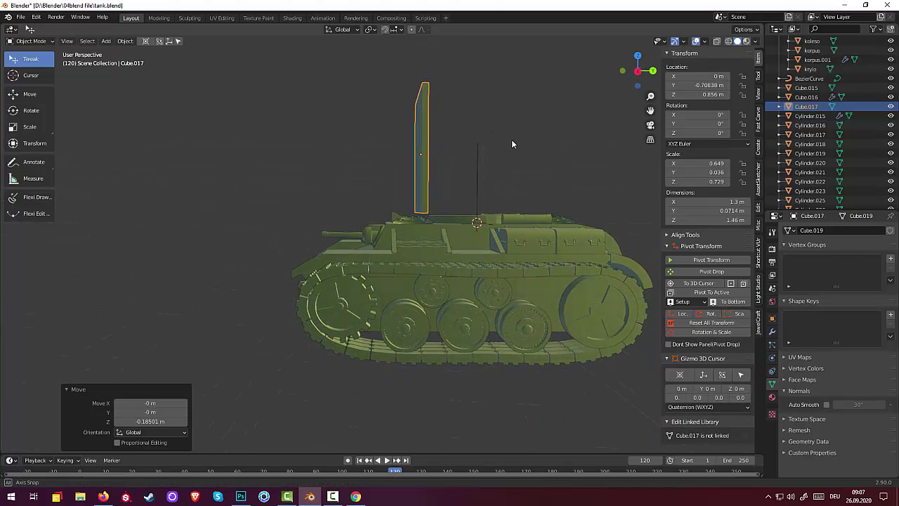
{"action": "key", "text": "q"}
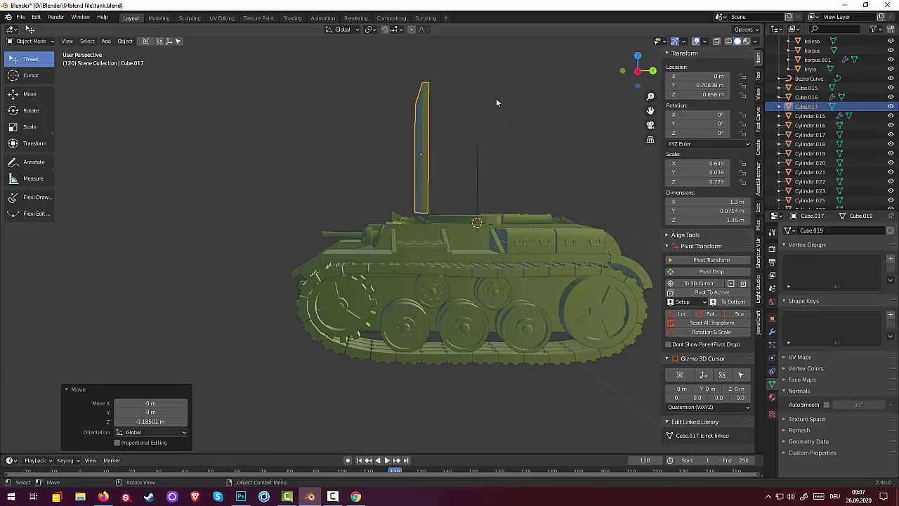
{"action": "key", "text": "g"}
{"action": "key", "text": "z"}
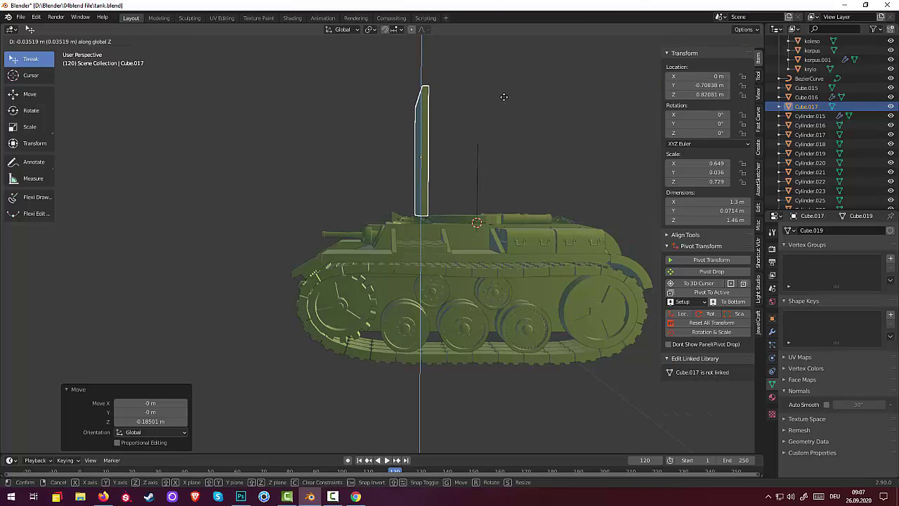
{"action": "left_click", "coordinate": [504, 97]}
{"action": "left_click", "coordinate": [504, 125]}
{"action": "mouse_move", "coordinate": [504, 125]}
{"action": "middle_mouse_down"}
{"action": "mouse_move", "coordinate": [594, 146]}
{"action": "mouse_move", "coordinate": [625, 145]}
{"action": "mouse_move", "coordinate": [624, 135]}
{"action": "mouse_move", "coordinate": [560, 155]}
{"action": "mouse_move", "coordinate": [514, 151]}
{"action": "middle_mouse_up"}
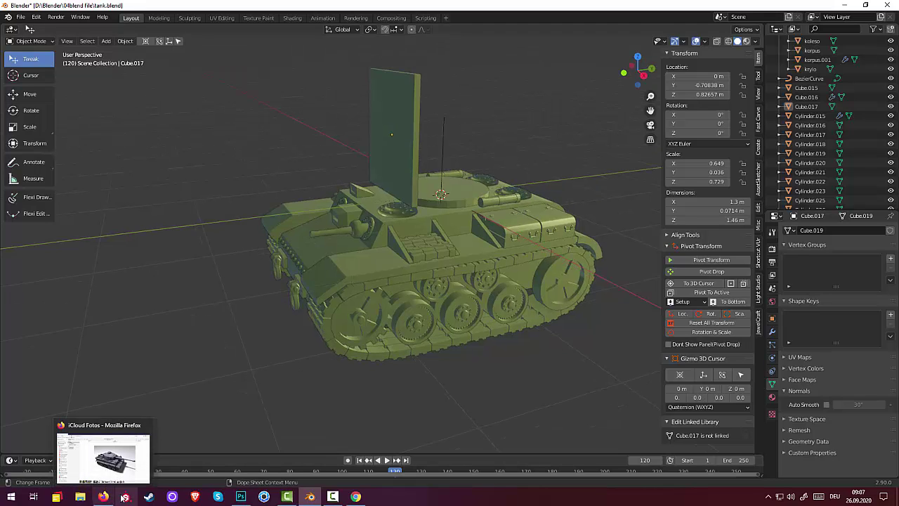
Compare the green KV-2 toy tank photo in iCloud Photos, then return to Blender
{"action": "left_click", "coordinate": [103, 497]}
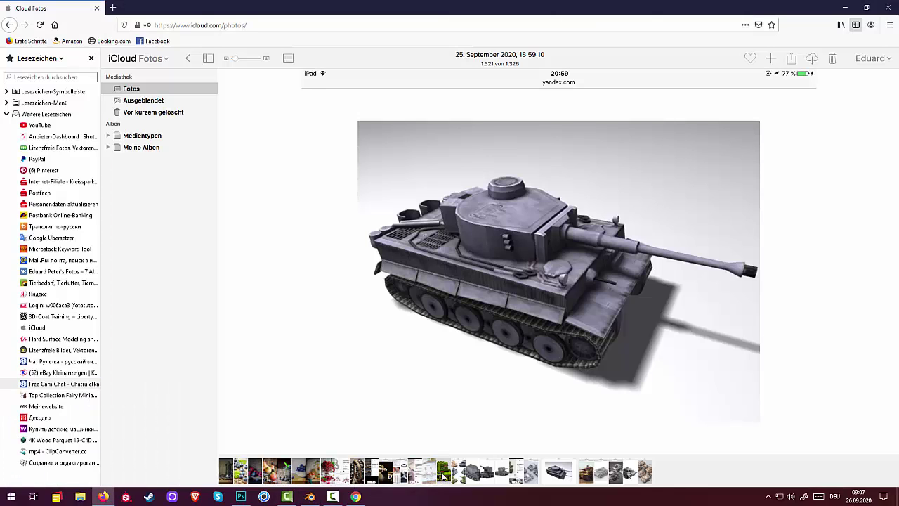
{"action": "left_click", "coordinate": [444, 471]}
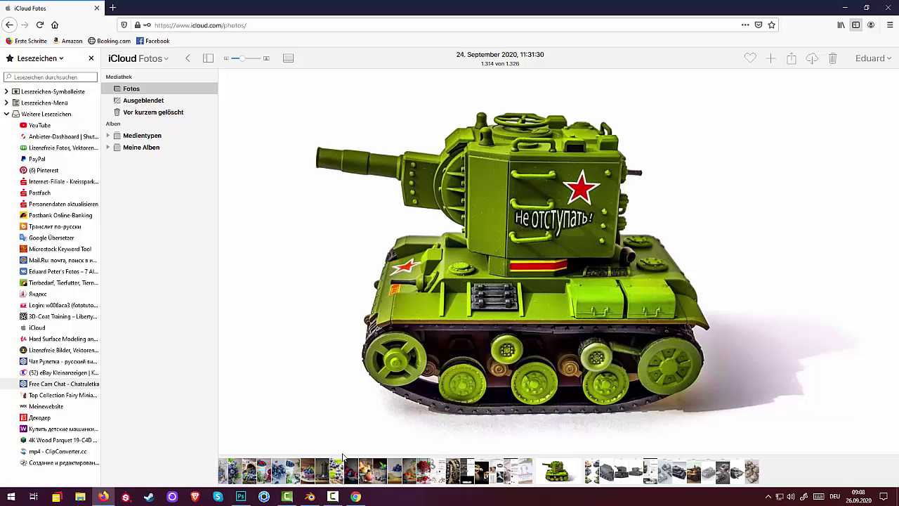
{"action": "left_click", "coordinate": [358, 500]}
Add a new cylinder, Cylinder.027, to the tank scene
{"action": "left_click", "coordinate": [310, 496]}
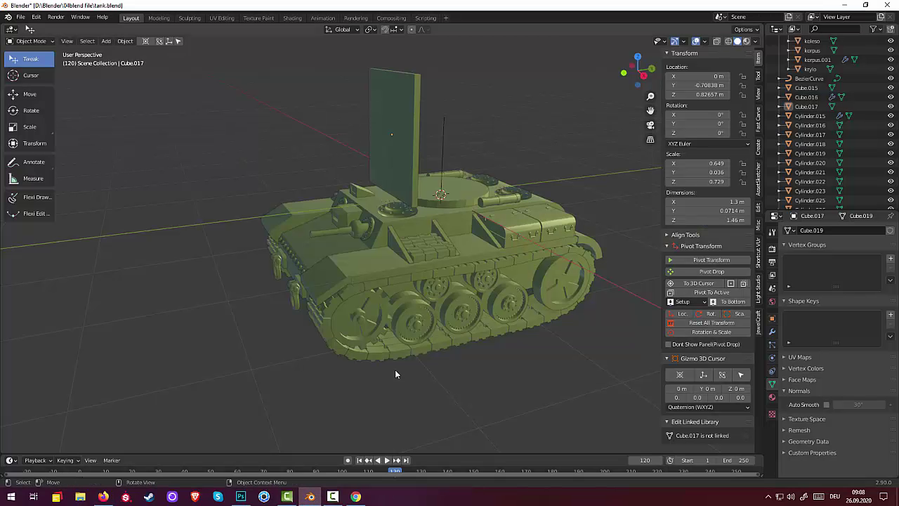
{"action": "middle_click_drag", "start_coordinate": [395, 373], "coordinate": [446, 337]}
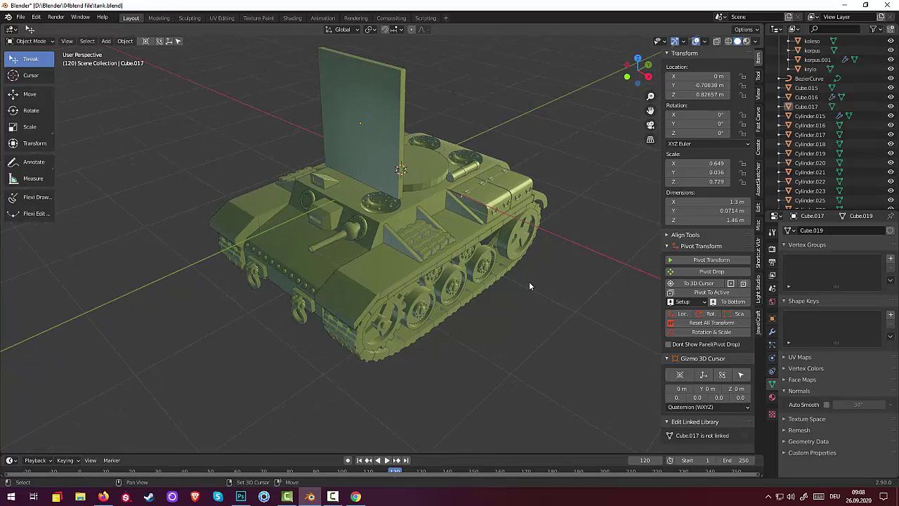
{"action": "key", "text": "shift+a"}
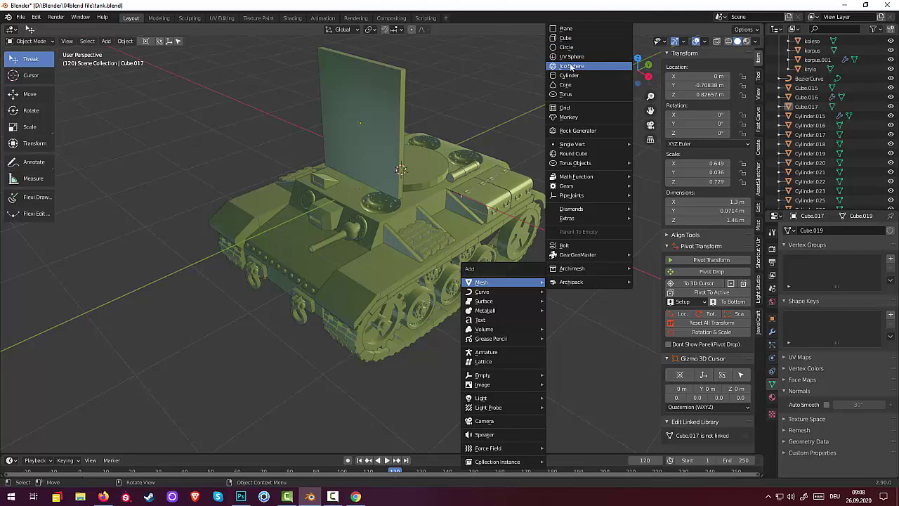
{"action": "left_click", "coordinate": [568, 75]}
{"action": "middle_click_drag", "start_coordinate": [571, 102], "coordinate": [598, 78]}
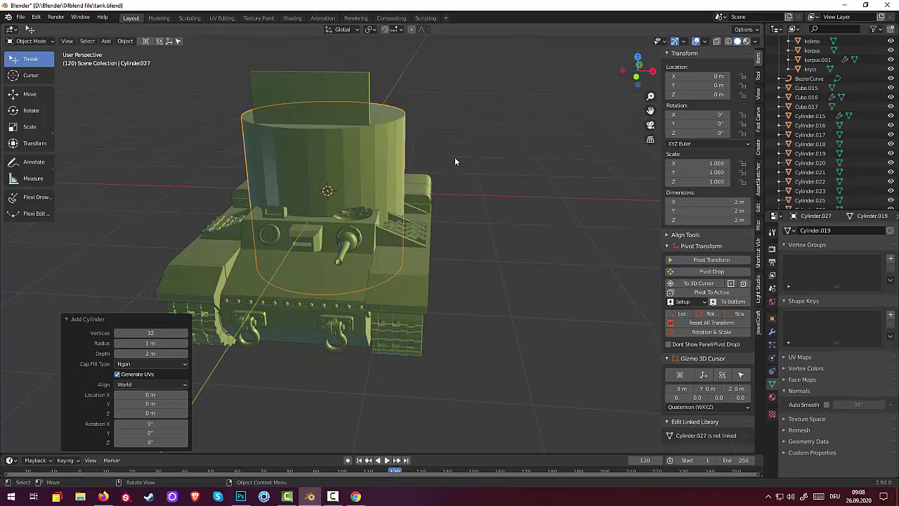
Rotate the cylinder 90° about Z and 90° about Y so it lies on its side
{"action": "key", "text": "r"}
{"action": "key", "text": "z"}
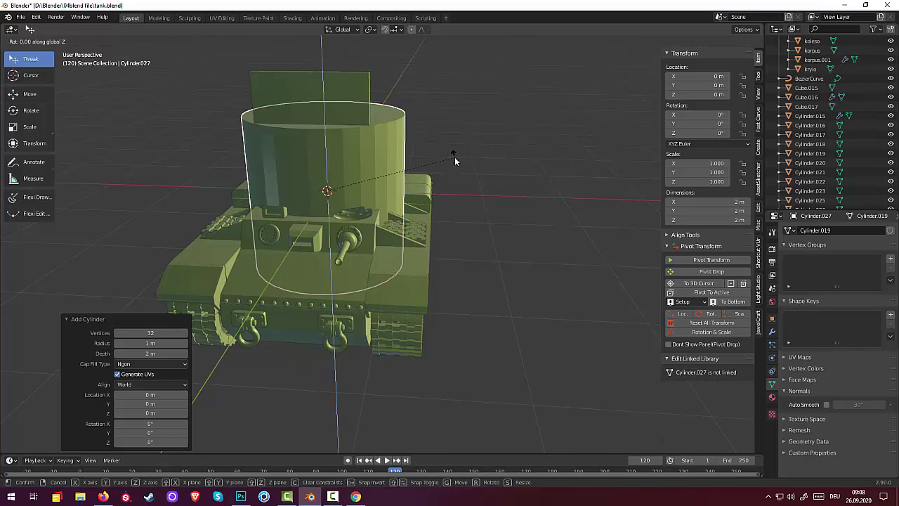
{"action": "type", "text": "90"}
{"action": "key", "text": "Return"}
{"action": "left_click", "coordinate": [388, 164]}
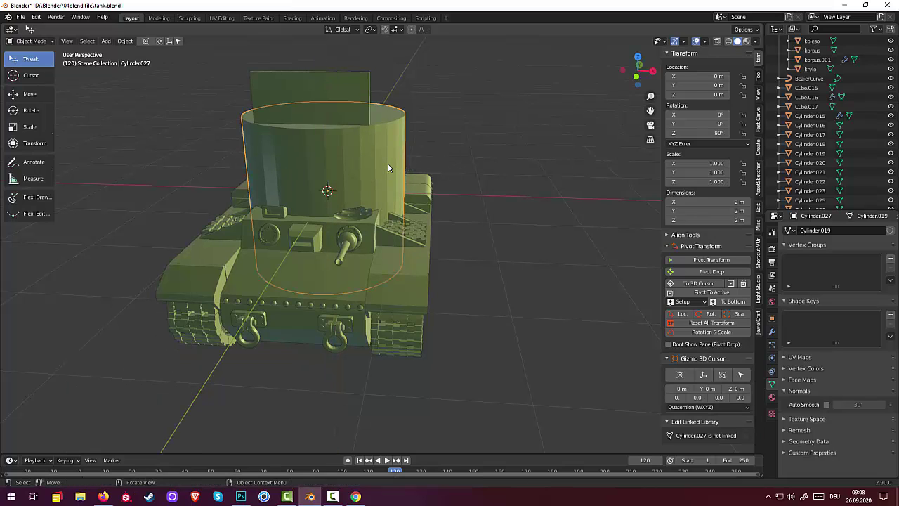
{"action": "type", "text": "r"}
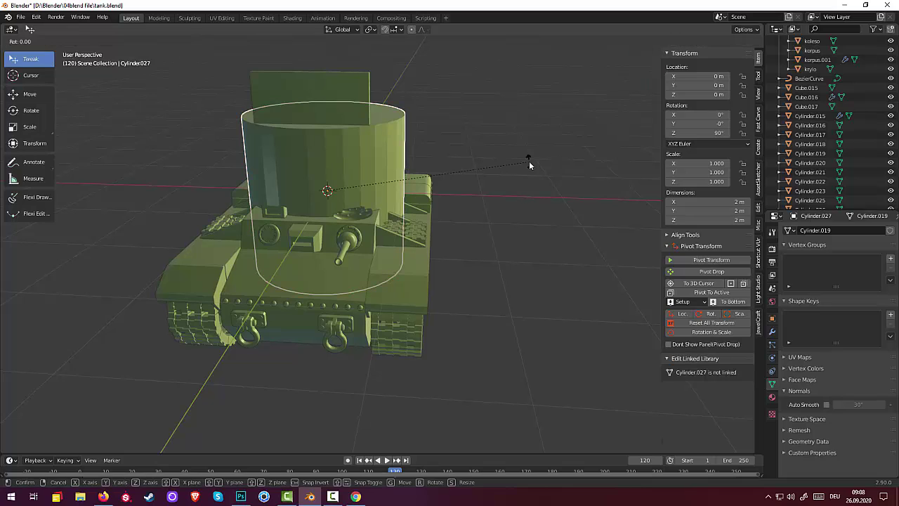
{"action": "type", "text": "y90"}
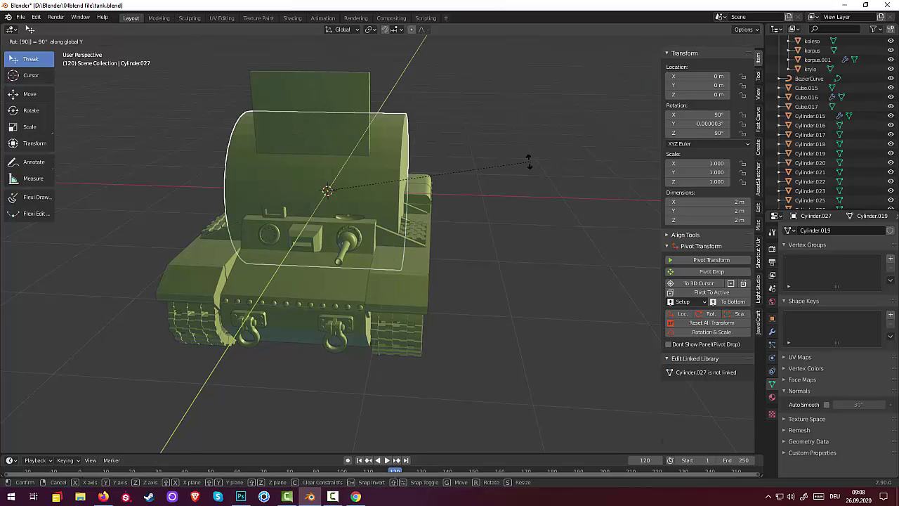
{"action": "key", "text": "Return"}
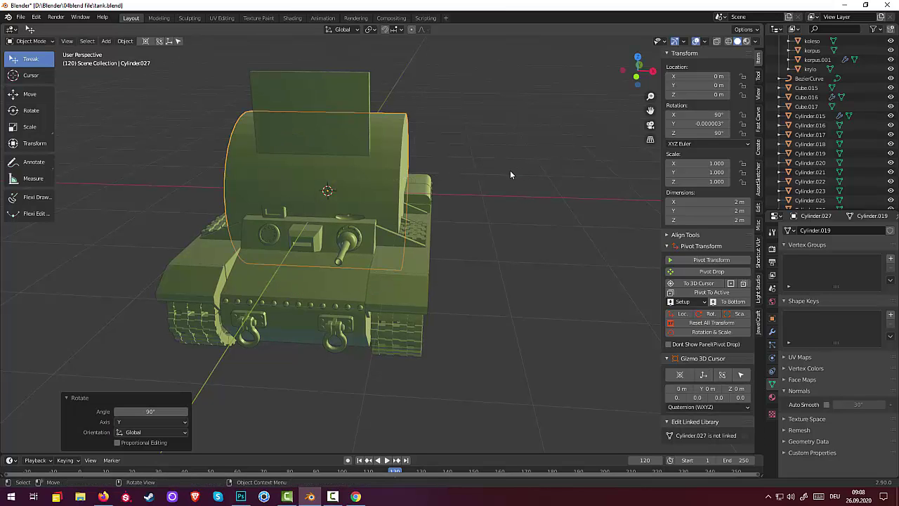
{"action": "middle_click_drag", "start_coordinate": [510, 171], "coordinate": [431, 168]}
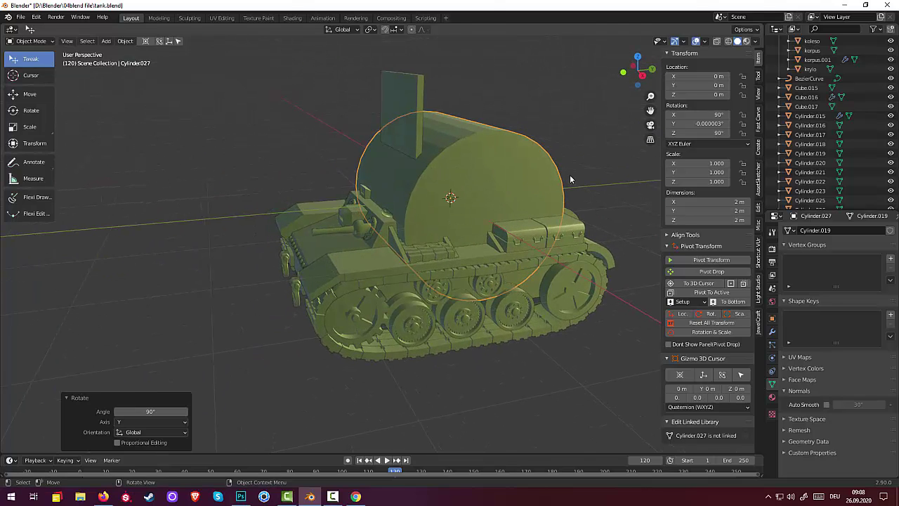
{"action": "middle_click_drag", "start_coordinate": [580, 179], "coordinate": [625, 172]}
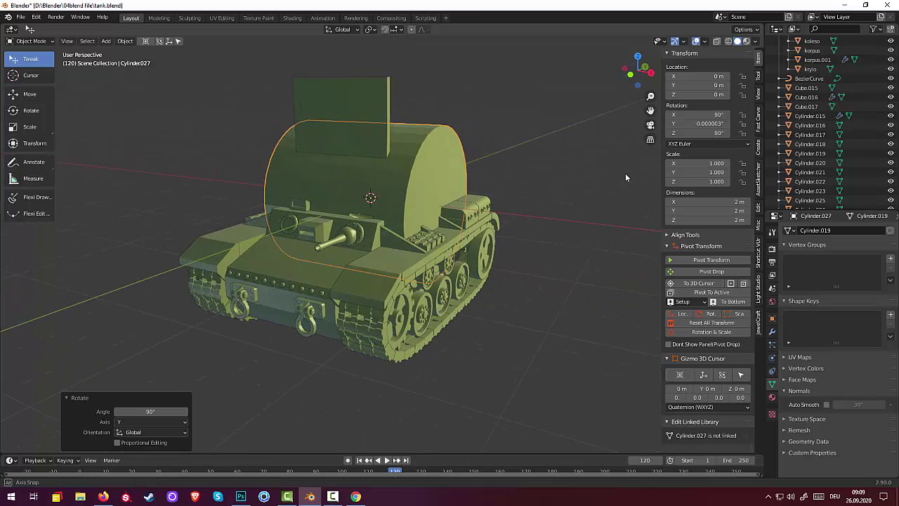
Scale the cylinder to 0.515 and place it at Y −0.66337 m, Z 0.92249 m against the plate
{"action": "key", "text": "s"}
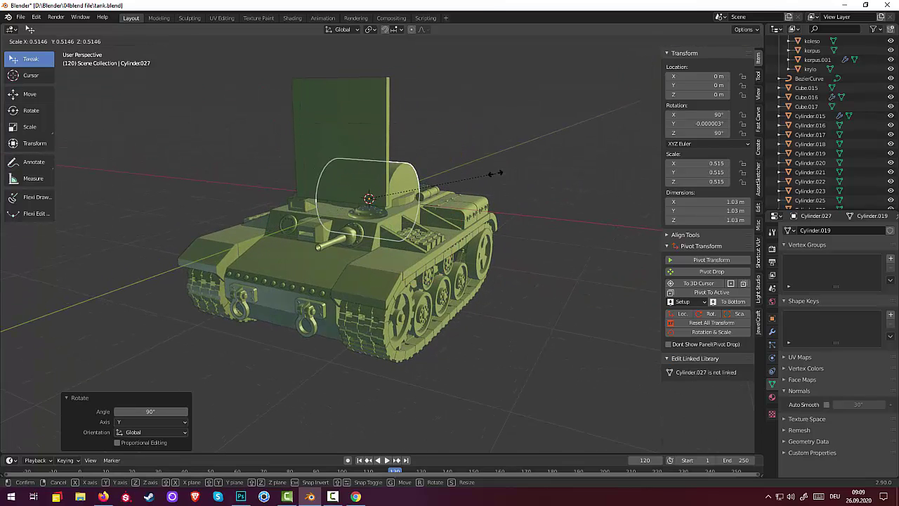
{"action": "left_click", "coordinate": [498, 173]}
{"action": "mouse_move", "coordinate": [497, 173]}
{"action": "middle_mouse_down"}
{"action": "mouse_move", "coordinate": [418, 170]}
{"action": "mouse_move", "coordinate": [424, 160]}
{"action": "middle_mouse_up"}
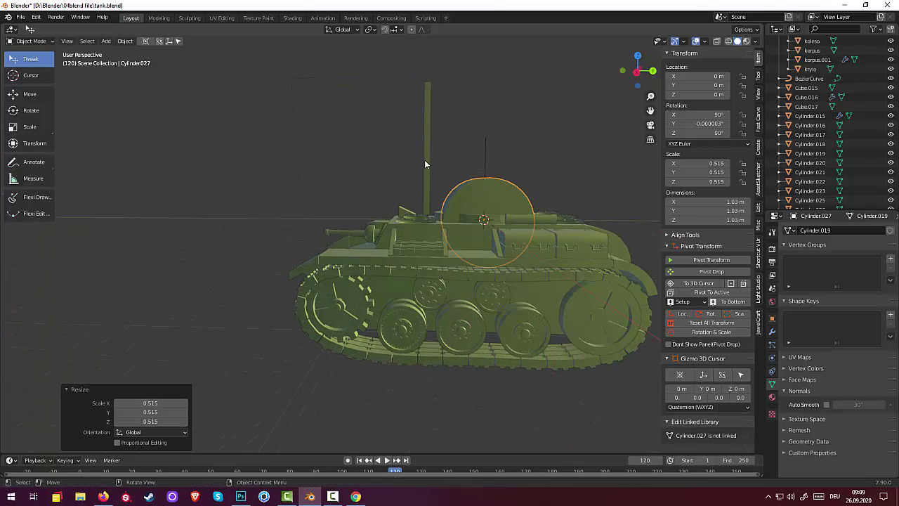
{"action": "key", "text": "KP_3"}
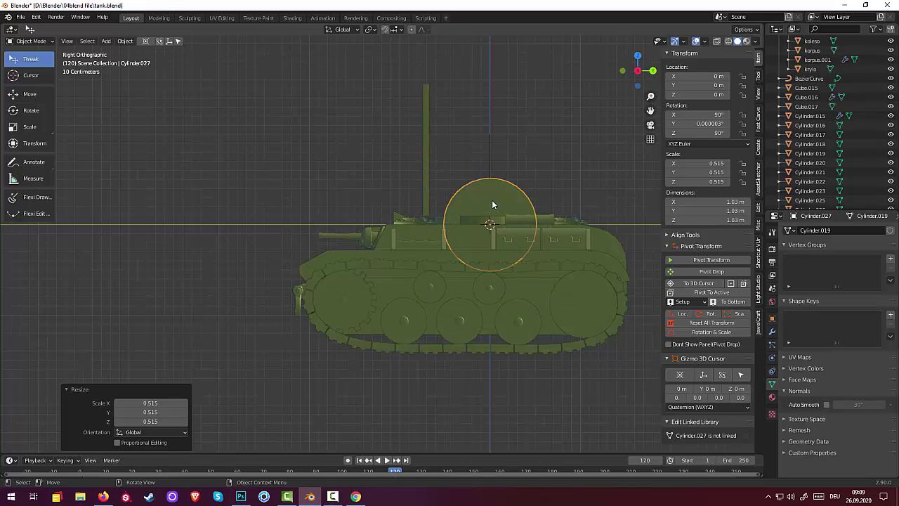
{"action": "key", "text": "g"}
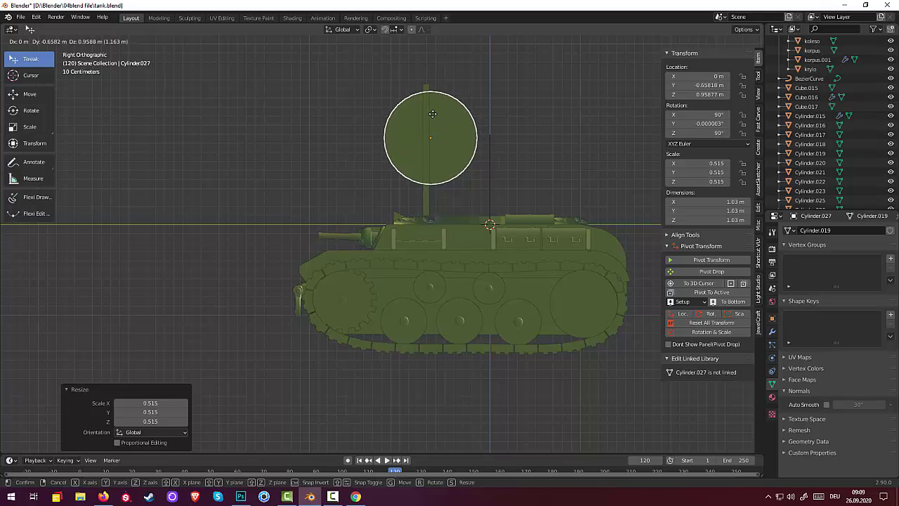
{"action": "left_click", "coordinate": [431, 117]}
{"action": "mouse_move", "coordinate": [468, 135]}
{"action": "middle_mouse_down"}
{"action": "mouse_move", "coordinate": [486, 130]}
{"action": "mouse_move", "coordinate": [608, 160]}
{"action": "mouse_move", "coordinate": [596, 147]}
{"action": "middle_mouse_up"}
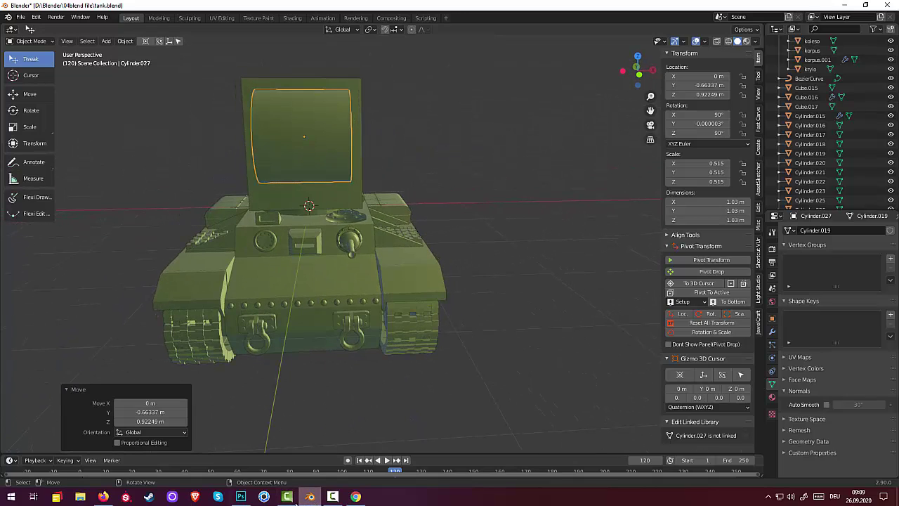
Browse to the grey KV-2 photo in iCloud Photos, then view the green KV-2 image in Chrome
{"action": "left_click", "coordinate": [103, 497]}
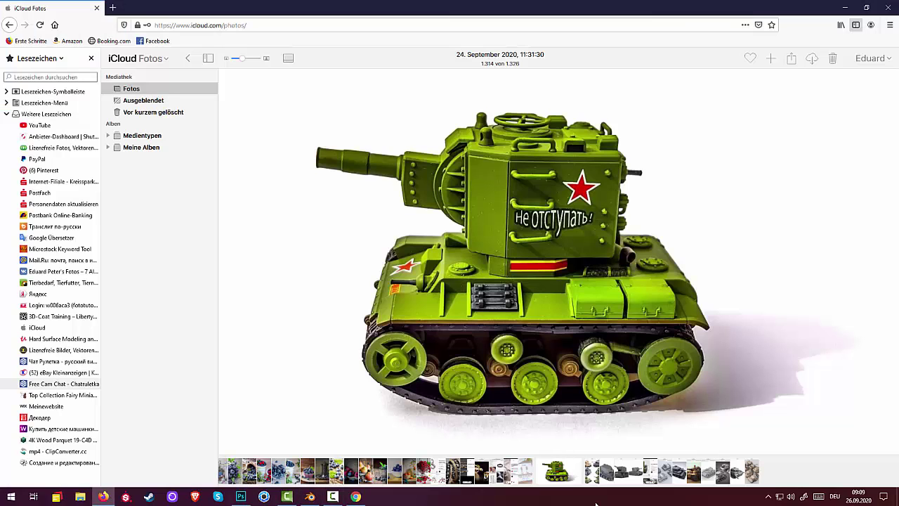
{"action": "left_click", "coordinate": [594, 474]}
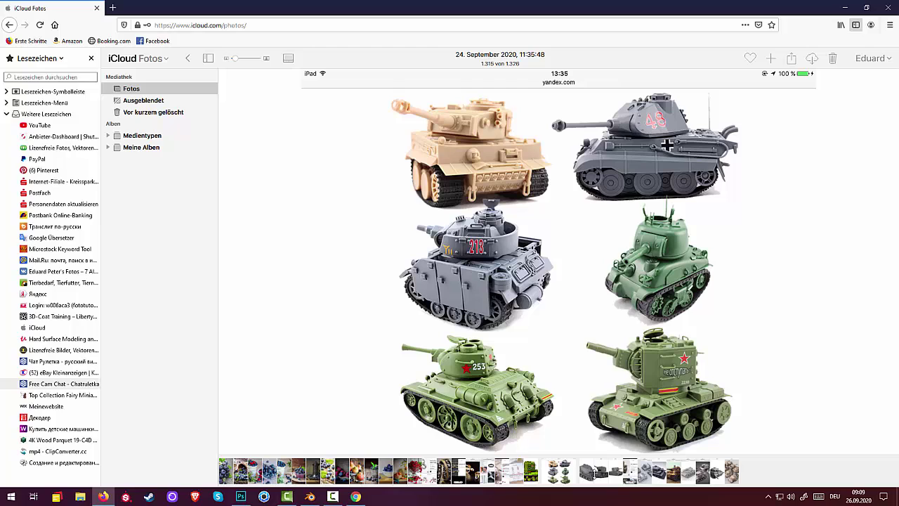
{"action": "left_click", "coordinate": [594, 474]}
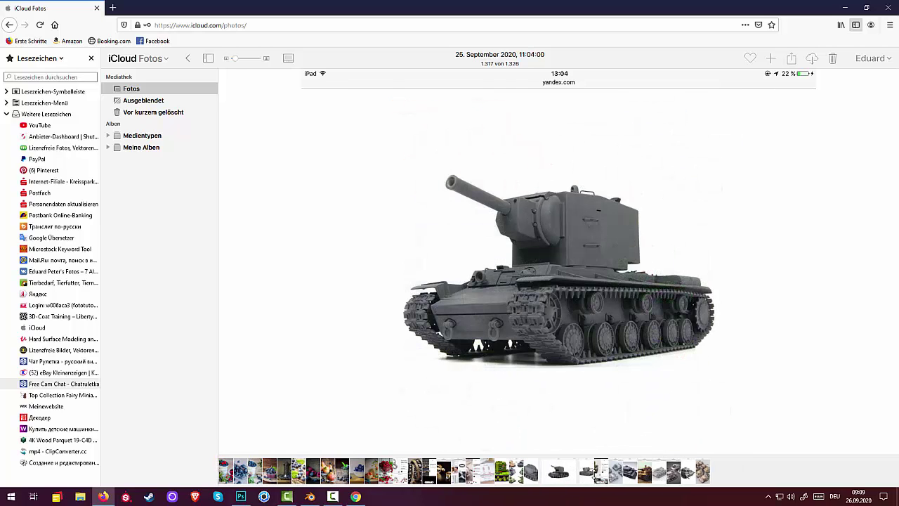
{"action": "left_click", "coordinate": [356, 496]}
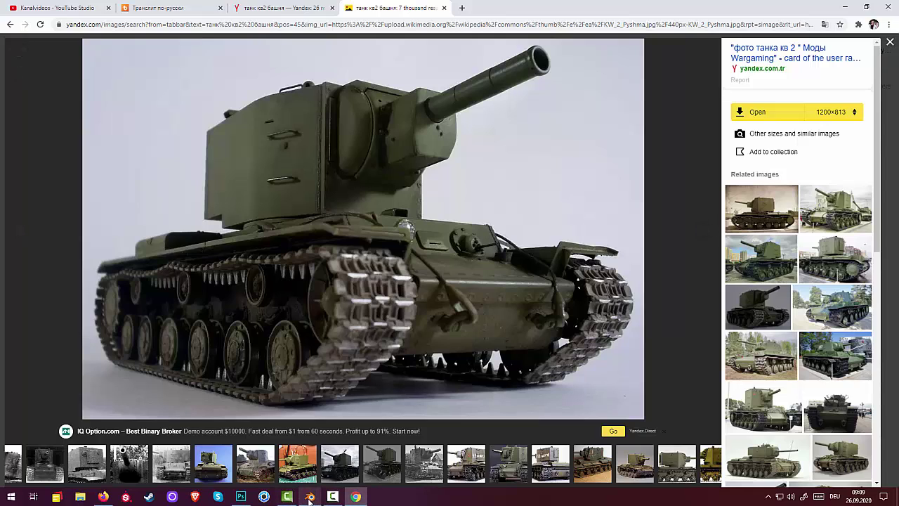
Scale front cylinder Cylinder.027 by 0.828 to scale 0.426, 0.852 m across
{"action": "left_click", "coordinate": [309, 499]}
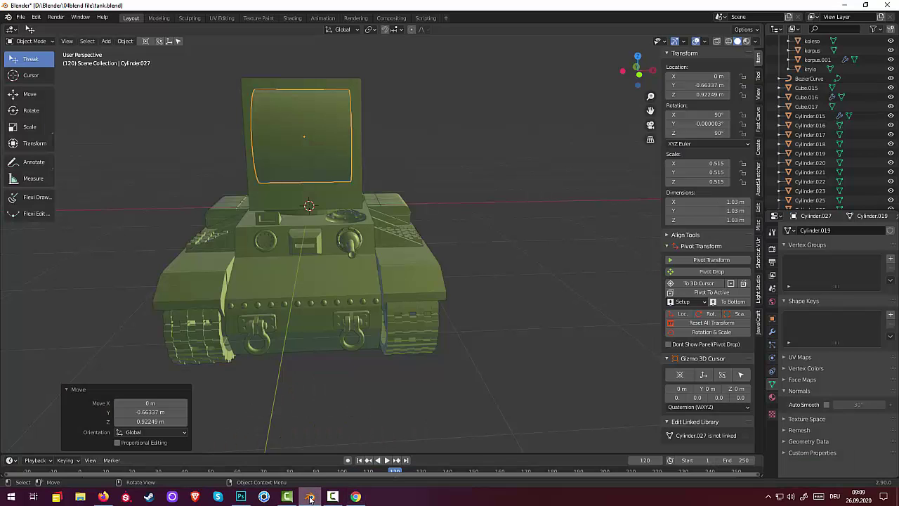
{"action": "middle_click_drag", "start_coordinate": [453, 312], "coordinate": [374, 310]}
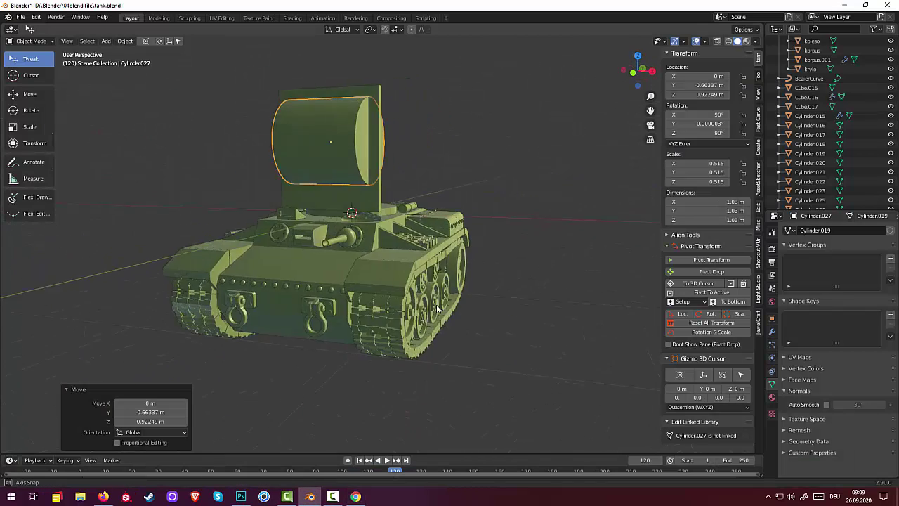
{"action": "mouse_move", "coordinate": [437, 309]}
{"action": "middle_mouse_down"}
{"action": "mouse_move", "coordinate": [460, 310]}
{"action": "mouse_move", "coordinate": [389, 317]}
{"action": "mouse_move", "coordinate": [436, 321]}
{"action": "mouse_move", "coordinate": [420, 319]}
{"action": "middle_mouse_up"}
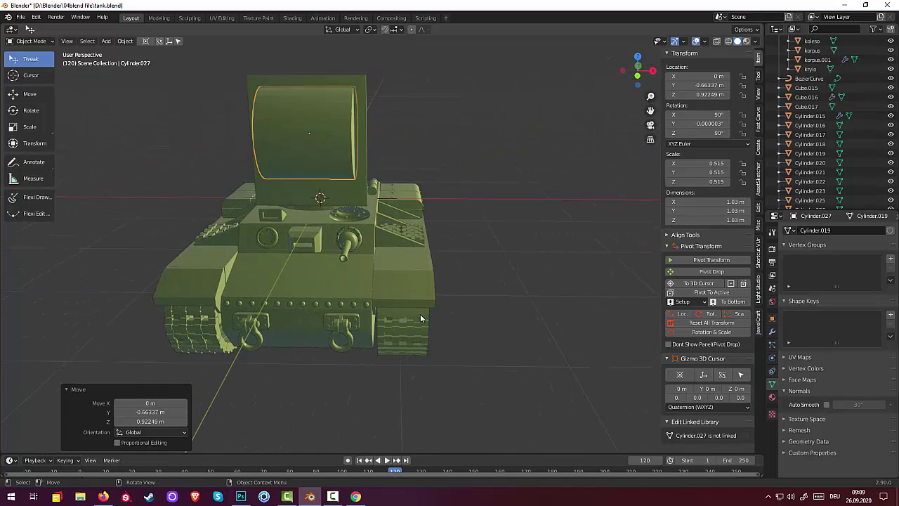
{"action": "left_click", "coordinate": [330, 131]}
{"action": "left_click", "coordinate": [337, 130]}
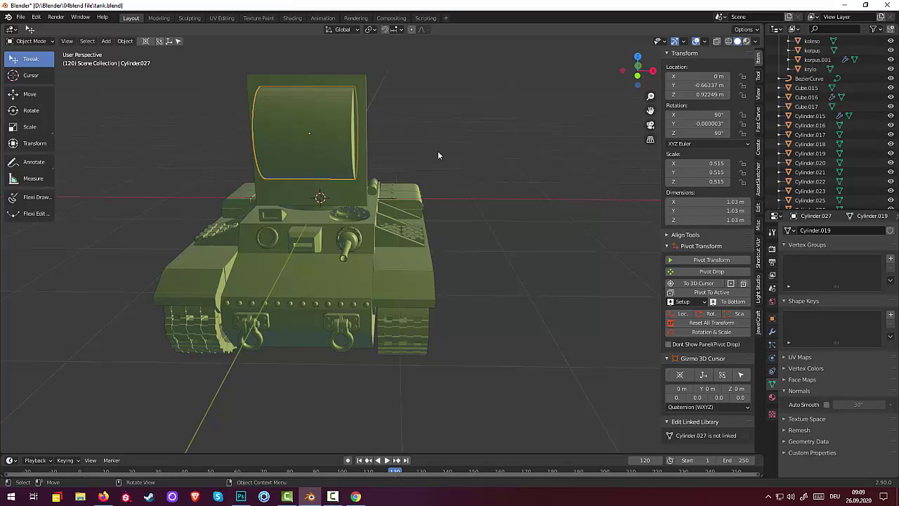
{"action": "key", "text": "s"}
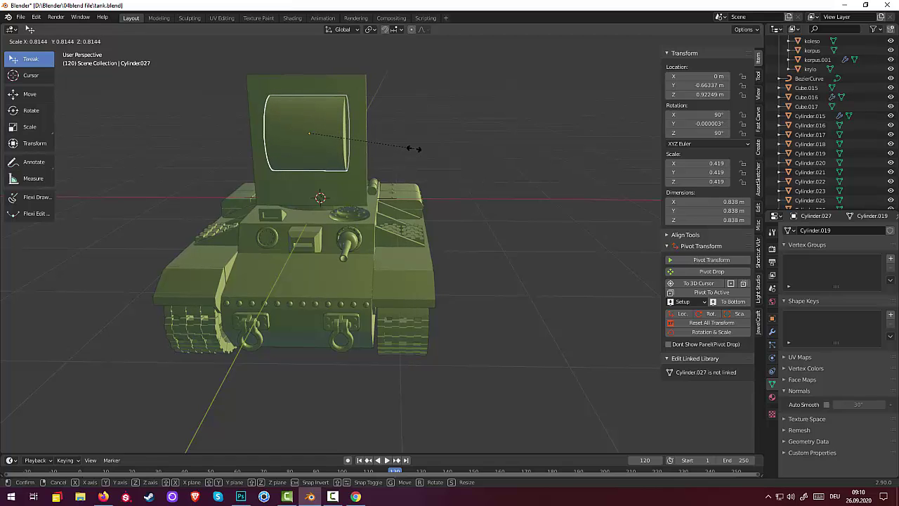
{"action": "left_click", "coordinate": [416, 148]}
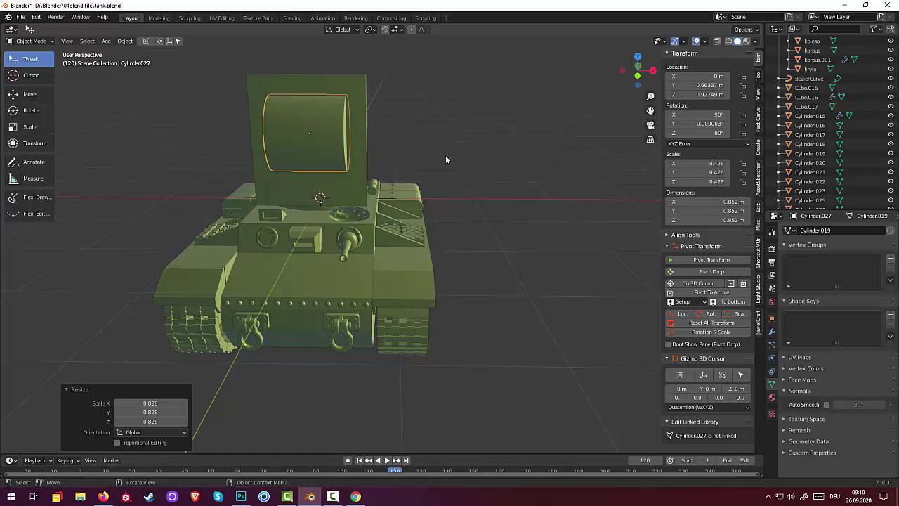
{"action": "mouse_move", "coordinate": [445, 155]}
{"action": "middle_mouse_down"}
{"action": "mouse_move", "coordinate": [383, 178]}
{"action": "mouse_move", "coordinate": [349, 161]}
{"action": "mouse_move", "coordinate": [468, 161]}
{"action": "mouse_move", "coordinate": [455, 173]}
{"action": "mouse_move", "coordinate": [436, 174]}
{"action": "mouse_move", "coordinate": [459, 167]}
{"action": "mouse_move", "coordinate": [441, 167]}
{"action": "mouse_move", "coordinate": [454, 157]}
{"action": "middle_mouse_up"}
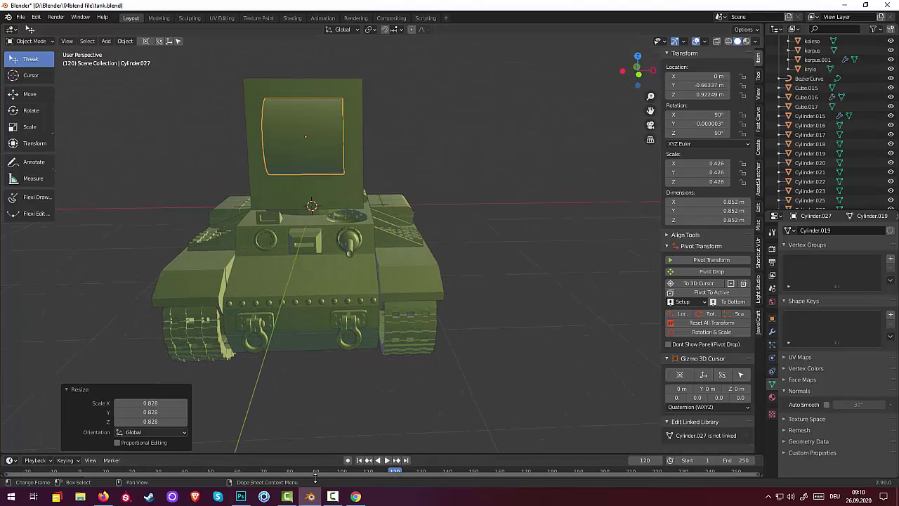
Flip through the iCloud reference photos in Firefox back to the six-toy-tank collage
{"action": "left_click", "coordinate": [104, 497]}
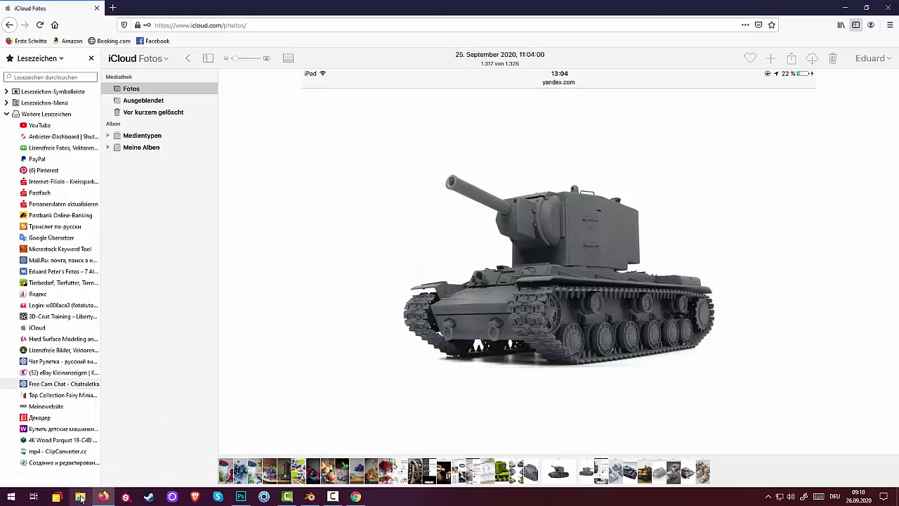
{"action": "left_click", "coordinate": [87, 497]}
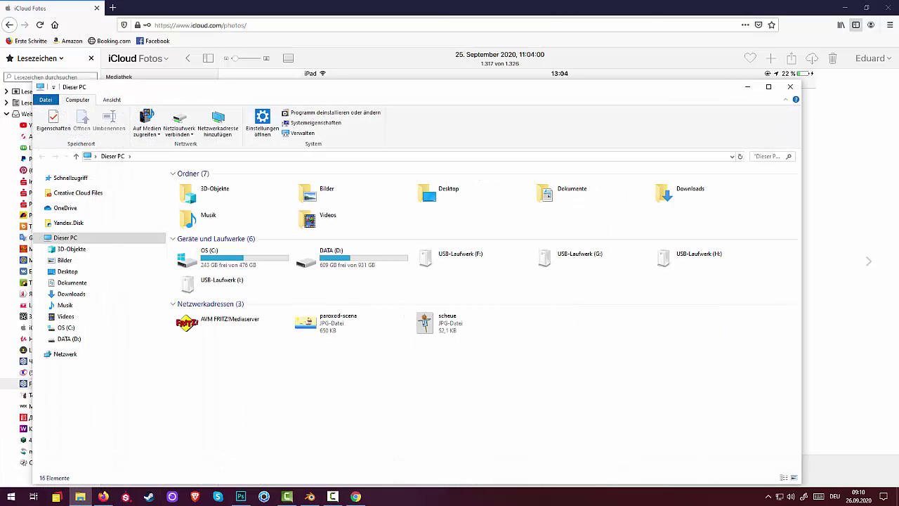
{"action": "left_click", "coordinate": [790, 86]}
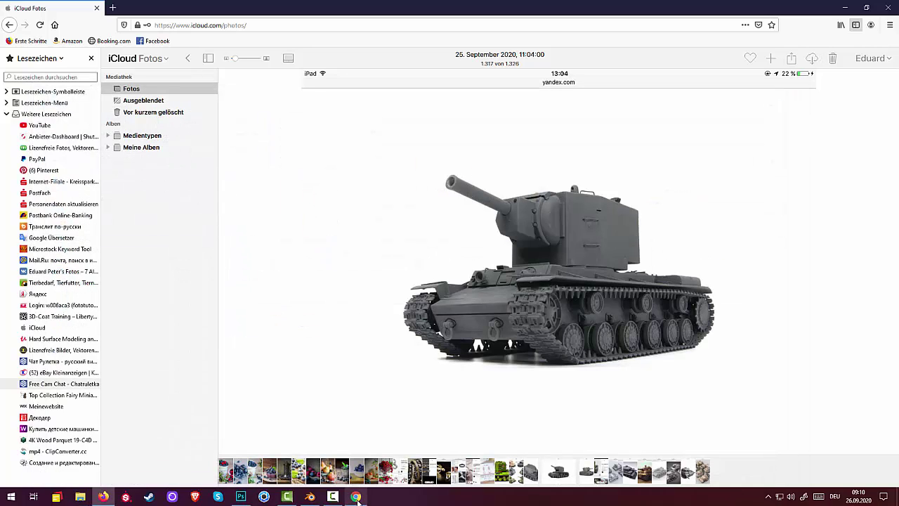
{"action": "mouse_move", "coordinate": [102, 497]}
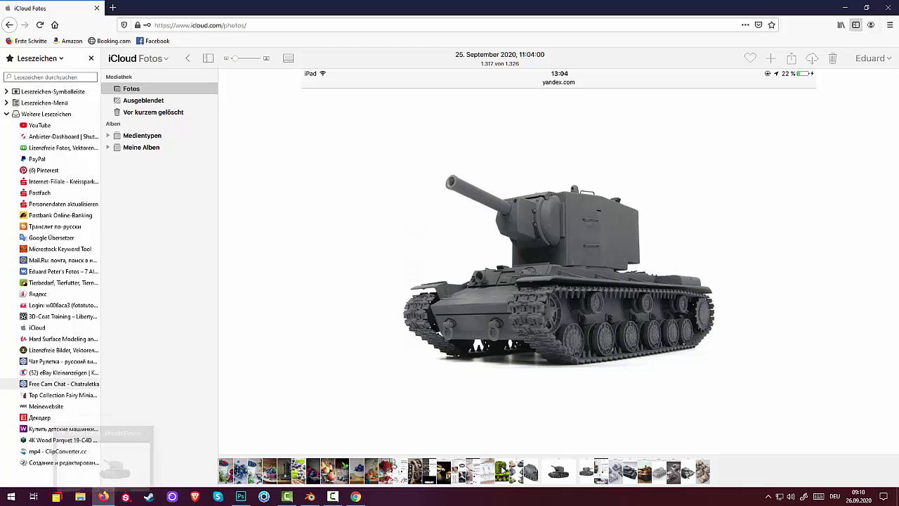
{"action": "left_click", "coordinate": [503, 470]}
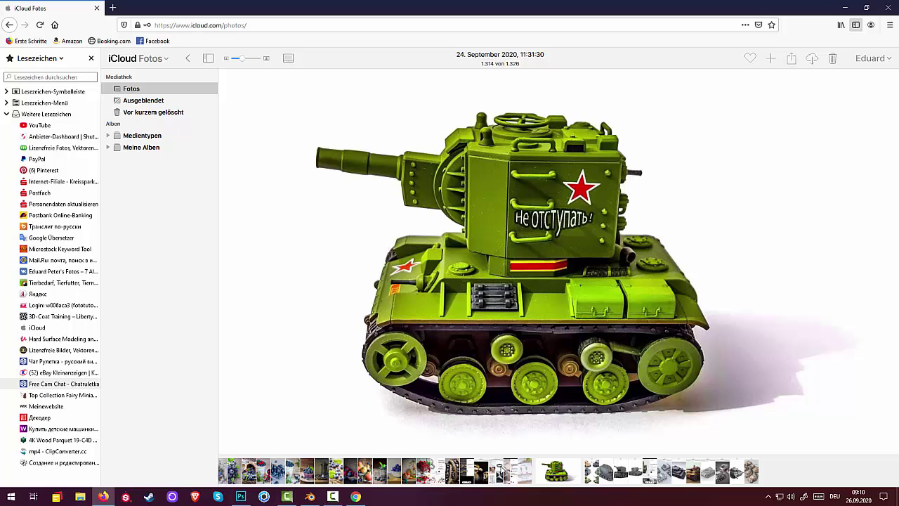
{"action": "left_click", "coordinate": [500, 471]}
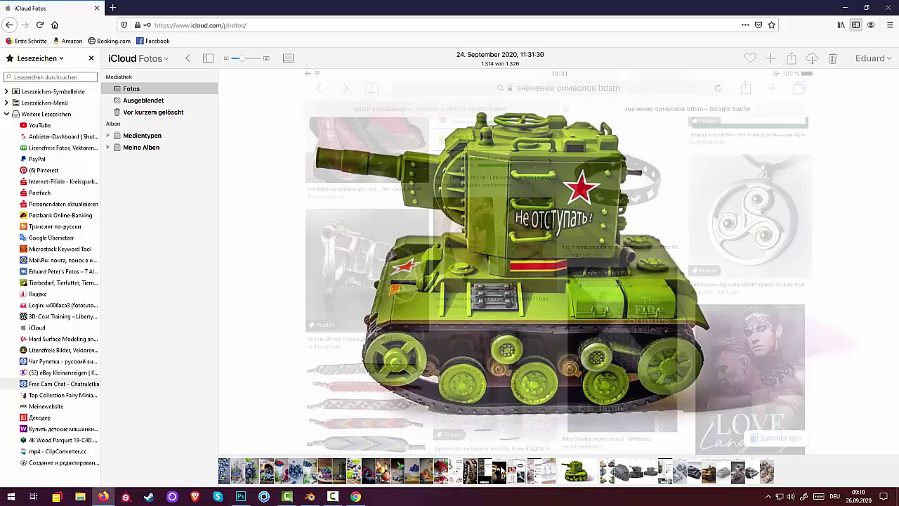
{"action": "left_click", "coordinate": [503, 470]}
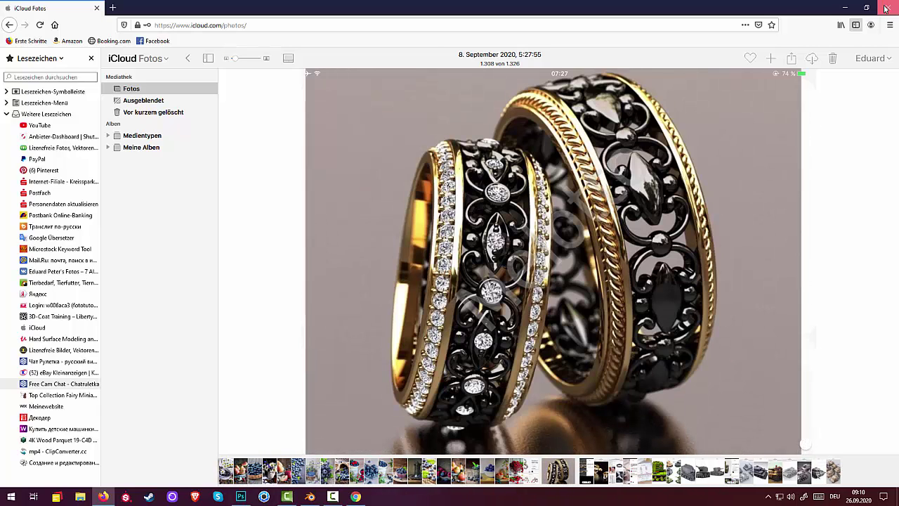
{"action": "left_click", "coordinate": [667, 476]}
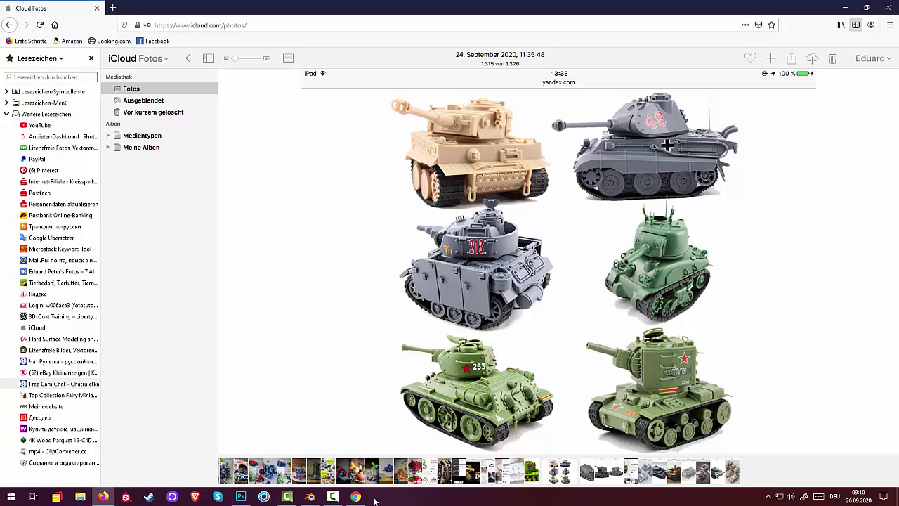
Narrow front plate Cube.017 along X to 1.23 m wide, scale 0.617
{"action": "left_click", "coordinate": [310, 500]}
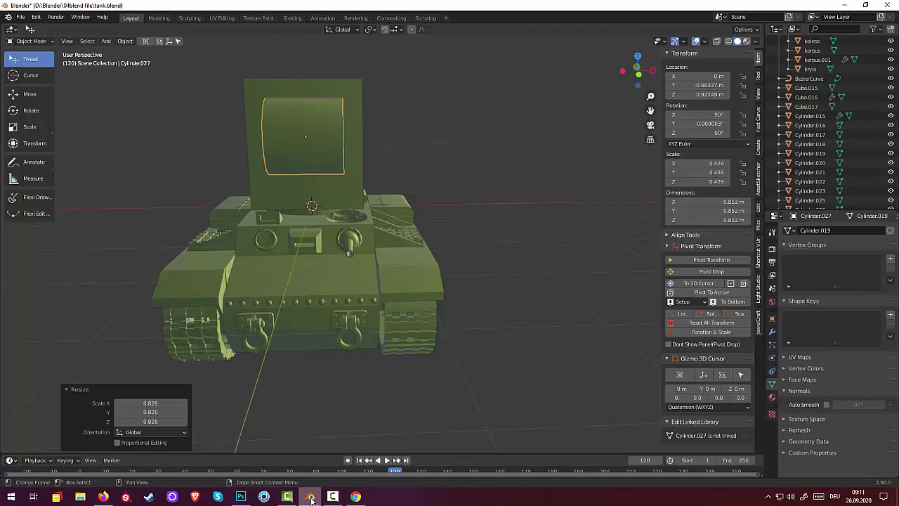
{"action": "mouse_move", "coordinate": [461, 256]}
{"action": "middle_mouse_down"}
{"action": "mouse_move", "coordinate": [434, 248]}
{"action": "mouse_move", "coordinate": [405, 206]}
{"action": "middle_mouse_up"}
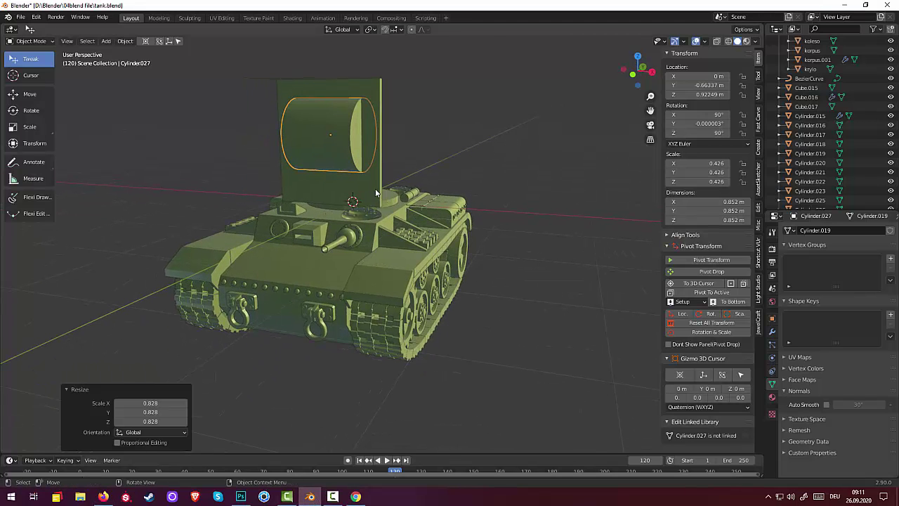
{"action": "left_click", "coordinate": [375, 188]}
{"action": "mouse_move", "coordinate": [509, 222]}
{"action": "middle_mouse_down"}
{"action": "mouse_move", "coordinate": [568, 213]}
{"action": "mouse_move", "coordinate": [552, 220]}
{"action": "middle_mouse_up"}
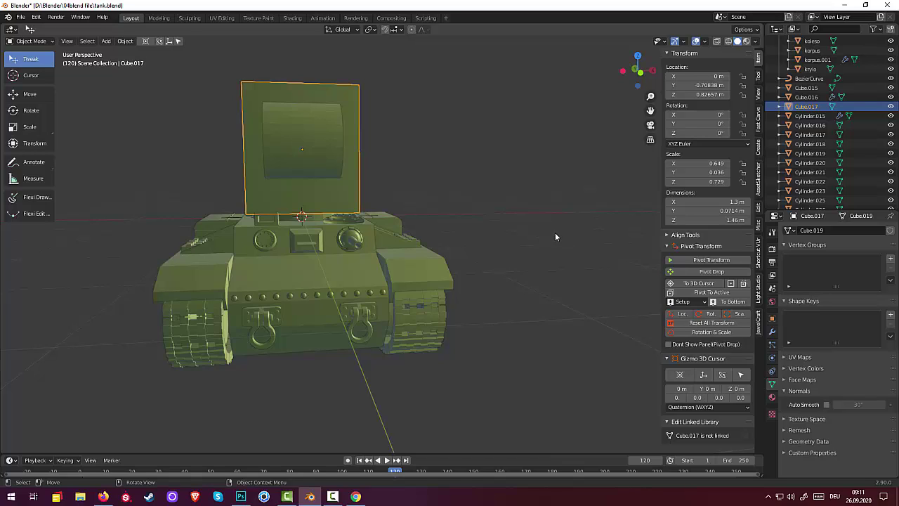
{"action": "key", "text": "s"}
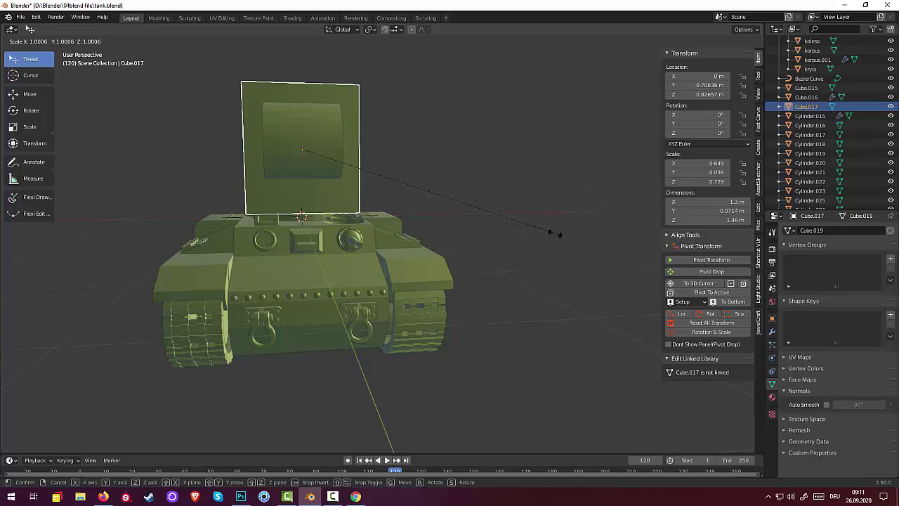
{"action": "key", "text": "x"}
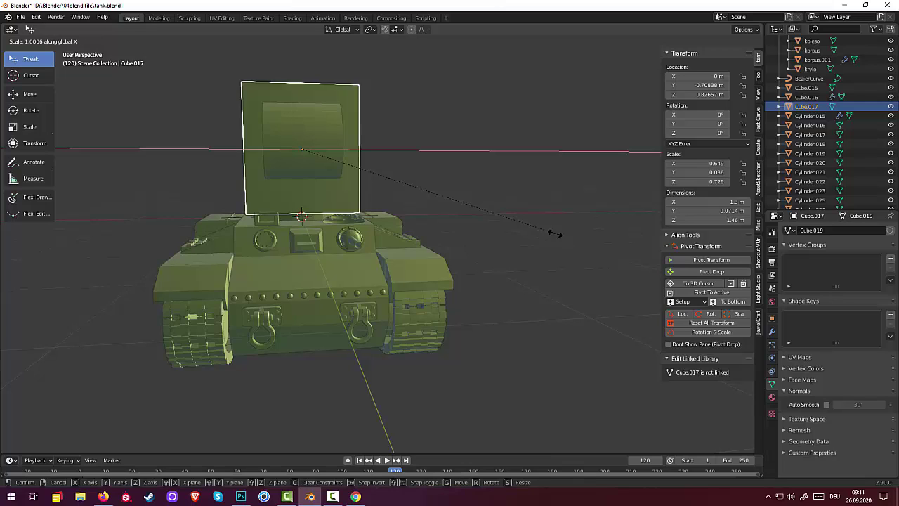
{"action": "left_click", "coordinate": [536, 237]}
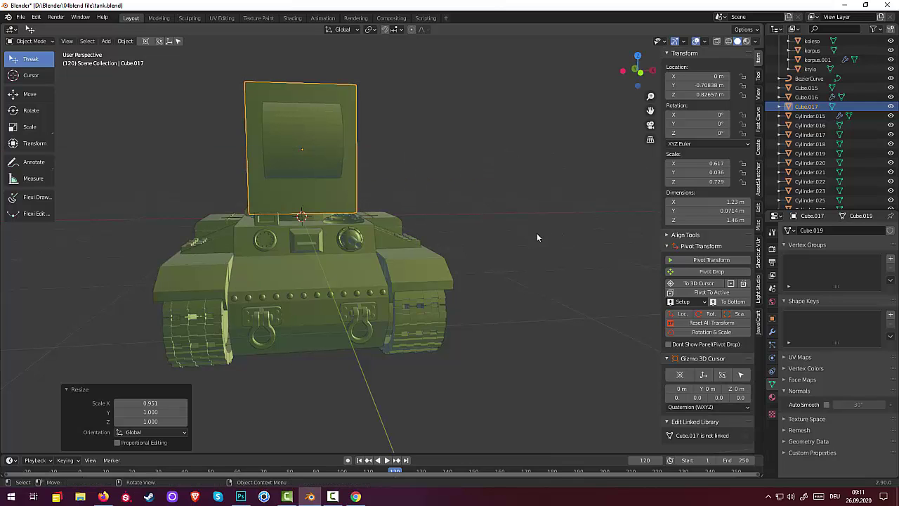
{"action": "left_click", "coordinate": [320, 157]}
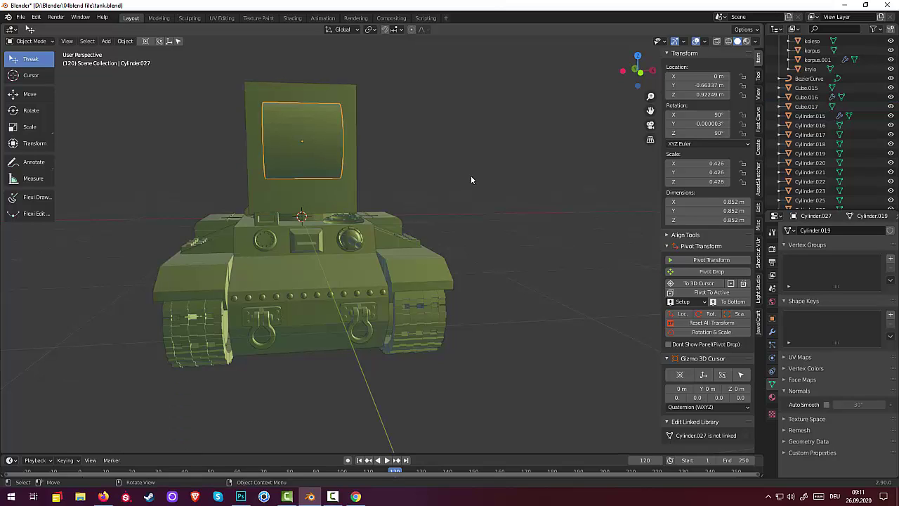
Flatten the cylinder along X to 0.435, leaving a disc about 0.371 m deep
{"action": "key", "text": "s"}
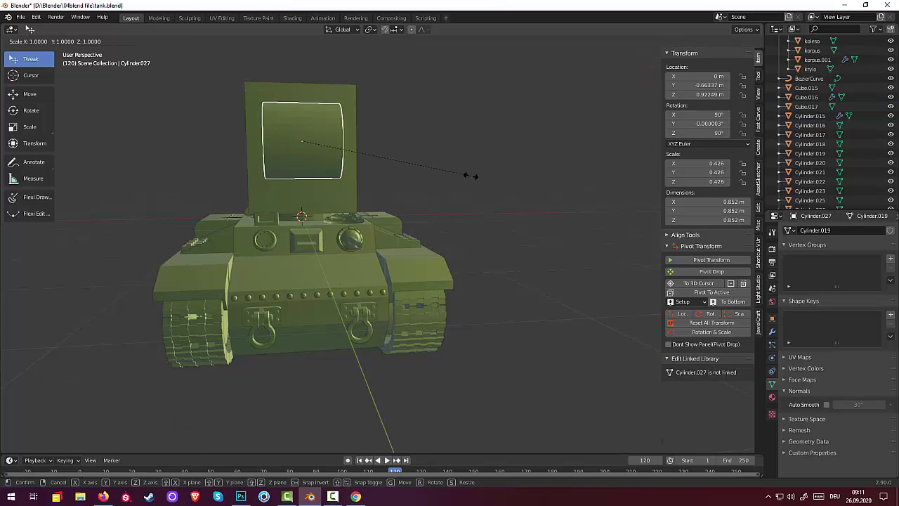
{"action": "key", "text": "x"}
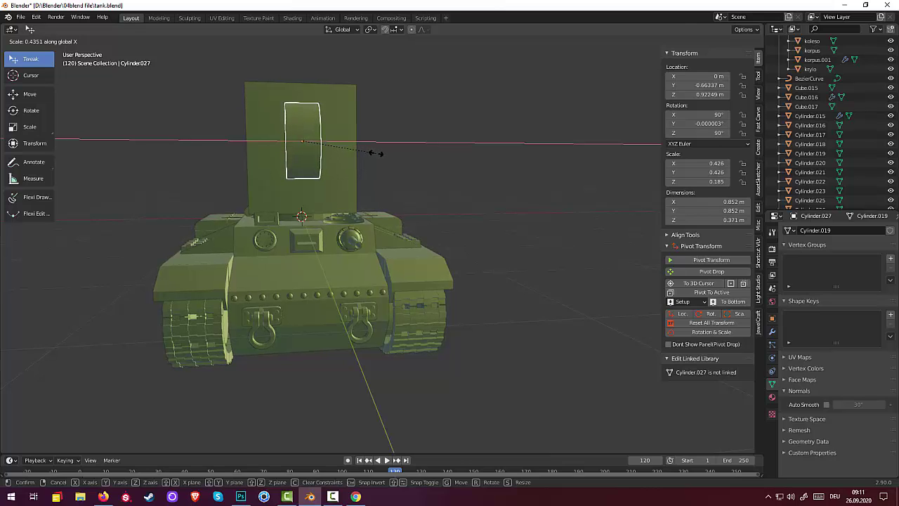
{"action": "left_click", "coordinate": [376, 161]}
{"action": "mouse_move", "coordinate": [376, 160]}
{"action": "middle_mouse_down"}
{"action": "mouse_move", "coordinate": [494, 194]}
{"action": "mouse_move", "coordinate": [405, 183]}
{"action": "middle_mouse_up"}
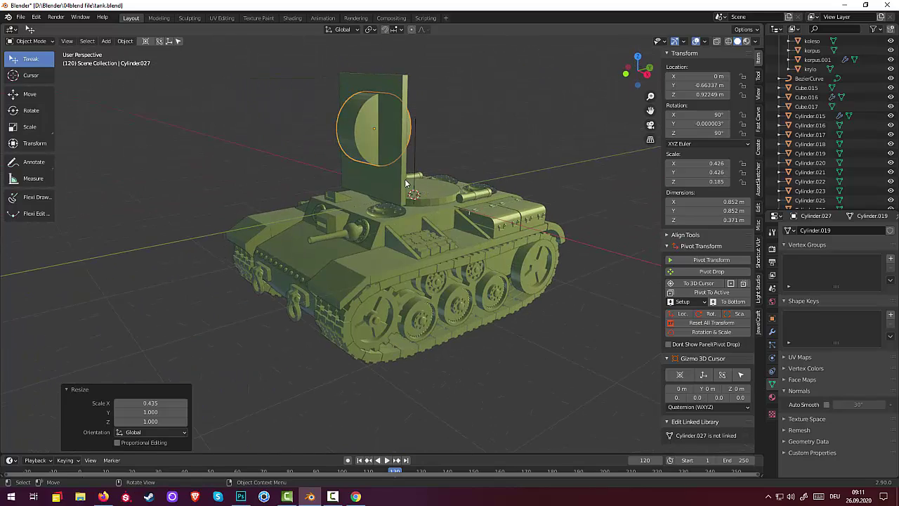
{"action": "left_click", "coordinate": [404, 185]}
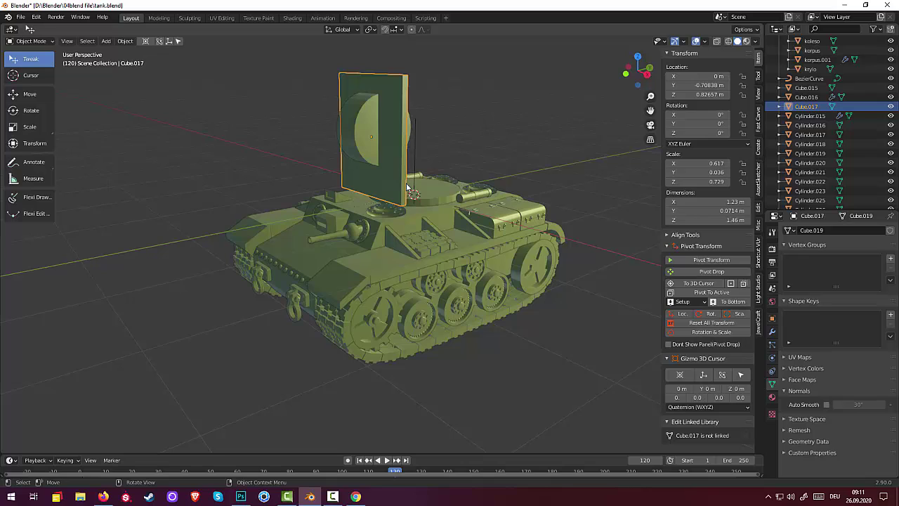
Duplicate the tall turret plate and shift the copy along Y
{"action": "key", "text": "shift"}
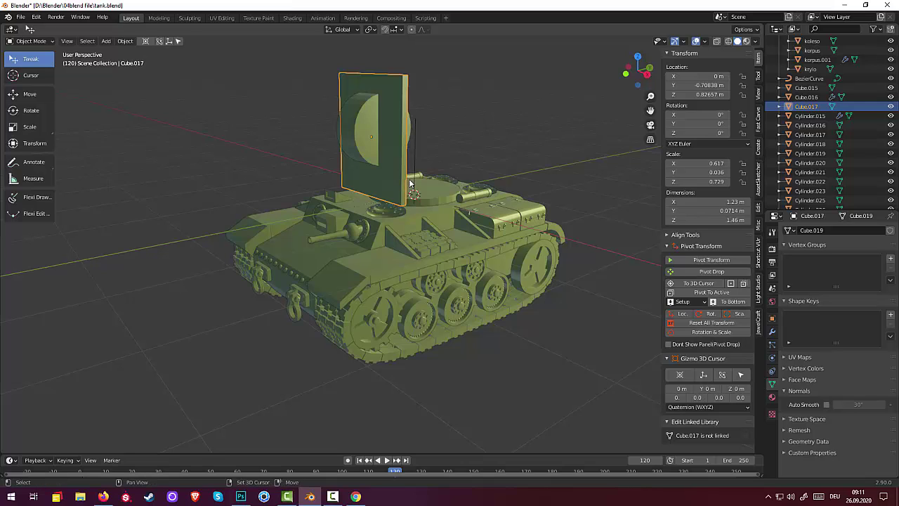
{"action": "key", "text": "shift+d"}
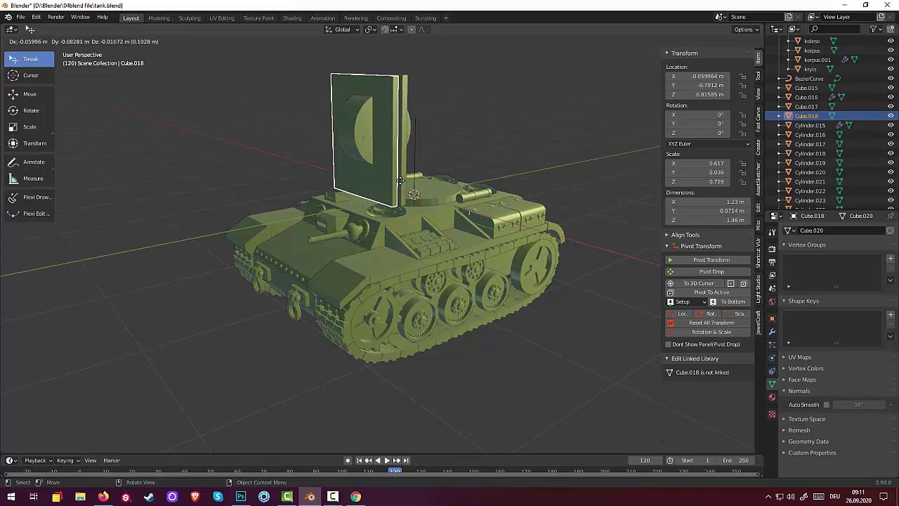
{"action": "right_click", "coordinate": [318, 189]}
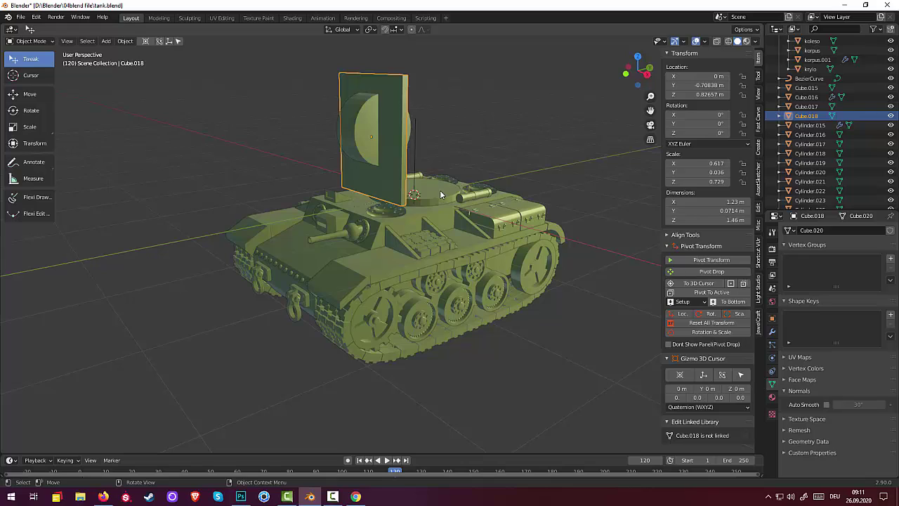
{"action": "key", "text": "shift+d"}
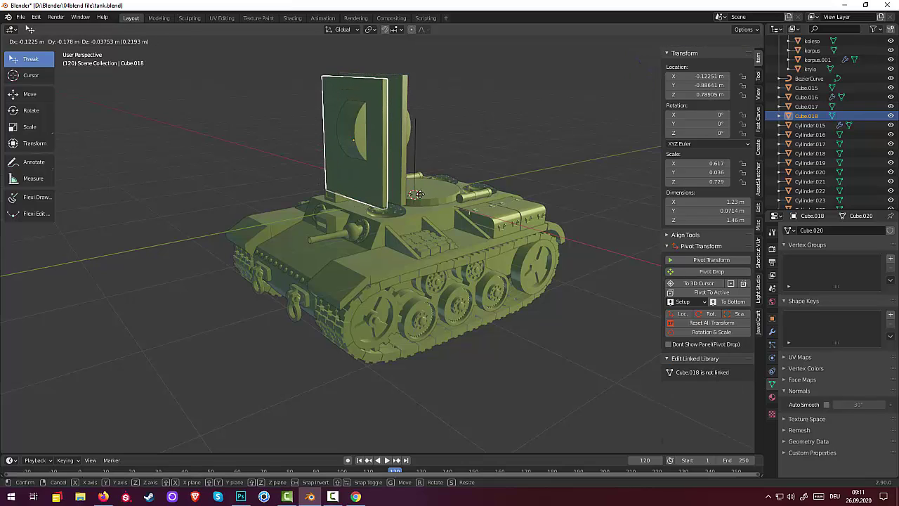
{"action": "key", "text": "y"}
{"action": "left_click", "coordinate": [384, 200]}
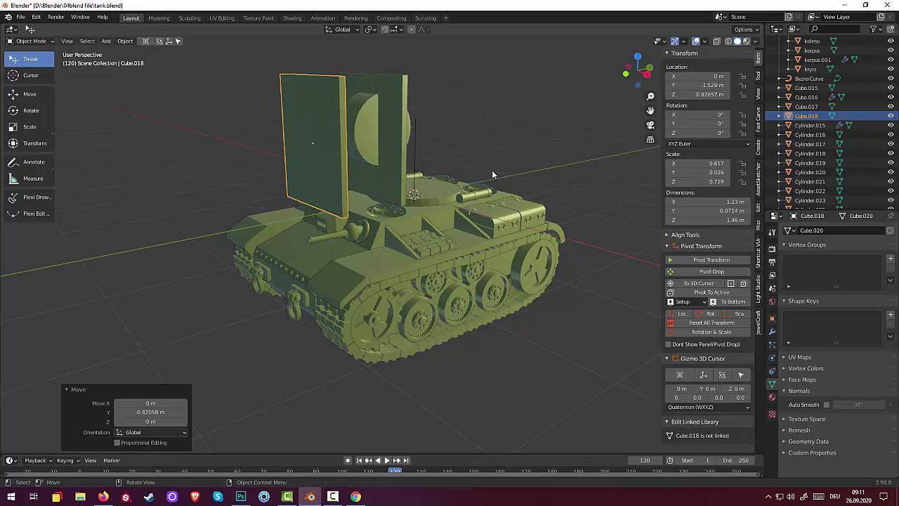
Shrink the duplicated plate to 0.639 of its size
{"action": "key", "text": "s"}
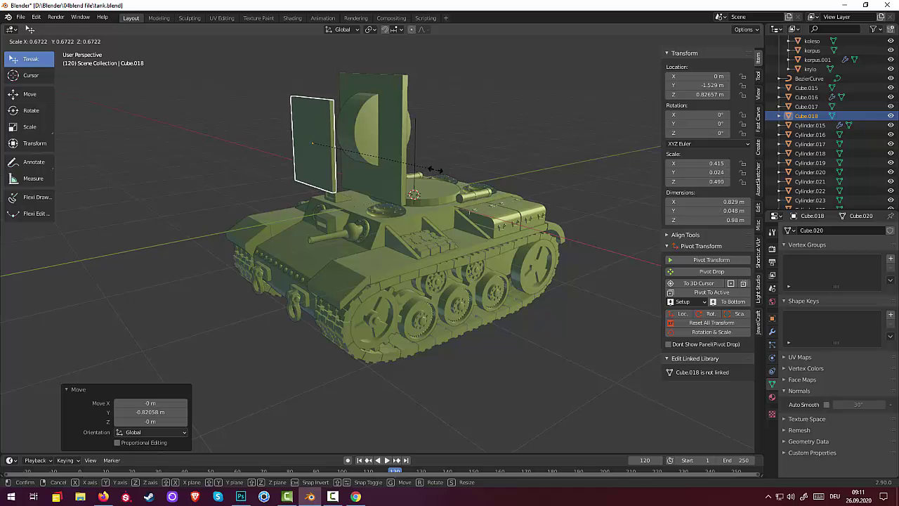
{"action": "left_click", "coordinate": [443, 164]}
{"action": "mouse_move", "coordinate": [442, 163]}
{"action": "middle_mouse_down"}
{"action": "mouse_move", "coordinate": [514, 126]}
{"action": "mouse_move", "coordinate": [528, 144]}
{"action": "mouse_move", "coordinate": [461, 146]}
{"action": "mouse_move", "coordinate": [639, 151]}
{"action": "mouse_move", "coordinate": [541, 145]}
{"action": "middle_mouse_up"}
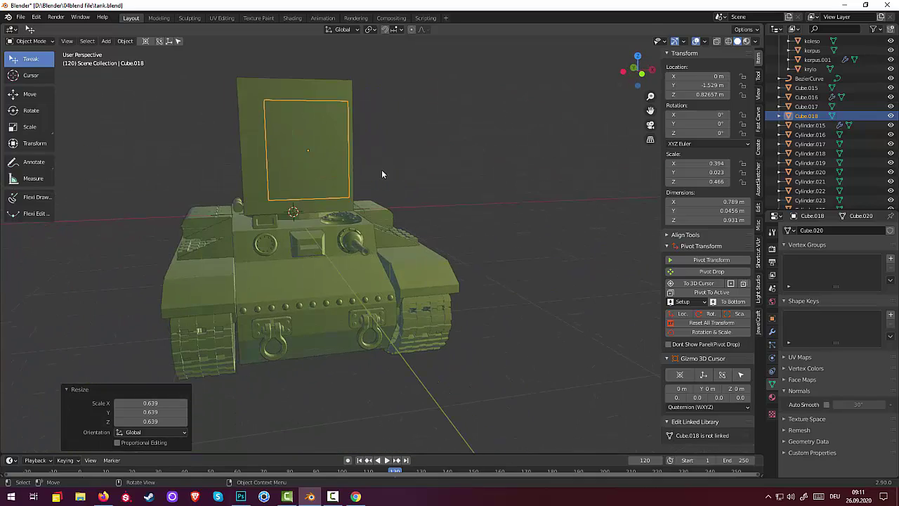
{"action": "mouse_move", "coordinate": [381, 174]}
{"action": "middle_mouse_down"}
{"action": "mouse_move", "coordinate": [261, 167]}
{"action": "mouse_move", "coordinate": [307, 166]}
{"action": "middle_mouse_up"}
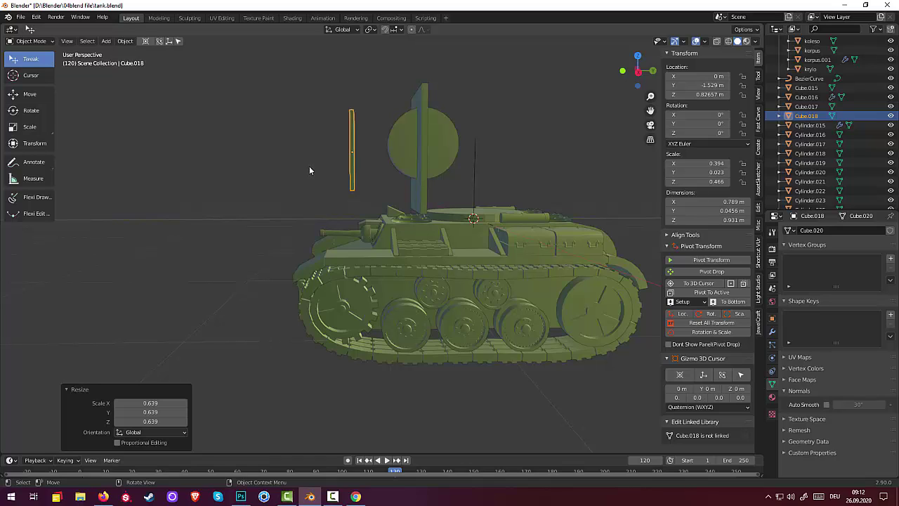
Move the small plate along Y to −0.752 m, flush against the turret front
{"action": "key", "text": "g"}
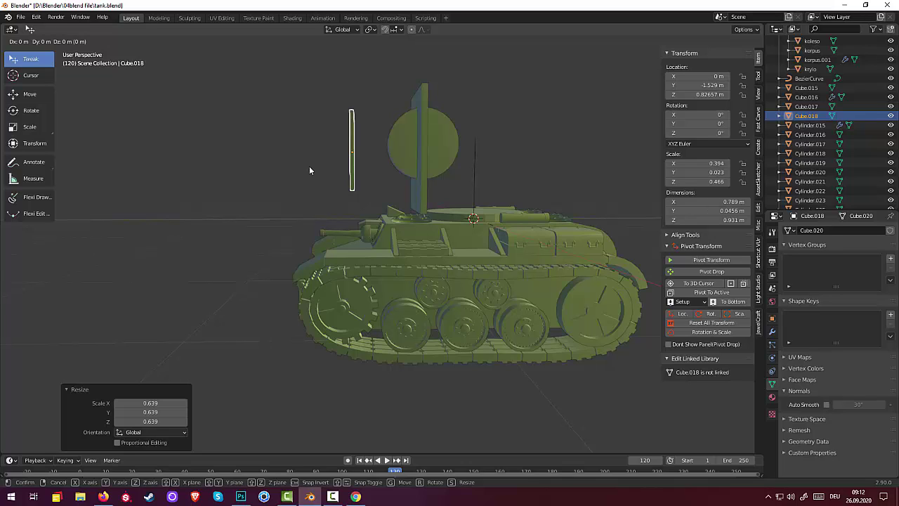
{"action": "key", "text": "y"}
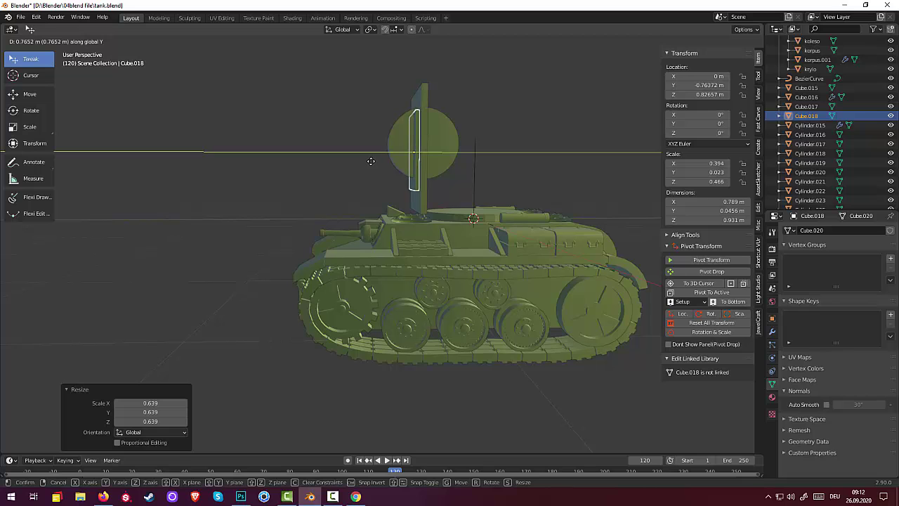
{"action": "left_click", "coordinate": [372, 161]}
{"action": "mouse_move", "coordinate": [387, 161]}
{"action": "middle_mouse_down"}
{"action": "mouse_move", "coordinate": [605, 168]}
{"action": "mouse_move", "coordinate": [461, 166]}
{"action": "middle_mouse_up"}
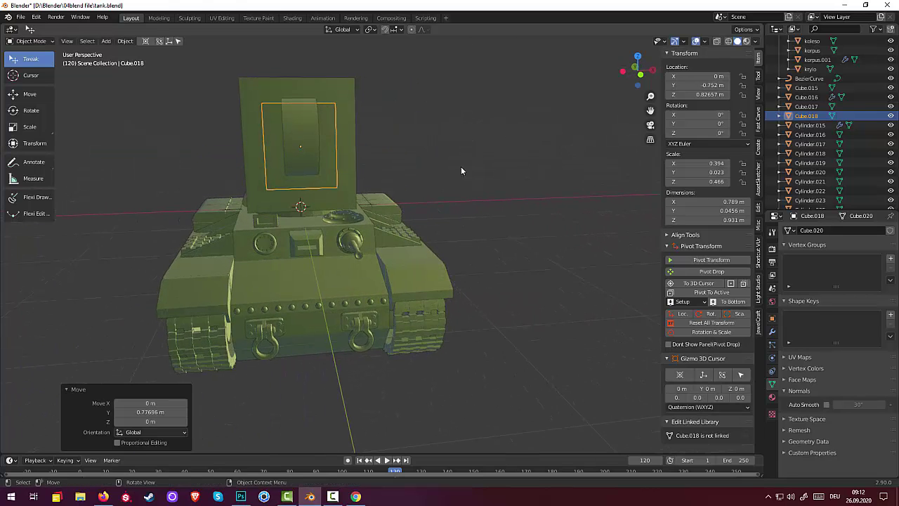
{"action": "scroll", "coordinate": [391, 154], "scroll_direction": "up", "scroll_amount": 1}
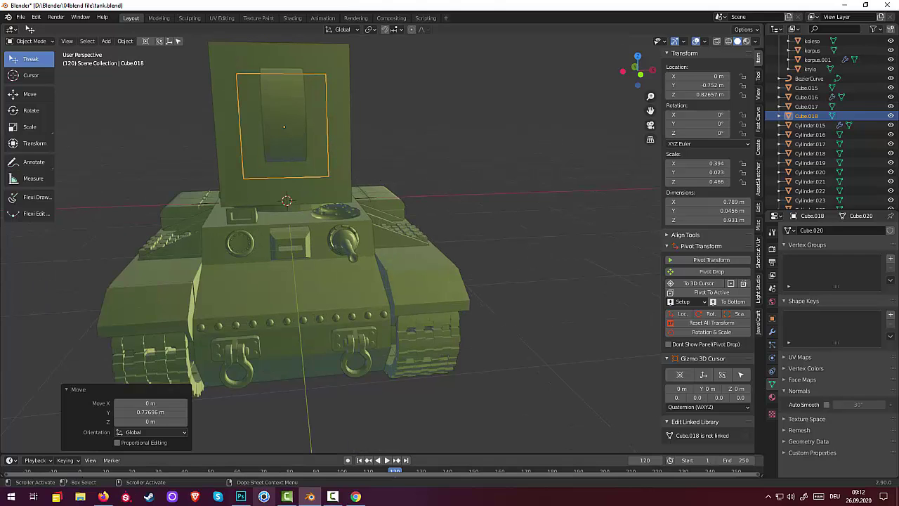
{"action": "left_click", "coordinate": [356, 496]}
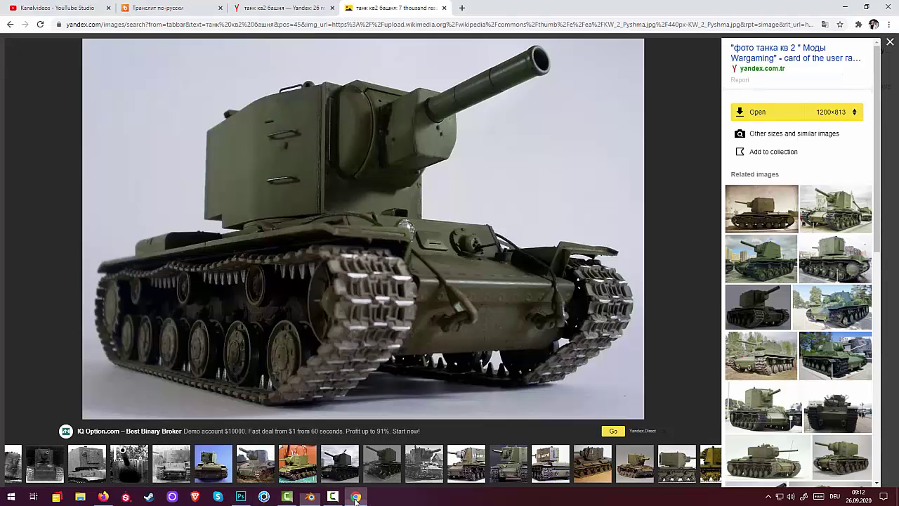
{"action": "left_click", "coordinate": [355, 496]}
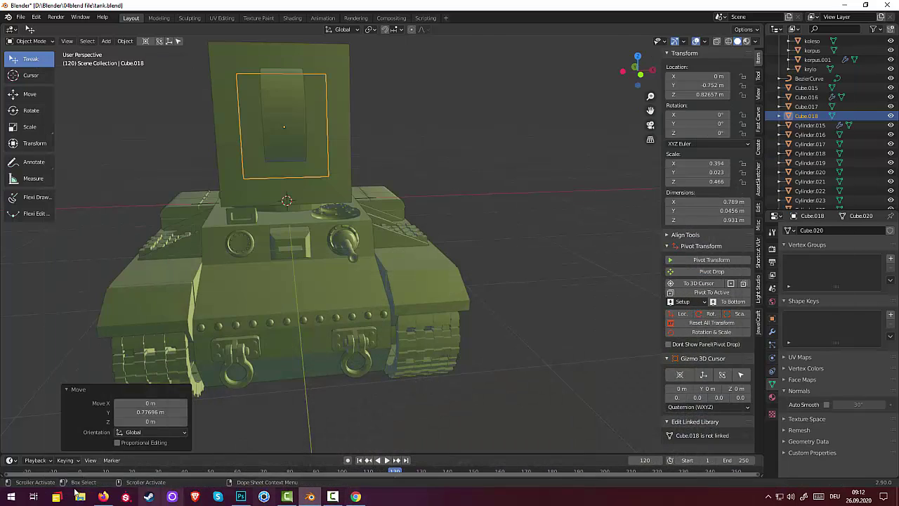
{"action": "left_click", "coordinate": [103, 497]}
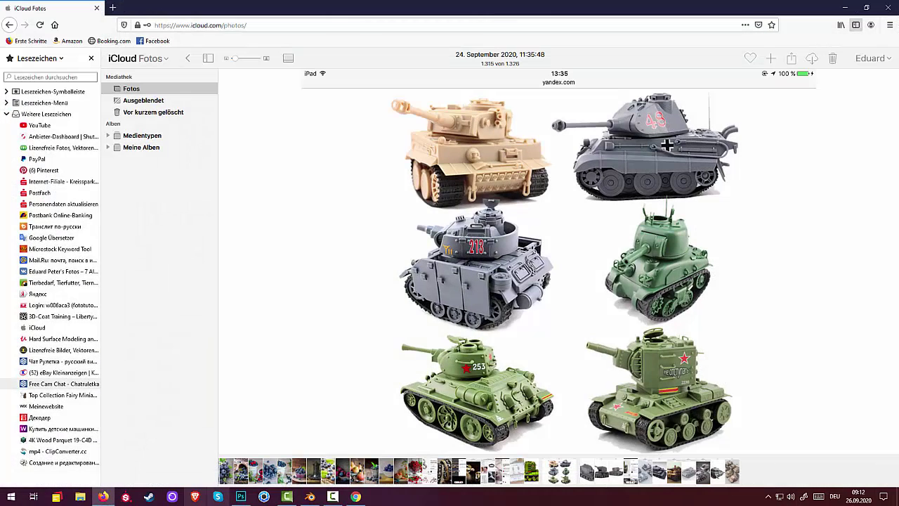
{"action": "left_click", "coordinate": [310, 497]}
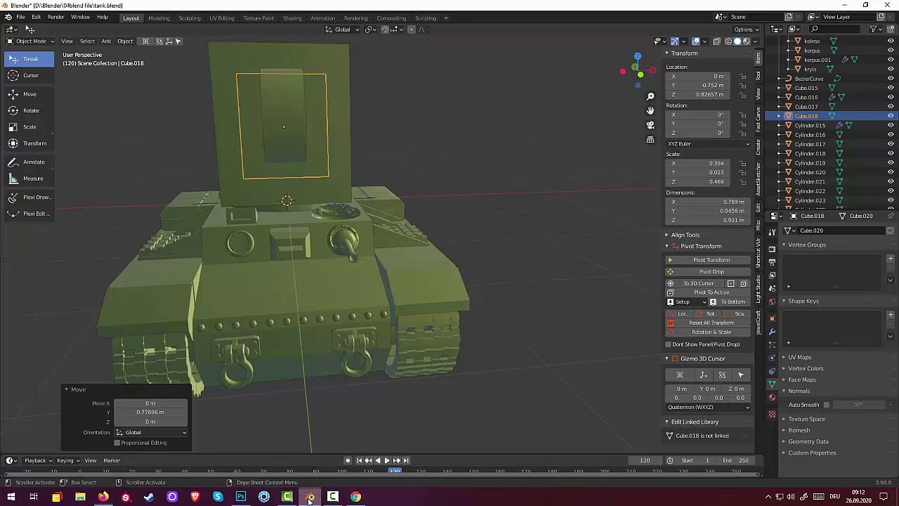
Stretch the small front plate vertically to a Z scale of 1.253
{"action": "scroll", "coordinate": [313, 143], "scroll_direction": "down", "scroll_amount": 2}
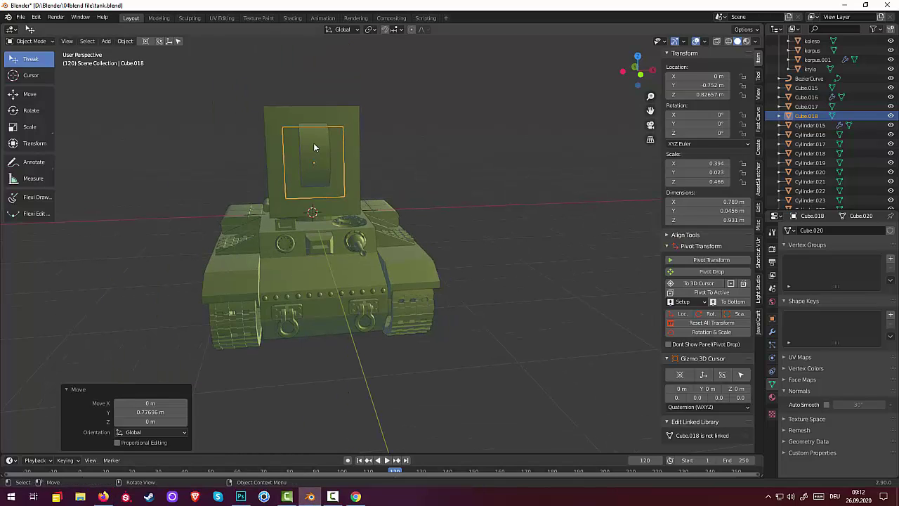
{"action": "left_click", "coordinate": [340, 137]}
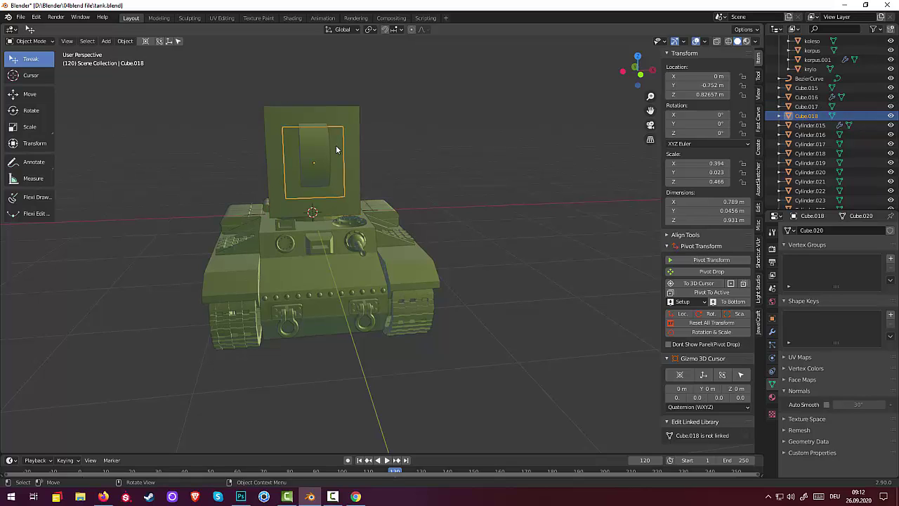
{"action": "key", "text": "s"}
{"action": "key", "text": "z"}
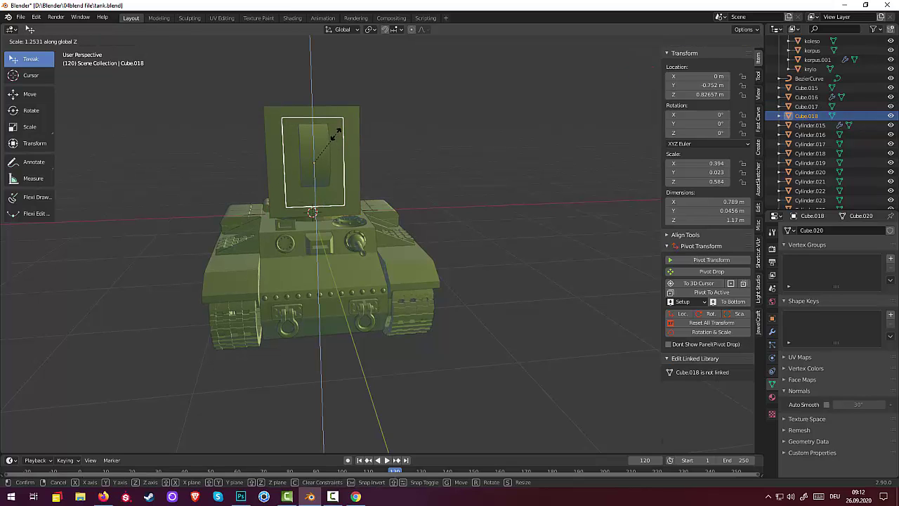
{"action": "left_click", "coordinate": [337, 136]}
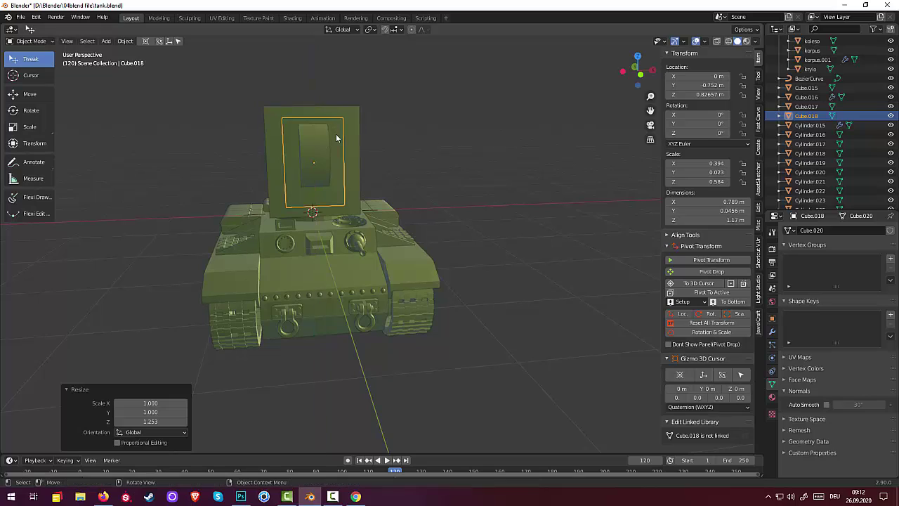
Shrink the front cylinder slightly to 0.831 m across (scale 0.415)
{"action": "left_click", "coordinate": [320, 154]}
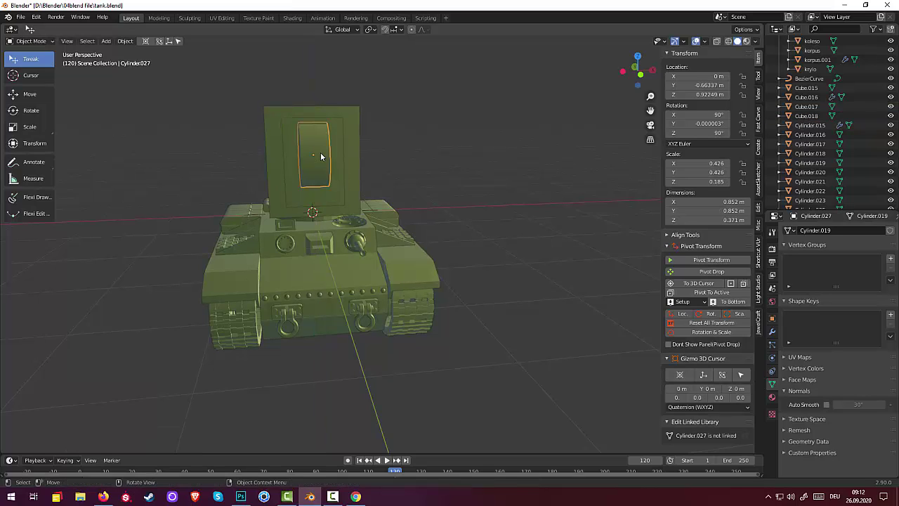
{"action": "key", "text": "s"}
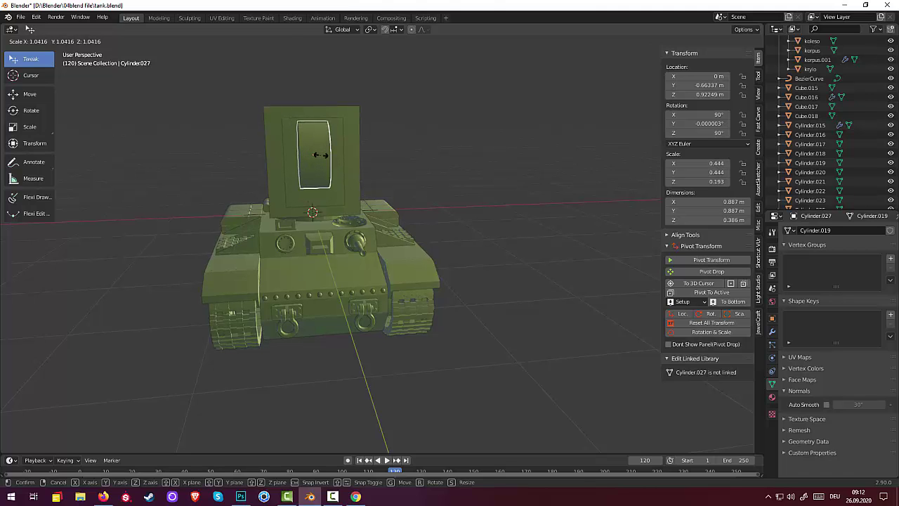
{"action": "left_click", "coordinate": [320, 154]}
{"action": "mouse_move", "coordinate": [333, 157]}
{"action": "middle_mouse_down"}
{"action": "mouse_move", "coordinate": [300, 146]}
{"action": "mouse_move", "coordinate": [280, 152]}
{"action": "mouse_move", "coordinate": [353, 167]}
{"action": "middle_mouse_up"}
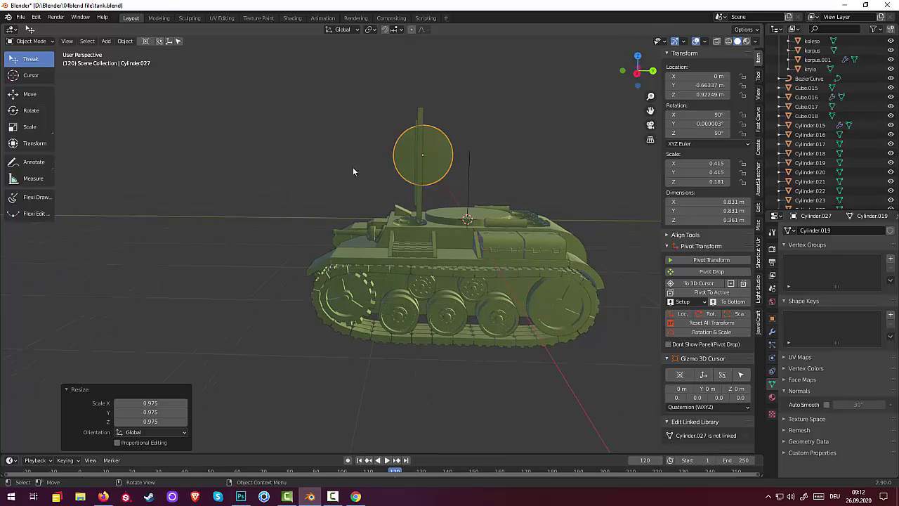
{"action": "left_click", "coordinate": [437, 172]}
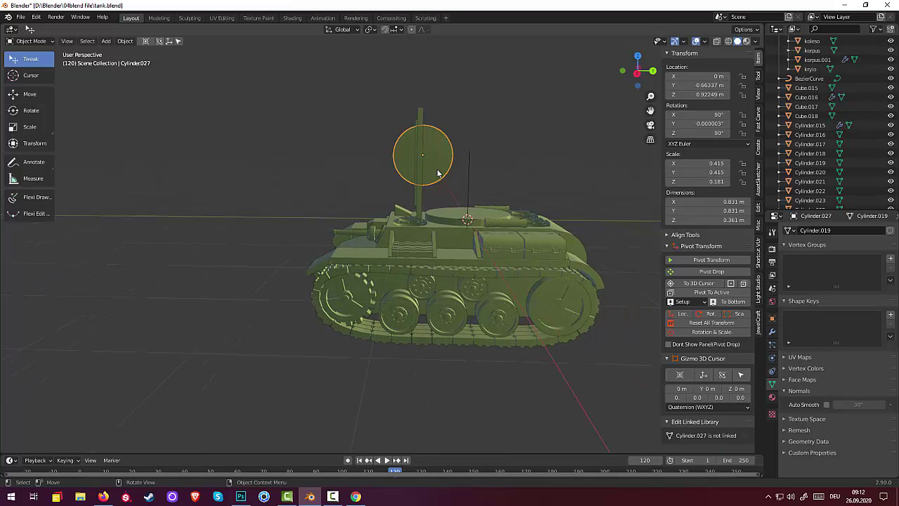
Lower the cylinder along Z to 0.86259 m
{"action": "key", "text": "g"}
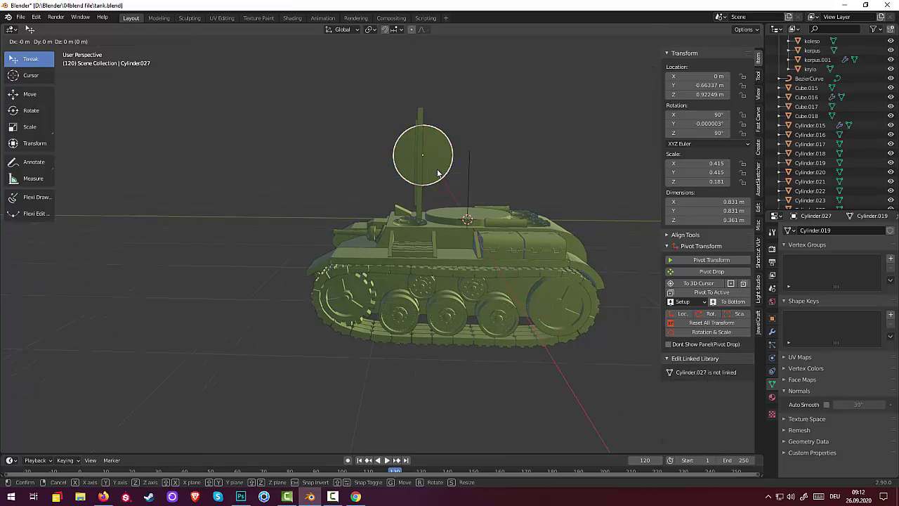
{"action": "key", "text": "z"}
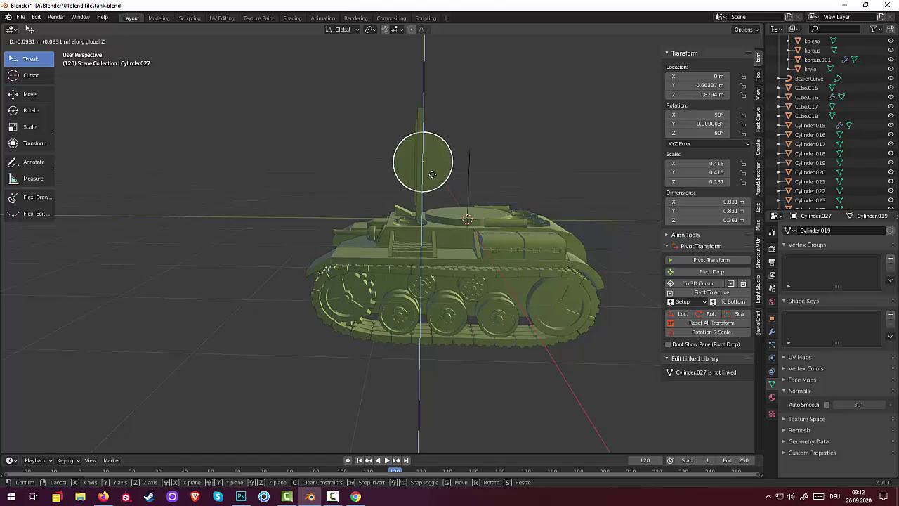
{"action": "left_click", "coordinate": [433, 174]}
{"action": "mouse_move", "coordinate": [437, 176]}
{"action": "middle_mouse_down"}
{"action": "mouse_move", "coordinate": [607, 181]}
{"action": "mouse_move", "coordinate": [568, 173]}
{"action": "middle_mouse_up"}
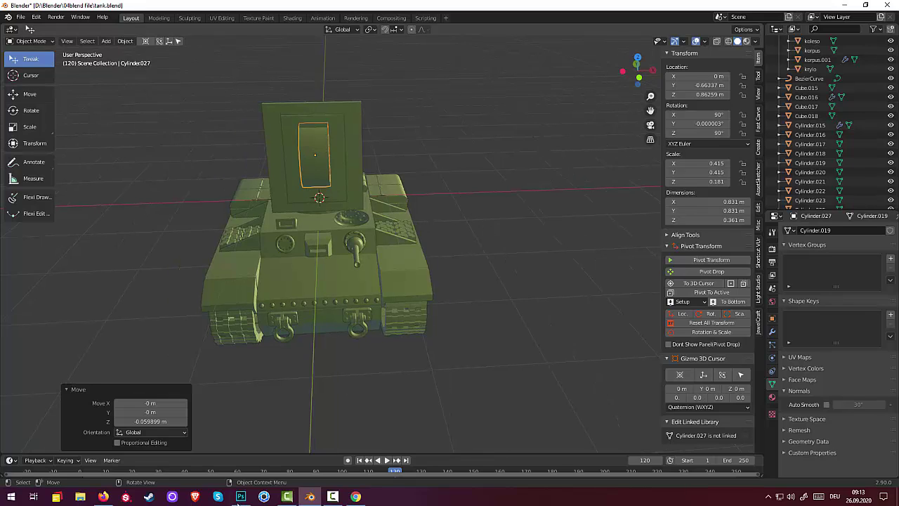
{"action": "left_click", "coordinate": [102, 497]}
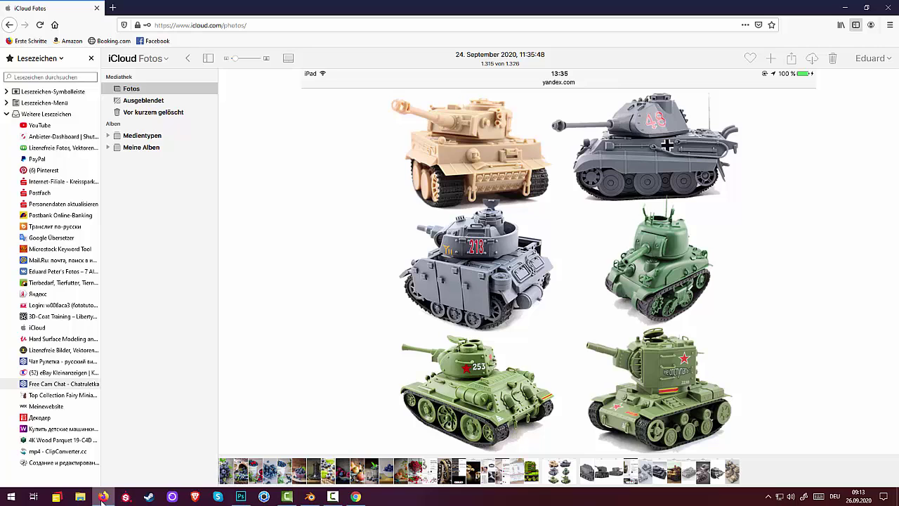
{"action": "left_click", "coordinate": [102, 497]}
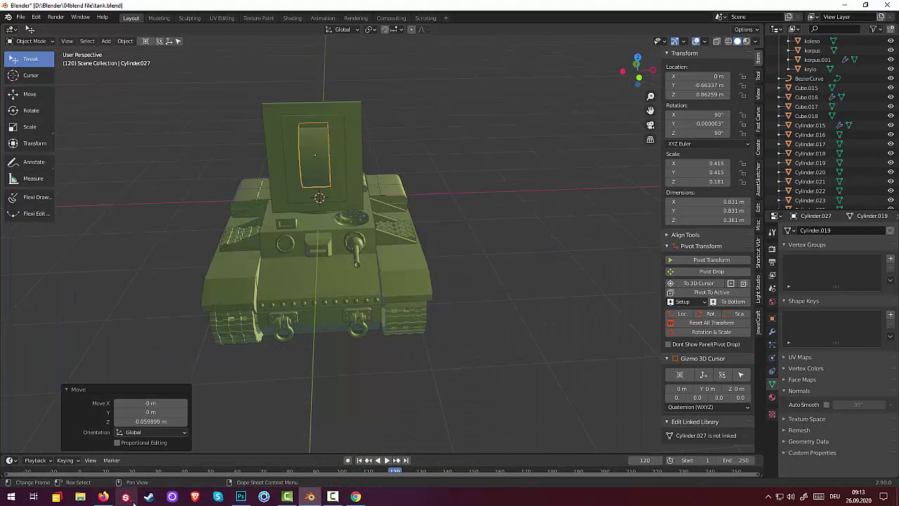
{"action": "left_click", "coordinate": [104, 497]}
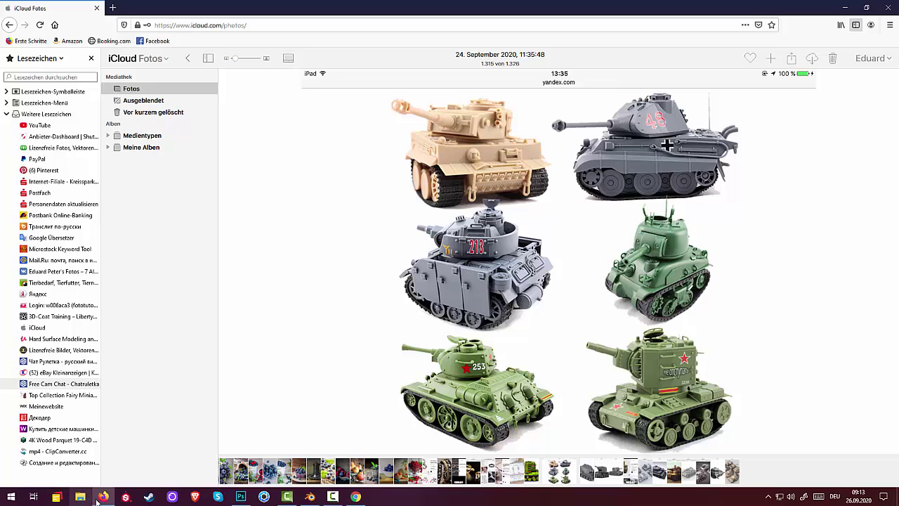
{"action": "mouse_move", "coordinate": [309, 496]}
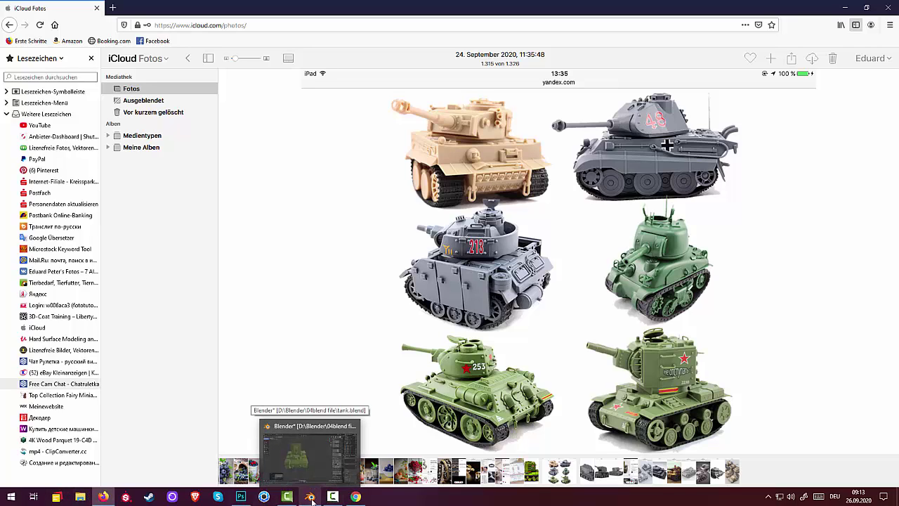
{"action": "left_click", "coordinate": [311, 498]}
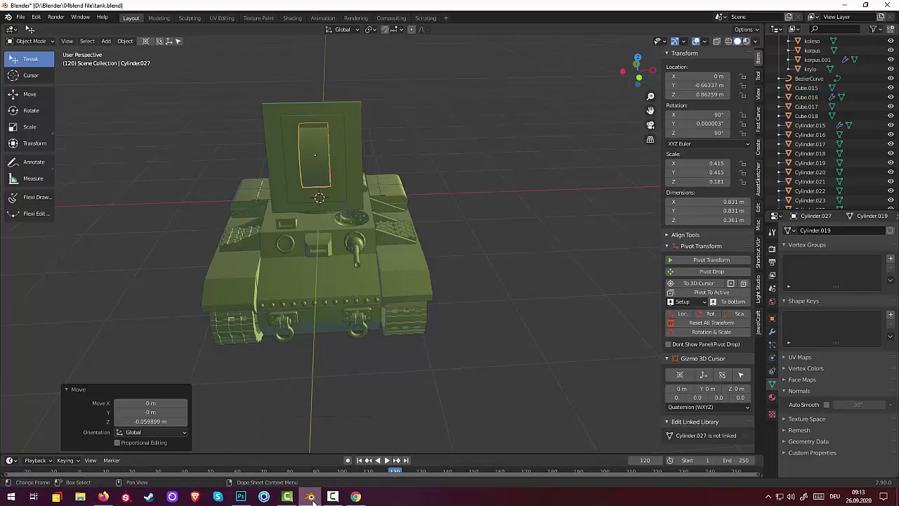
Widen the inner frame plate Cube.018 along X to 1 m, then select Cylinder.027
{"action": "left_click", "coordinate": [323, 179]}
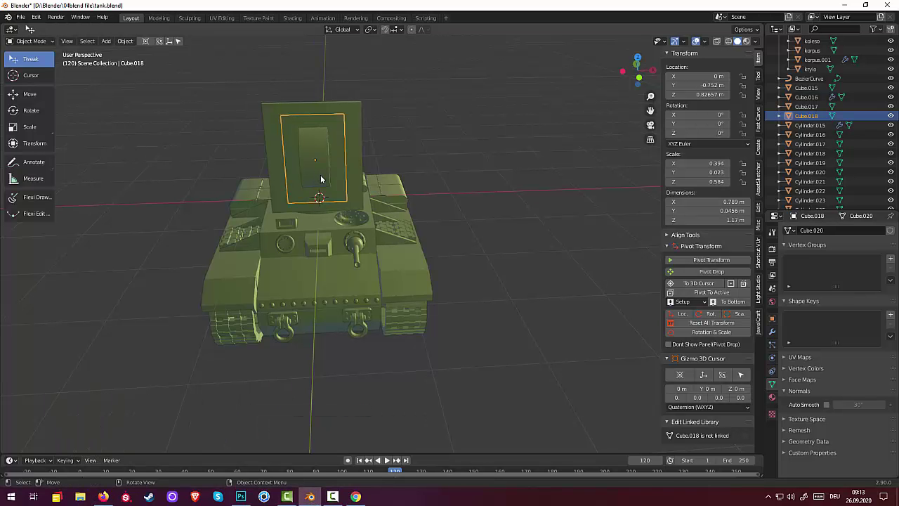
{"action": "left_click", "coordinate": [326, 161]}
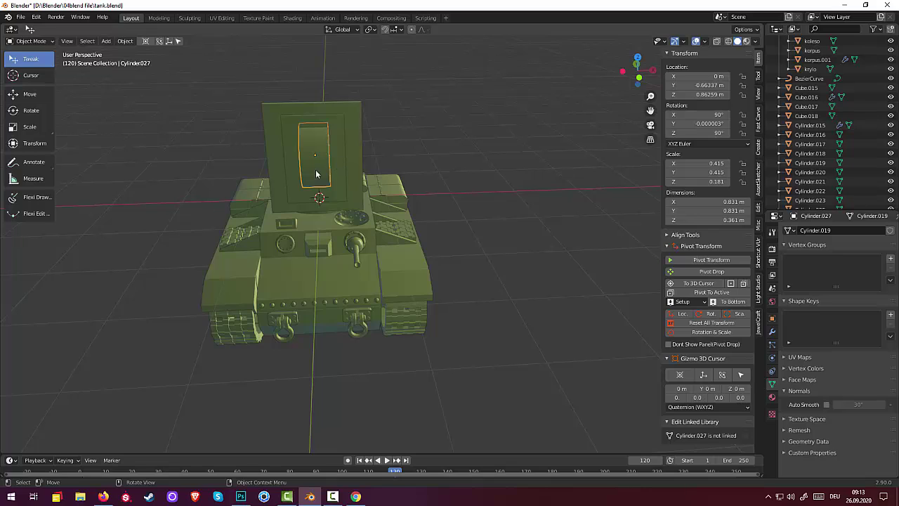
{"action": "left_click", "coordinate": [339, 179]}
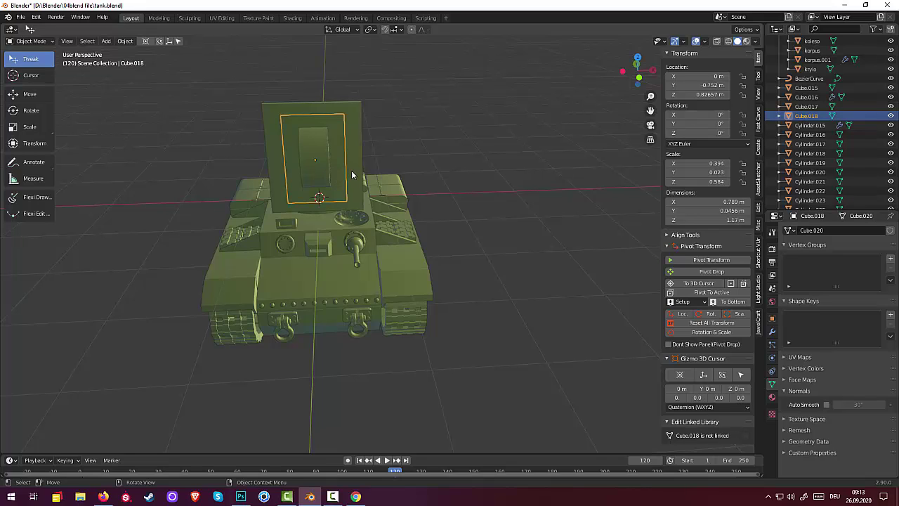
{"action": "key", "text": "s"}
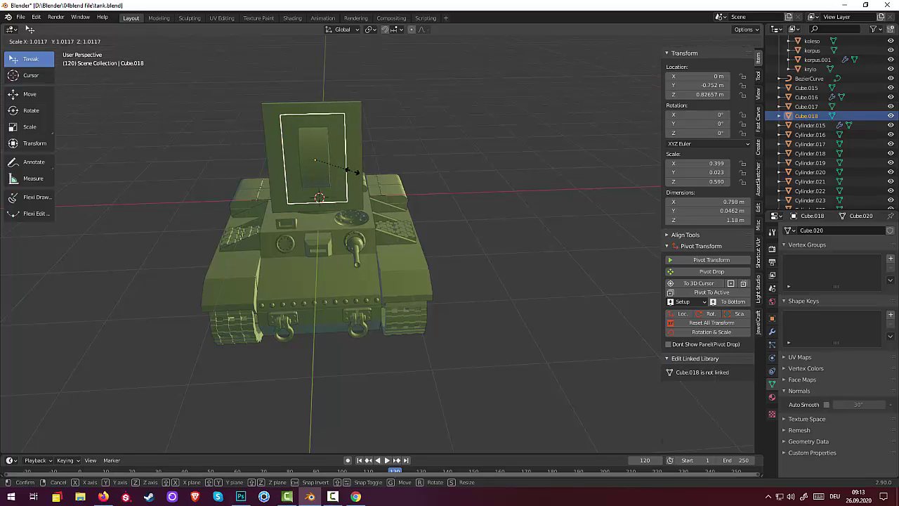
{"action": "key", "text": "x"}
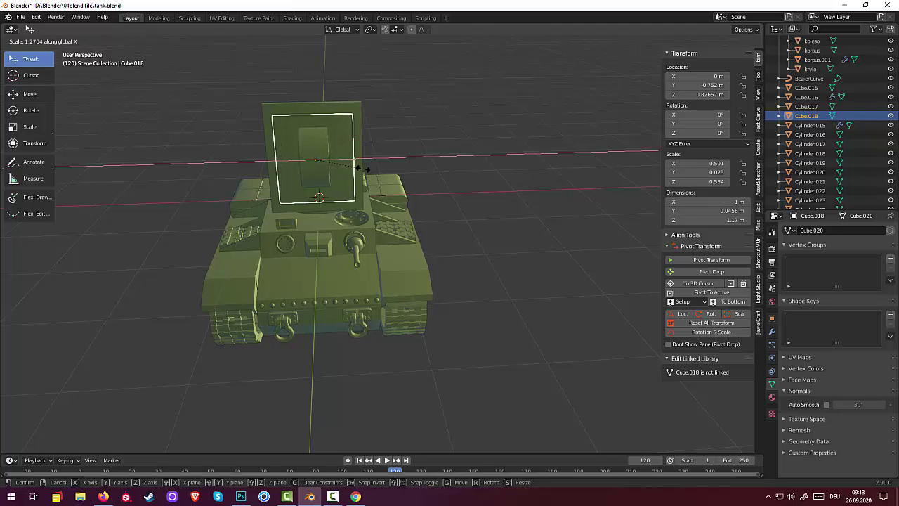
{"action": "left_click", "coordinate": [356, 168]}
{"action": "left_click", "coordinate": [335, 176]}
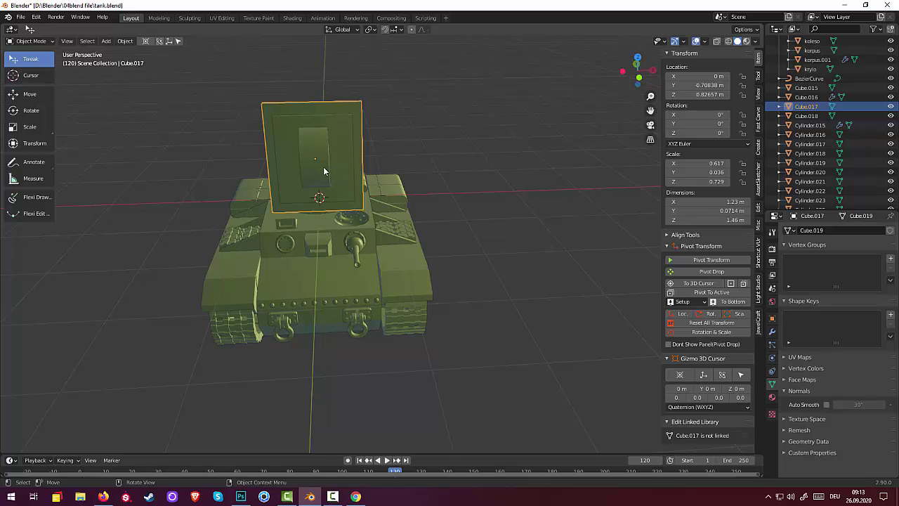
{"action": "left_click", "coordinate": [323, 166]}
{"action": "mouse_move", "coordinate": [378, 170]}
{"action": "middle_mouse_down"}
{"action": "mouse_move", "coordinate": [313, 145]}
{"action": "mouse_move", "coordinate": [279, 152]}
{"action": "middle_mouse_up"}
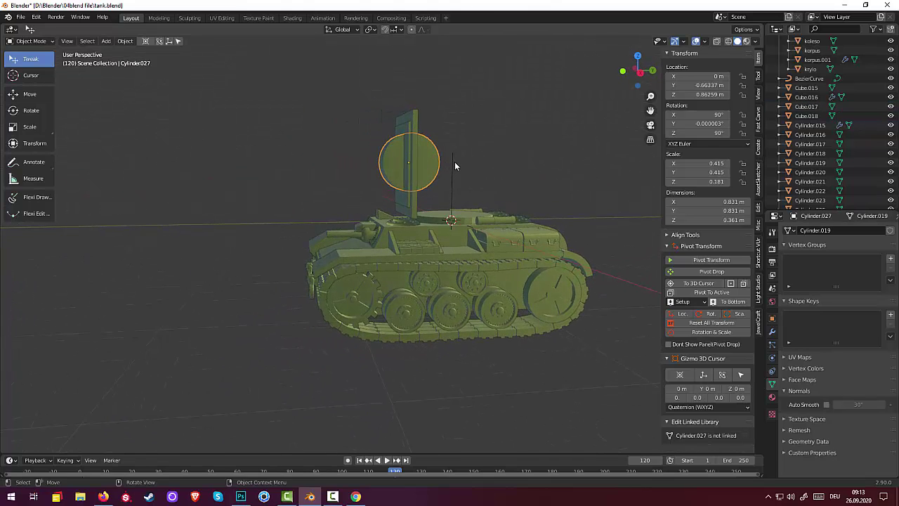
Enlarge the cylinder mantlet by 1.1 to 0.914 m across
{"action": "key", "text": "s"}
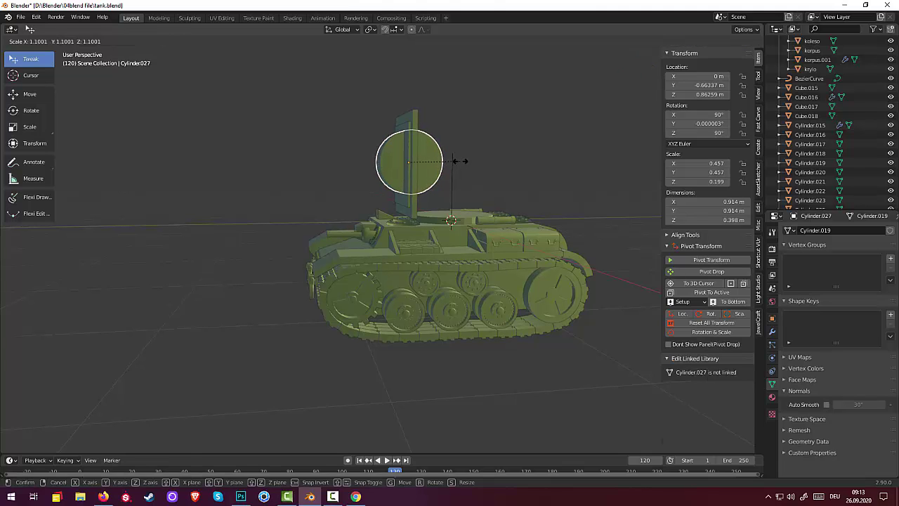
{"action": "left_click", "coordinate": [460, 160]}
{"action": "middle_click_drag", "start_coordinate": [504, 167], "coordinate": [580, 178]}
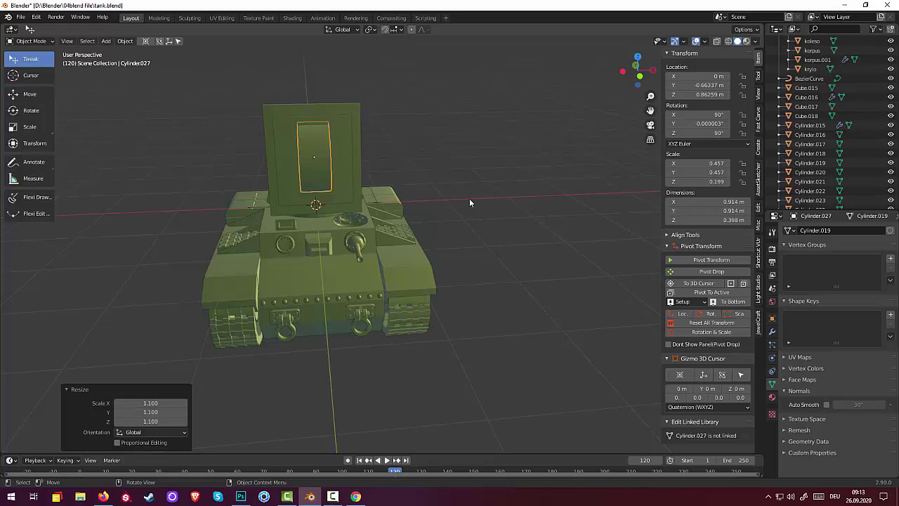
Thin the mantlet by 0.936 to 0.372 m deep and reselect it
{"action": "key", "text": "s"}
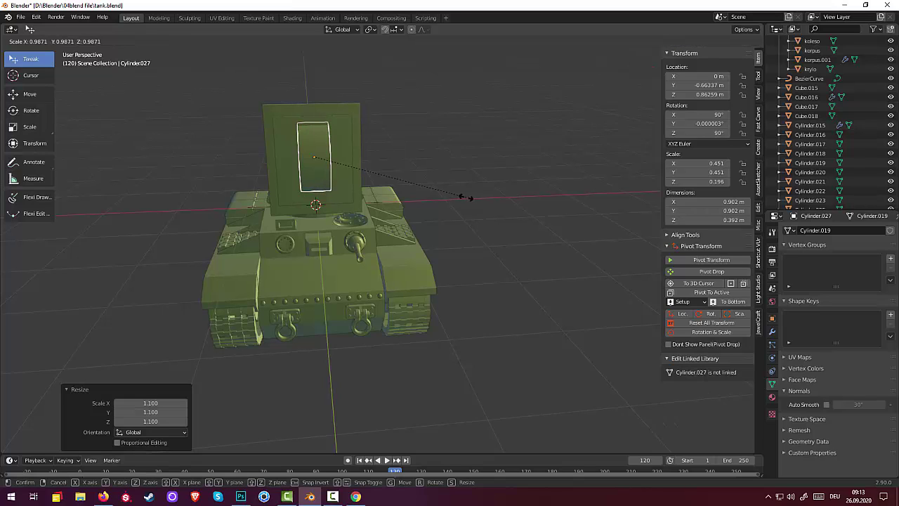
{"action": "key", "text": "y"}
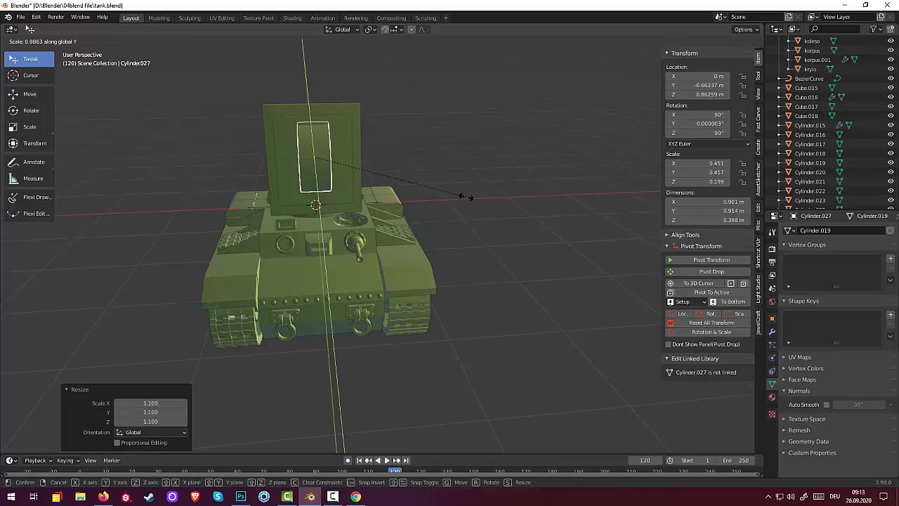
{"action": "key", "text": "x"}
{"action": "left_click", "coordinate": [462, 189]}
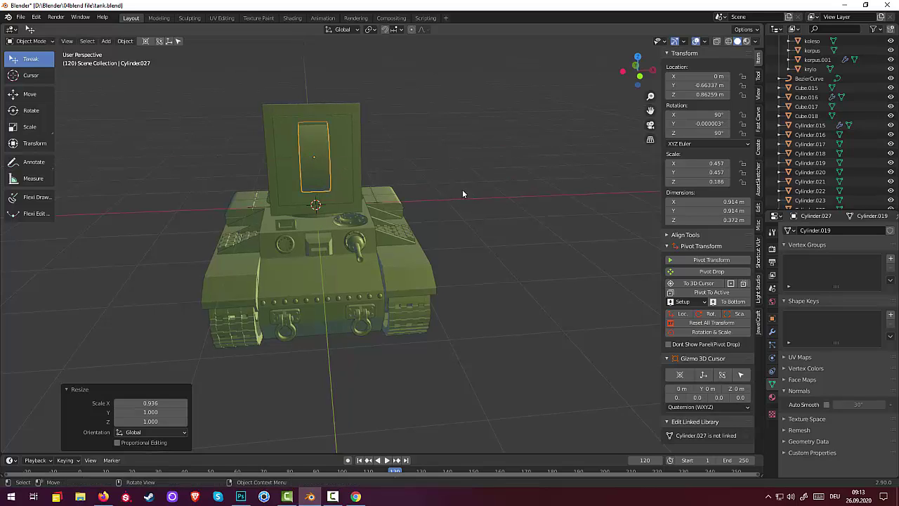
{"action": "mouse_move", "coordinate": [470, 191]}
{"action": "middle_mouse_down"}
{"action": "mouse_move", "coordinate": [466, 200]}
{"action": "mouse_move", "coordinate": [403, 170]}
{"action": "mouse_move", "coordinate": [379, 176]}
{"action": "mouse_move", "coordinate": [448, 192]}
{"action": "mouse_move", "coordinate": [427, 190]}
{"action": "mouse_move", "coordinate": [395, 156]}
{"action": "mouse_move", "coordinate": [419, 154]}
{"action": "mouse_move", "coordinate": [373, 160]}
{"action": "middle_mouse_up"}
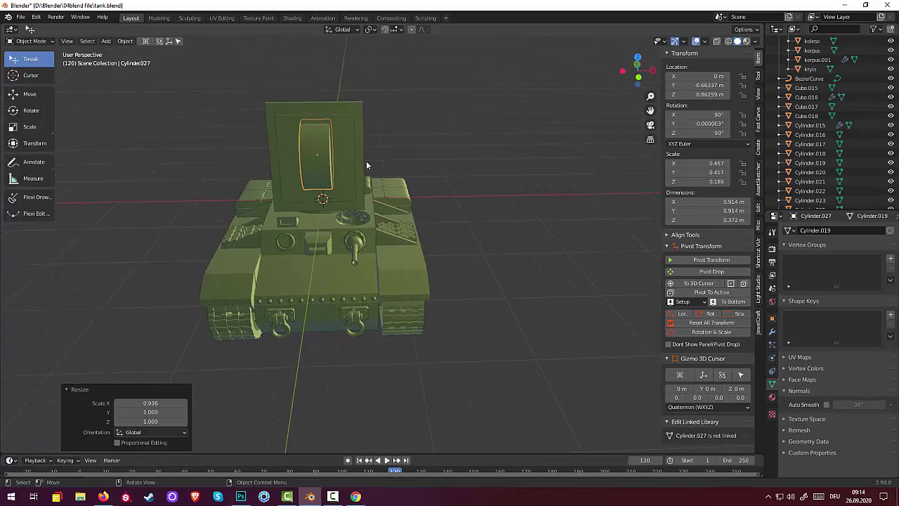
{"action": "left_click", "coordinate": [317, 175]}
{"action": "left_click", "coordinate": [316, 174]}
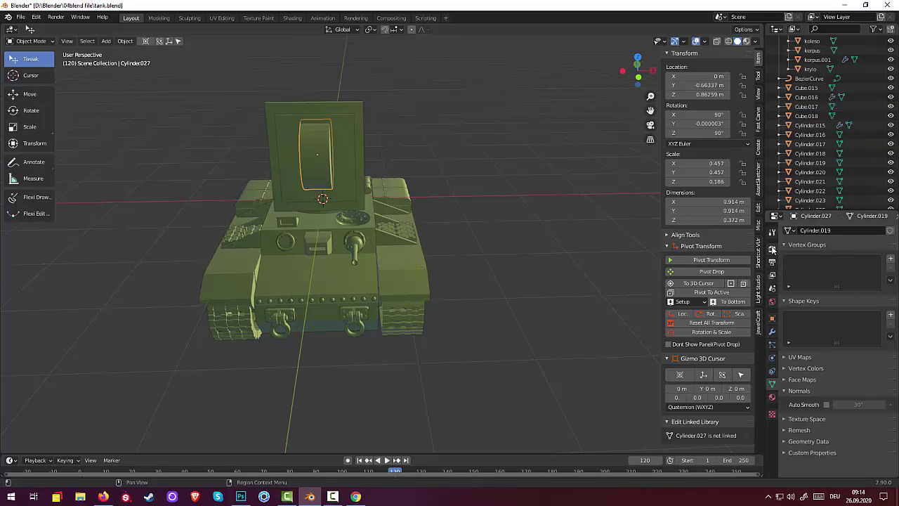
Add a 0.1 m Bevel modifier with 2 segments to the mantlet cylinder
{"action": "left_click", "coordinate": [772, 330]}
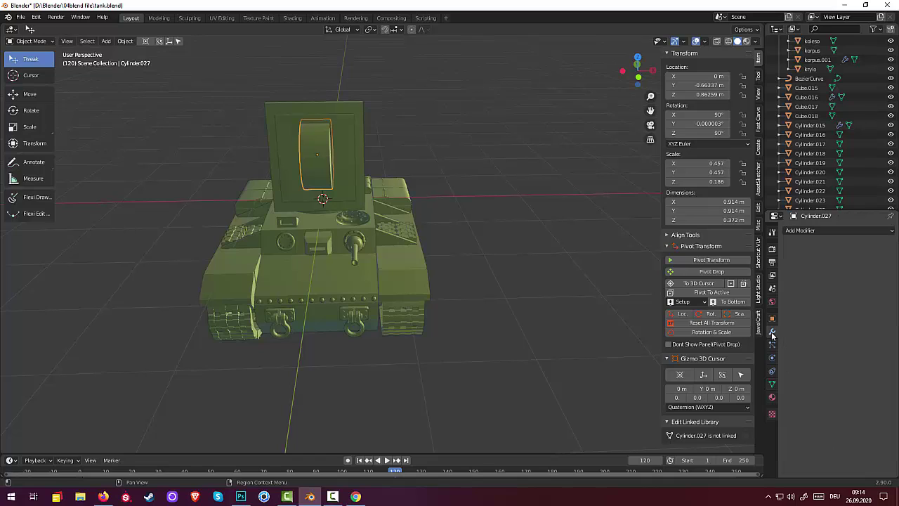
{"action": "left_click", "coordinate": [808, 230]}
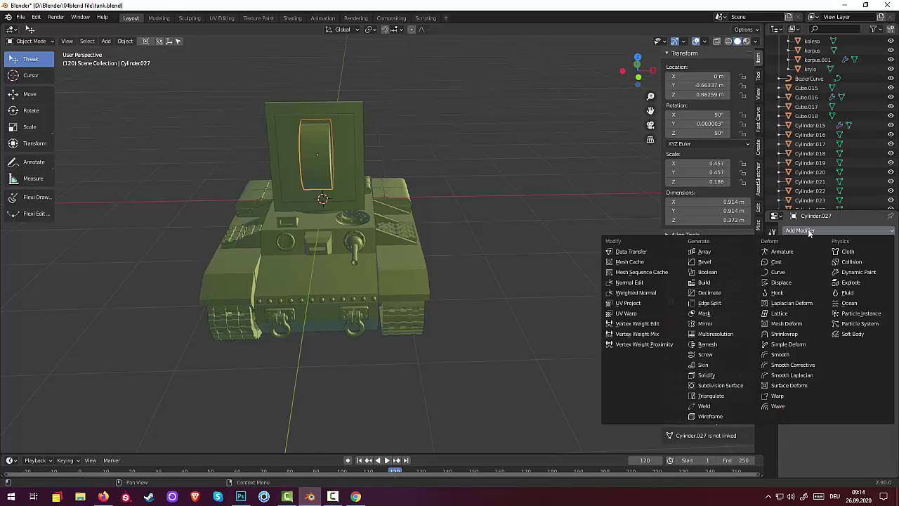
{"action": "left_click", "coordinate": [712, 260]}
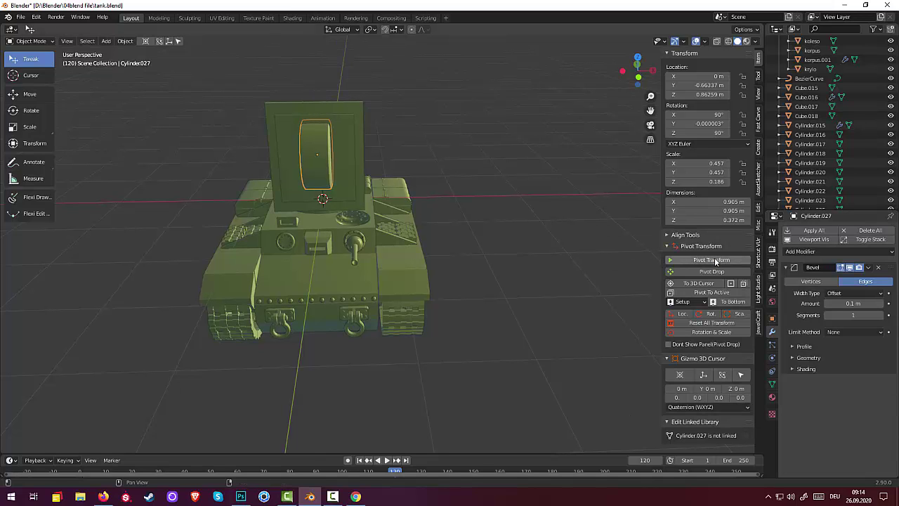
{"action": "left_click", "coordinate": [881, 315]}
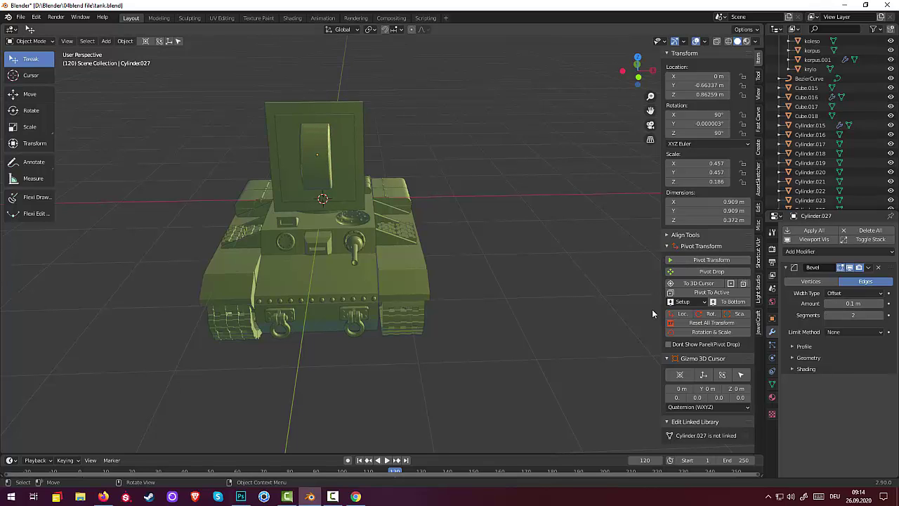
{"action": "middle_click_drag", "start_coordinate": [538, 246], "coordinate": [491, 242]}
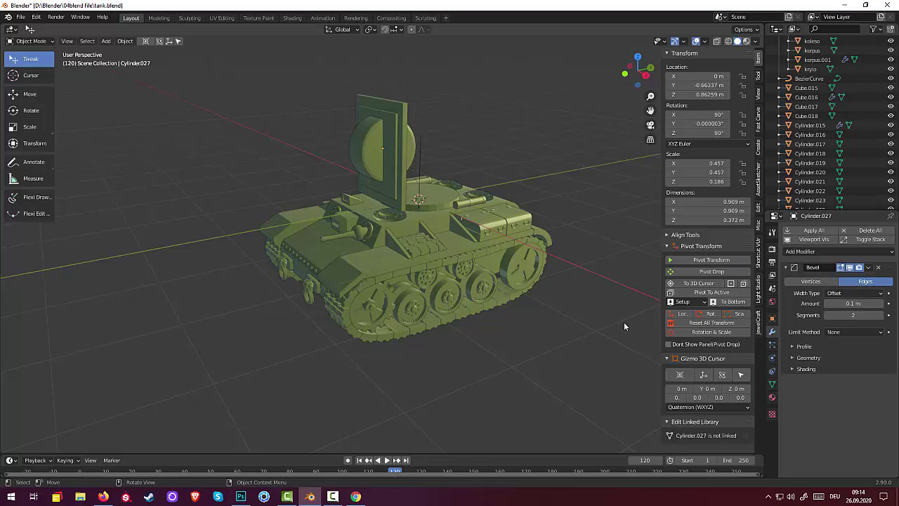
Apply the Bevel modifier and glance at the toy-tank reference photo
{"action": "left_click", "coordinate": [868, 267]}
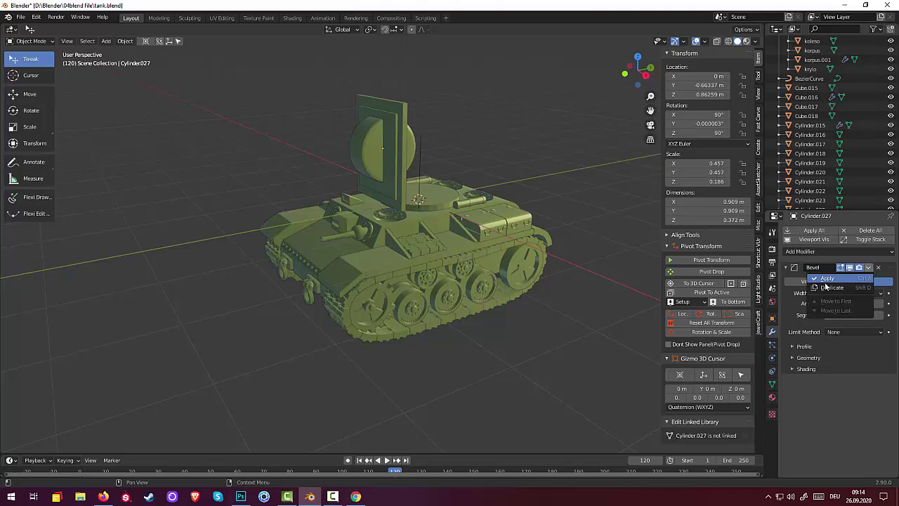
{"action": "left_click", "coordinate": [855, 278]}
{"action": "mouse_move", "coordinate": [439, 283]}
{"action": "middle_mouse_down"}
{"action": "mouse_move", "coordinate": [537, 279]}
{"action": "mouse_move", "coordinate": [494, 278]}
{"action": "mouse_move", "coordinate": [422, 232]}
{"action": "middle_mouse_up"}
{"action": "left_click", "coordinate": [327, 173]}
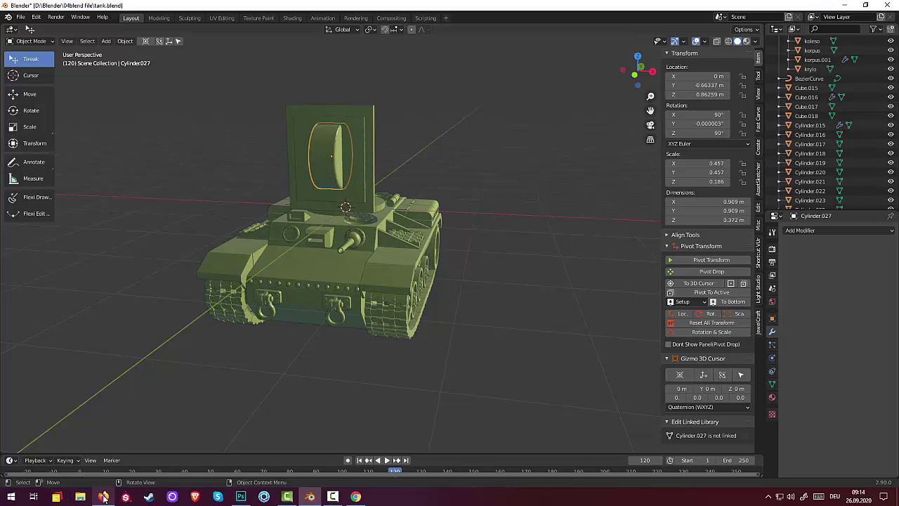
{"action": "left_click", "coordinate": [104, 496]}
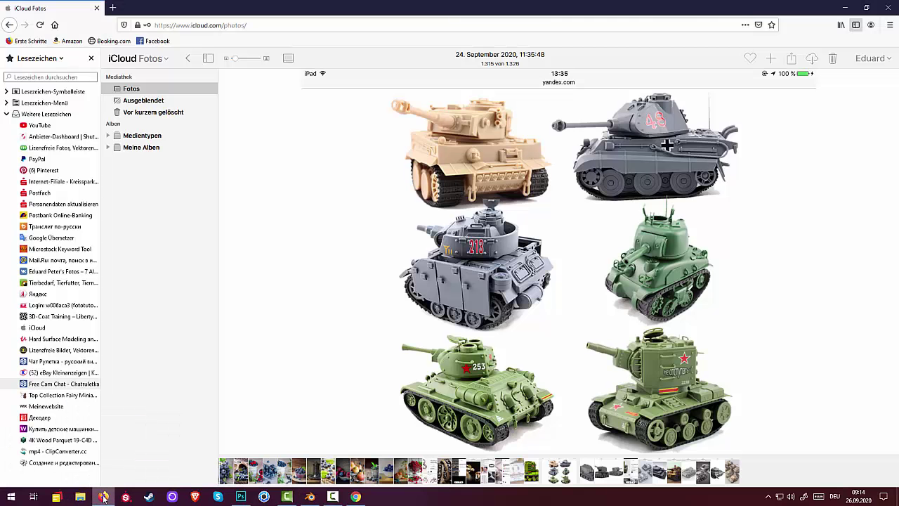
{"action": "left_click", "coordinate": [103, 497]}
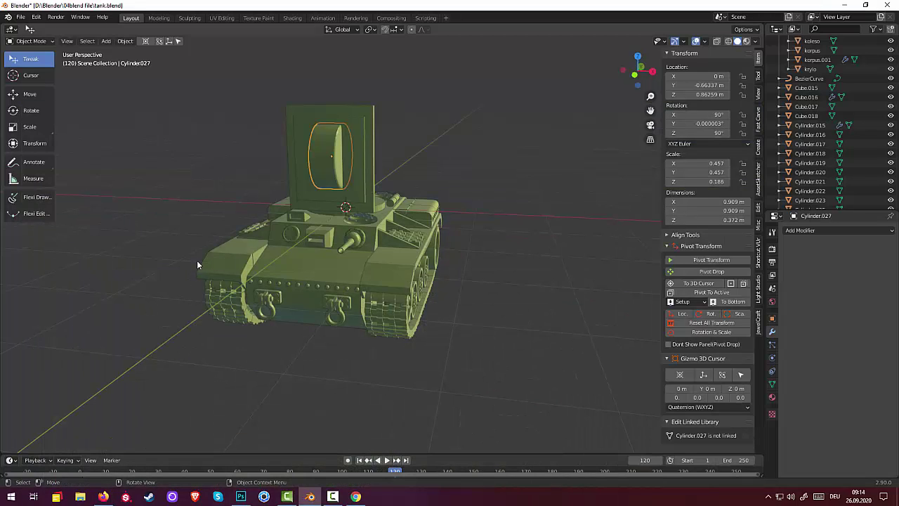
Duplicate the mantlet cylinder and slide the copy aside along X
{"action": "left_click", "coordinate": [320, 177]}
{"action": "left_click", "coordinate": [324, 173]}
{"action": "key", "text": "shift+d"}
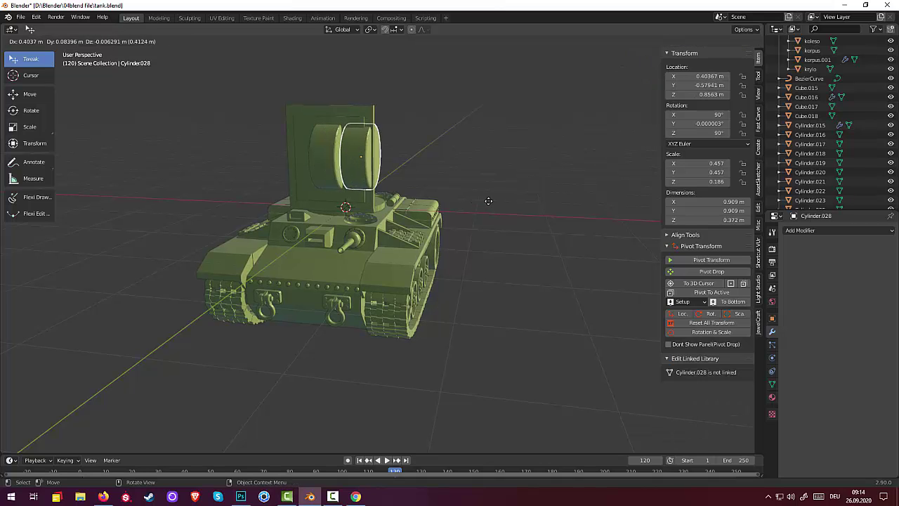
{"action": "left_click", "coordinate": [517, 203]}
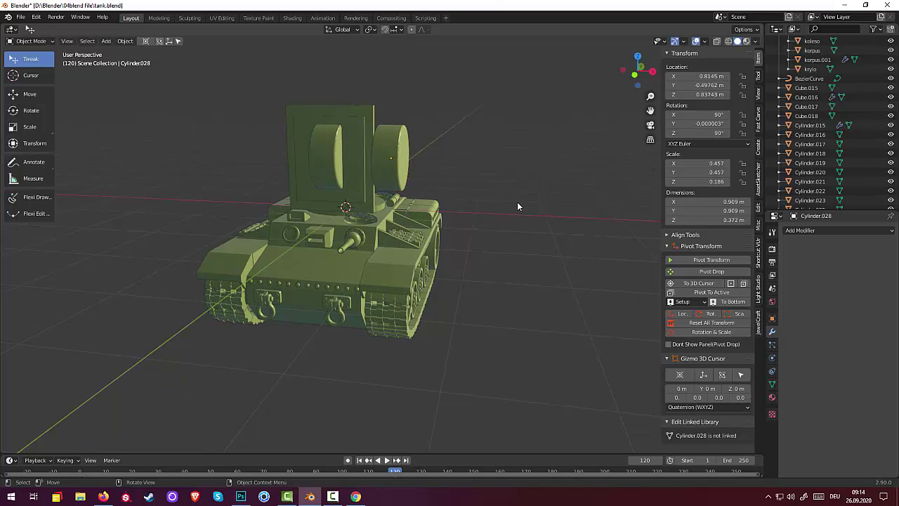
{"action": "key", "text": "ctrl+z"}
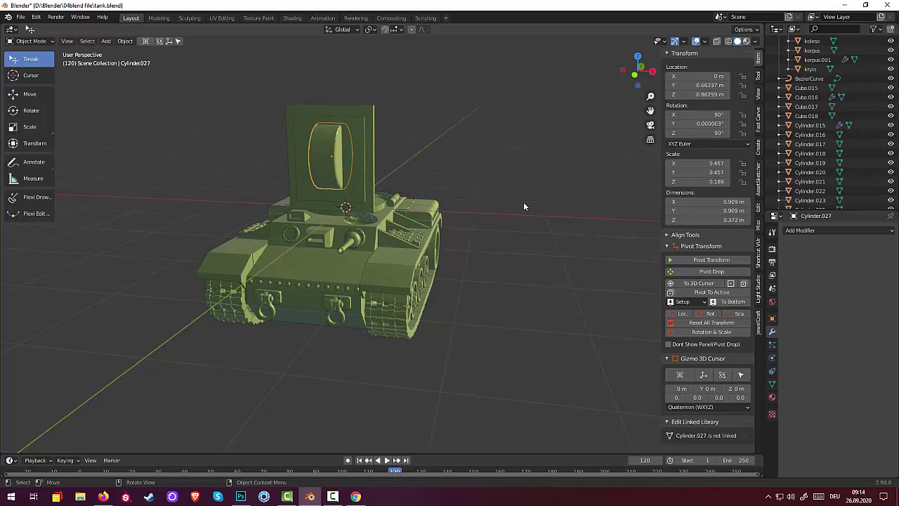
{"action": "key", "text": "g"}
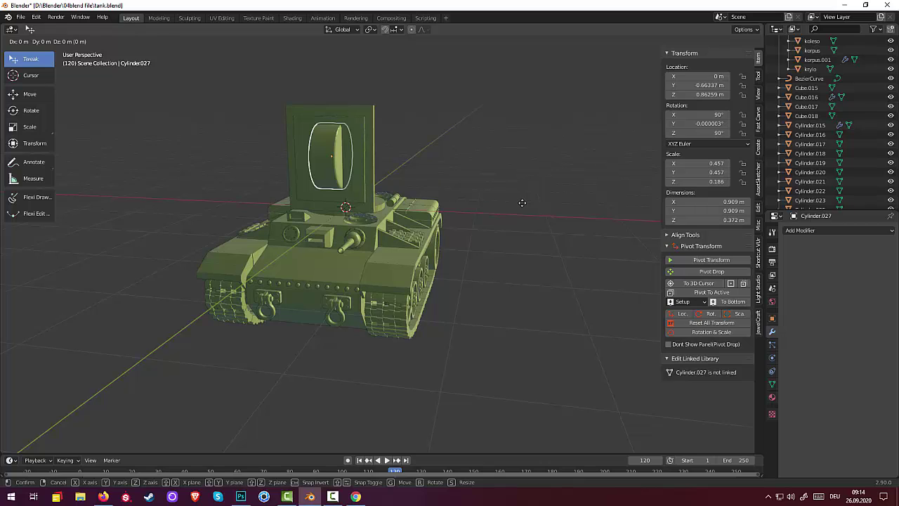
{"action": "right_click", "coordinate": [527, 204]}
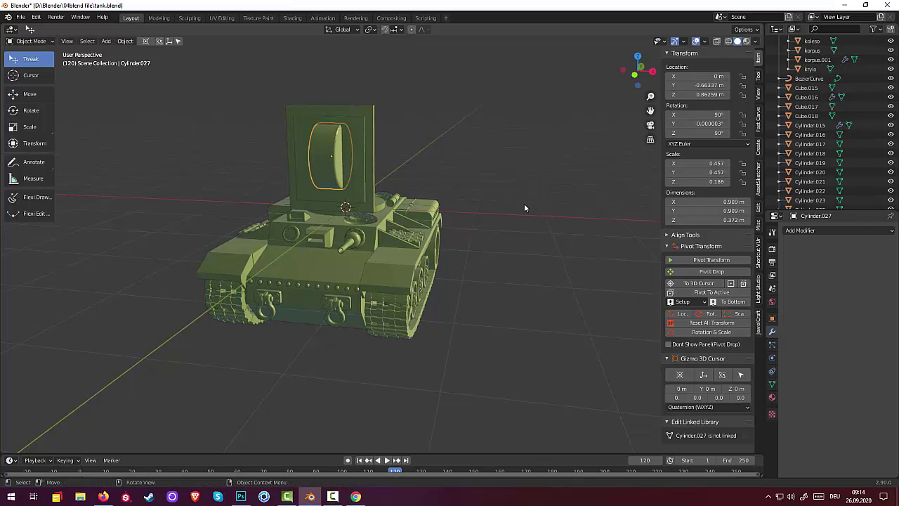
{"action": "key", "text": "shift+d"}
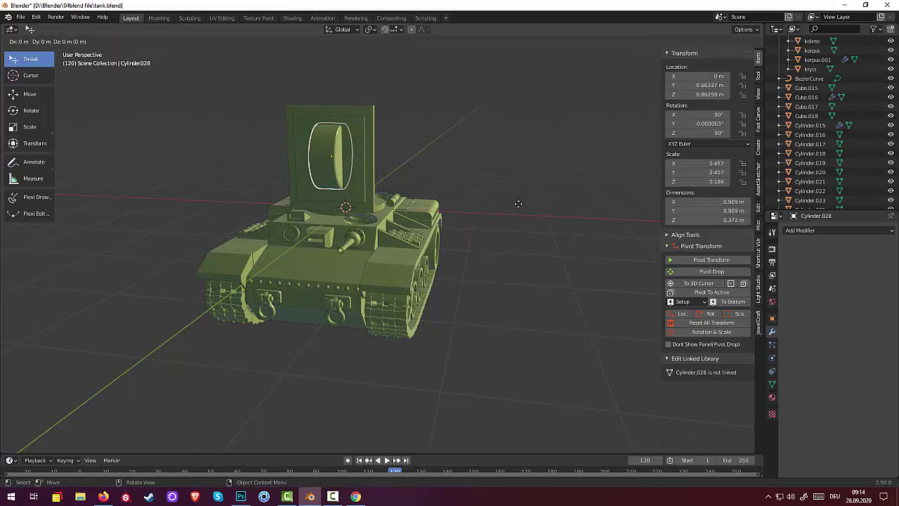
{"action": "right_click", "coordinate": [518, 204]}
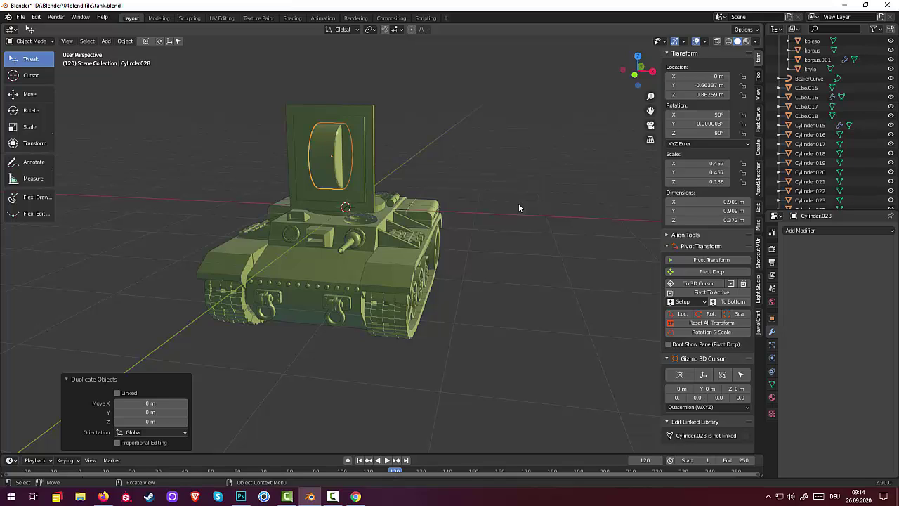
{"action": "key", "text": "g"}
{"action": "key", "text": "x"}
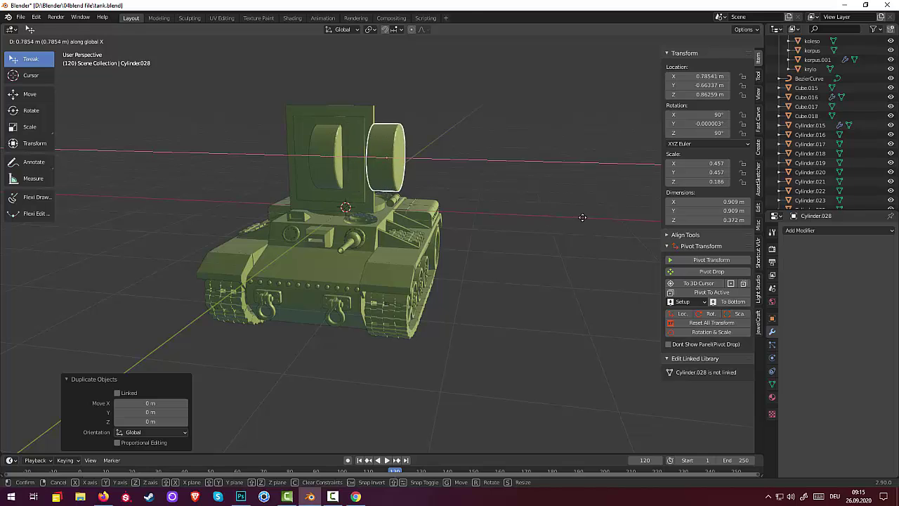
{"action": "left_click", "coordinate": [622, 226]}
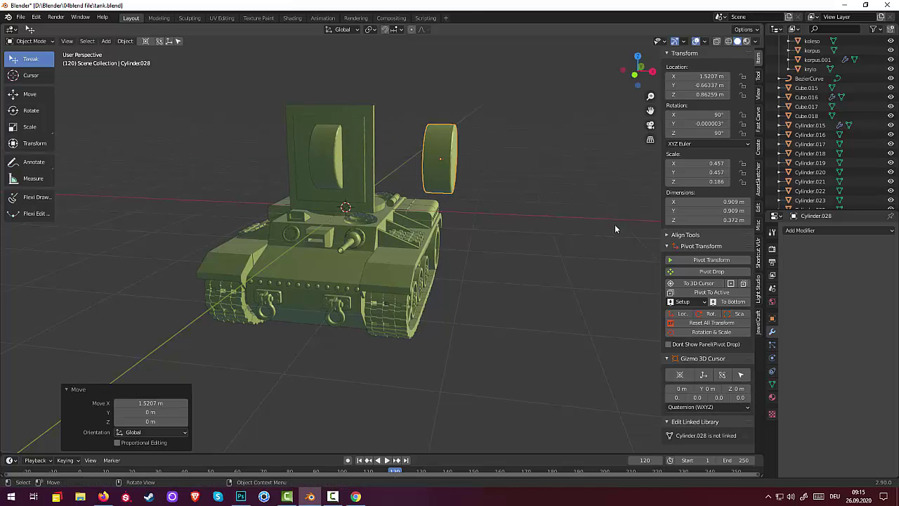
Shrink the copy and flatten it along X into a thin 0.767 m disc
{"action": "key", "text": "s"}
{"action": "left_click", "coordinate": [586, 217]}
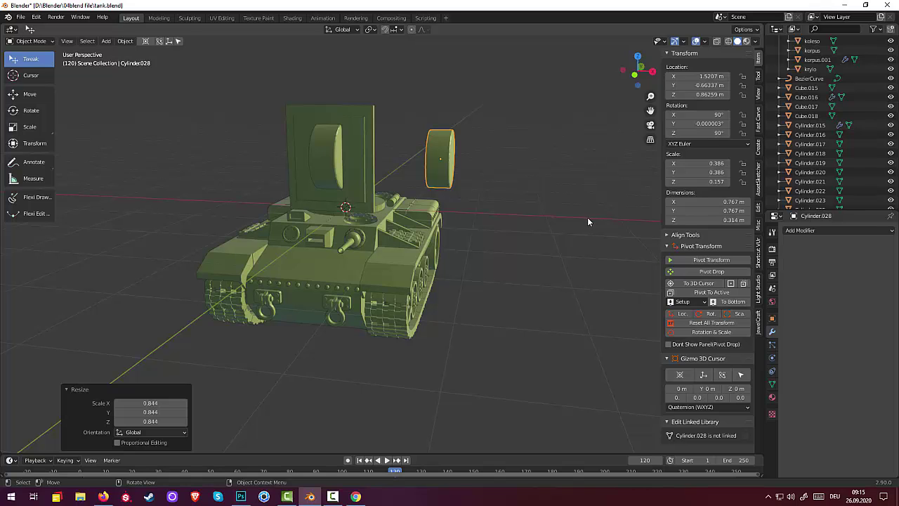
{"action": "key", "text": "s"}
{"action": "key", "text": "x"}
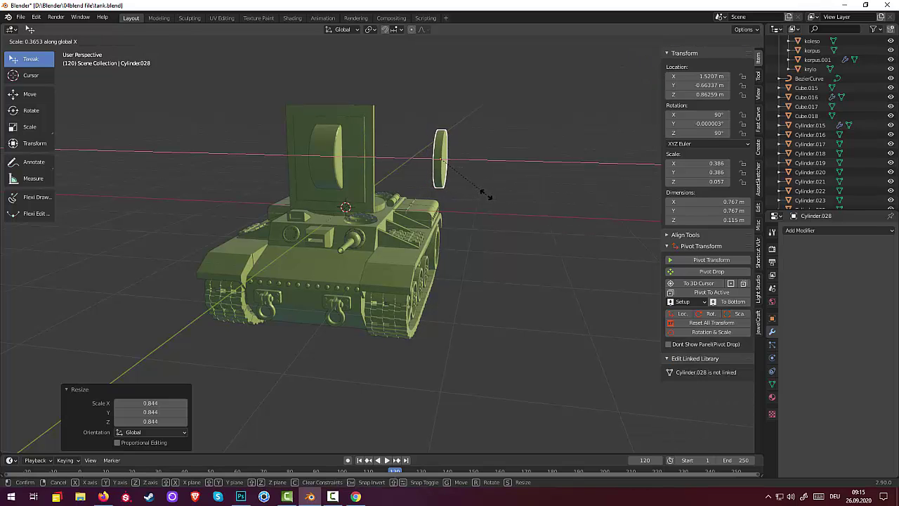
{"action": "left_click", "coordinate": [482, 195]}
Move the thin disc −1.2909 m along X against the mantlet's right end
{"action": "mouse_move", "coordinate": [517, 194]}
{"action": "middle_mouse_down"}
{"action": "mouse_move", "coordinate": [435, 199]}
{"action": "mouse_move", "coordinate": [407, 187]}
{"action": "mouse_move", "coordinate": [411, 200]}
{"action": "mouse_move", "coordinate": [353, 217]}
{"action": "mouse_move", "coordinate": [326, 211]}
{"action": "middle_mouse_up"}
{"action": "scroll", "coordinate": [411, 201], "scroll_direction": "up", "scroll_amount": 3}
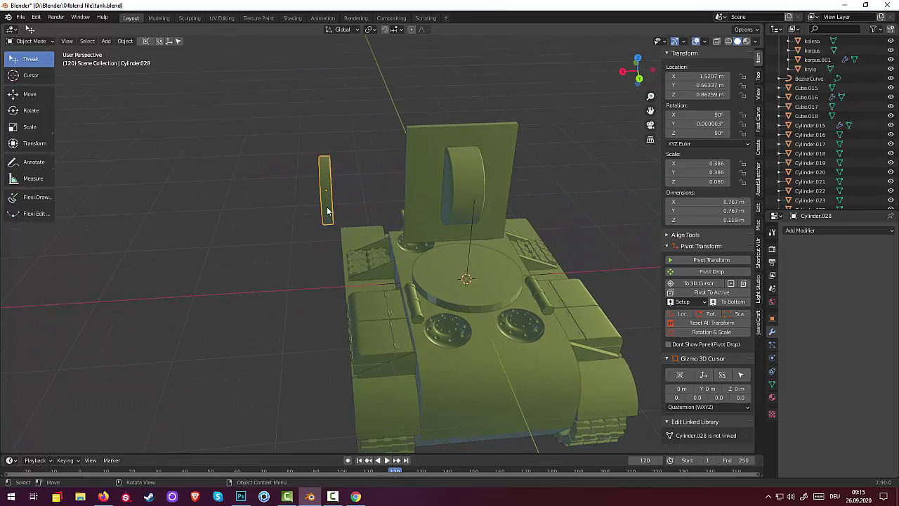
{"action": "key", "text": "g"}
{"action": "key", "text": "x"}
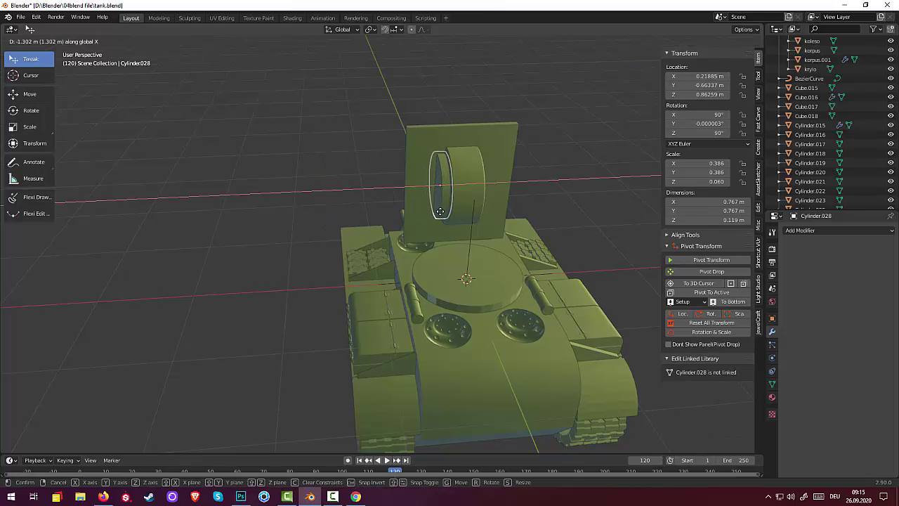
{"action": "left_click", "coordinate": [439, 211]}
{"action": "mouse_move", "coordinate": [439, 211]}
{"action": "middle_mouse_down"}
{"action": "mouse_move", "coordinate": [541, 209]}
{"action": "mouse_move", "coordinate": [616, 197]}
{"action": "mouse_move", "coordinate": [645, 181]}
{"action": "mouse_move", "coordinate": [636, 198]}
{"action": "mouse_move", "coordinate": [572, 187]}
{"action": "mouse_move", "coordinate": [695, 202]}
{"action": "mouse_move", "coordinate": [689, 185]}
{"action": "mouse_move", "coordinate": [380, 198]}
{"action": "middle_mouse_up"}
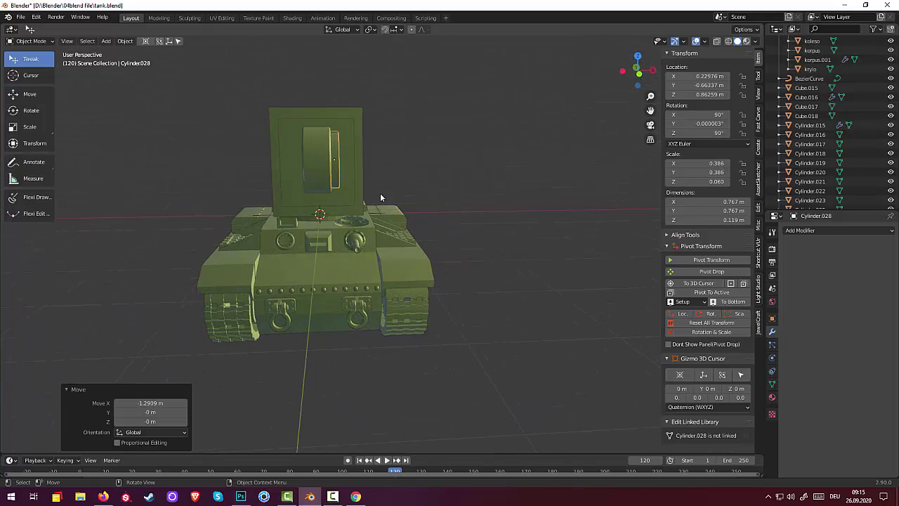
Select the thin disc and attempt a duplicate, discarding the misplaced copy
{"action": "left_click", "coordinate": [335, 184]}
{"action": "left_click", "coordinate": [335, 184]}
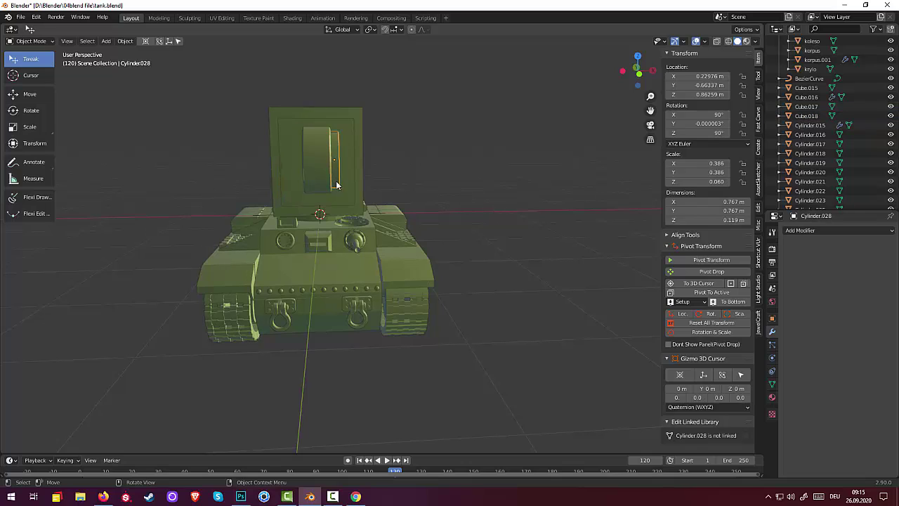
{"action": "key", "text": "shift"}
{"action": "key", "text": "shift+d"}
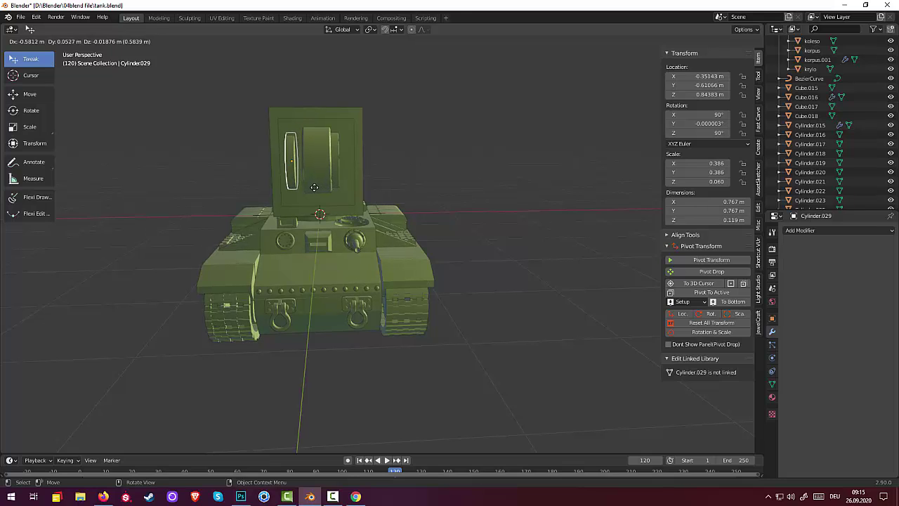
{"action": "key", "text": "x"}
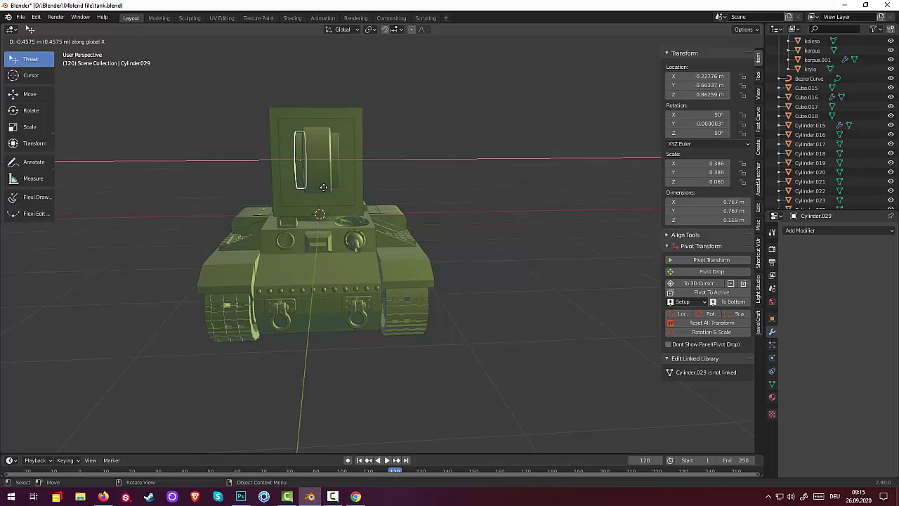
{"action": "key", "text": "Escape"}
{"action": "key", "text": "x"}
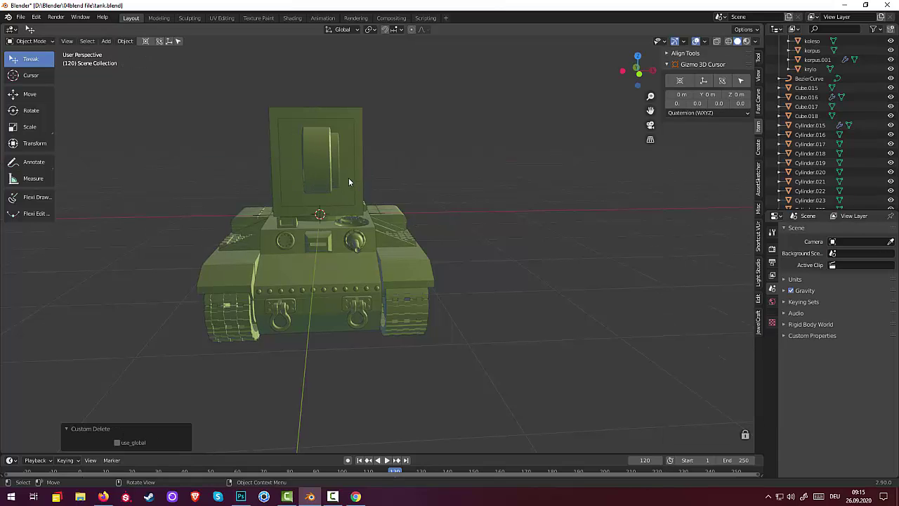
Duplicate the thin disc and move it along X to −0.22909 m at the mantlet's left end
{"action": "left_click", "coordinate": [335, 174]}
{"action": "key", "text": "shift"}
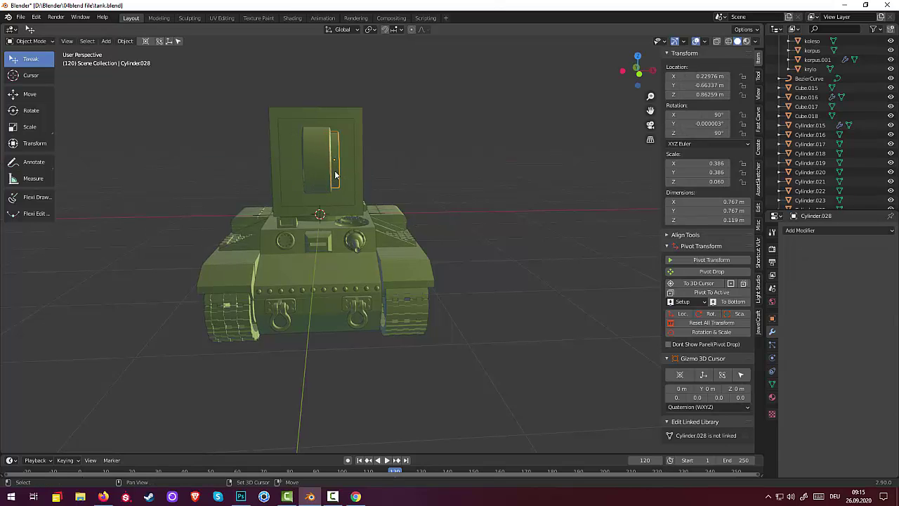
{"action": "key", "text": "shift+d"}
{"action": "key", "text": "Escape"}
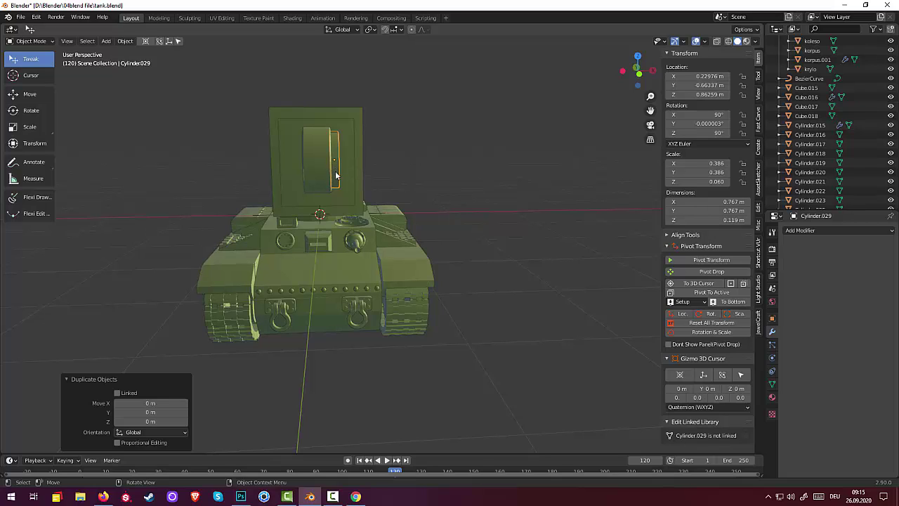
{"action": "key", "text": "g"}
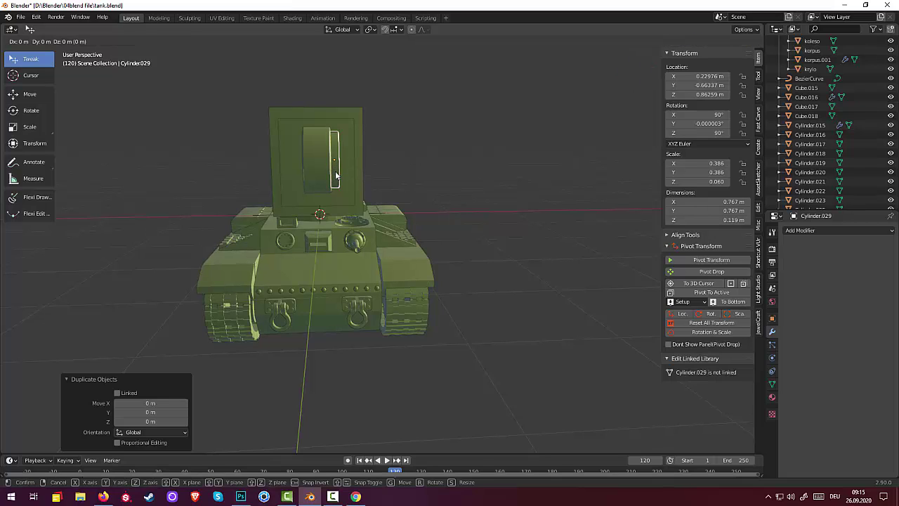
{"action": "key", "text": "x"}
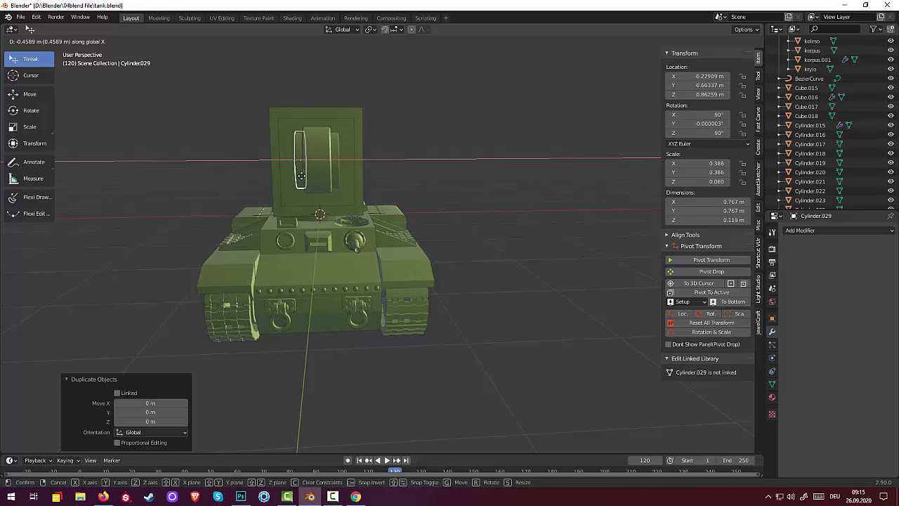
{"action": "left_click", "coordinate": [300, 175]}
{"action": "left_click", "coordinate": [430, 200]}
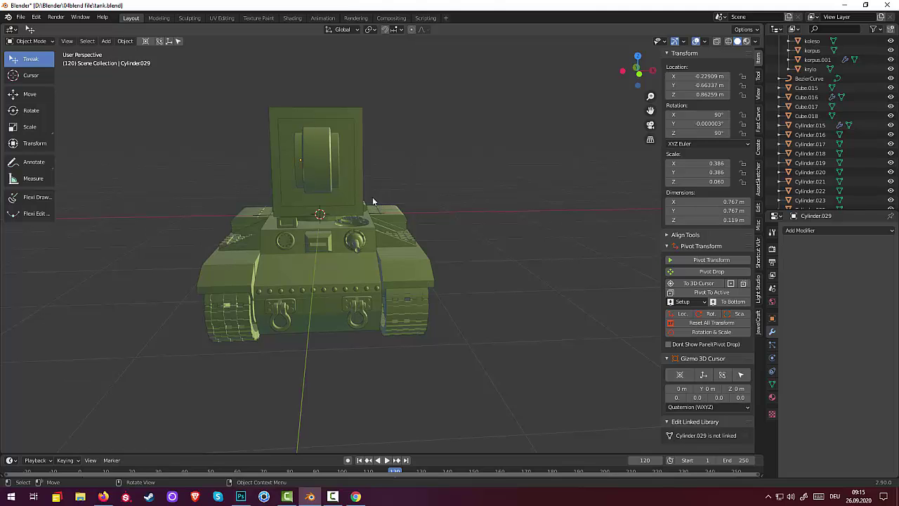
Orbit and zoom around the tank, then bring up the toy-tank reference collage in Firefox
{"action": "left_click", "coordinate": [351, 183]}
{"action": "mouse_move", "coordinate": [401, 193]}
{"action": "middle_mouse_down"}
{"action": "mouse_move", "coordinate": [343, 210]}
{"action": "mouse_move", "coordinate": [363, 194]}
{"action": "middle_mouse_up"}
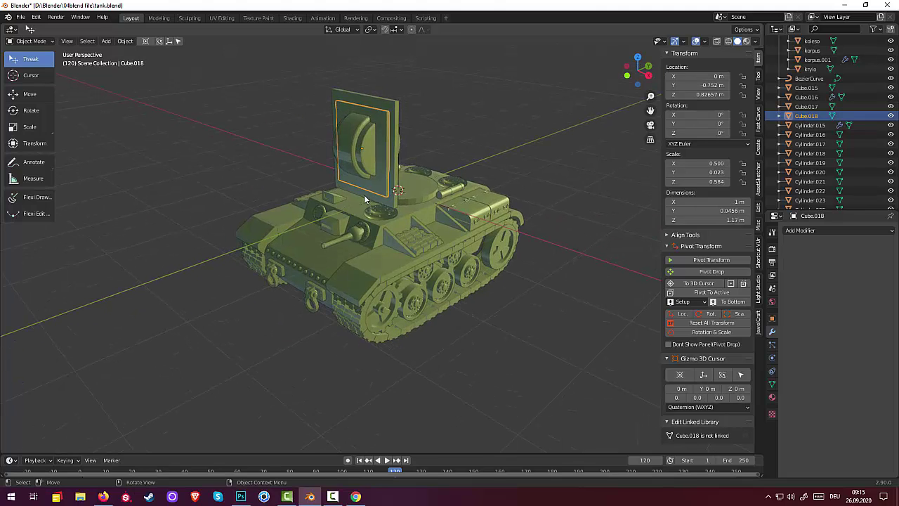
{"action": "scroll", "coordinate": [364, 193], "scroll_direction": "up", "scroll_amount": 2}
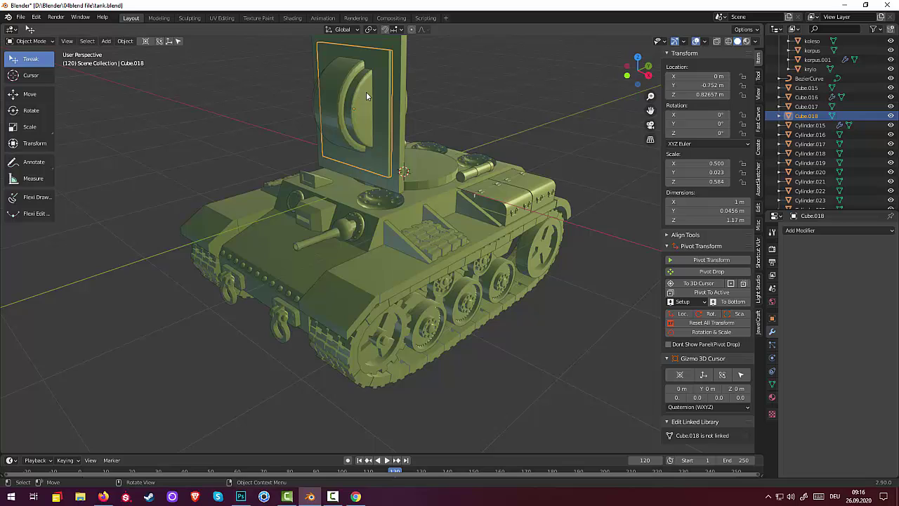
{"action": "mouse_move", "coordinate": [376, 91]}
{"action": "middle_mouse_down"}
{"action": "mouse_move", "coordinate": [415, 97]}
{"action": "mouse_move", "coordinate": [381, 107]}
{"action": "middle_mouse_up"}
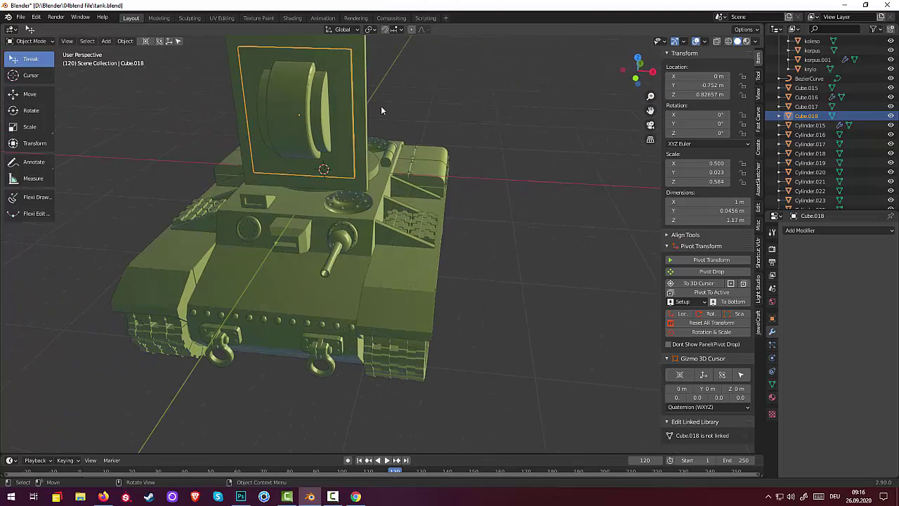
{"action": "left_click", "coordinate": [103, 497]}
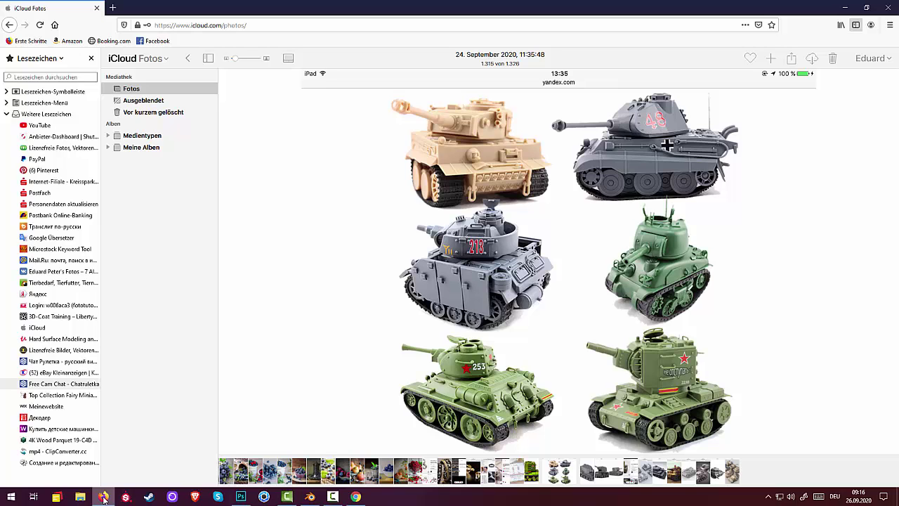
Narrow the inner mantlet plate slightly along X
{"action": "left_click", "coordinate": [103, 496]}
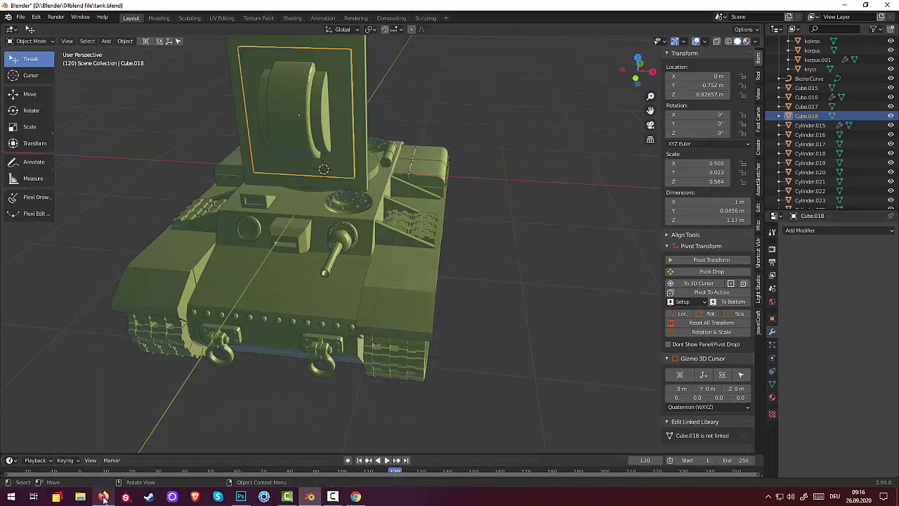
{"action": "middle_click_drag", "start_coordinate": [319, 153], "coordinate": [340, 117]}
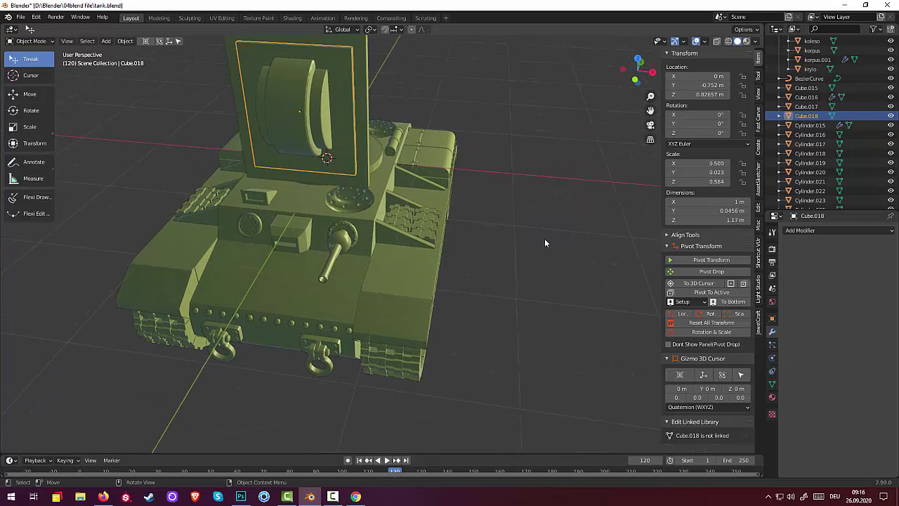
{"action": "key", "text": "s"}
{"action": "key", "text": "x"}
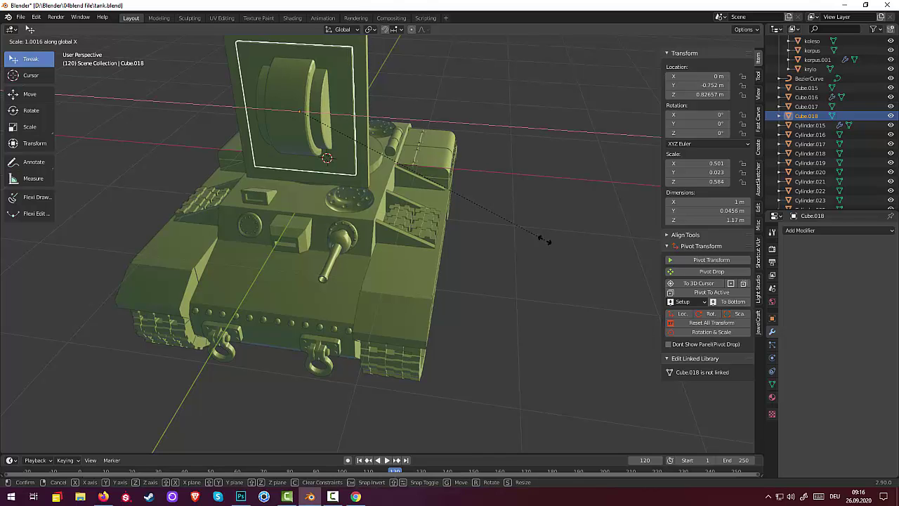
{"action": "left_click", "coordinate": [531, 233]}
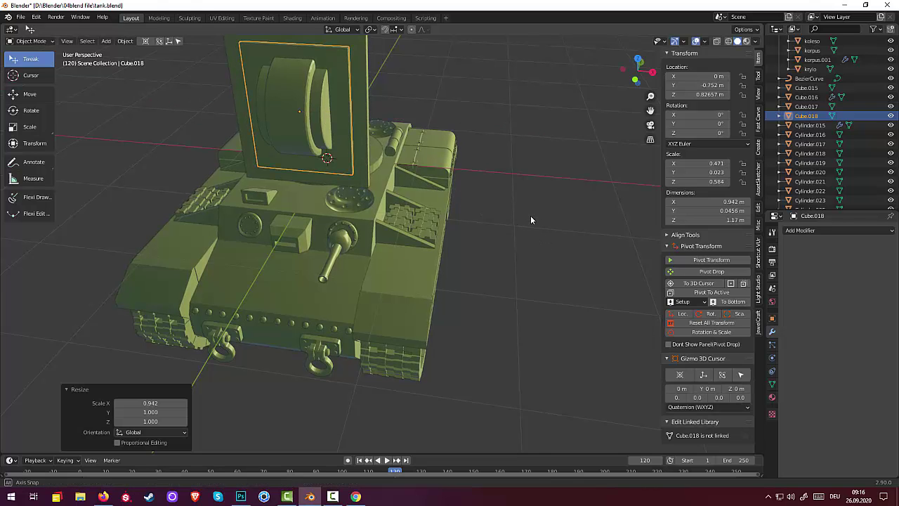
{"action": "mouse_move", "coordinate": [530, 215]}
{"action": "middle_mouse_down"}
{"action": "mouse_move", "coordinate": [558, 183]}
{"action": "mouse_move", "coordinate": [545, 188]}
{"action": "middle_mouse_up"}
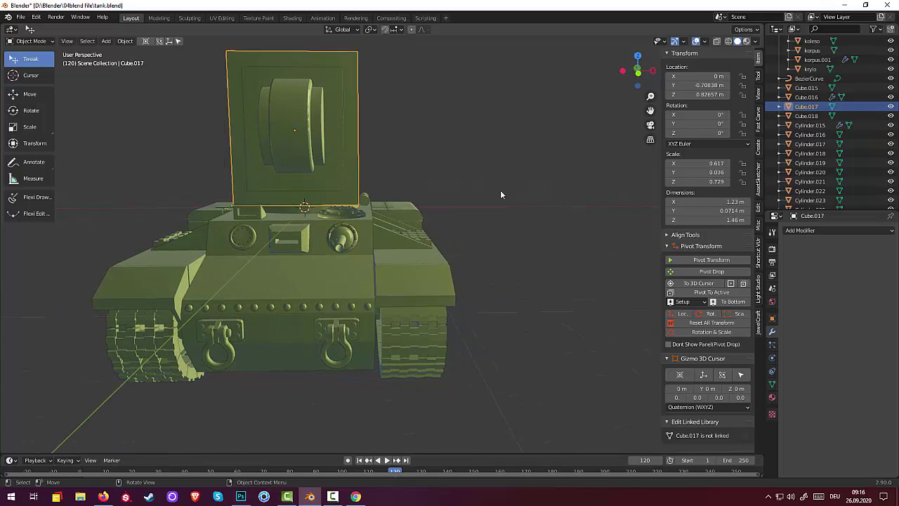
Delete the outer mantlet plate, then restore it with undo
{"action": "key", "text": "Delete"}
{"action": "key", "text": "ctrl"}
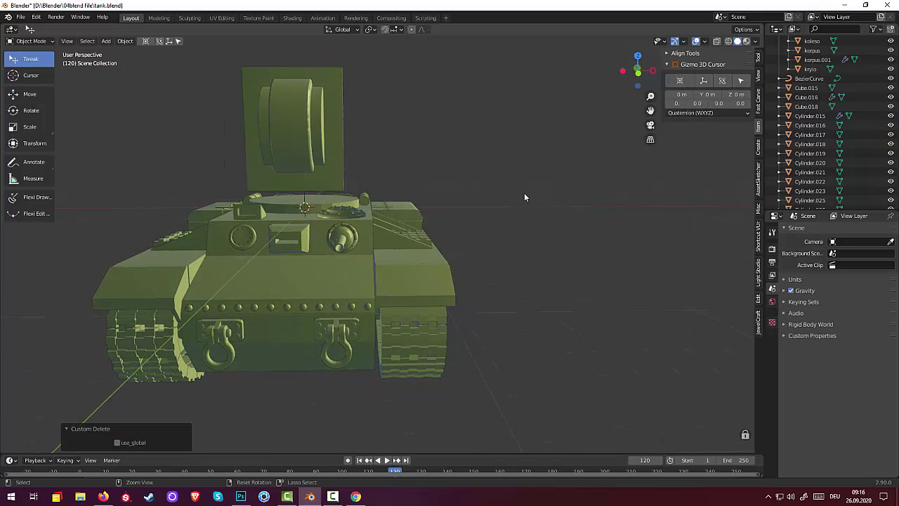
{"action": "key", "text": "ctrl+z"}
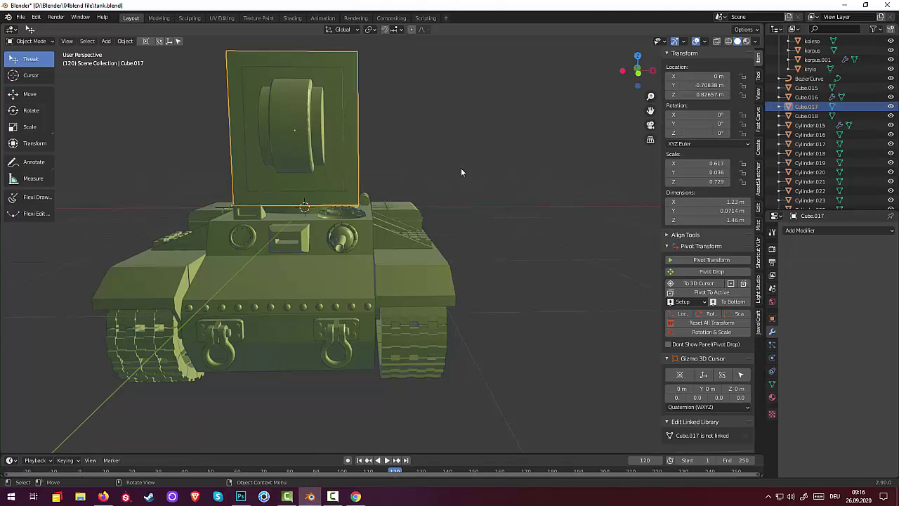
{"action": "left_click", "coordinate": [340, 143]}
{"action": "mouse_move", "coordinate": [405, 155]}
{"action": "middle_mouse_down"}
{"action": "mouse_move", "coordinate": [413, 163]}
{"action": "mouse_move", "coordinate": [295, 158]}
{"action": "middle_mouse_up"}
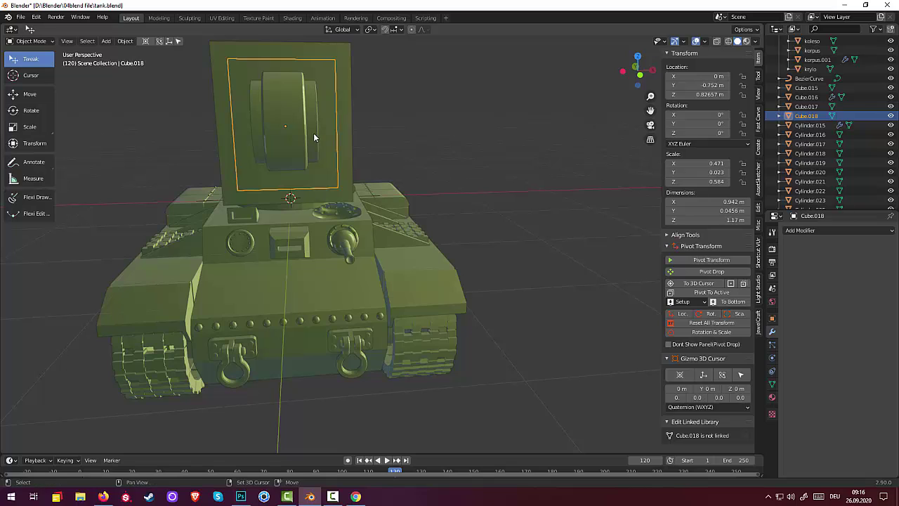
Enlarge the mantlet cylinder and both thin discs together by 1.077
{"action": "left_click", "coordinate": [313, 137]}
{"action": "left_click", "coordinate": [291, 135], "text": "shift"}
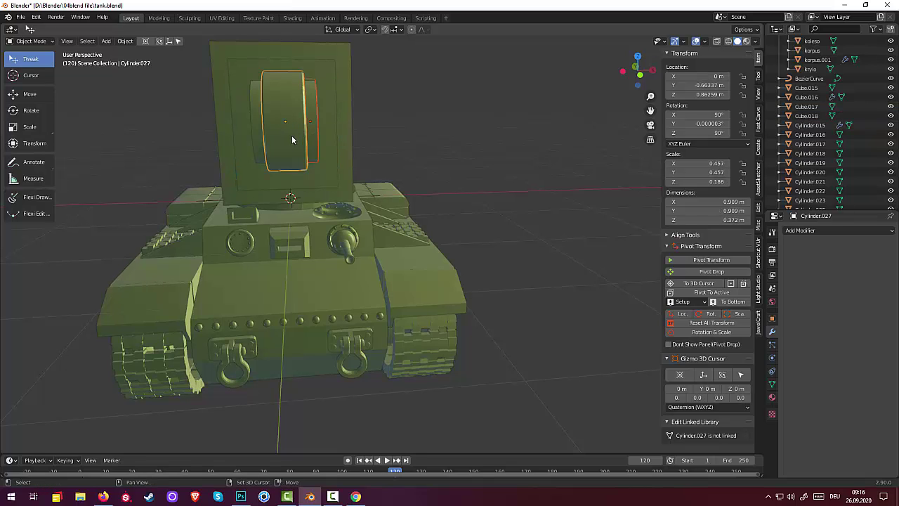
{"action": "left_click", "coordinate": [254, 135], "text": "shift"}
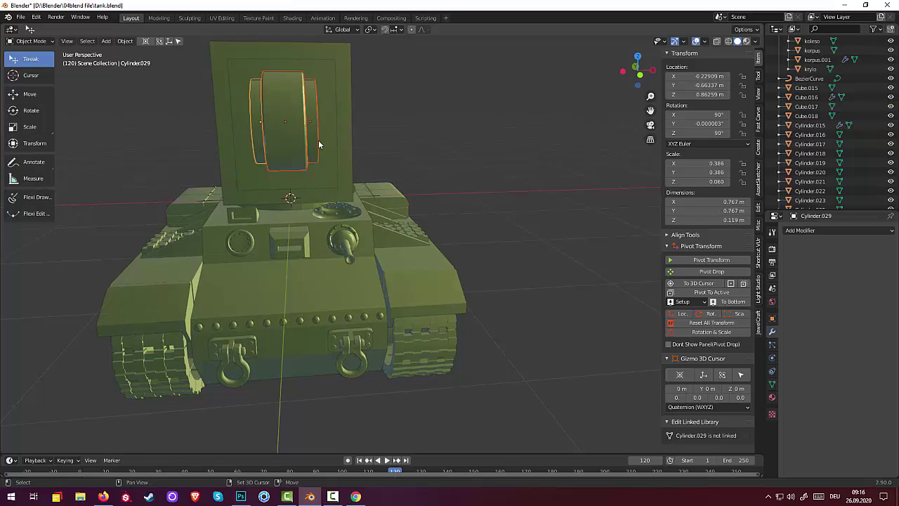
{"action": "key", "text": "s"}
{"action": "left_click", "coordinate": [414, 148]}
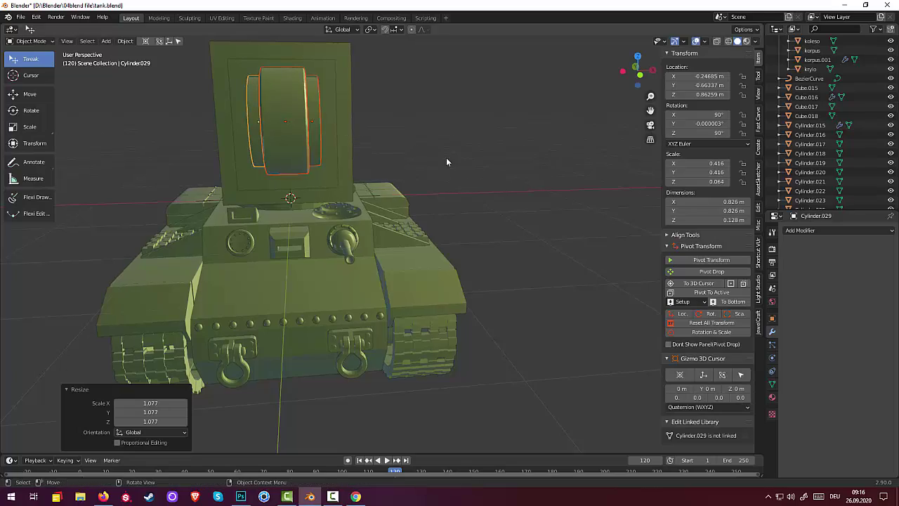
{"action": "mouse_move", "coordinate": [446, 157]}
{"action": "middle_mouse_down"}
{"action": "mouse_move", "coordinate": [391, 161]}
{"action": "mouse_move", "coordinate": [467, 182]}
{"action": "mouse_move", "coordinate": [454, 174]}
{"action": "middle_mouse_up"}
Deselect the mantlet and bring up the Shift+A add-mesh menu
{"action": "left_click", "coordinate": [369, 91]}
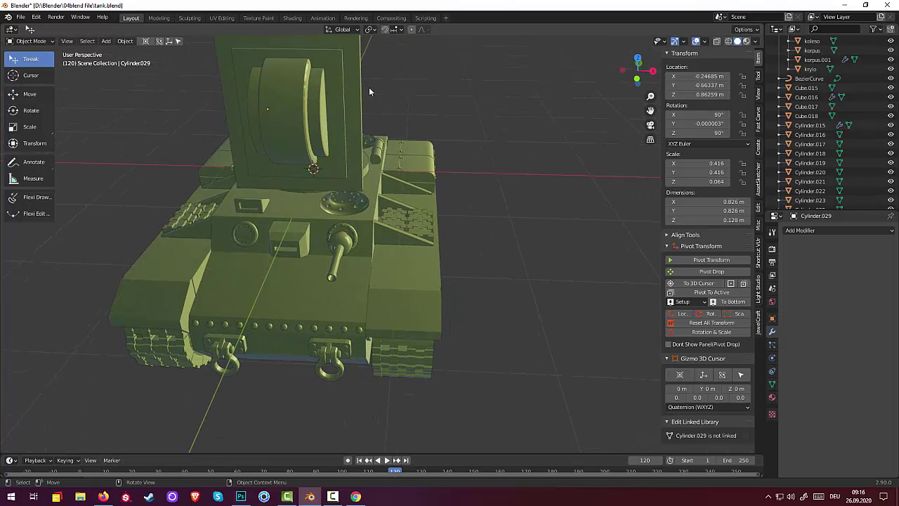
{"action": "mouse_move", "coordinate": [357, 102]}
{"action": "middle_mouse_down"}
{"action": "mouse_move", "coordinate": [341, 112]}
{"action": "mouse_move", "coordinate": [356, 107]}
{"action": "middle_mouse_up"}
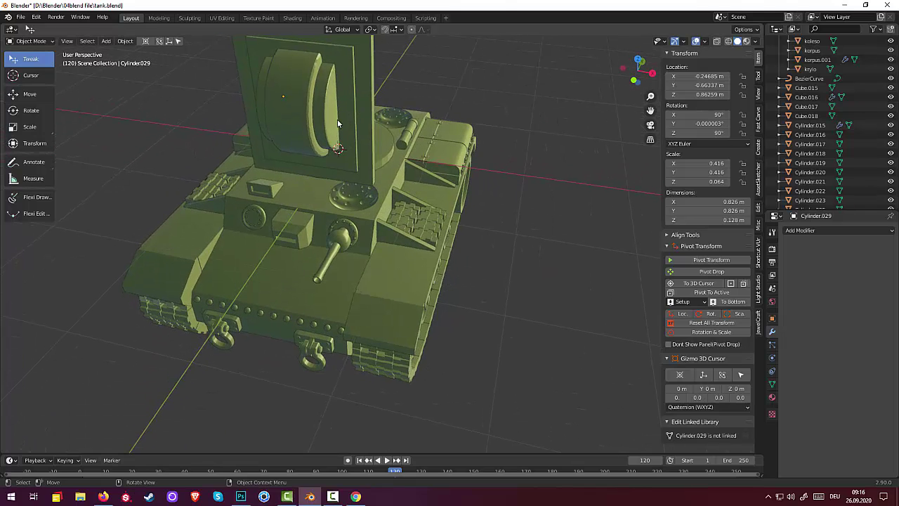
{"action": "key", "text": "shift+a"}
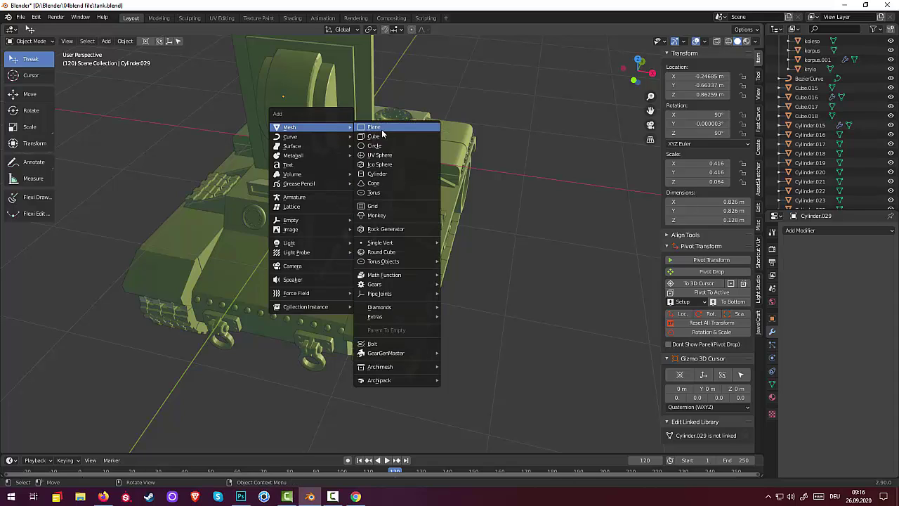
Add a cube at the origin, scale it to 0.108, and flatten it to 0.216 × 0.216 × 0.0281 m
{"action": "left_click", "coordinate": [376, 136]}
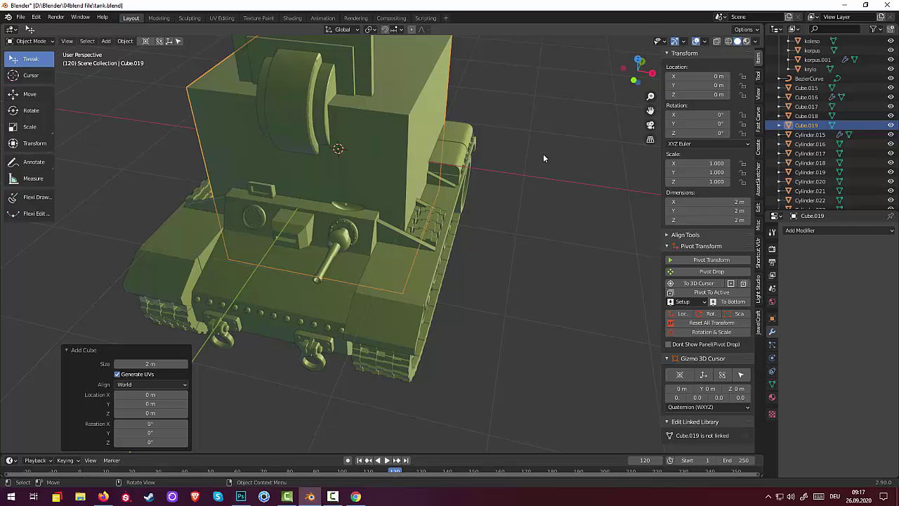
{"action": "key", "text": "s"}
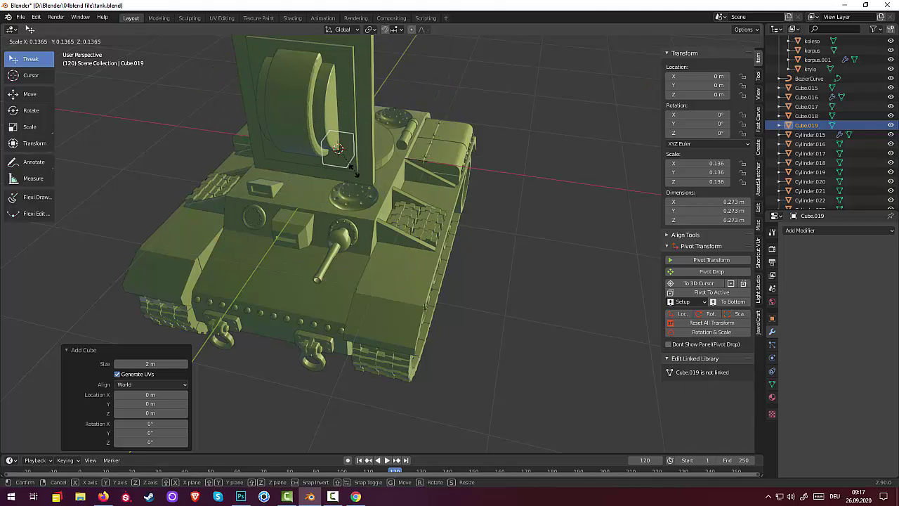
{"action": "left_click", "coordinate": [347, 163]}
{"action": "middle_click_drag", "start_coordinate": [347, 163], "coordinate": [431, 138]}
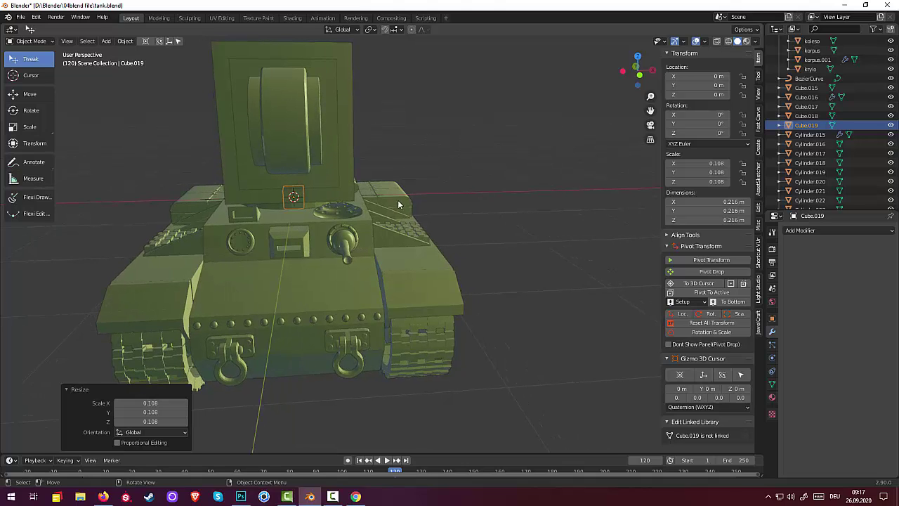
{"action": "mouse_move", "coordinate": [398, 204]}
{"action": "middle_mouse_down"}
{"action": "mouse_move", "coordinate": [397, 215]}
{"action": "mouse_move", "coordinate": [389, 211]}
{"action": "middle_mouse_up"}
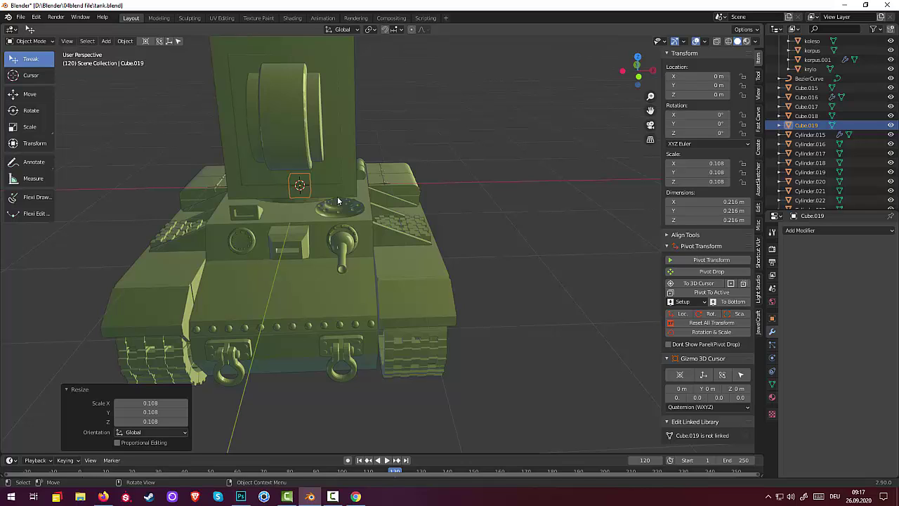
{"action": "key", "text": "s"}
{"action": "key", "text": "z"}
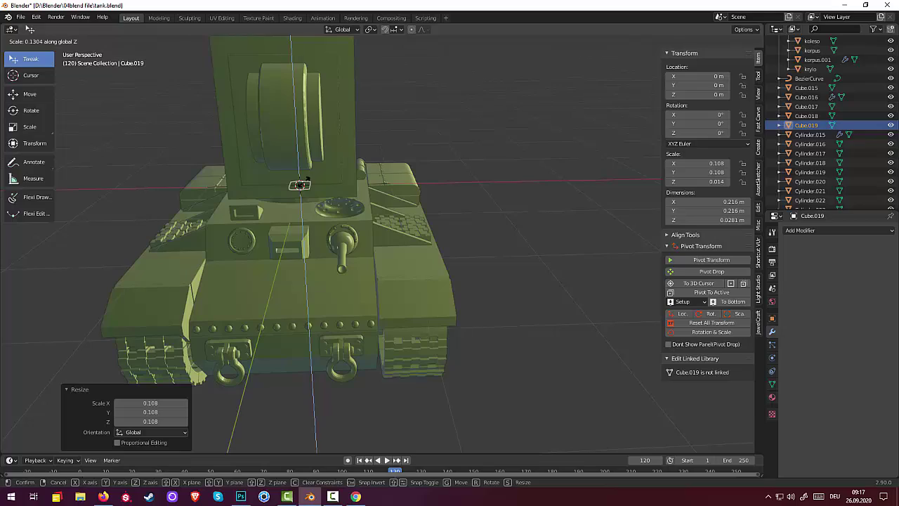
{"action": "left_click", "coordinate": [306, 184]}
{"action": "mouse_move", "coordinate": [309, 187]}
{"action": "middle_mouse_down"}
{"action": "mouse_move", "coordinate": [379, 221]}
{"action": "mouse_move", "coordinate": [365, 239]}
{"action": "mouse_move", "coordinate": [288, 199]}
{"action": "mouse_move", "coordinate": [276, 205]}
{"action": "mouse_move", "coordinate": [299, 189]}
{"action": "mouse_move", "coordinate": [290, 191]}
{"action": "middle_mouse_up"}
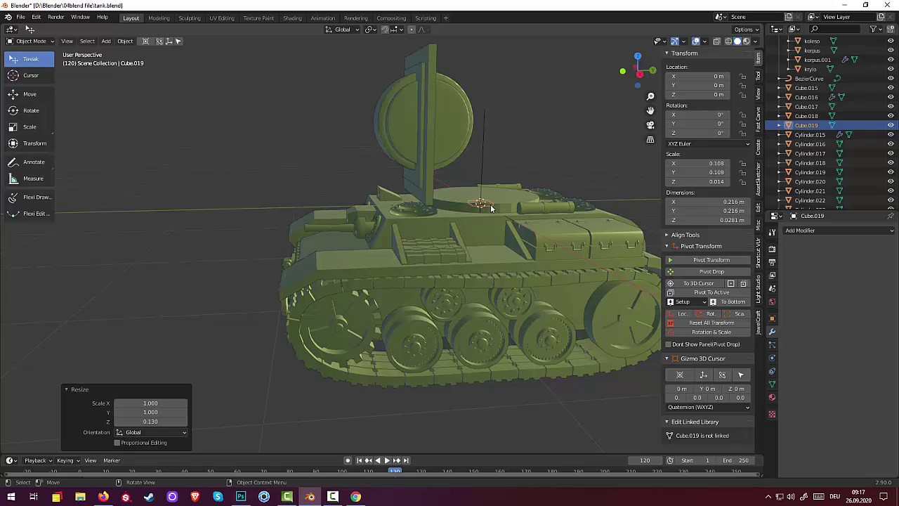
Raise the cube to Z 0.85741 m and move it forward to Y −0.94581 m in right ortho view
{"action": "key", "text": "g"}
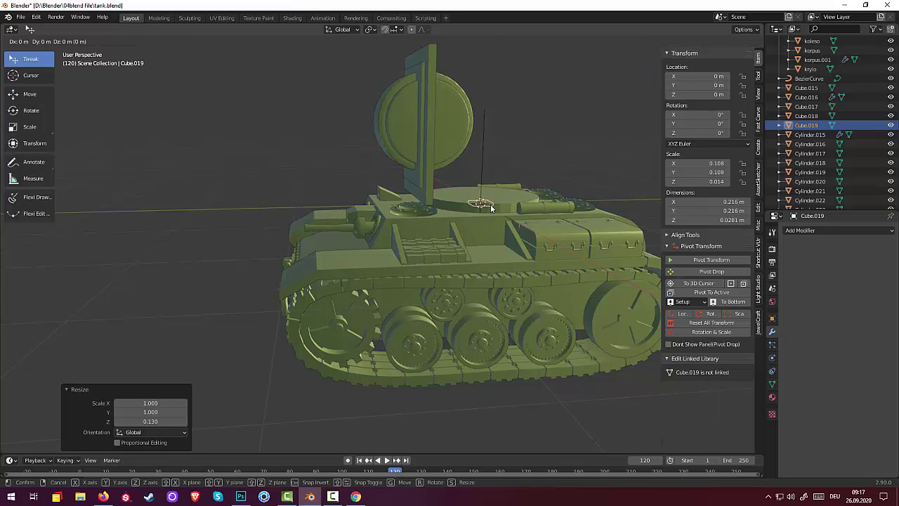
{"action": "key", "text": "z"}
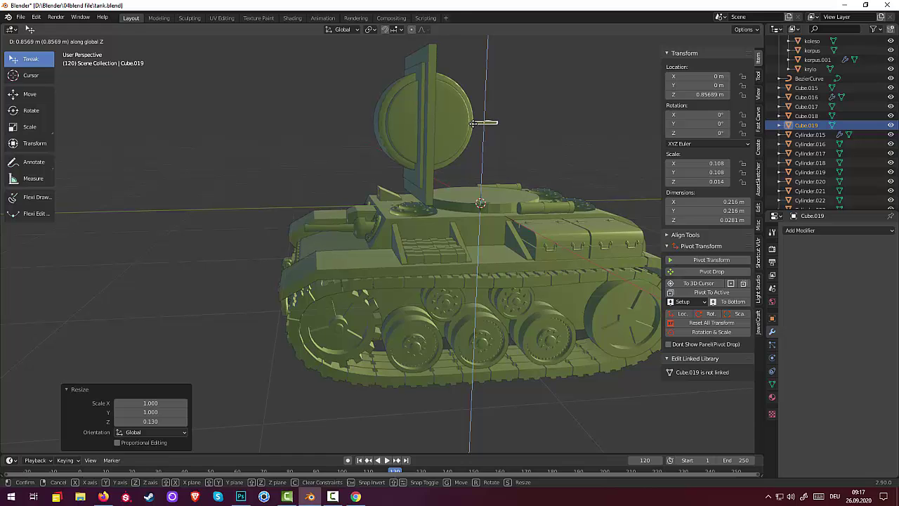
{"action": "left_click", "coordinate": [472, 126]}
{"action": "key", "text": "KP_5"}
{"action": "key", "text": "KP_3"}
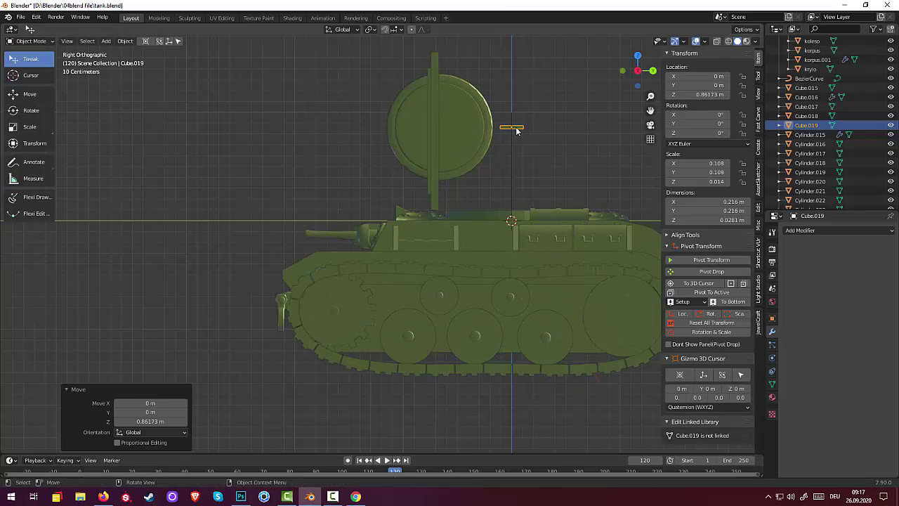
{"action": "key", "text": "g"}
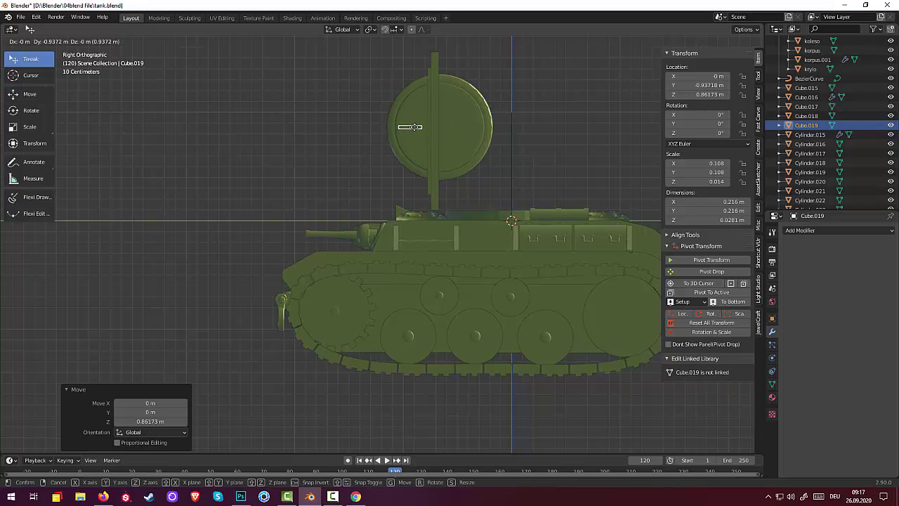
{"action": "left_click", "coordinate": [415, 128]}
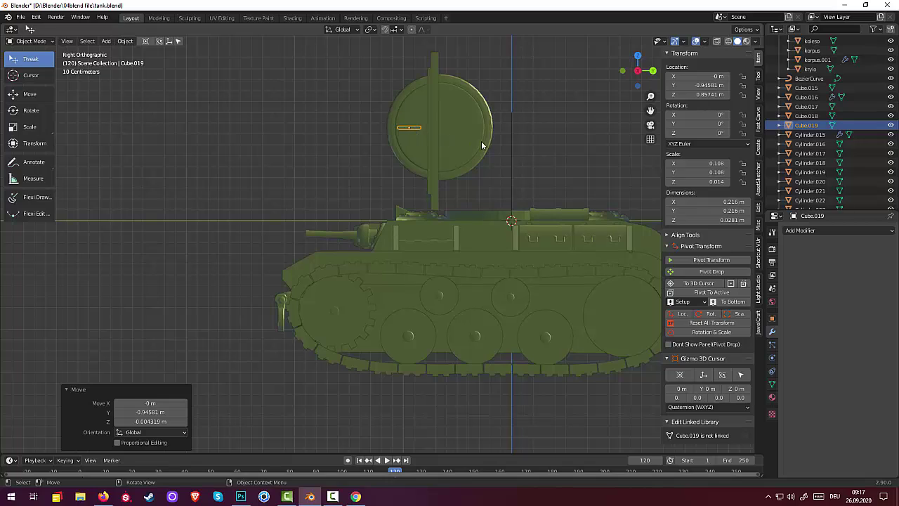
Thicken the flat cube along Z to 0.0496 m
{"action": "key", "text": "s"}
{"action": "key", "text": "z"}
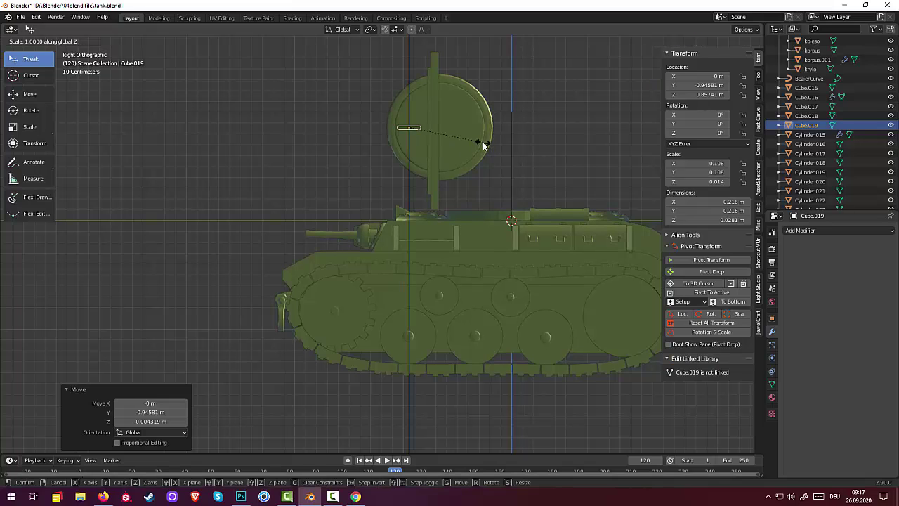
{"action": "left_click", "coordinate": [540, 146]}
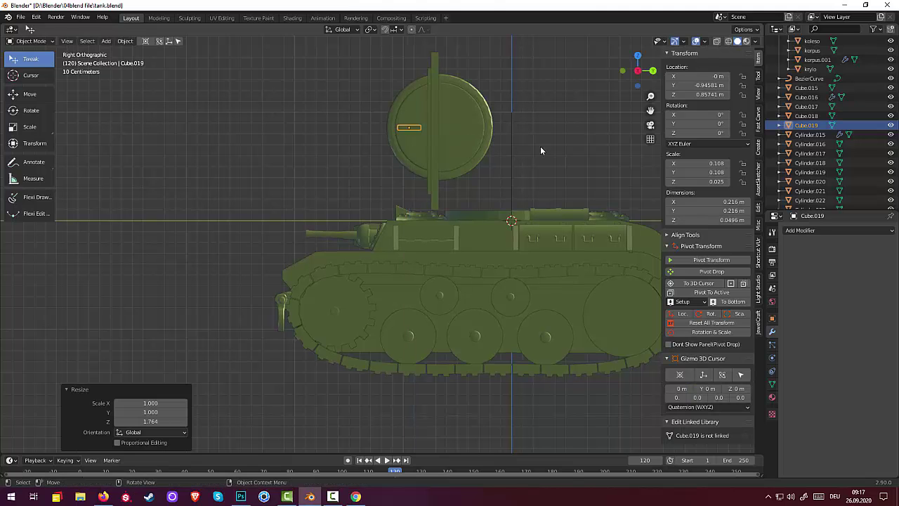
{"action": "left_click", "coordinate": [419, 130]}
{"action": "left_click", "coordinate": [414, 131]}
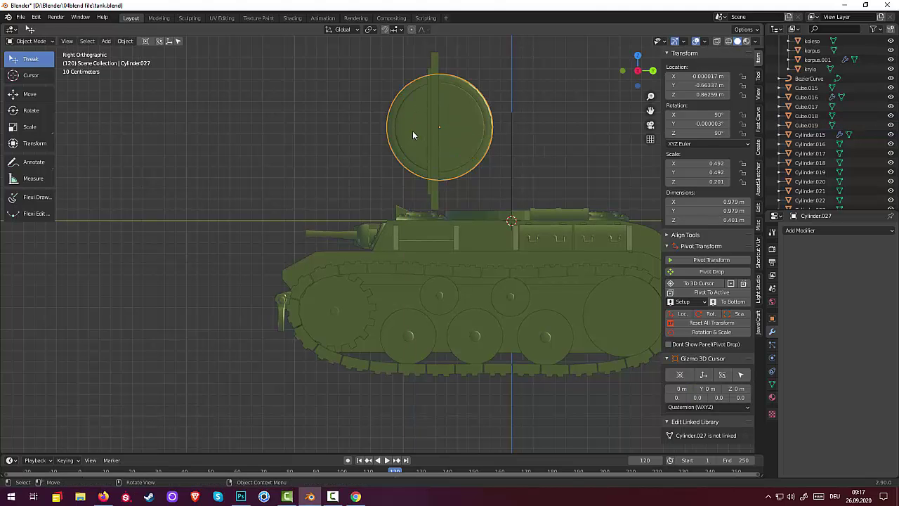
{"action": "mouse_move", "coordinate": [574, 150]}
{"action": "middle_mouse_down"}
{"action": "mouse_move", "coordinate": [660, 189]}
{"action": "mouse_move", "coordinate": [575, 160]}
{"action": "middle_mouse_up"}
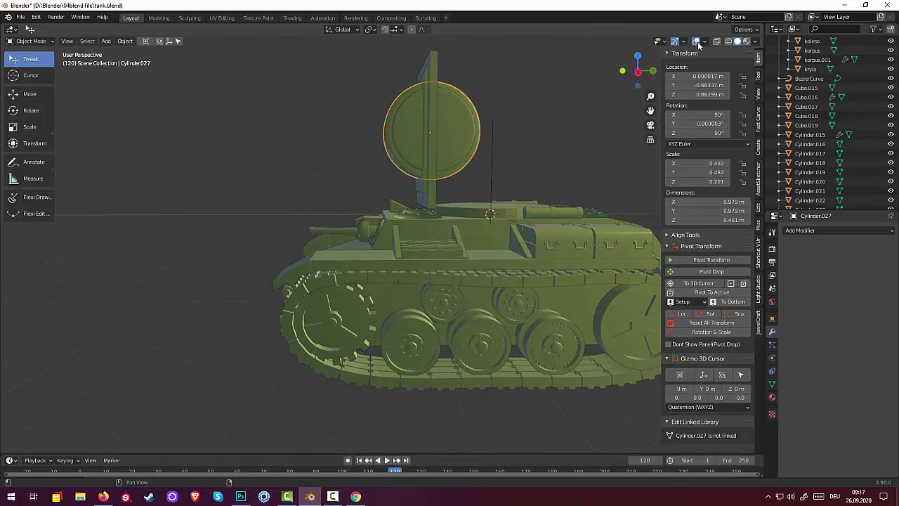
Turn on X-ray and select the small flat cube through the mantlet discs
{"action": "left_click", "coordinate": [716, 41]}
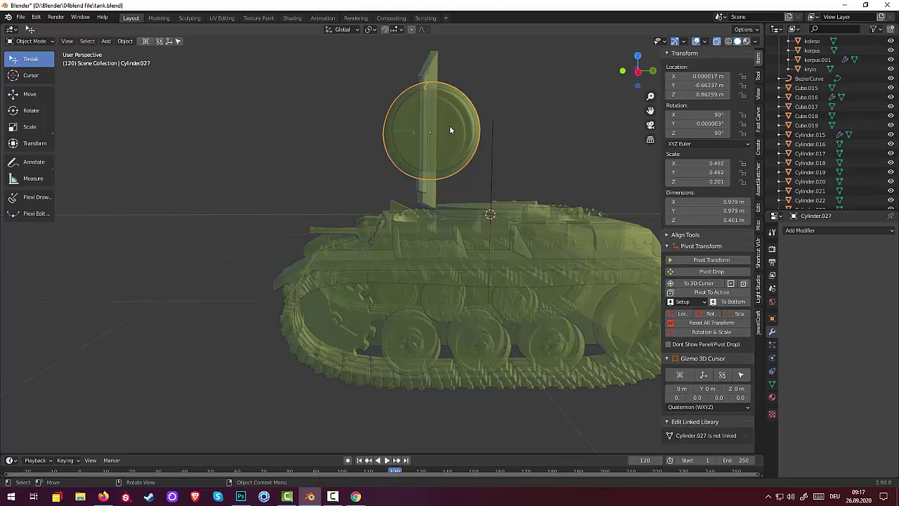
{"action": "left_click", "coordinate": [407, 137]}
{"action": "left_click", "coordinate": [408, 136]}
{"action": "mouse_move", "coordinate": [408, 137]}
{"action": "middle_mouse_down"}
{"action": "mouse_move", "coordinate": [470, 152]}
{"action": "mouse_move", "coordinate": [515, 177]}
{"action": "mouse_move", "coordinate": [492, 174]}
{"action": "middle_mouse_up"}
{"action": "left_click", "coordinate": [286, 122]}
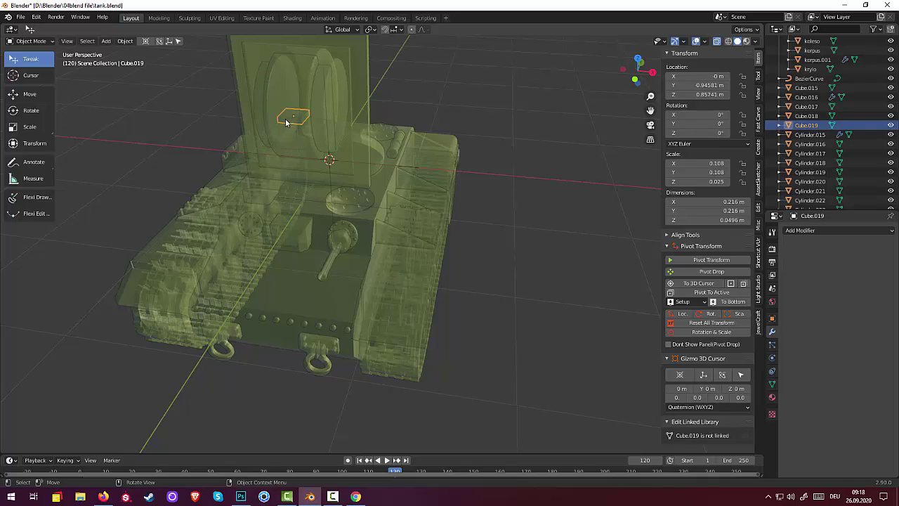
{"action": "mouse_move", "coordinate": [364, 140]}
{"action": "middle_mouse_down"}
{"action": "mouse_move", "coordinate": [400, 118]}
{"action": "mouse_move", "coordinate": [345, 146]}
{"action": "mouse_move", "coordinate": [392, 117]}
{"action": "middle_mouse_up"}
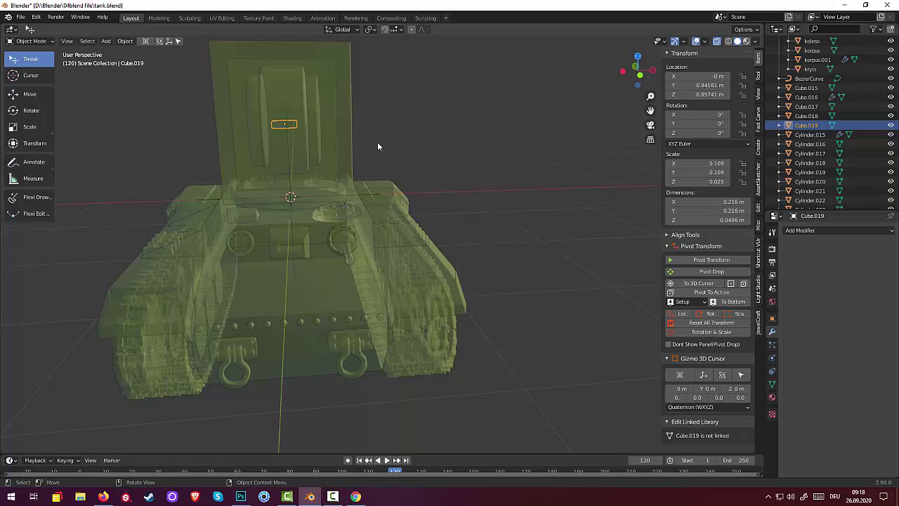
Shift the small cube along X to 0.40566 m
{"action": "key", "text": "g"}
{"action": "key", "text": "x"}
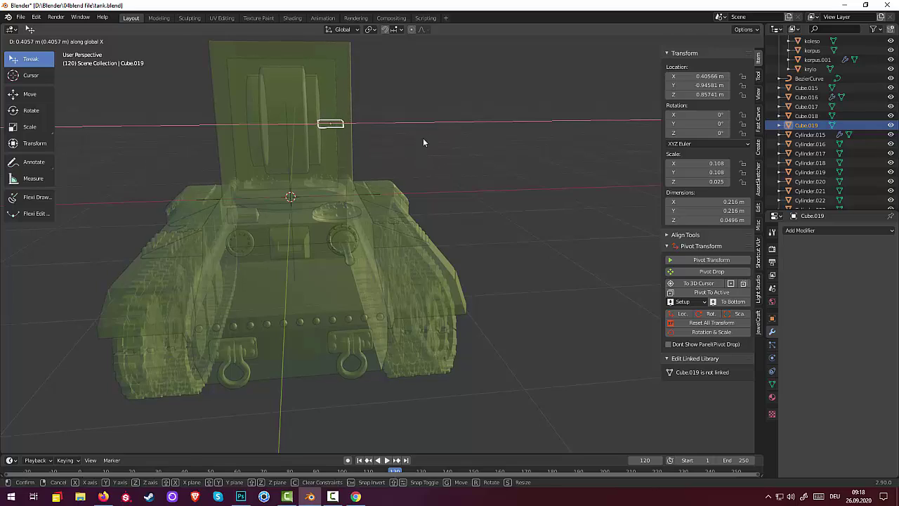
{"action": "left_click", "coordinate": [422, 143]}
{"action": "mouse_move", "coordinate": [492, 165]}
{"action": "middle_mouse_down"}
{"action": "mouse_move", "coordinate": [450, 209]}
{"action": "mouse_move", "coordinate": [411, 209]}
{"action": "mouse_move", "coordinate": [385, 177]}
{"action": "mouse_move", "coordinate": [379, 150]}
{"action": "mouse_move", "coordinate": [484, 132]}
{"action": "mouse_move", "coordinate": [496, 147]}
{"action": "mouse_move", "coordinate": [462, 205]}
{"action": "middle_mouse_up"}
{"action": "middle_click_drag", "start_coordinate": [446, 225], "coordinate": [405, 216]}
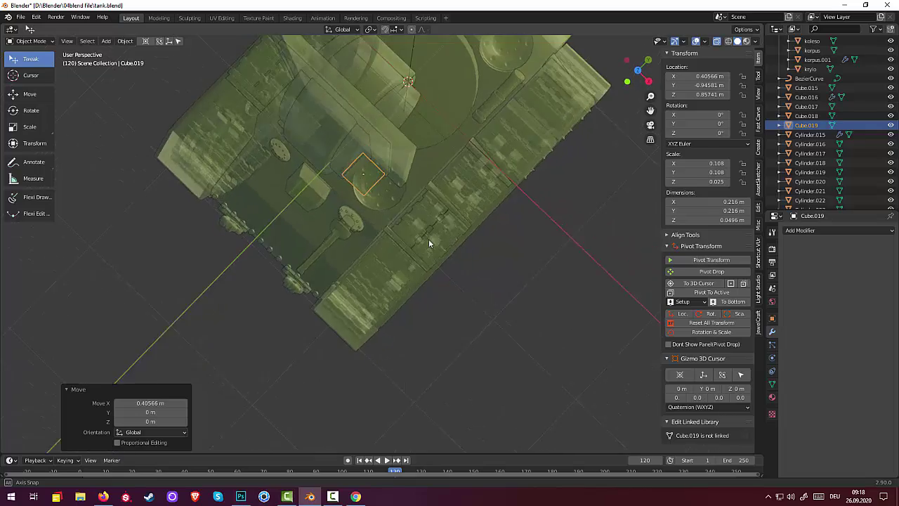
Turn X-ray off, then lengthen the slat along Y and nudge it along Y
{"action": "left_click", "coordinate": [716, 43]}
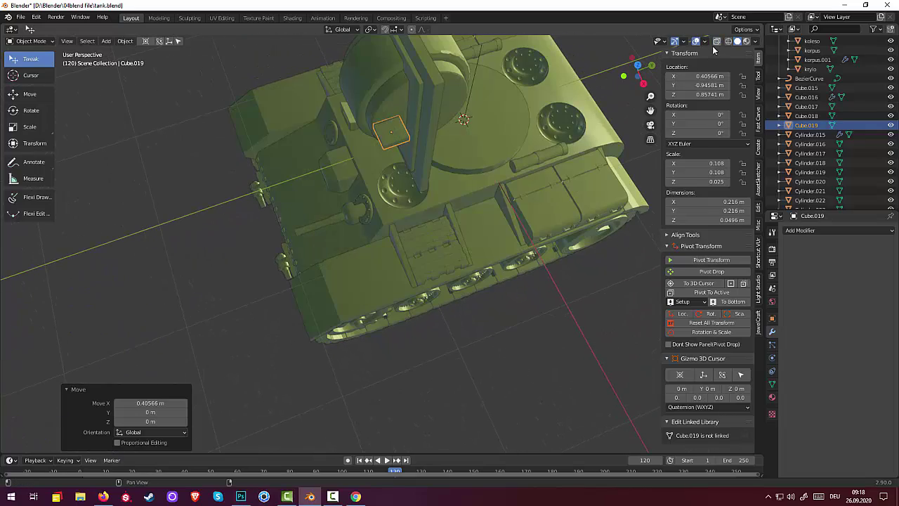
{"action": "middle_click_drag", "start_coordinate": [409, 154], "coordinate": [390, 127]}
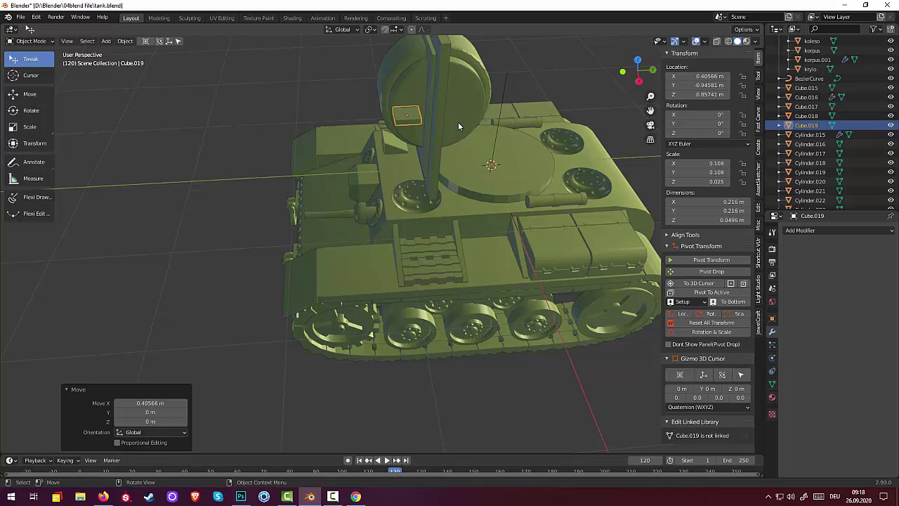
{"action": "key", "text": "s"}
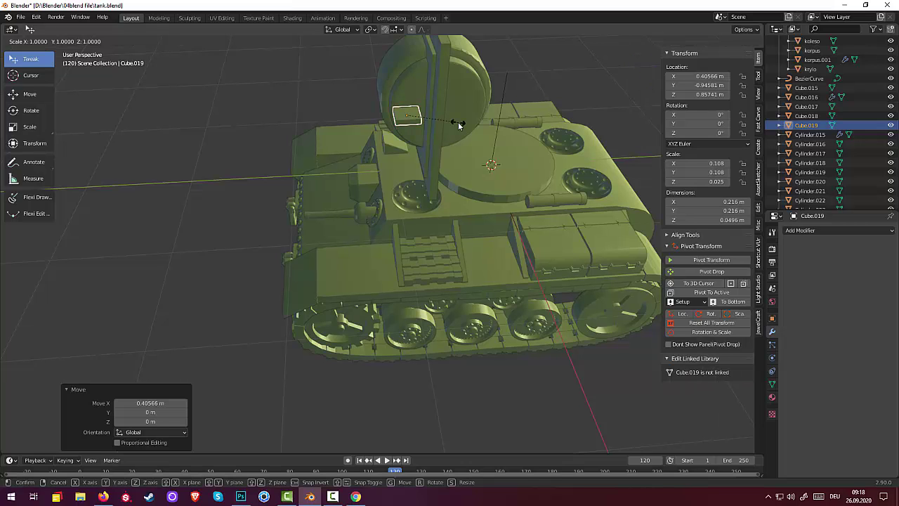
{"action": "key", "text": "y"}
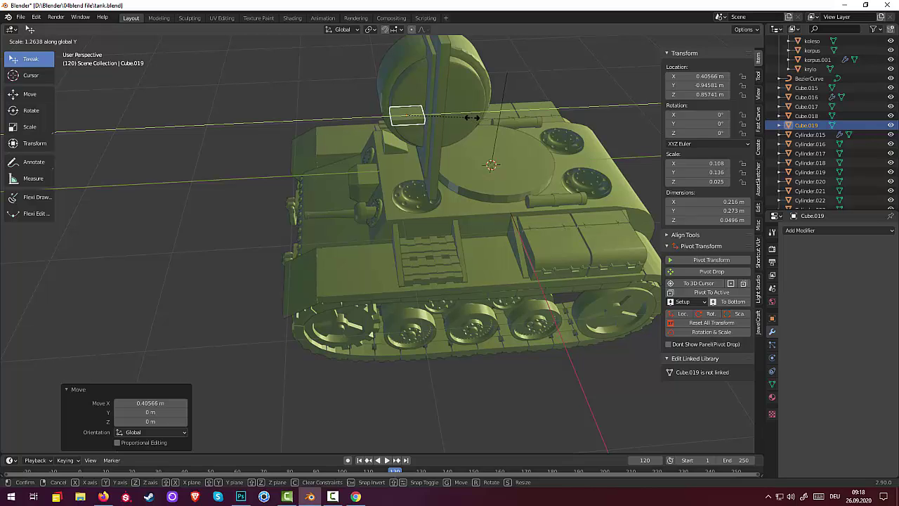
{"action": "left_click", "coordinate": [475, 118]}
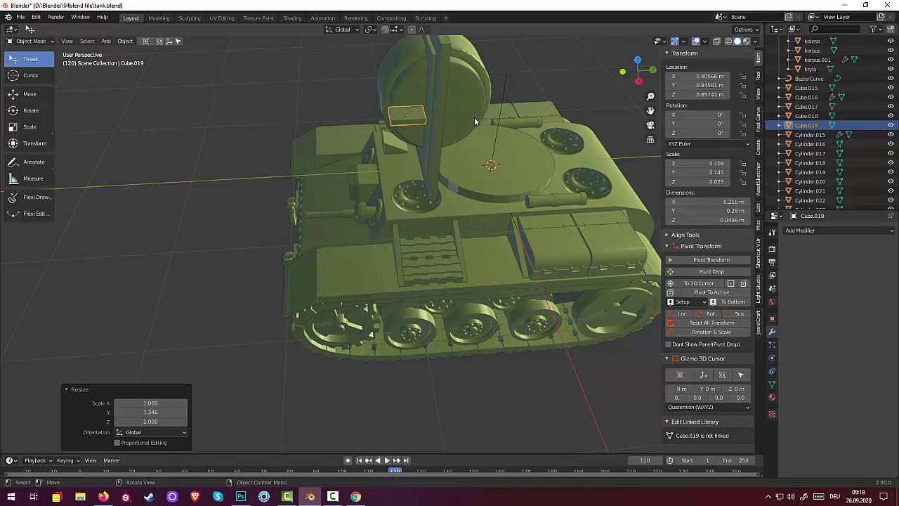
{"action": "key", "text": "g"}
{"action": "key", "text": "y"}
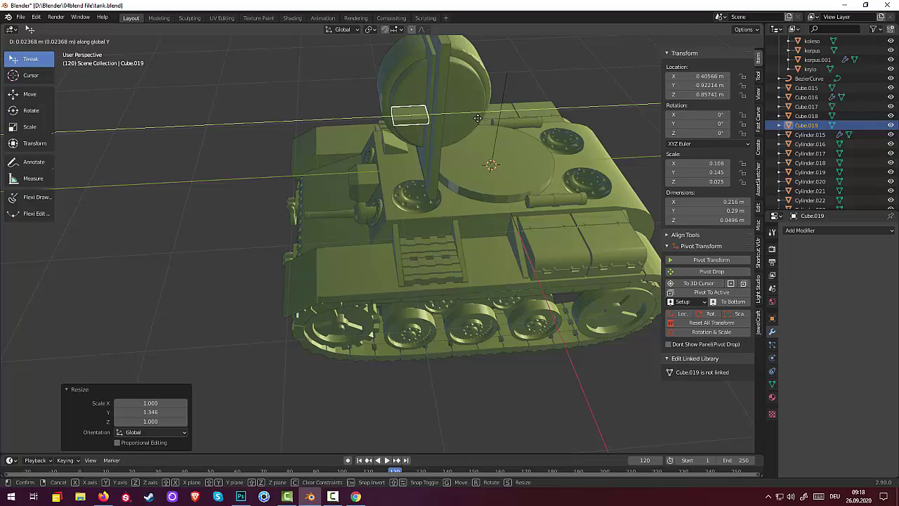
{"action": "left_click", "coordinate": [478, 119]}
{"action": "mouse_move", "coordinate": [477, 119]}
{"action": "middle_mouse_down"}
{"action": "mouse_move", "coordinate": [518, 135]}
{"action": "mouse_move", "coordinate": [570, 115]}
{"action": "mouse_move", "coordinate": [469, 120]}
{"action": "middle_mouse_up"}
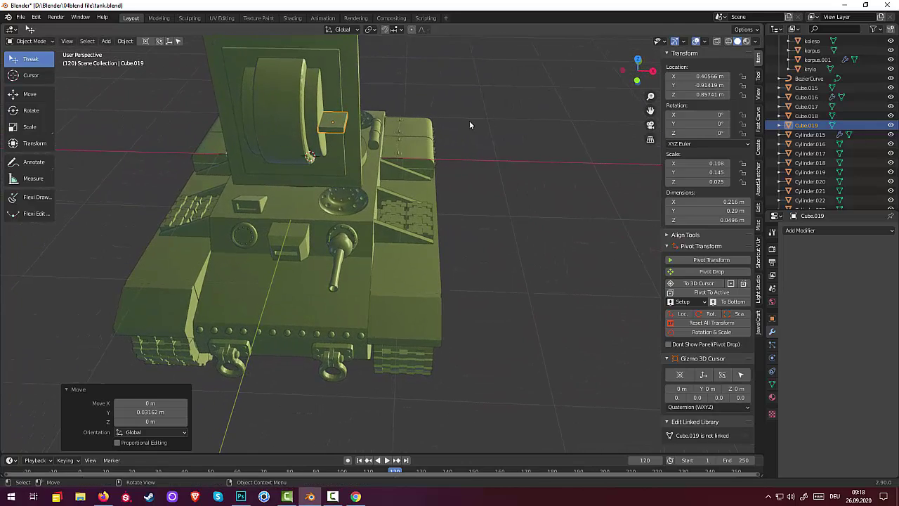
Narrow the slat along X by 0.733 to 0.158 m and shift it to X 0.3855 m
{"action": "left_click", "coordinate": [340, 125]}
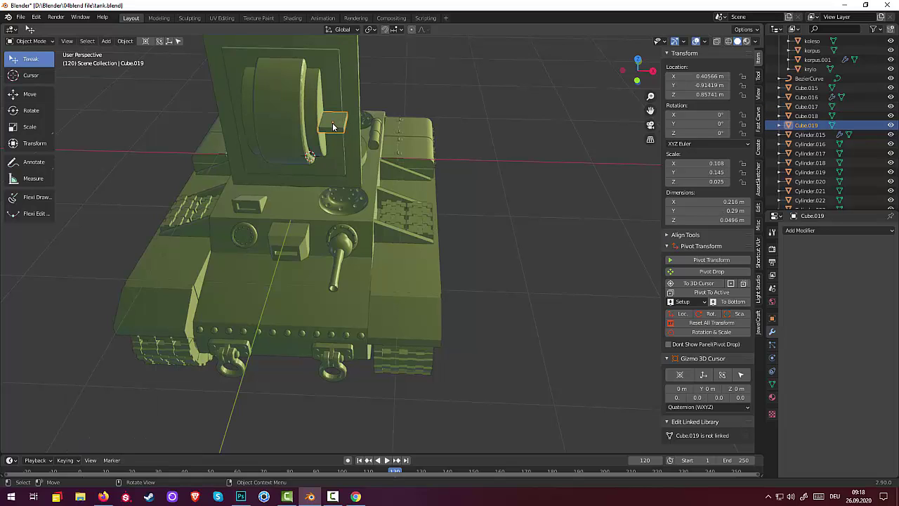
{"action": "left_click", "coordinate": [341, 125]}
{"action": "mouse_move", "coordinate": [507, 144]}
{"action": "middle_mouse_down"}
{"action": "mouse_move", "coordinate": [518, 113]}
{"action": "mouse_move", "coordinate": [516, 136]}
{"action": "middle_mouse_up"}
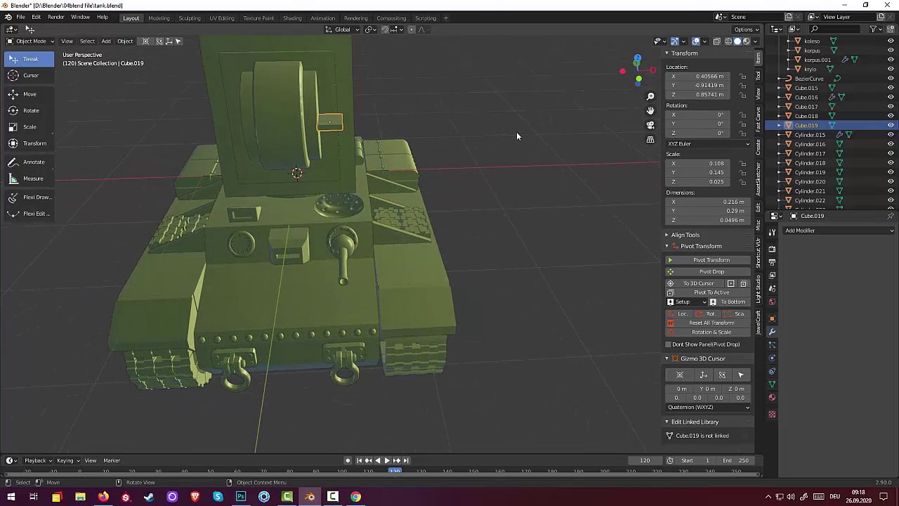
{"action": "key", "text": "s"}
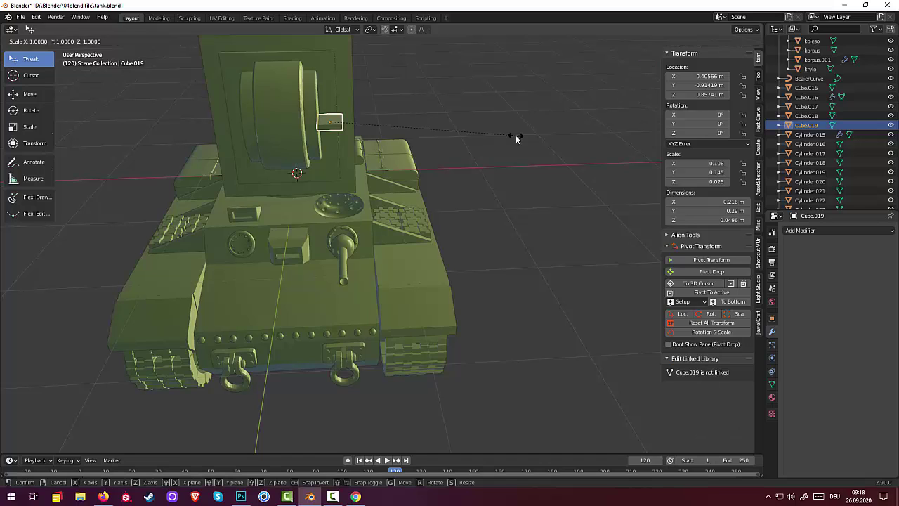
{"action": "key", "text": "x"}
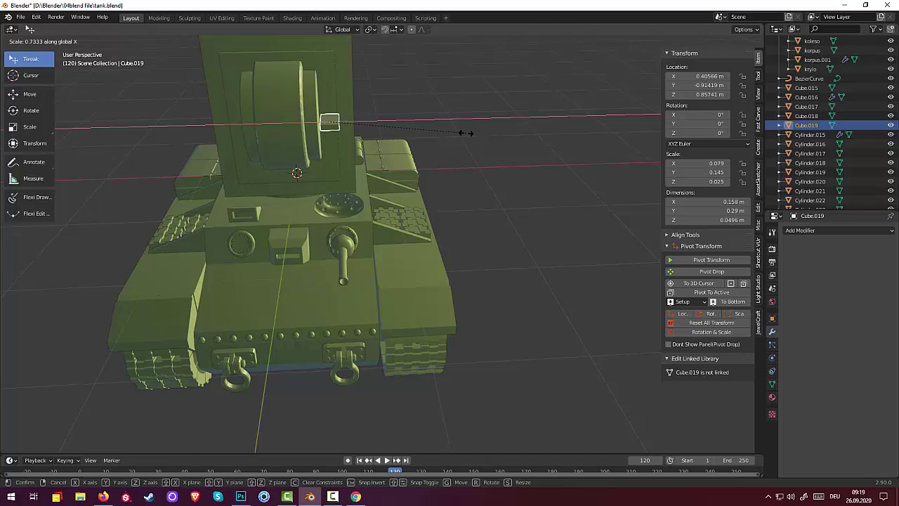
{"action": "left_click", "coordinate": [465, 135]}
{"action": "key", "text": "g"}
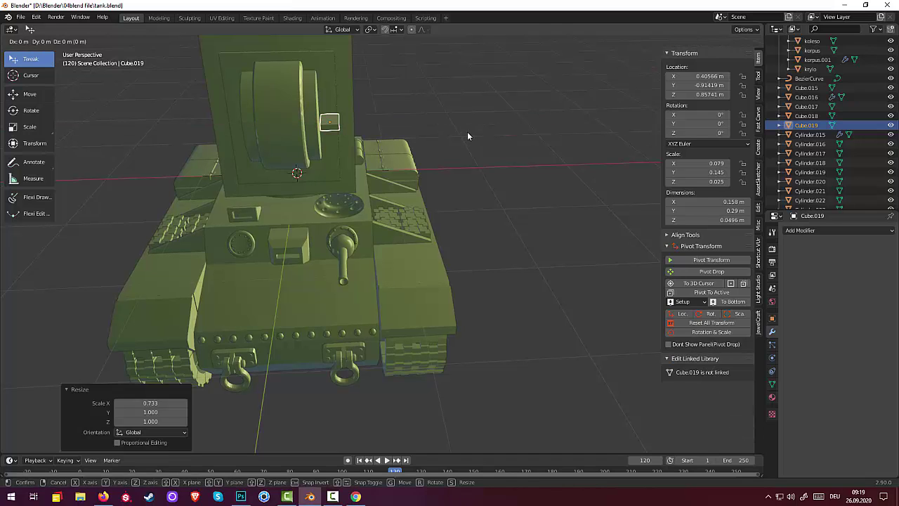
{"action": "key", "text": "x"}
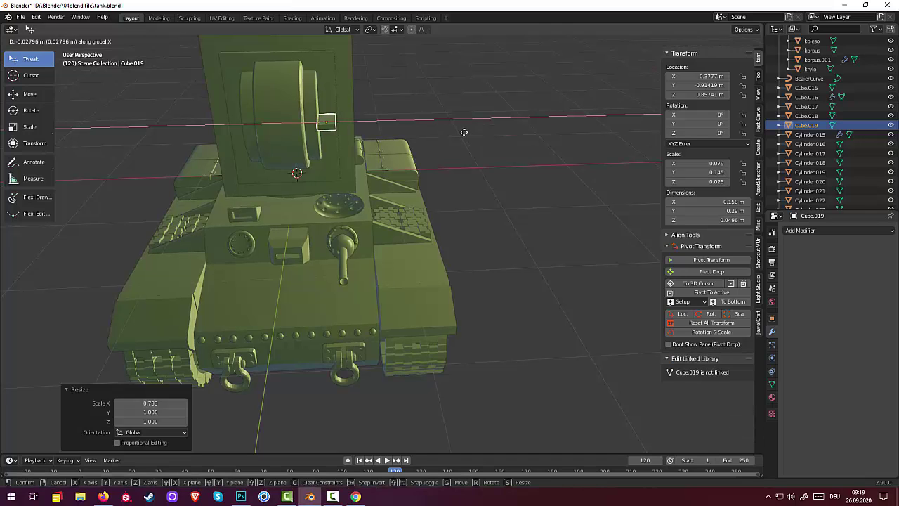
{"action": "left_click", "coordinate": [465, 134]}
{"action": "mouse_move", "coordinate": [471, 139]}
{"action": "middle_mouse_down"}
{"action": "mouse_move", "coordinate": [434, 179]}
{"action": "mouse_move", "coordinate": [406, 187]}
{"action": "middle_mouse_up"}
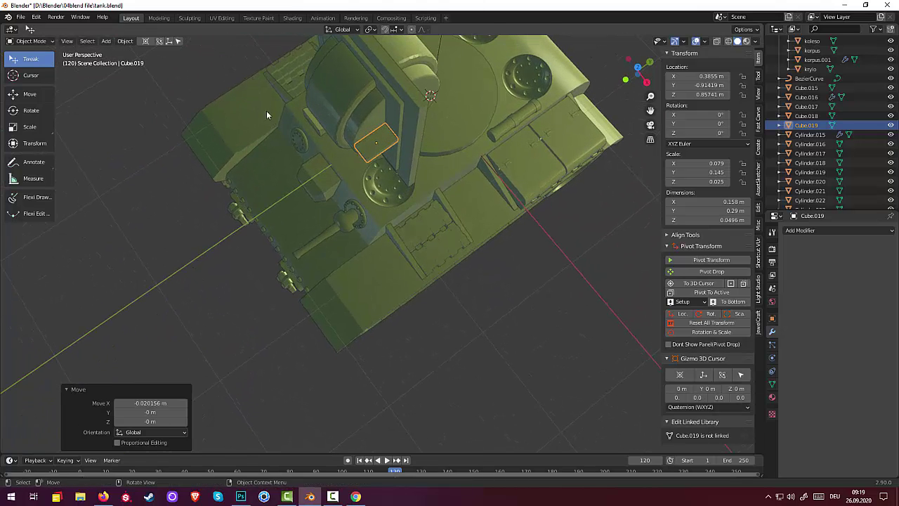
Enter Edit Mode with vertex select and select two corner vertices of the slat
{"action": "left_click", "coordinate": [34, 42]}
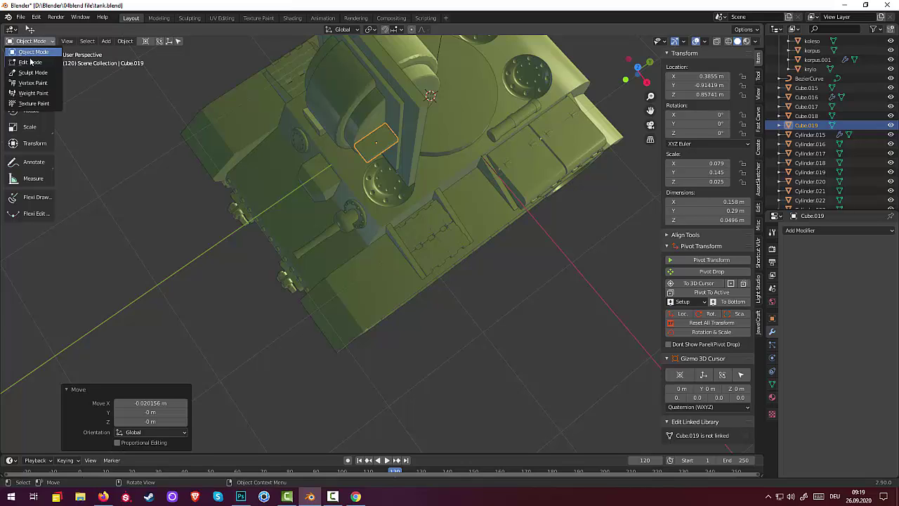
{"action": "left_click", "coordinate": [28, 64]}
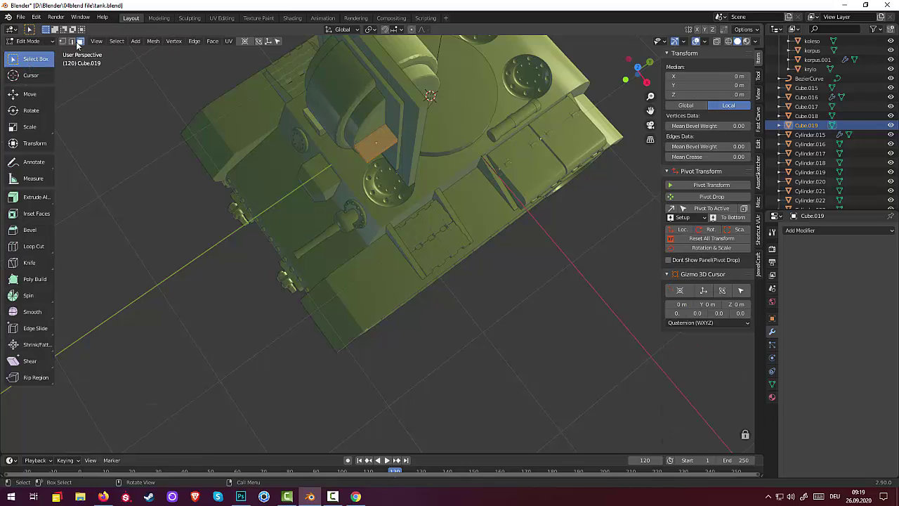
{"action": "left_click", "coordinate": [62, 41]}
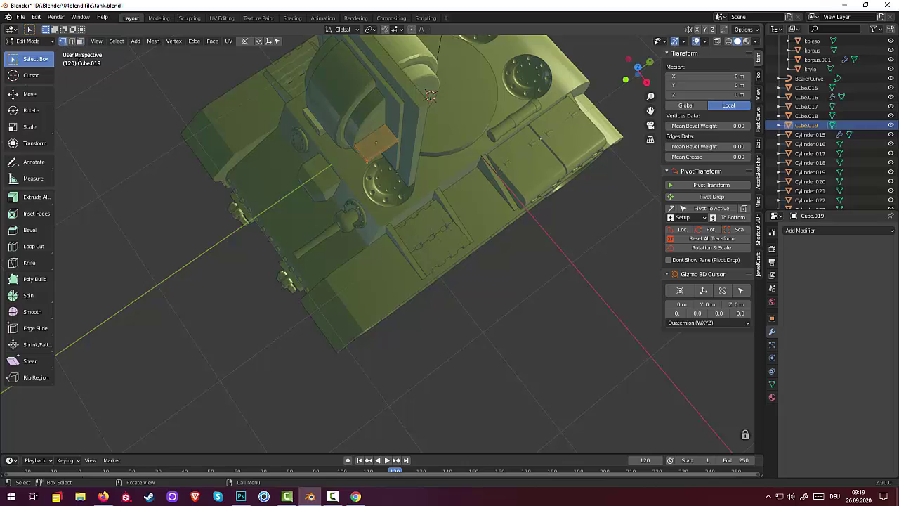
{"action": "left_click", "coordinate": [365, 165]}
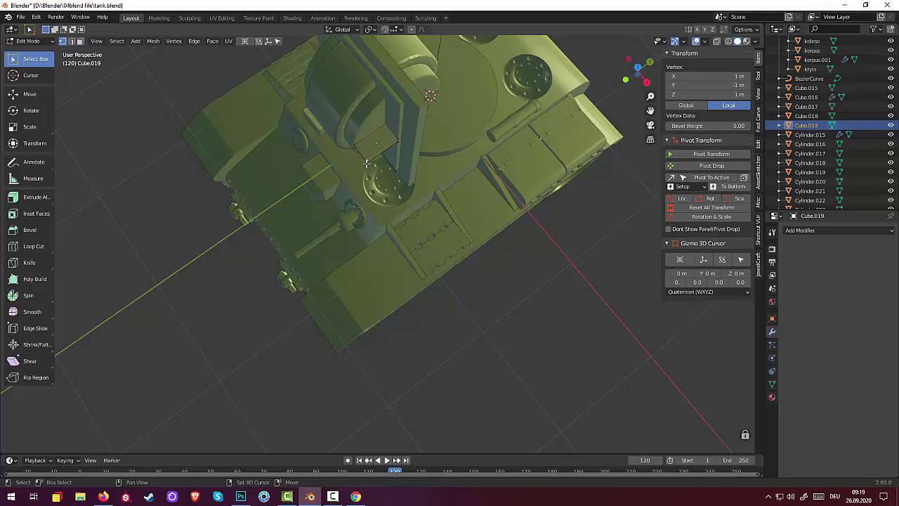
{"action": "left_click", "coordinate": [376, 144], "text": "shift"}
{"action": "mouse_move", "coordinate": [376, 144]}
{"action": "middle_mouse_down"}
{"action": "mouse_move", "coordinate": [389, 204]}
{"action": "mouse_move", "coordinate": [443, 198]}
{"action": "middle_mouse_up"}
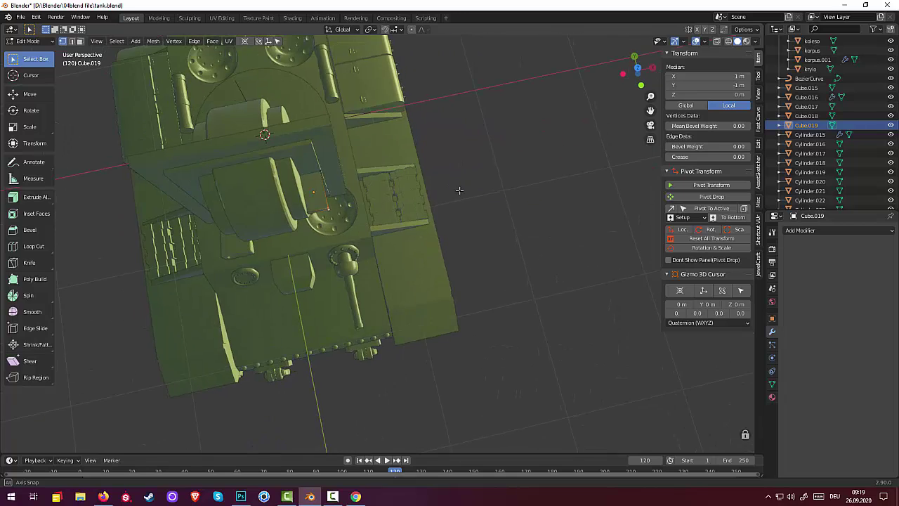
Move the two vertices in top view so the slat measures 0.295 m along Y
{"action": "key", "text": "KP_7"}
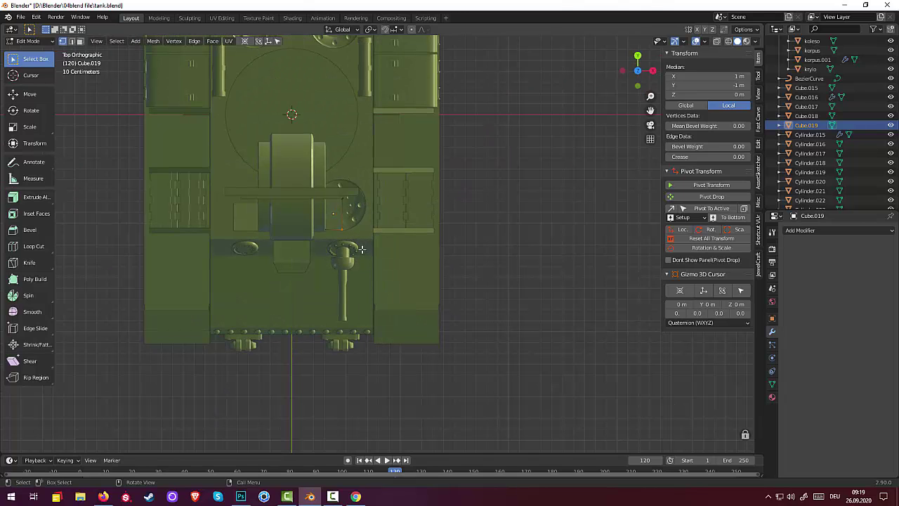
{"action": "key", "text": "g"}
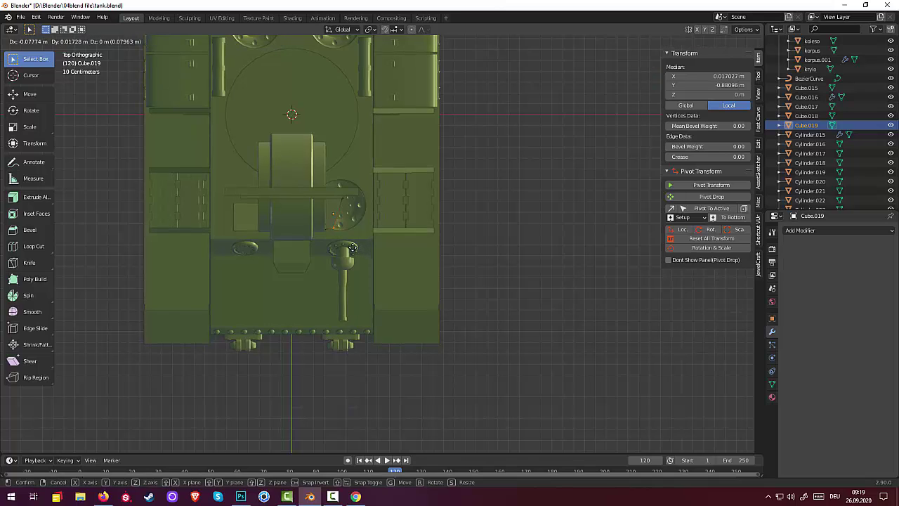
{"action": "left_click", "coordinate": [346, 250]}
{"action": "left_click", "coordinate": [505, 253]}
{"action": "scroll", "coordinate": [381, 261], "scroll_direction": "up", "scroll_amount": 2}
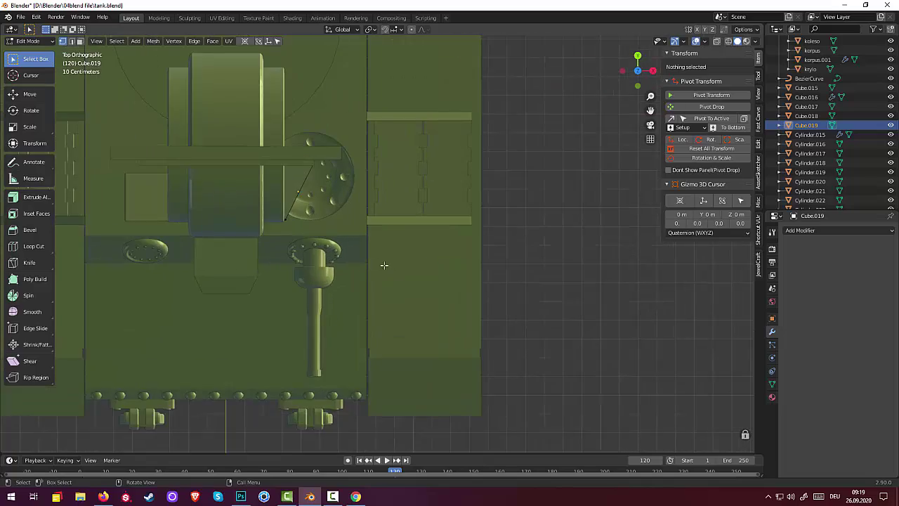
{"action": "scroll", "coordinate": [374, 255], "scroll_direction": "up", "scroll_amount": 2}
{"action": "middle_click_drag", "start_coordinate": [374, 255], "coordinate": [336, 156]}
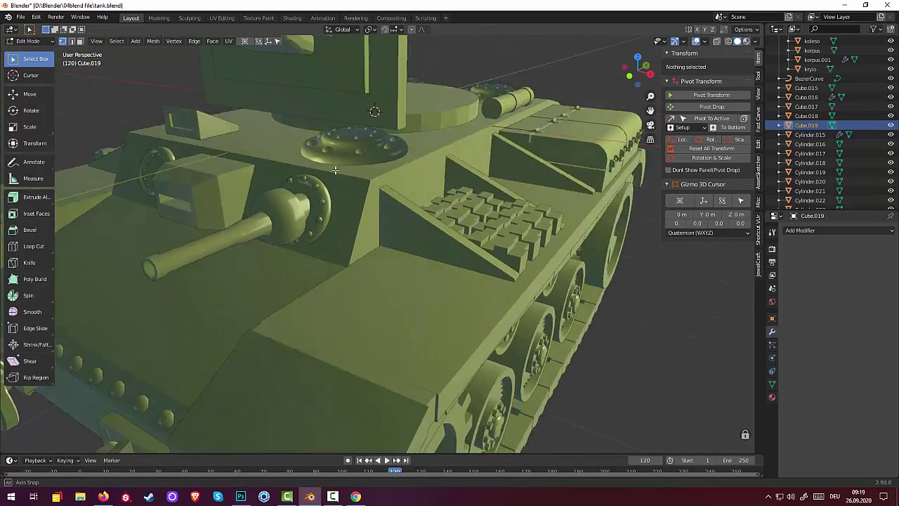
{"action": "scroll", "coordinate": [337, 156], "scroll_direction": "down", "scroll_amount": 3}
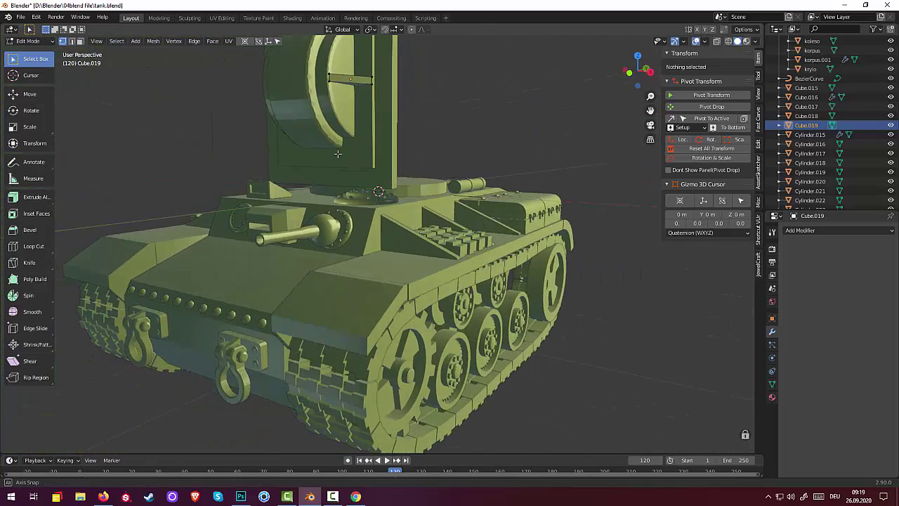
{"action": "mouse_move", "coordinate": [338, 153]}
{"action": "middle_mouse_down"}
{"action": "mouse_move", "coordinate": [297, 151]}
{"action": "mouse_move", "coordinate": [289, 162]}
{"action": "middle_mouse_up"}
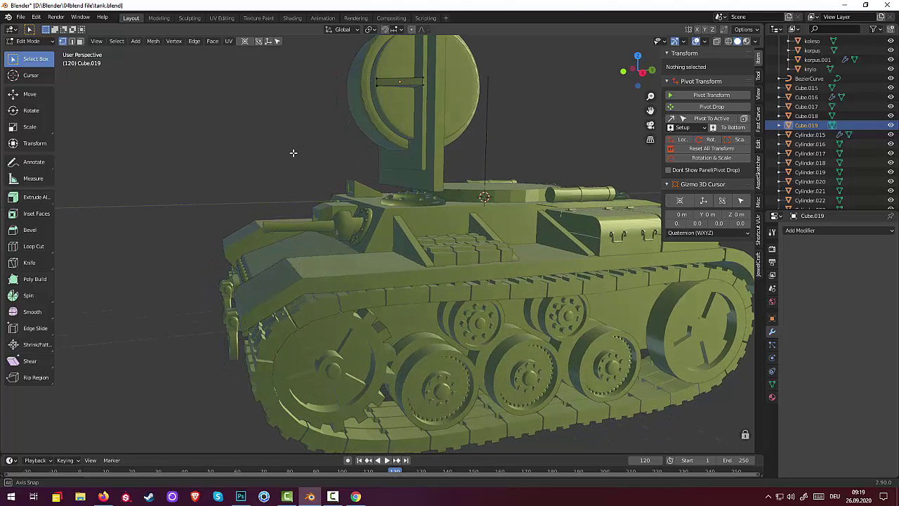
{"action": "scroll", "coordinate": [290, 161], "scroll_direction": "down", "scroll_amount": 2}
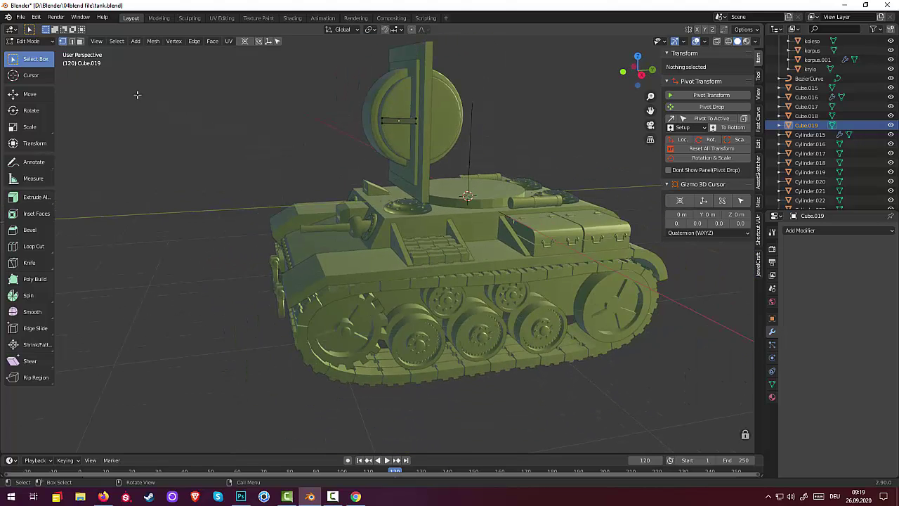
{"action": "left_click", "coordinate": [34, 41]}
Back in Object Mode, duplicate the slat and move the copy up along Z
{"action": "left_click", "coordinate": [35, 53]}
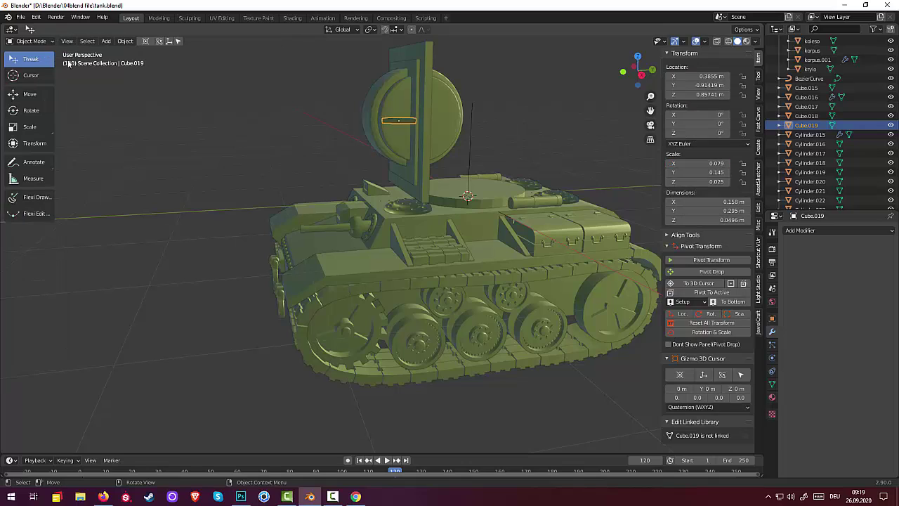
{"action": "left_click", "coordinate": [410, 126]}
{"action": "left_click", "coordinate": [403, 120]}
{"action": "key", "text": "ctrl"}
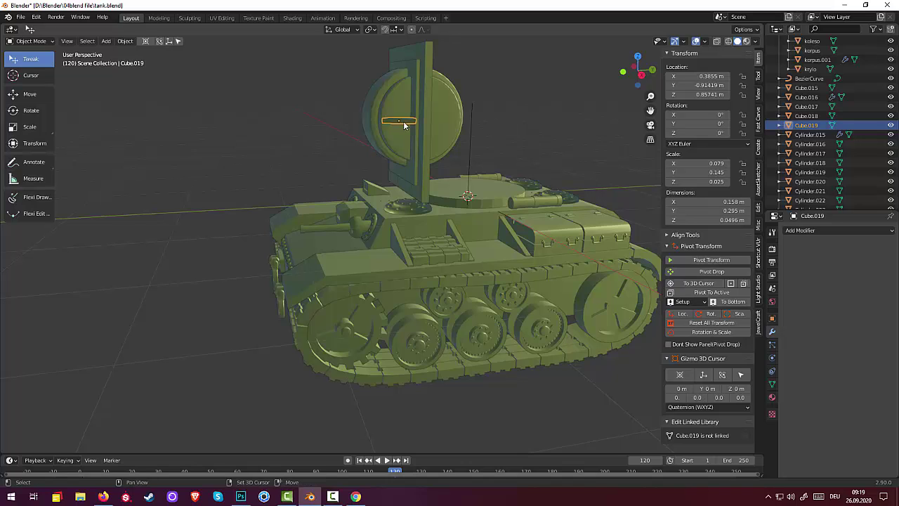
{"action": "key", "text": "shift+d"}
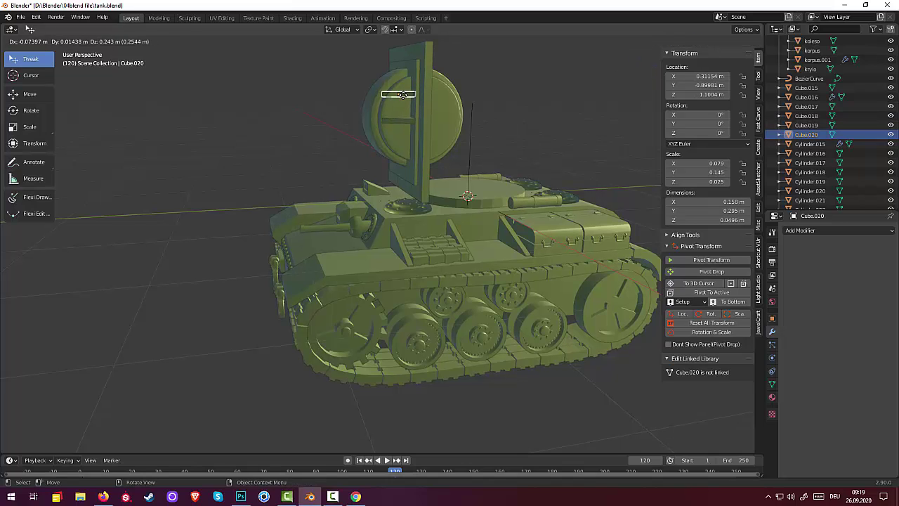
{"action": "key", "text": "z"}
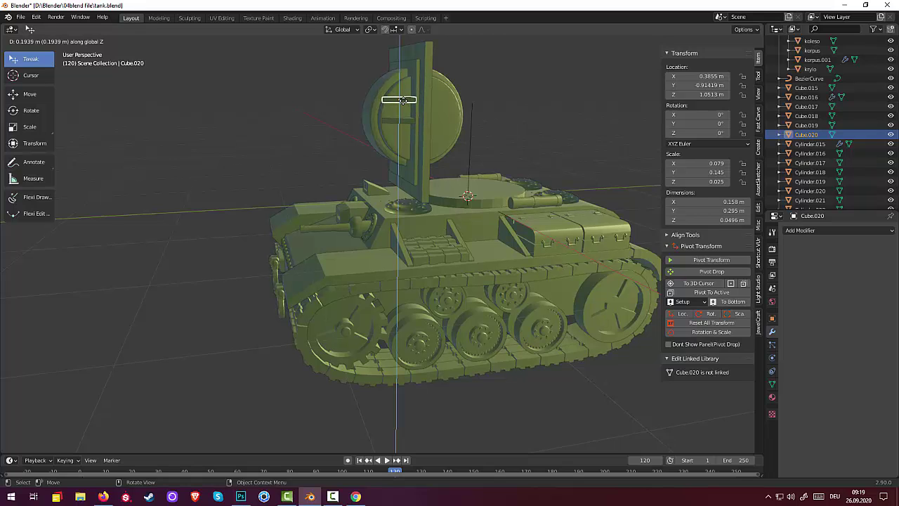
{"action": "left_click", "coordinate": [402, 98]}
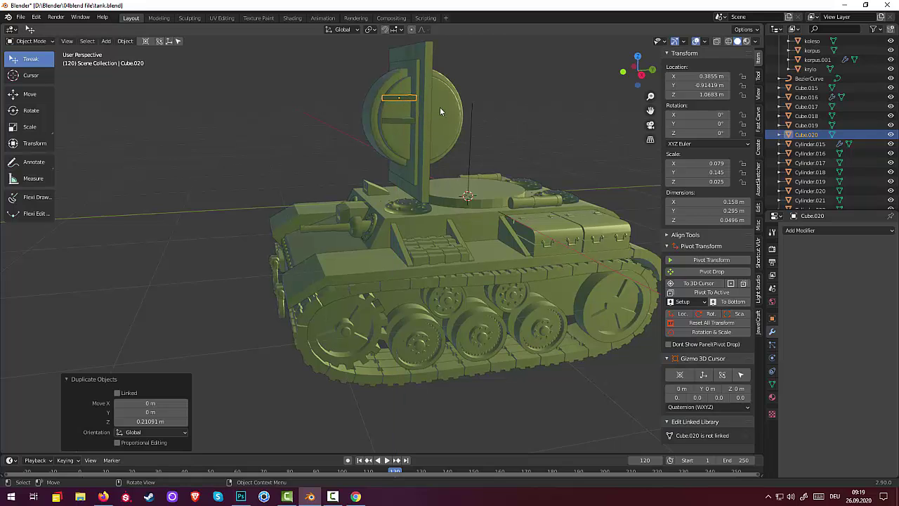
Shorten the copied slat along Y to 0.247 m and shift it to Y 0.88895 m
{"action": "middle_click_drag", "start_coordinate": [439, 107], "coordinate": [429, 151]}
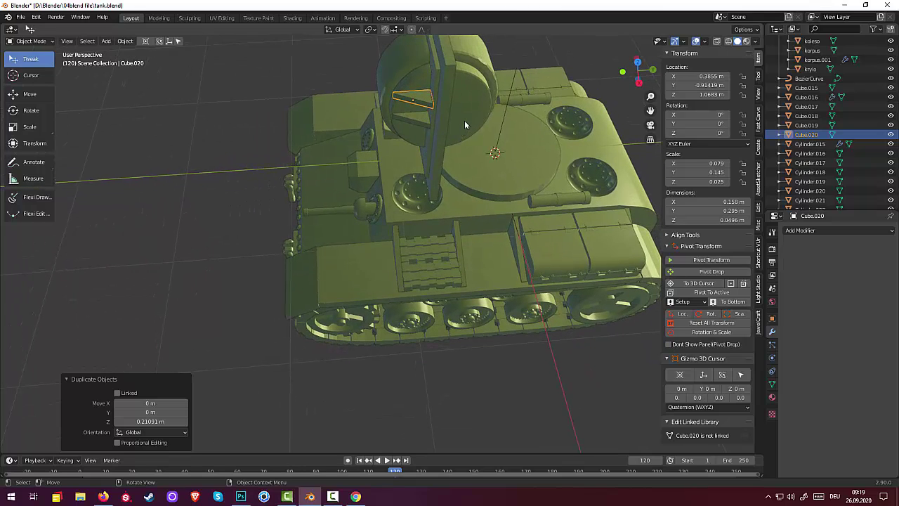
{"action": "key", "text": "s"}
{"action": "key", "text": "y"}
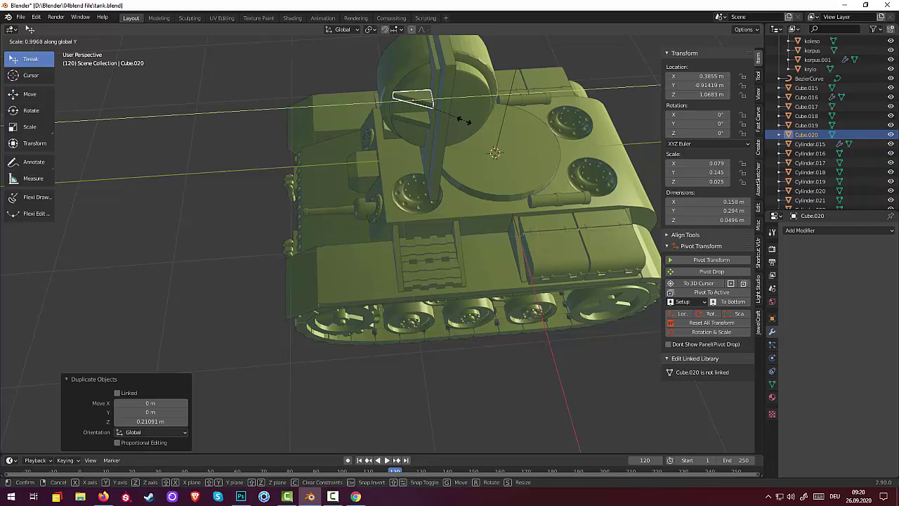
{"action": "left_click", "coordinate": [455, 118]}
{"action": "key", "text": "g"}
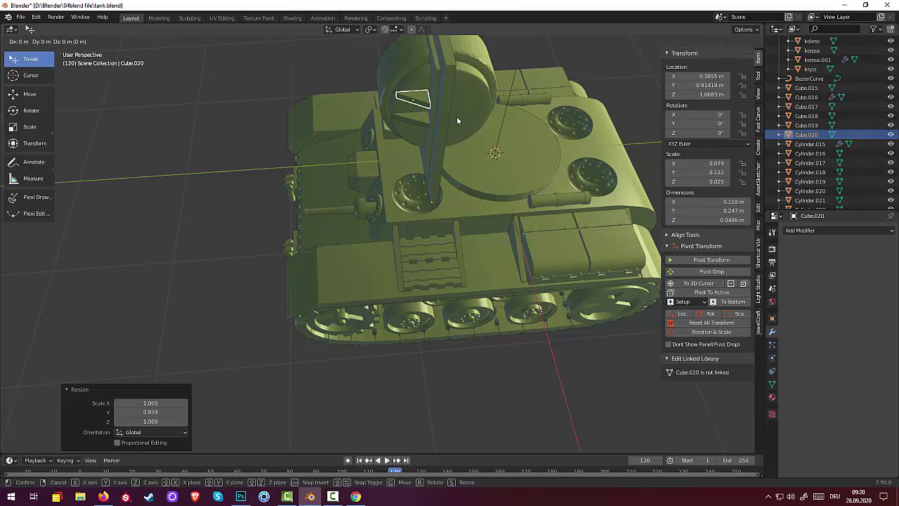
{"action": "key", "text": "y"}
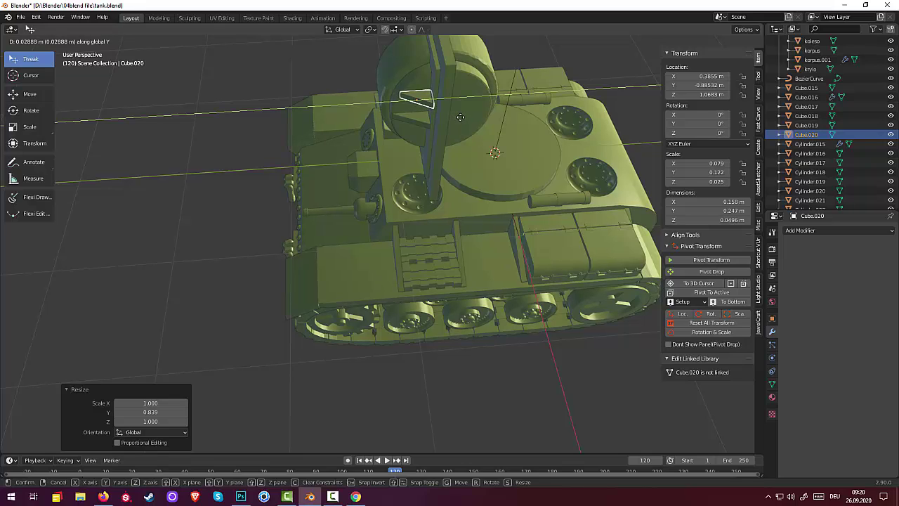
{"action": "left_click", "coordinate": [459, 117]}
Lower the copied slat slightly along Z to 1.0429 m and reselect it
{"action": "mouse_move", "coordinate": [469, 121]}
{"action": "middle_mouse_down"}
{"action": "mouse_move", "coordinate": [485, 89]}
{"action": "mouse_move", "coordinate": [474, 76]}
{"action": "middle_mouse_up"}
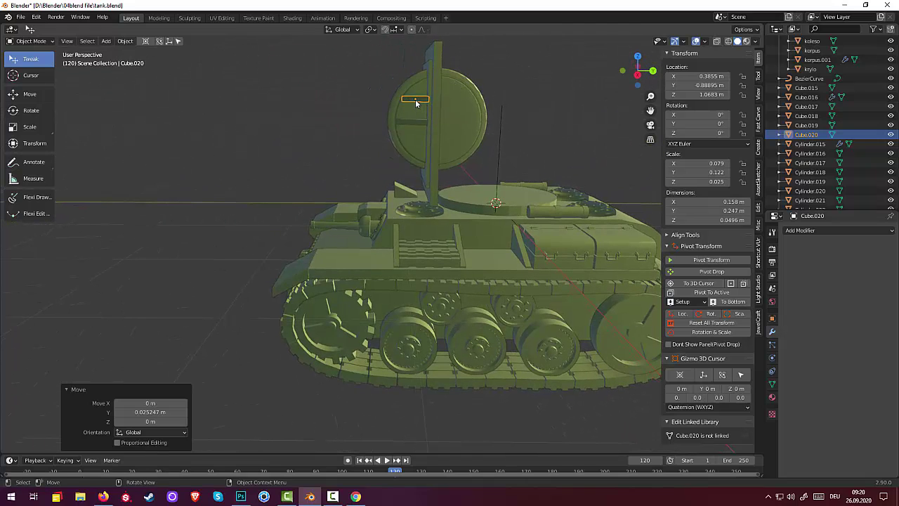
{"action": "key", "text": "g"}
{"action": "key", "text": "z"}
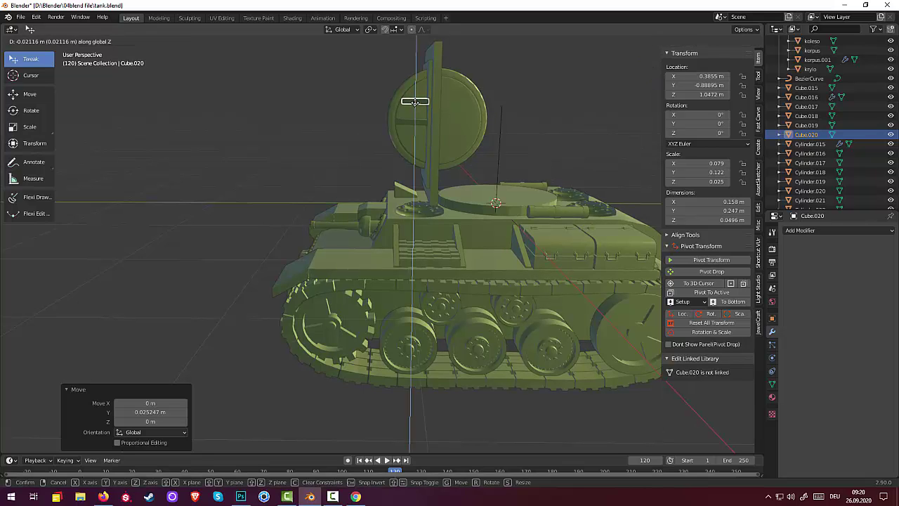
{"action": "left_click", "coordinate": [414, 102]}
{"action": "left_click", "coordinate": [419, 104]}
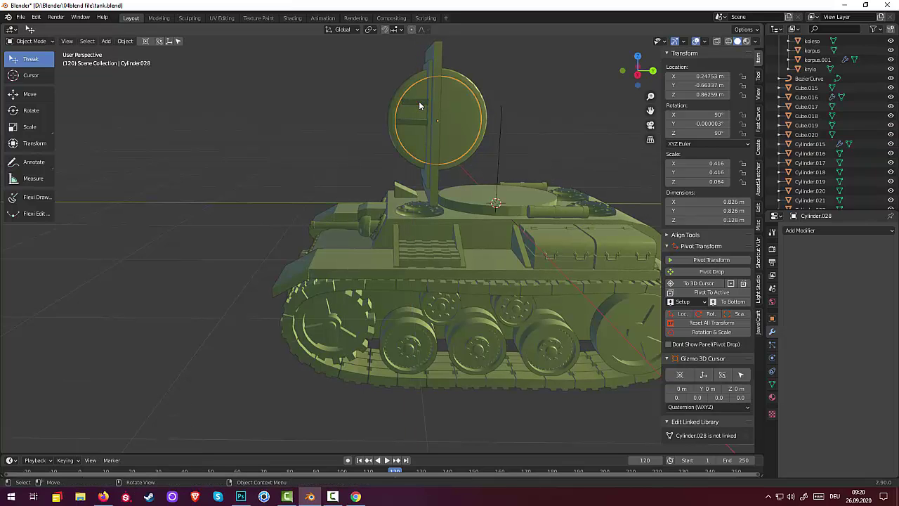
{"action": "left_click", "coordinate": [419, 104]}
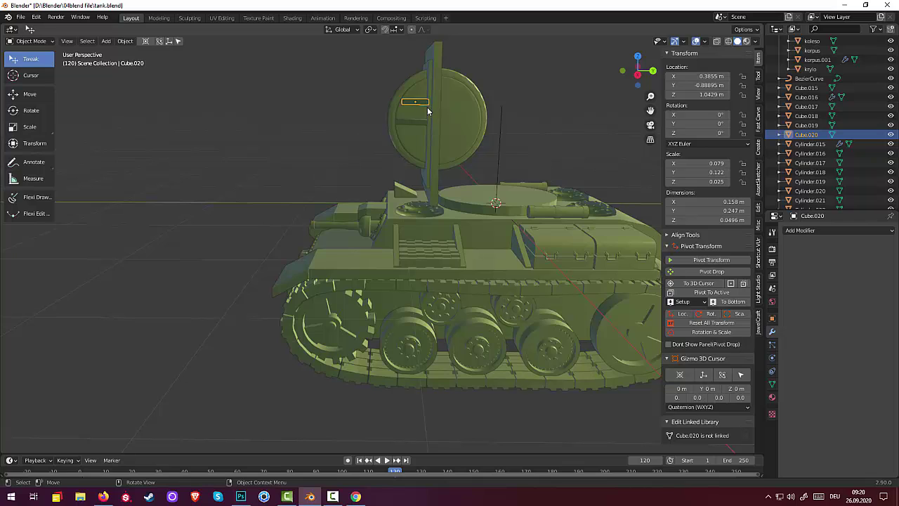
Duplicate the slat into a third slat, Cube.021, placed below the other two
{"action": "key", "text": "shift+d"}
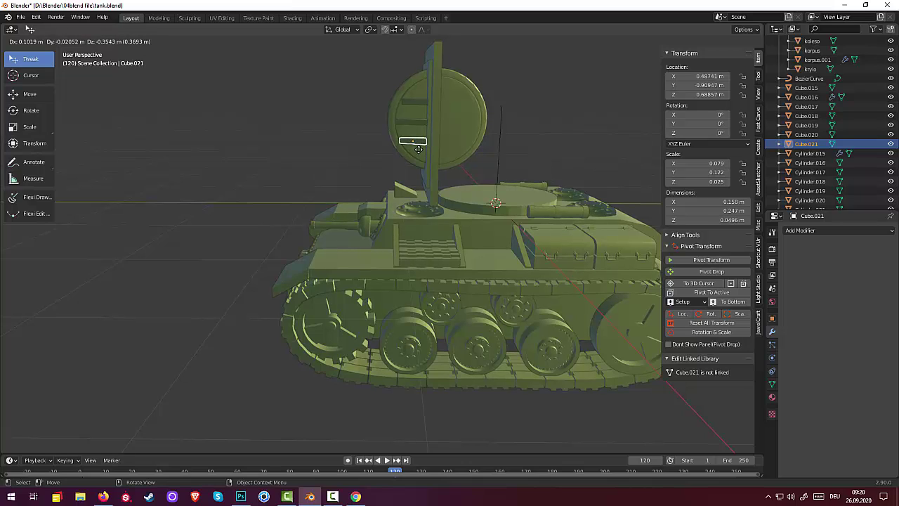
{"action": "left_click", "coordinate": [420, 150]}
{"action": "left_click", "coordinate": [591, 157]}
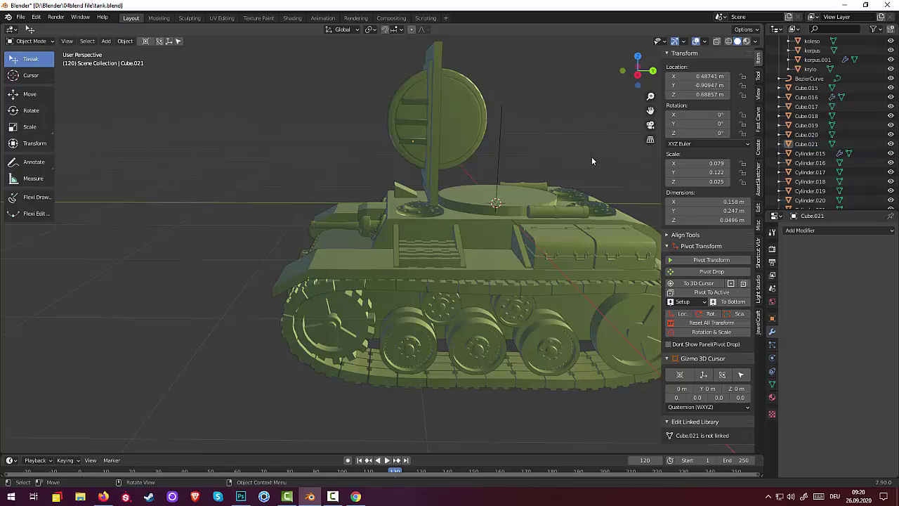
{"action": "mouse_move", "coordinate": [542, 125]}
{"action": "middle_mouse_down"}
{"action": "mouse_move", "coordinate": [567, 144]}
{"action": "mouse_move", "coordinate": [661, 123]}
{"action": "mouse_move", "coordinate": [632, 126]}
{"action": "middle_mouse_up"}
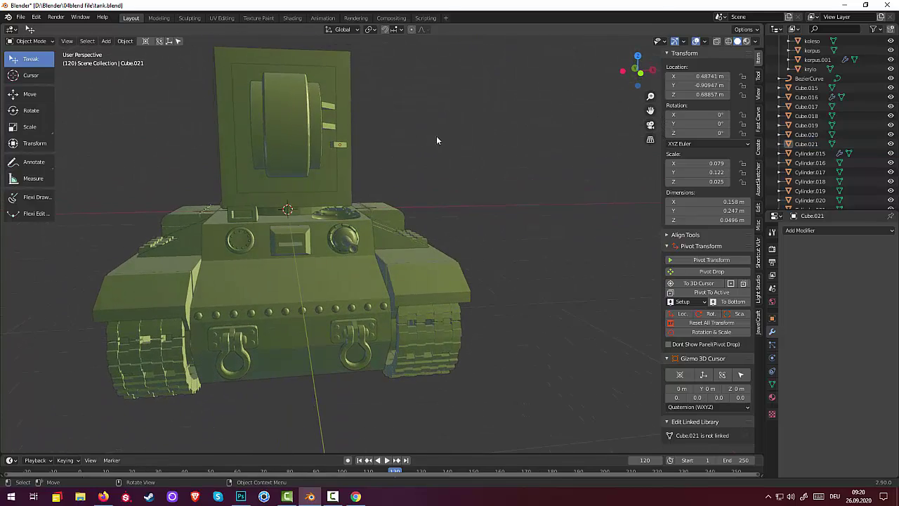
{"action": "left_click", "coordinate": [344, 144]}
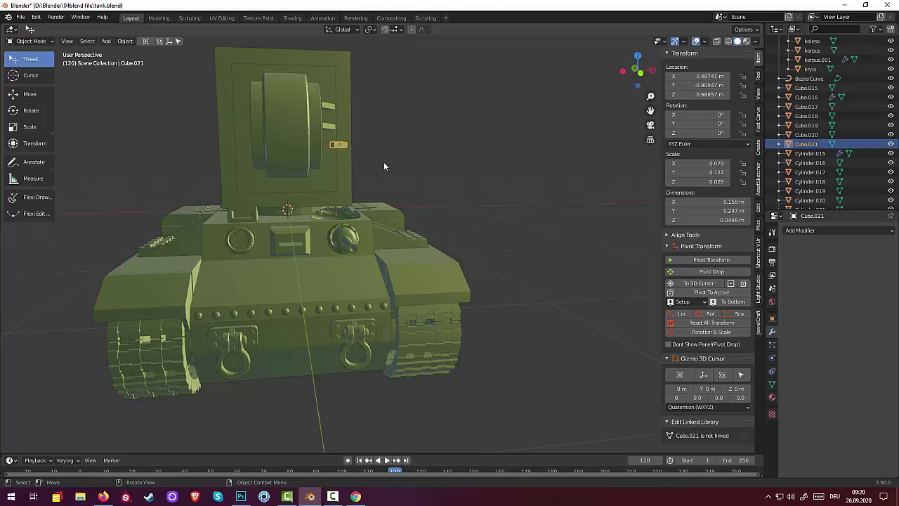
{"action": "middle_click_drag", "start_coordinate": [383, 167], "coordinate": [385, 173]}
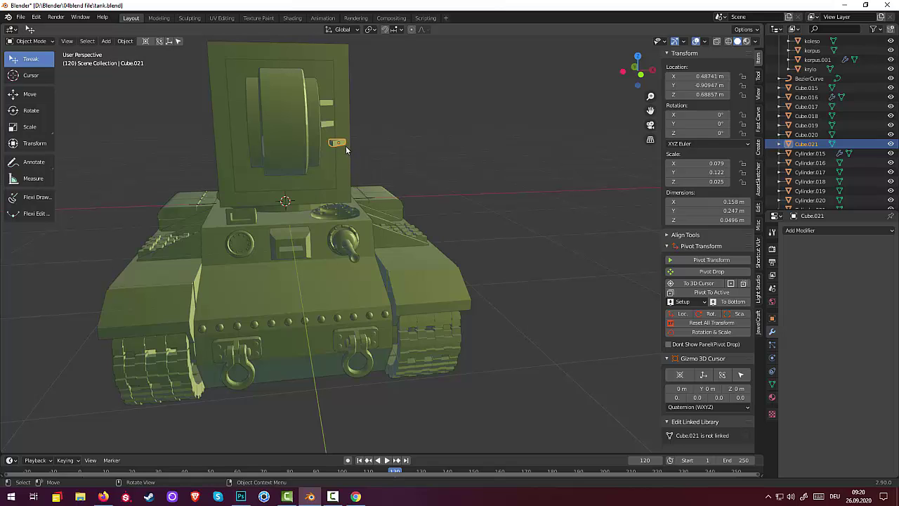
{"action": "middle_click_drag", "start_coordinate": [366, 145], "coordinate": [365, 140]}
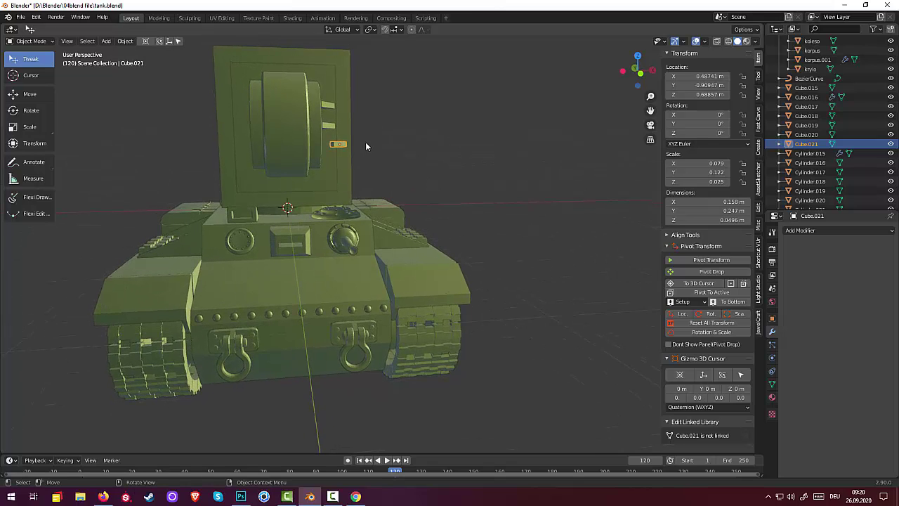
{"action": "middle_click_drag", "start_coordinate": [472, 224], "coordinate": [461, 225]}
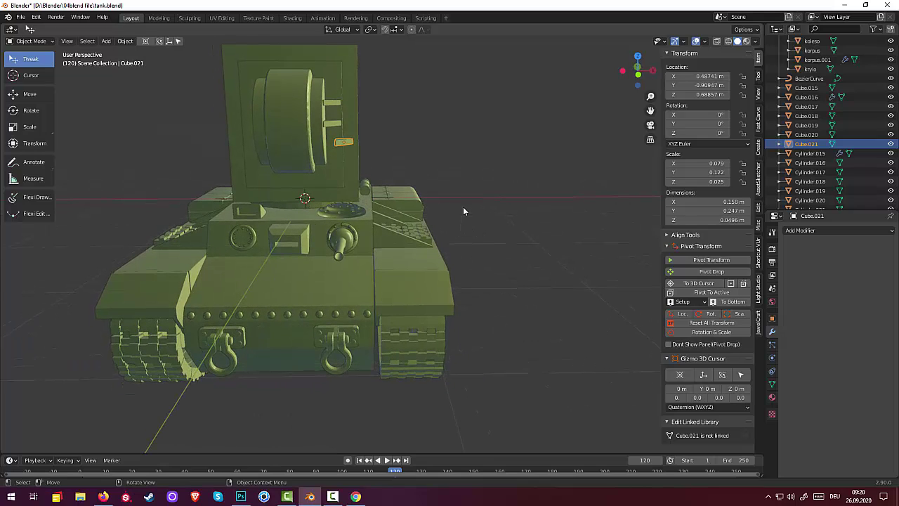
{"action": "left_click", "coordinate": [347, 143]}
{"action": "left_click", "coordinate": [348, 142]}
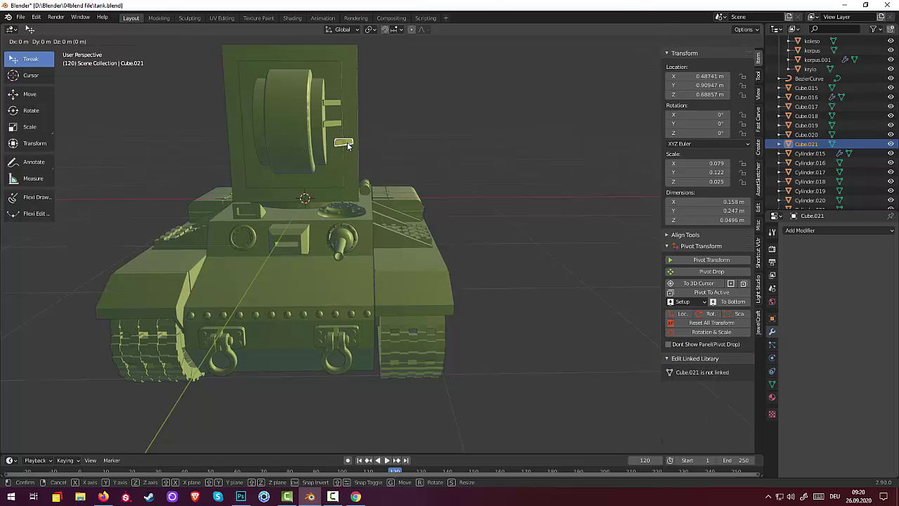
Align the third slat along X with the others and switch to front ortho view
{"action": "key", "text": "g"}
{"action": "key", "text": "x"}
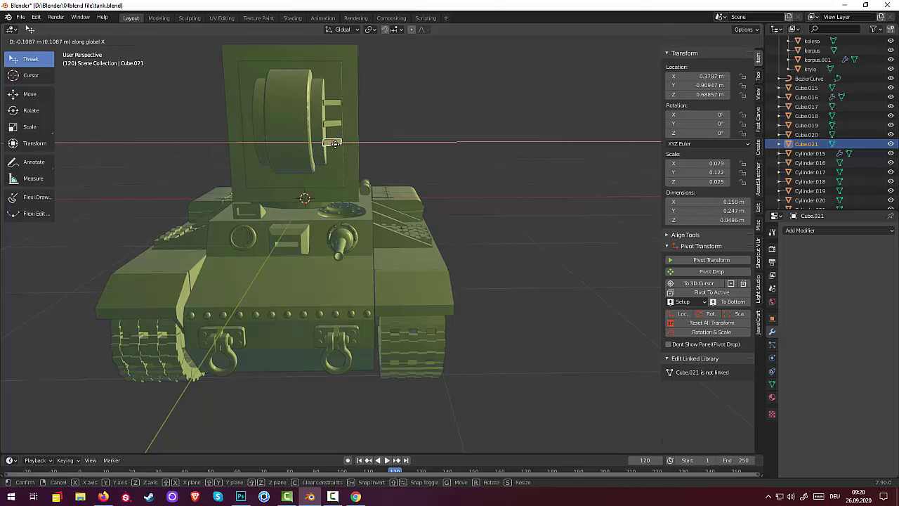
{"action": "left_click", "coordinate": [334, 143]}
{"action": "left_click", "coordinate": [444, 174]}
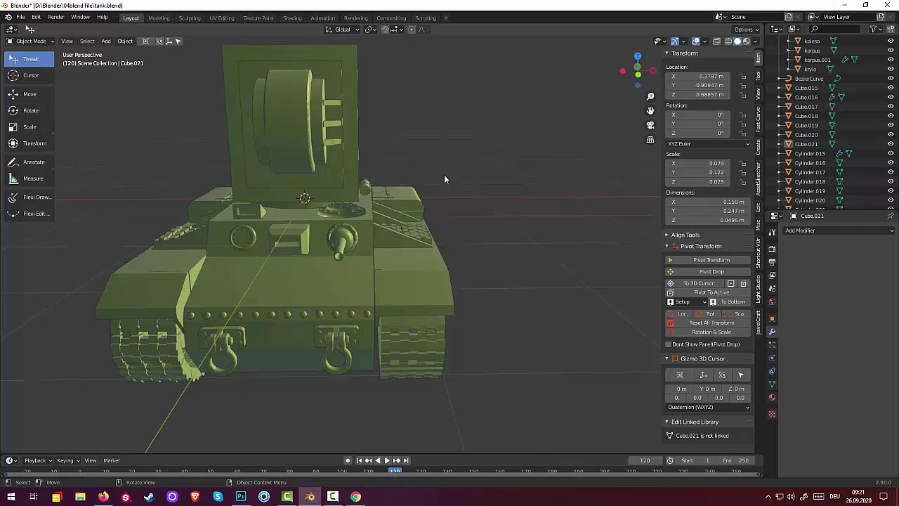
{"action": "key", "text": "KP_1"}
{"action": "scroll", "coordinate": [292, 100], "scroll_direction": "up", "scroll_amount": 4}
Place the top two hexagonal bolts near the plate's right corner, rotating the second
{"action": "left_click_drag", "start_coordinate": [292, 100], "coordinate": [297, 108]}
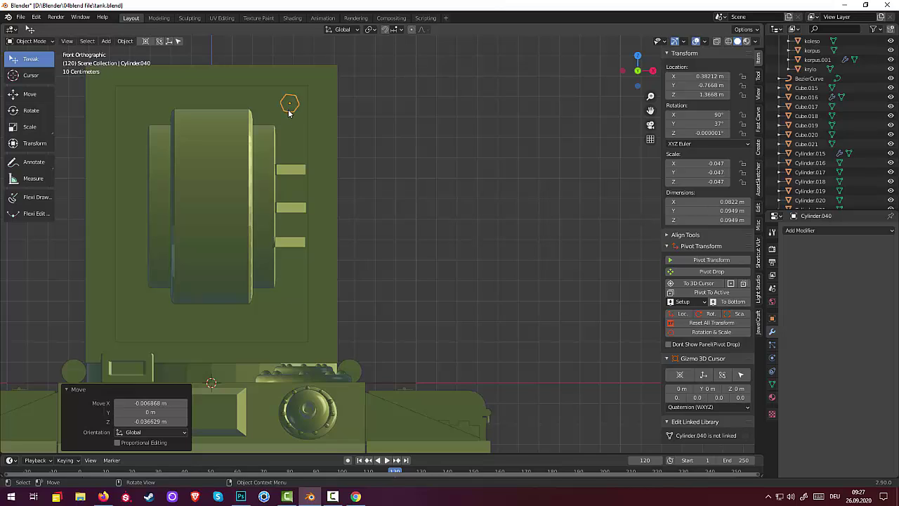
{"action": "left_click_drag", "start_coordinate": [295, 114], "coordinate": [297, 154]}
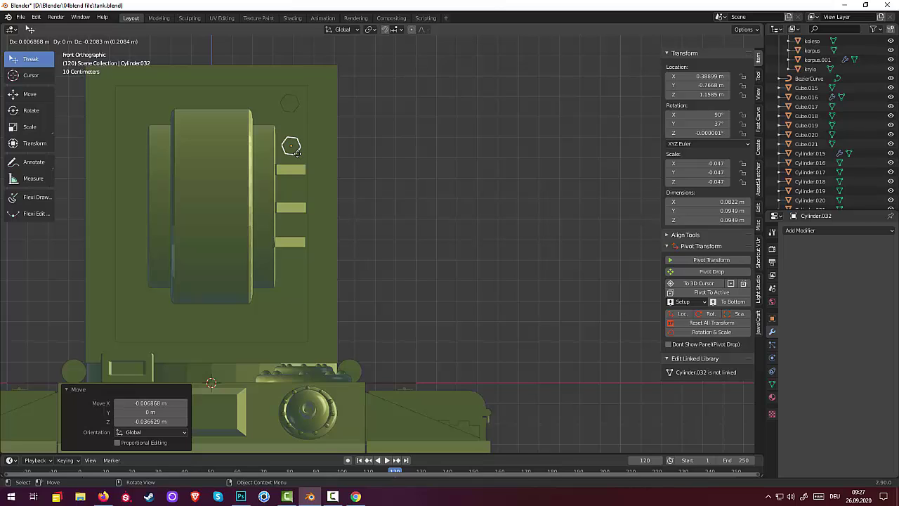
{"action": "left_click", "coordinate": [297, 153]}
{"action": "key", "text": "r"}
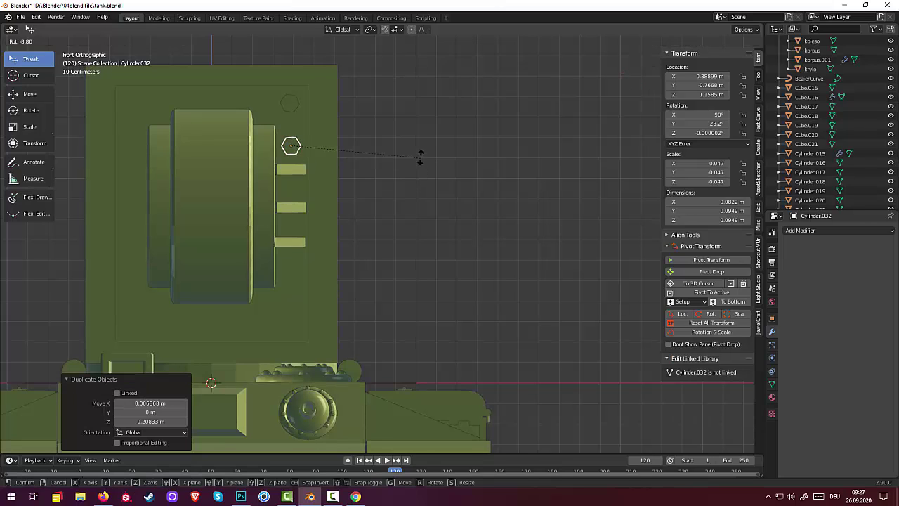
{"action": "left_click", "coordinate": [287, 162]}
{"action": "left_click", "coordinate": [292, 146]}
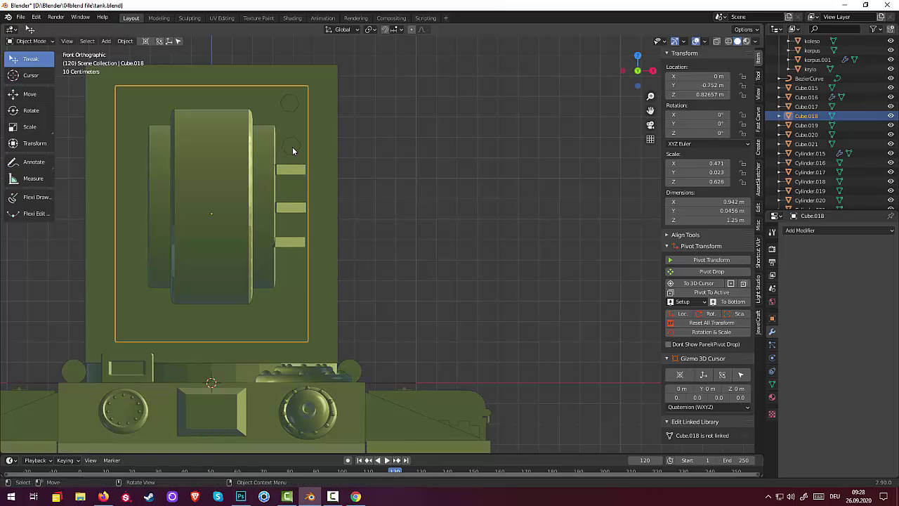
{"action": "left_click", "coordinate": [292, 147]}
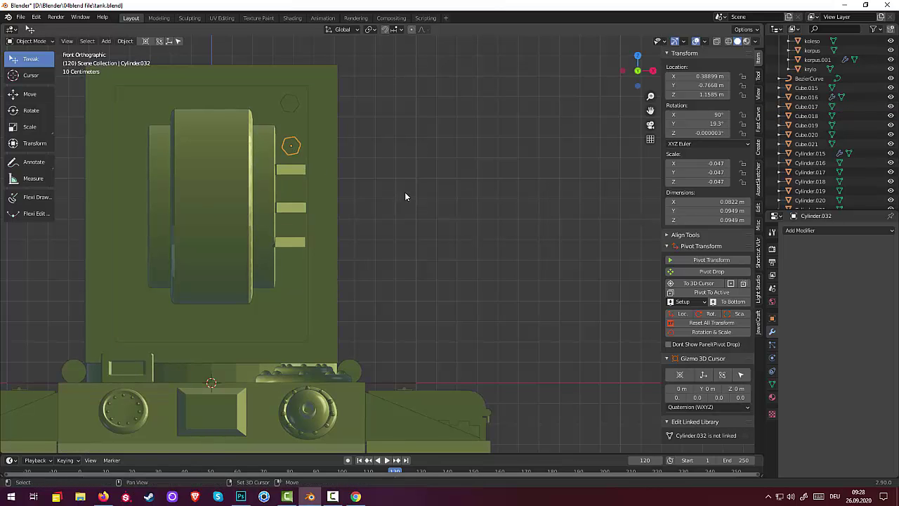
Add rotated third and fourth hex bolt copies down the plate's right edge beside the slats
{"action": "key", "text": "shift+d"}
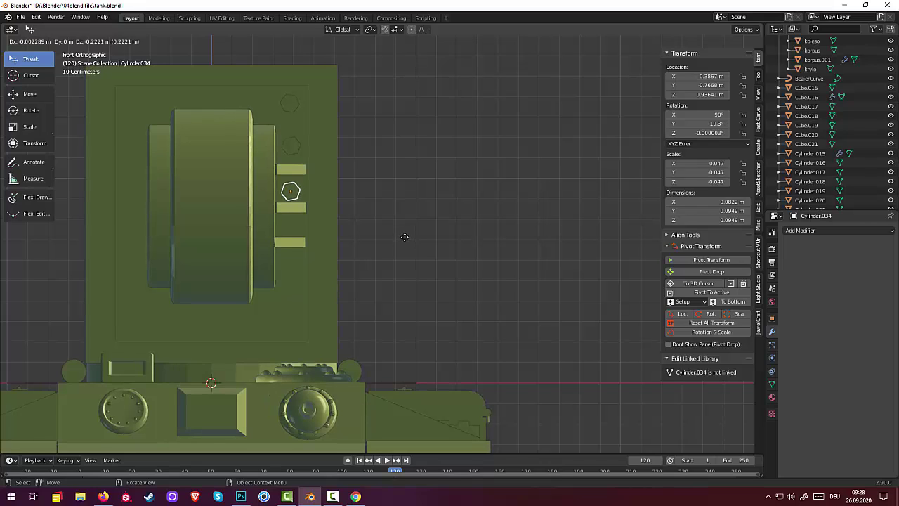
{"action": "left_click", "coordinate": [404, 237]}
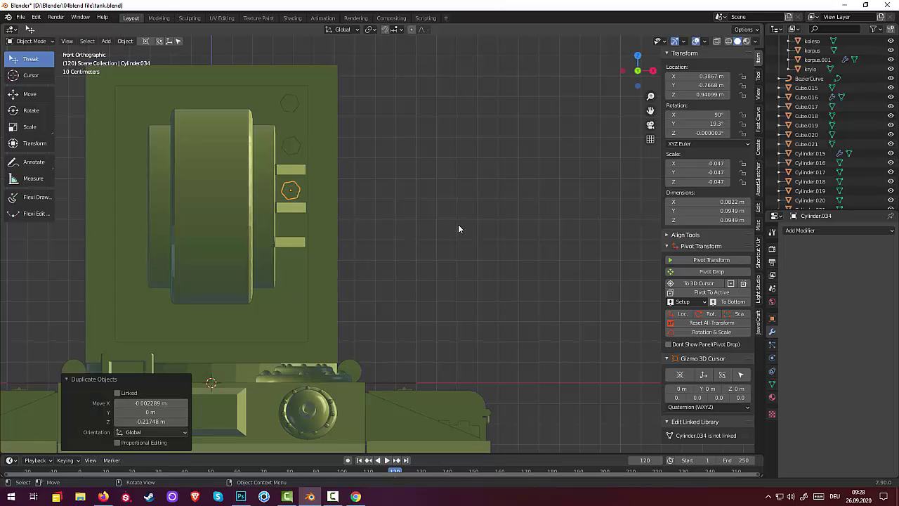
{"action": "key", "text": "r"}
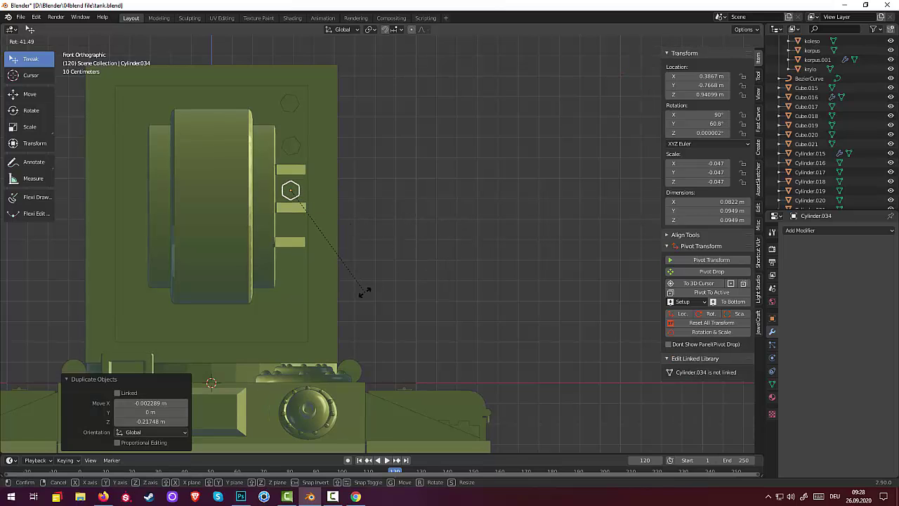
{"action": "left_click", "coordinate": [363, 293]}
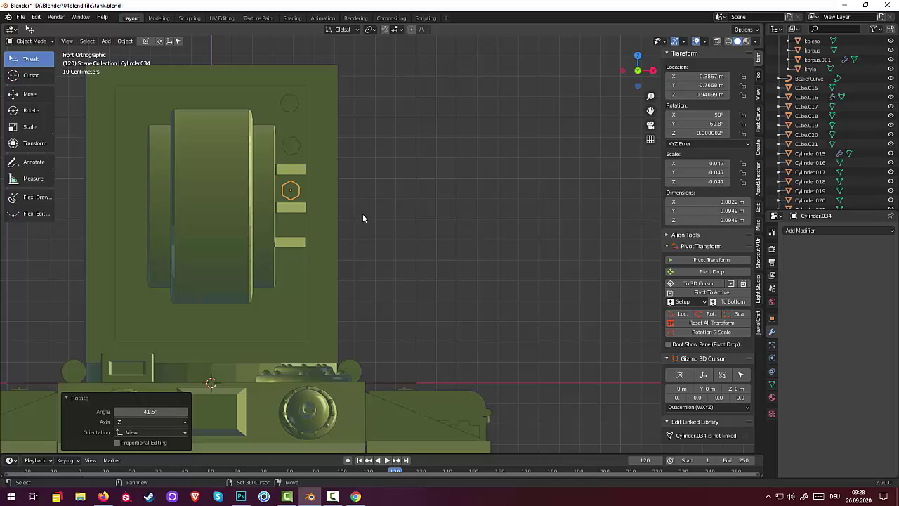
{"action": "key", "text": "shift+d"}
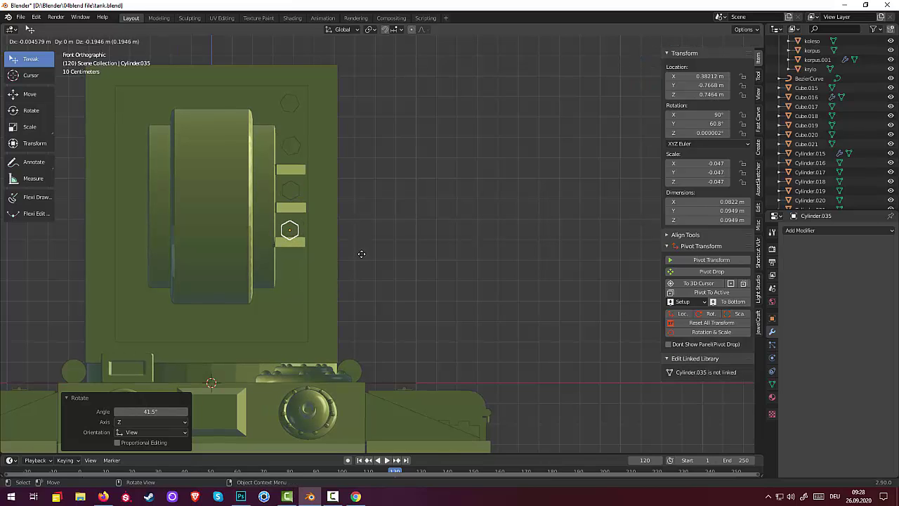
{"action": "left_click", "coordinate": [362, 257]}
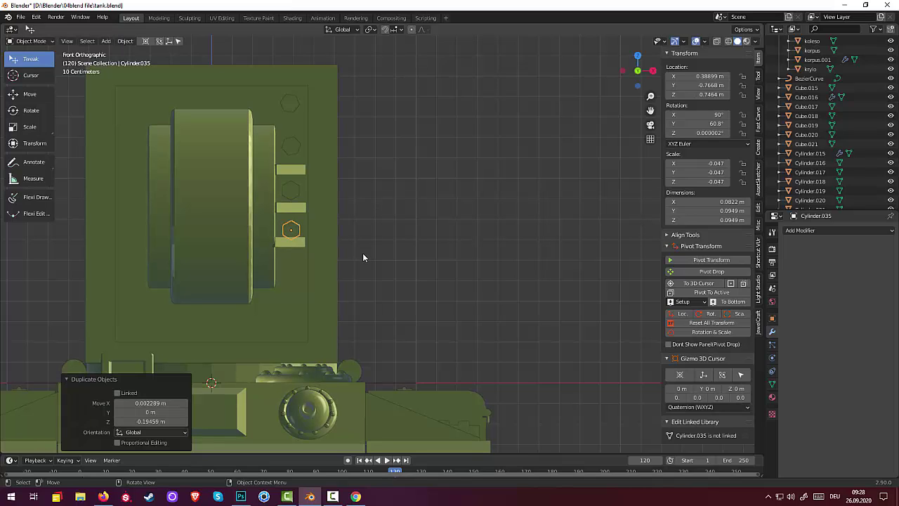
{"action": "key", "text": "r"}
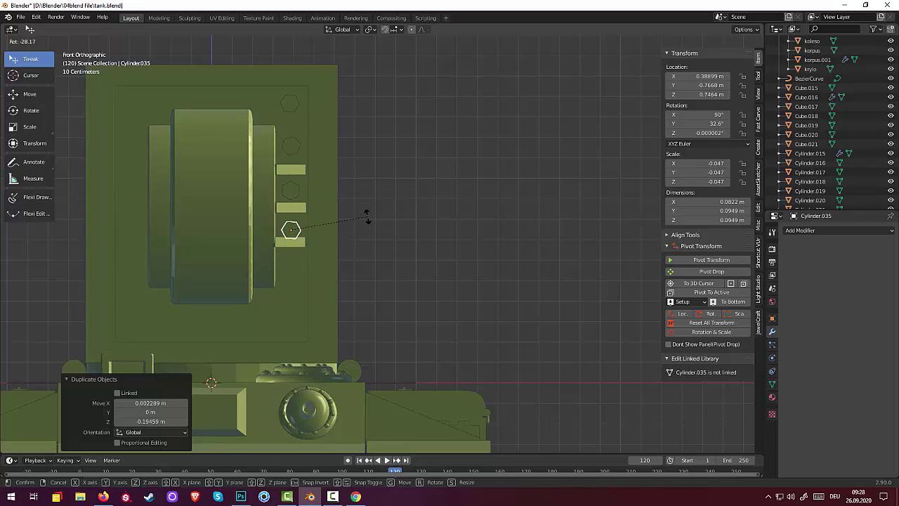
{"action": "left_click", "coordinate": [366, 217]}
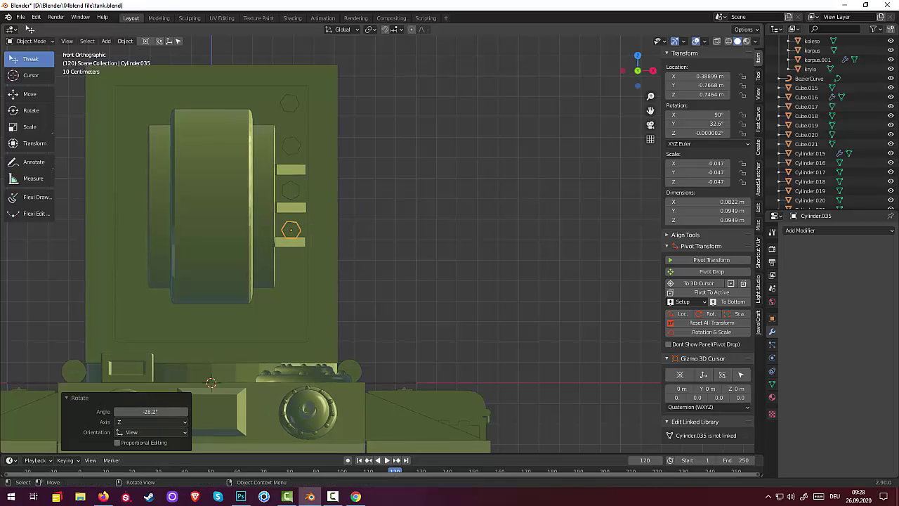
{"action": "left_click", "coordinate": [293, 243]}
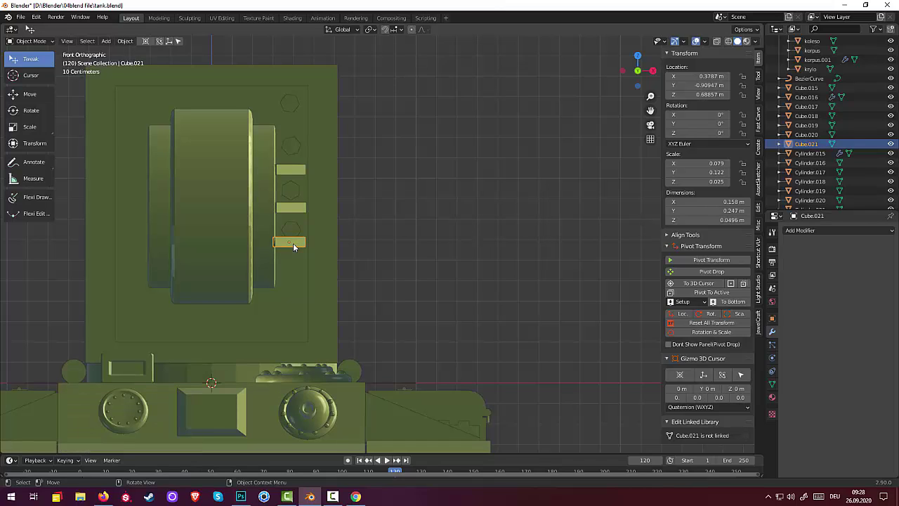
Lower the bottom slat slightly along Z
{"action": "key", "text": "g"}
{"action": "key", "text": "z"}
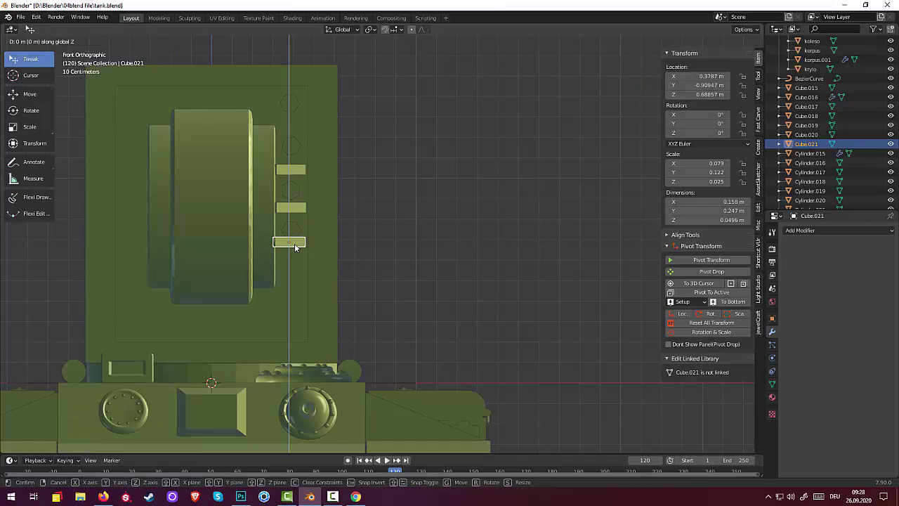
{"action": "left_click", "coordinate": [297, 248]}
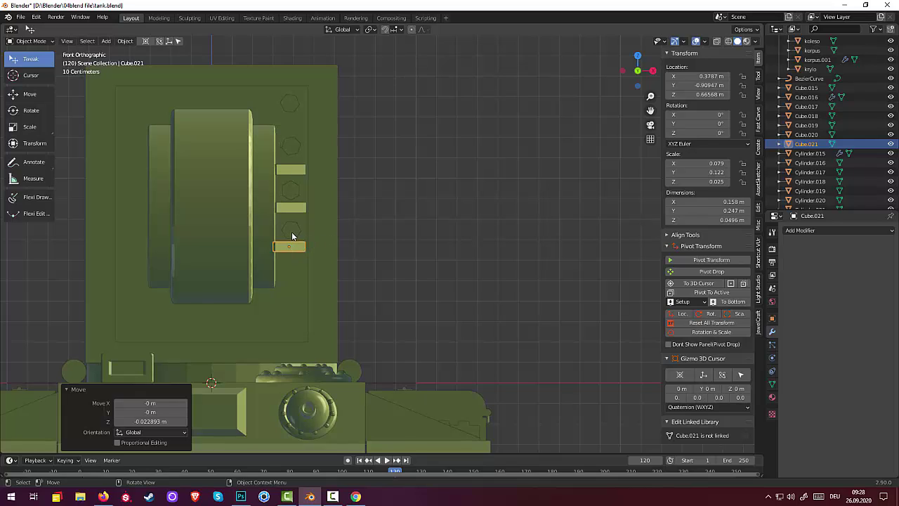
Add two more rotated hex bolt copies downward, the last, Cylinder.037, at Z 0.33433 m
{"action": "left_click", "coordinate": [292, 232]}
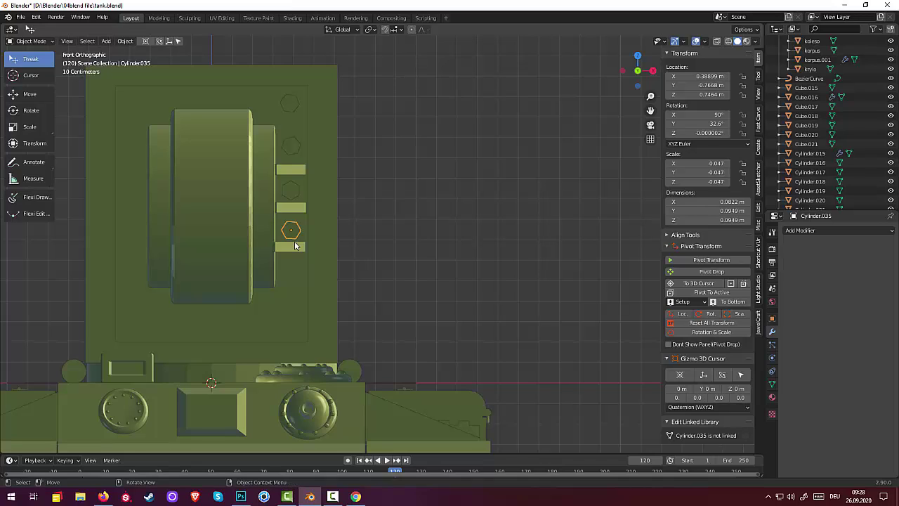
{"action": "key", "text": "shift+d"}
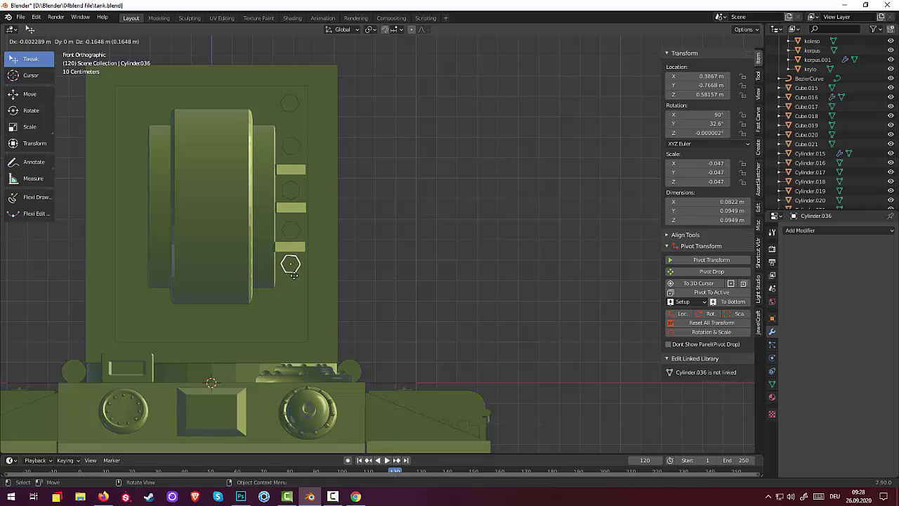
{"action": "key", "text": "z"}
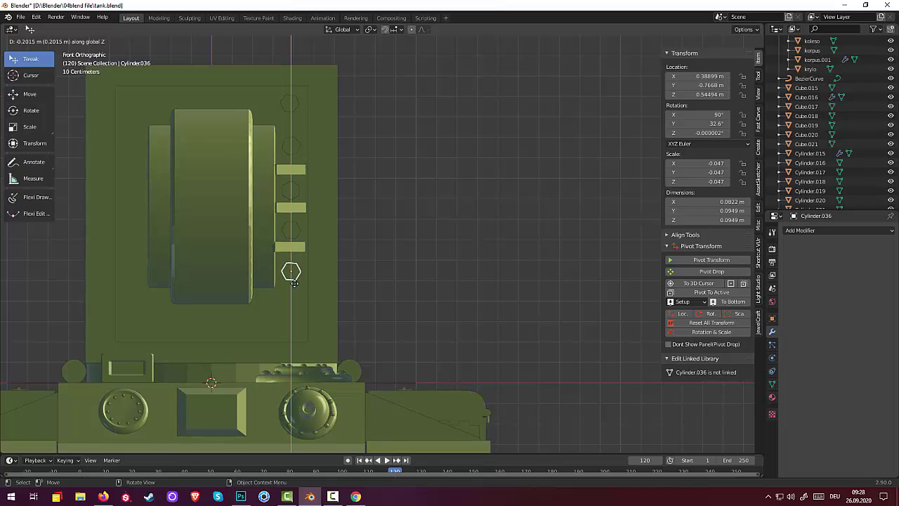
{"action": "left_click", "coordinate": [293, 283]}
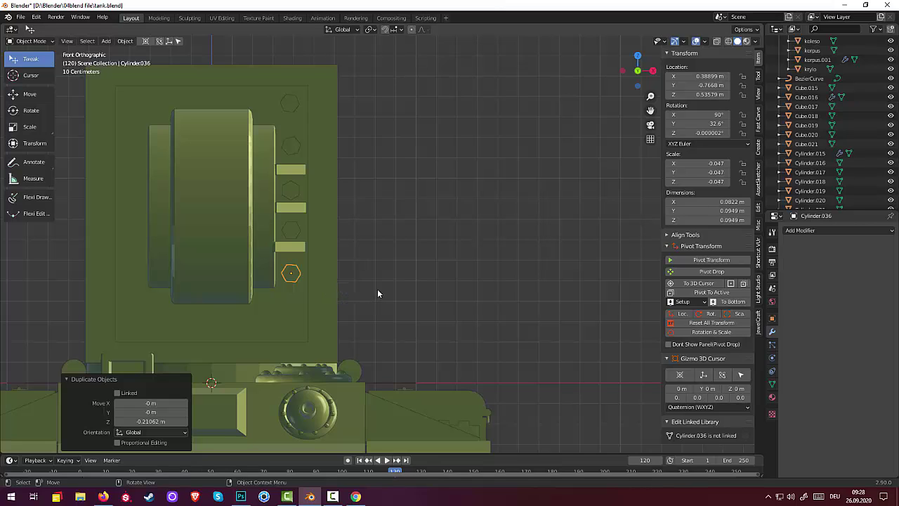
{"action": "key", "text": "r"}
{"action": "left_click", "coordinate": [381, 257]}
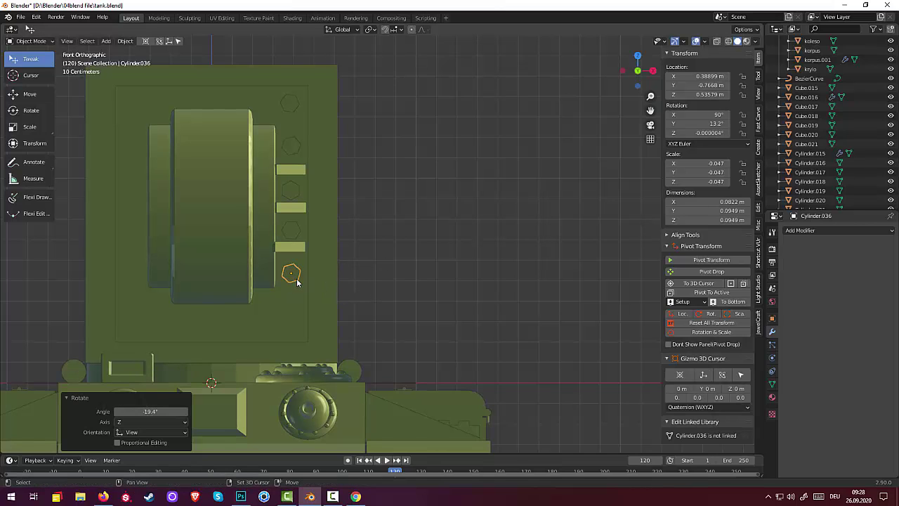
{"action": "key", "text": "shift+d"}
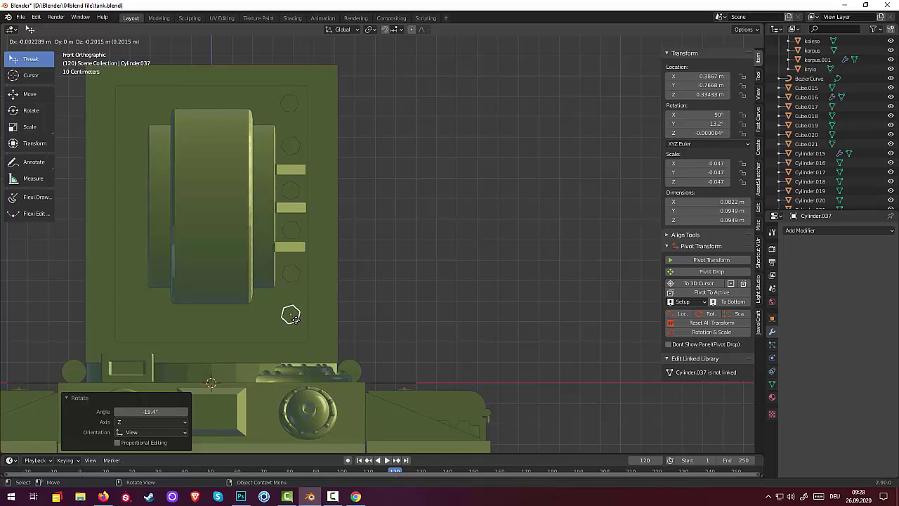
{"action": "key", "text": "z"}
{"action": "left_click", "coordinate": [295, 318]}
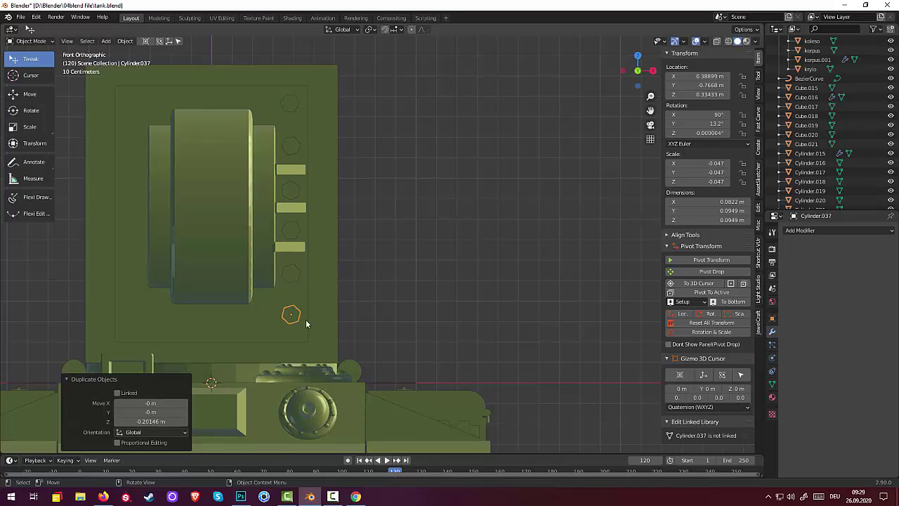
Duplicate the right column of hexagonal bolts −0.78065 m along X onto the front plate's left edge
{"action": "left_click", "coordinate": [290, 103], "text": "shift"}
{"action": "left_click", "coordinate": [291, 146], "text": "shift"}
{"action": "left_click", "coordinate": [288, 189], "text": "shift"}
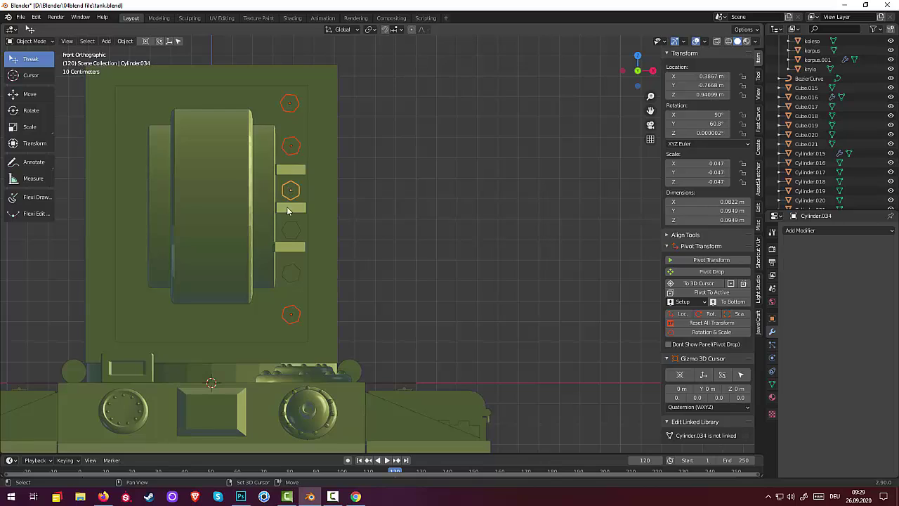
{"action": "left_click", "coordinate": [292, 231], "text": "shift"}
{"action": "left_click", "coordinate": [288, 274], "text": "shift"}
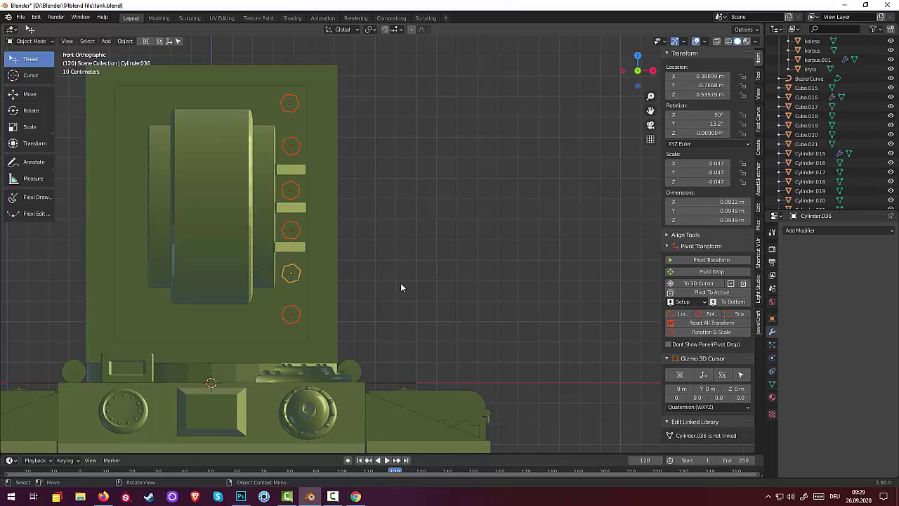
{"action": "key", "text": "shift+d"}
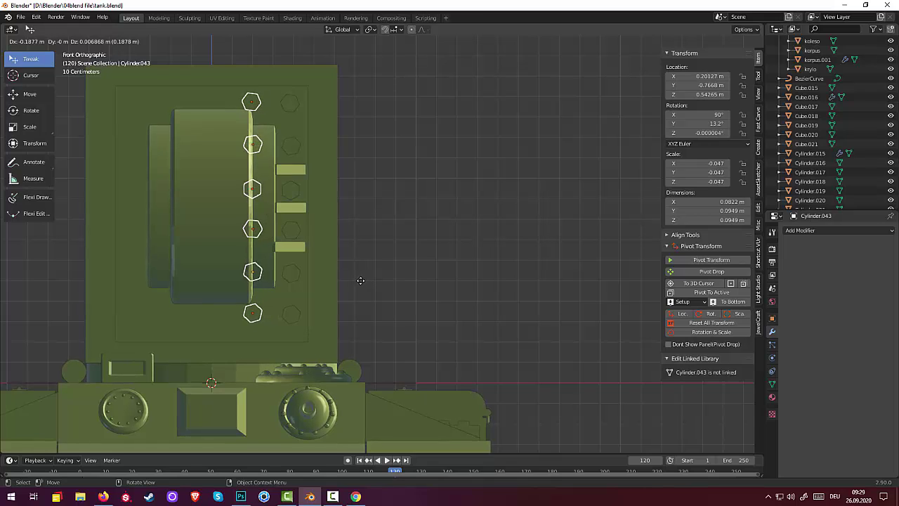
{"action": "key", "text": "x"}
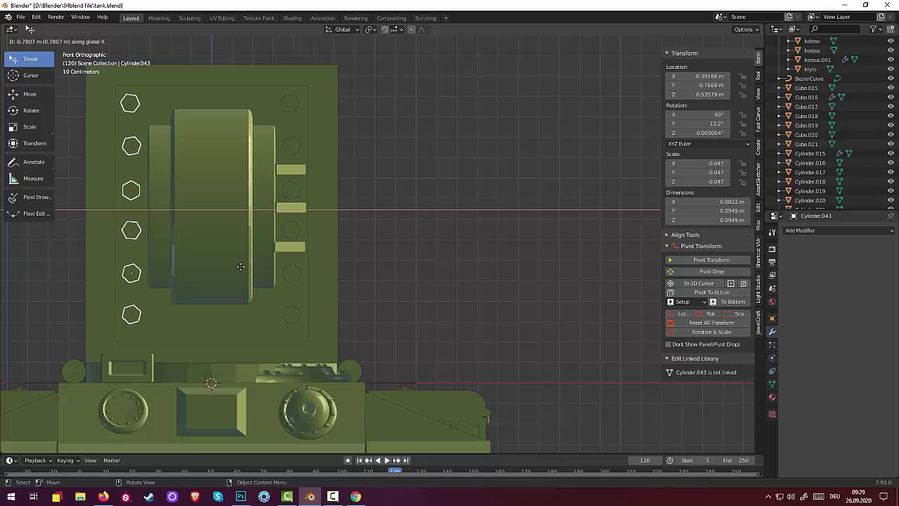
{"action": "left_click", "coordinate": [240, 267]}
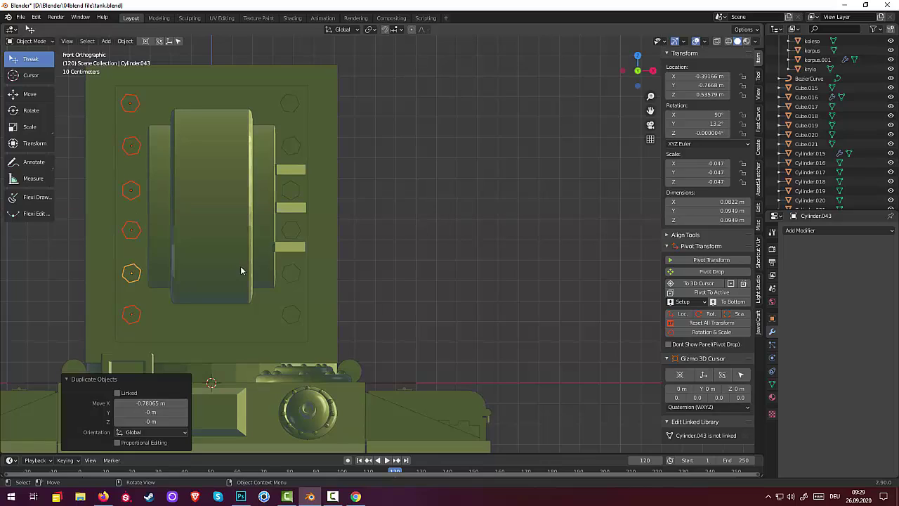
{"action": "left_click", "coordinate": [292, 317]}
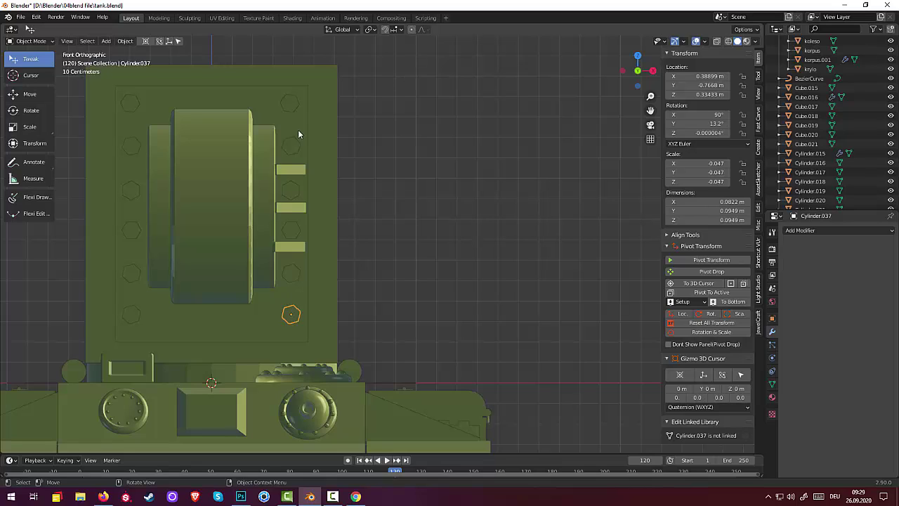
{"action": "left_click", "coordinate": [210, 138]}
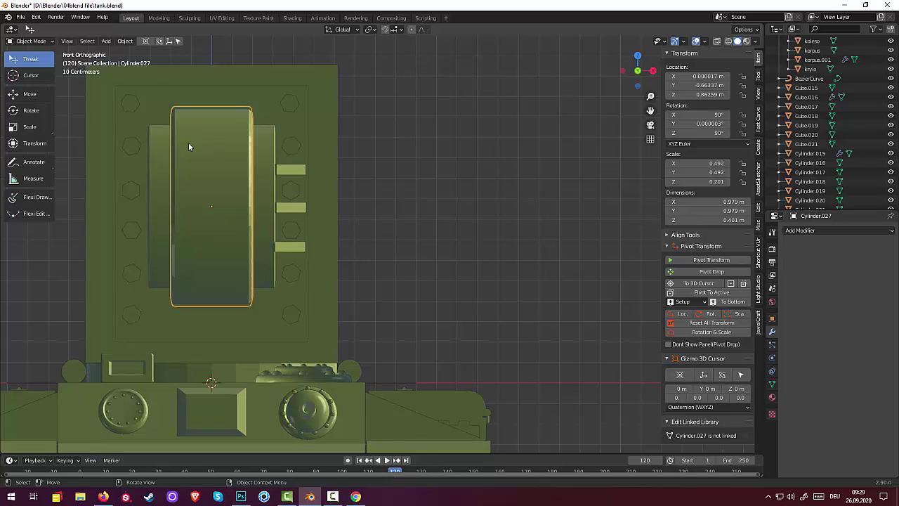
{"action": "left_click", "coordinate": [156, 158], "text": "shift"}
{"action": "left_click", "coordinate": [259, 172], "text": "shift"}
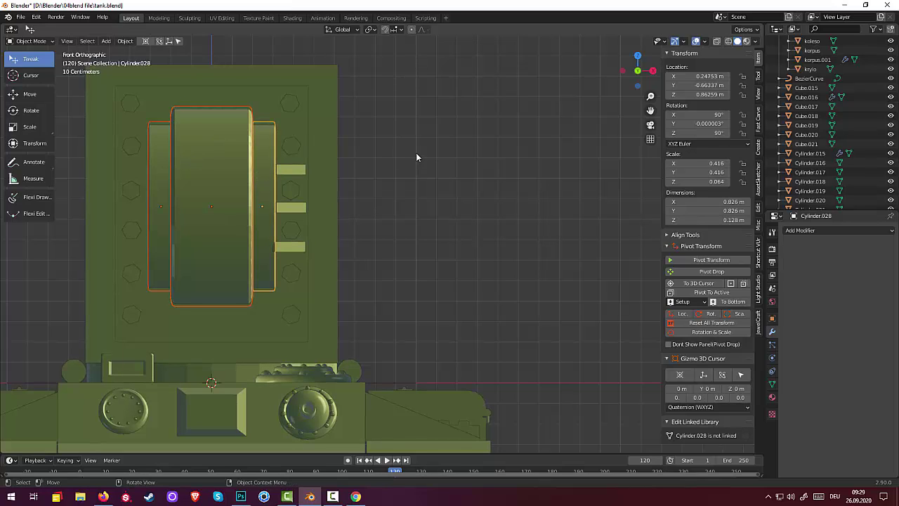
{"action": "key", "text": "s"}
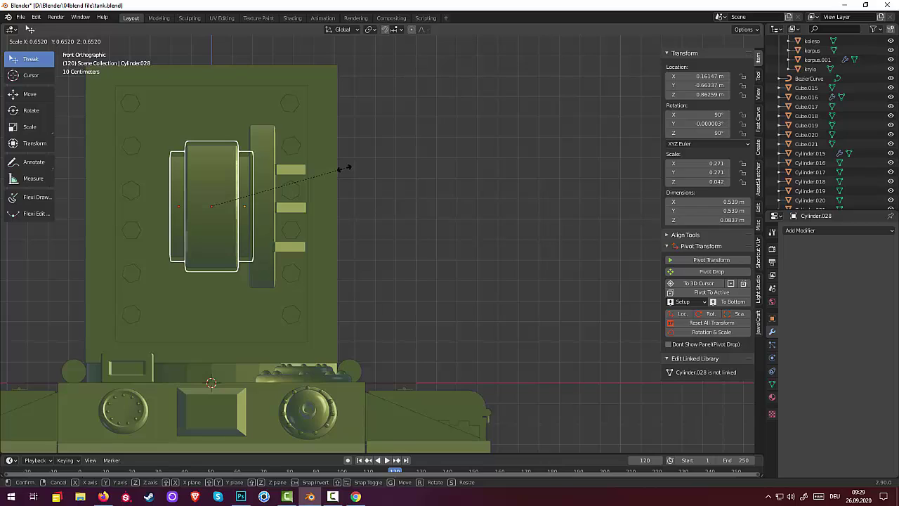
{"action": "key", "text": "Escape"}
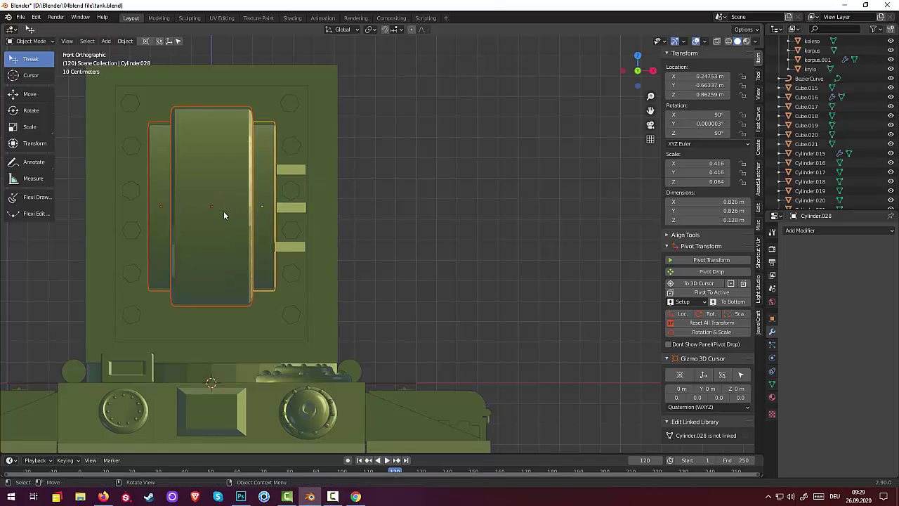
{"action": "left_click", "coordinate": [376, 295]}
{"action": "left_click", "coordinate": [291, 316]}
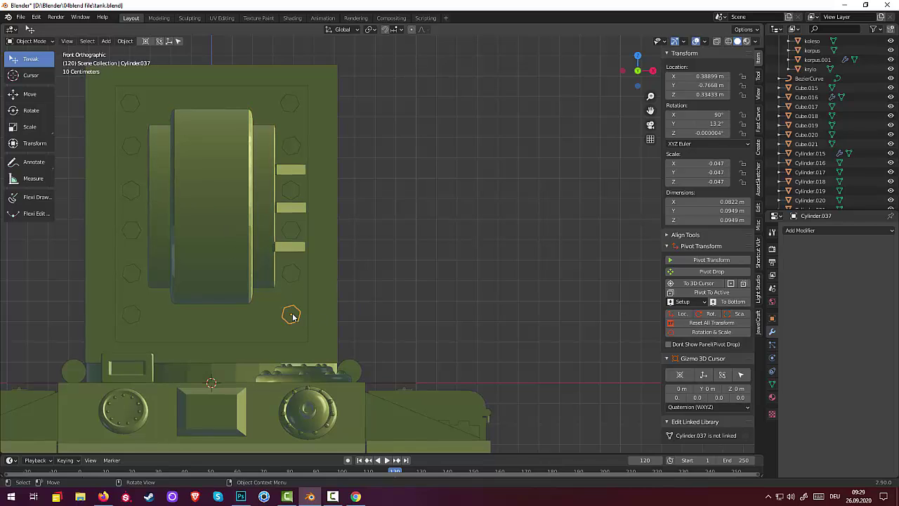
{"action": "key", "text": "shift"}
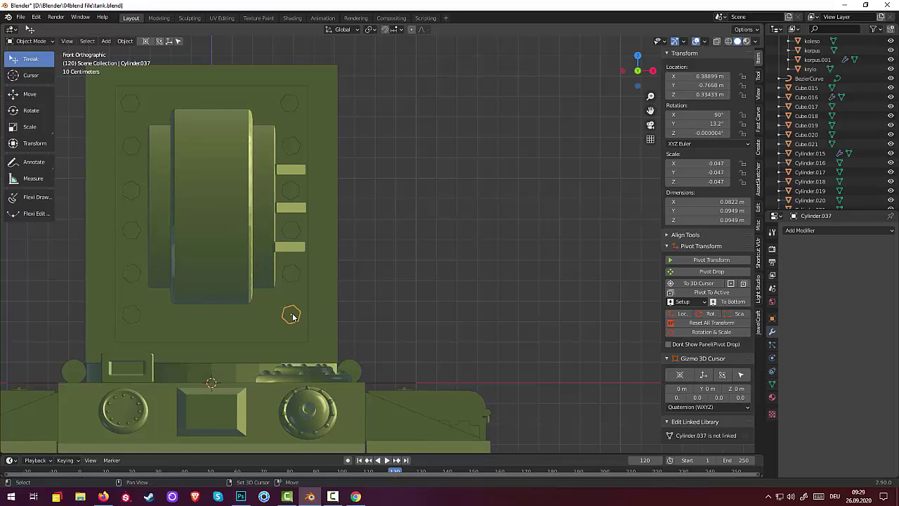
Add two X-constrained copies of the bottom-right bolt along the plate's bottom edge, the last at X 0.21501 m
{"action": "key", "text": "shift+d"}
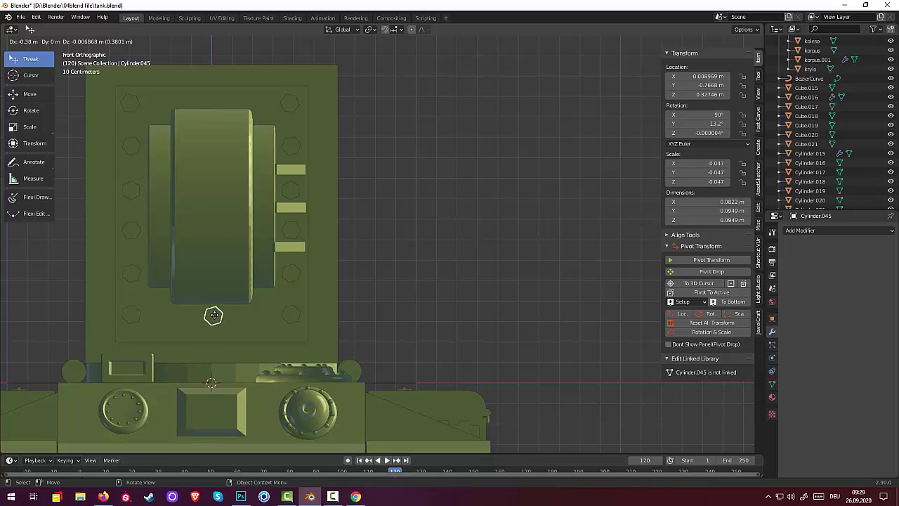
{"action": "key", "text": "x"}
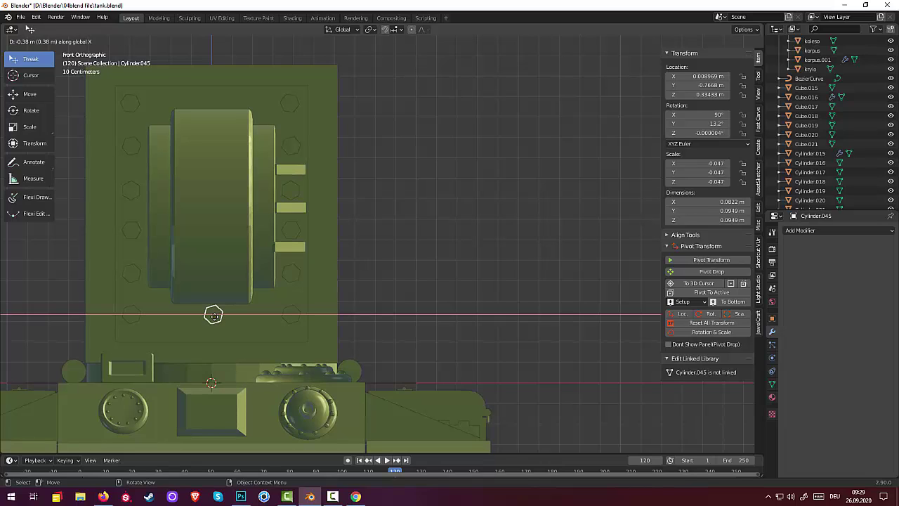
{"action": "left_click", "coordinate": [213, 317]}
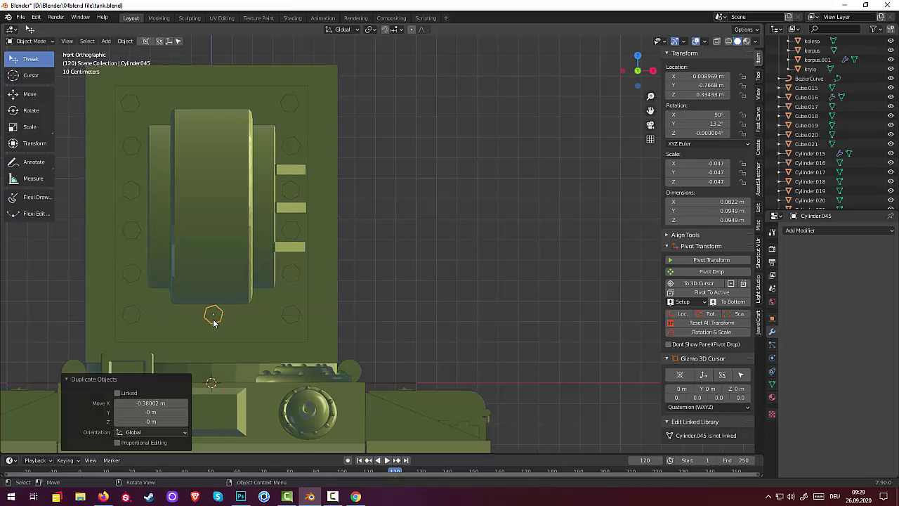
{"action": "key", "text": "shift"}
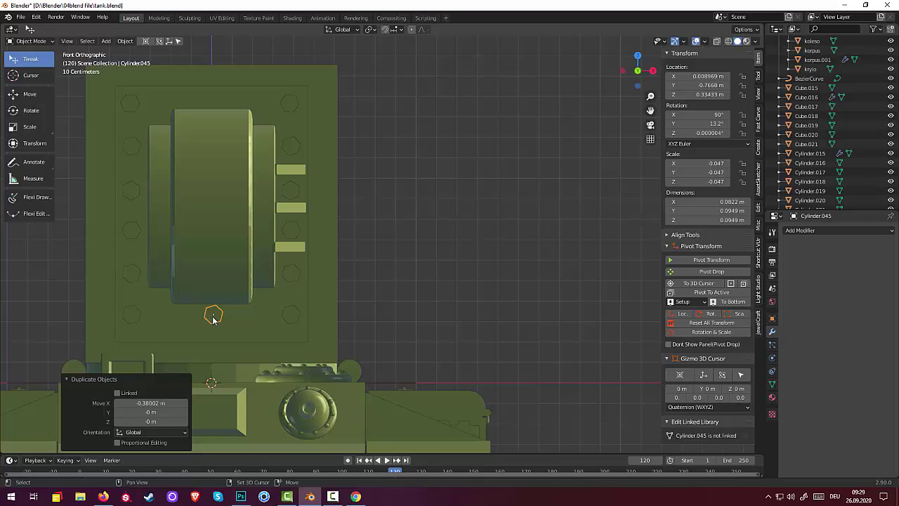
{"action": "key", "text": "shift+d"}
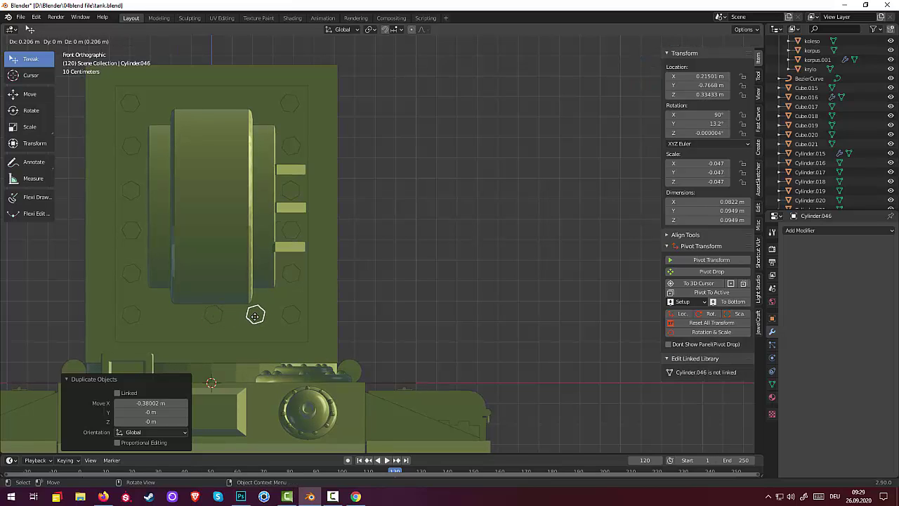
{"action": "key", "text": "x"}
{"action": "left_click", "coordinate": [302, 323]}
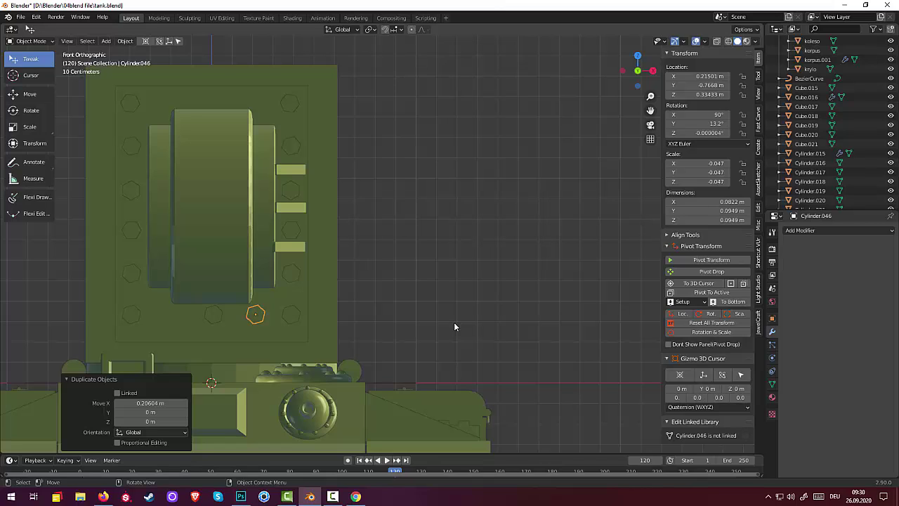
Rotate the hex rivet about 30°, then add a rotated copy in the bottom row along X
{"action": "key", "text": "r"}
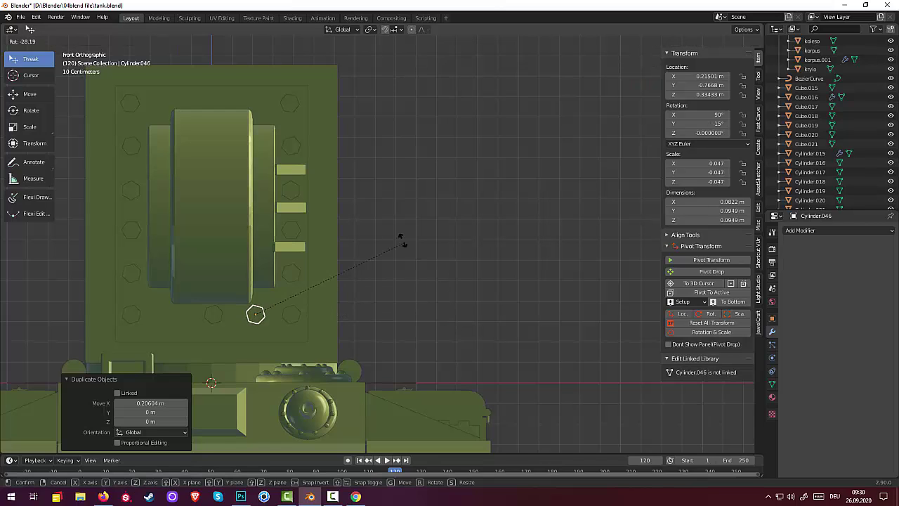
{"action": "left_click", "coordinate": [402, 233]}
{"action": "left_click", "coordinate": [257, 314]}
{"action": "left_click", "coordinate": [255, 316]}
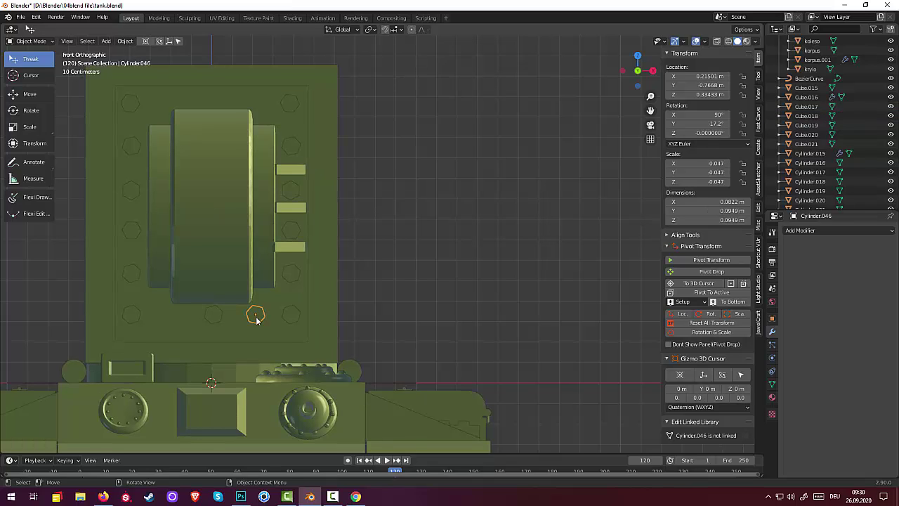
{"action": "key", "text": "shift+d"}
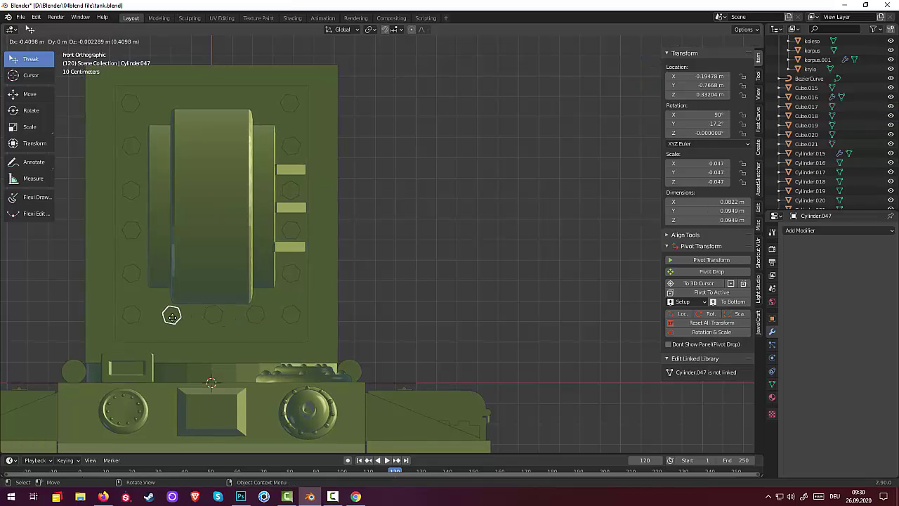
{"action": "key", "text": "x"}
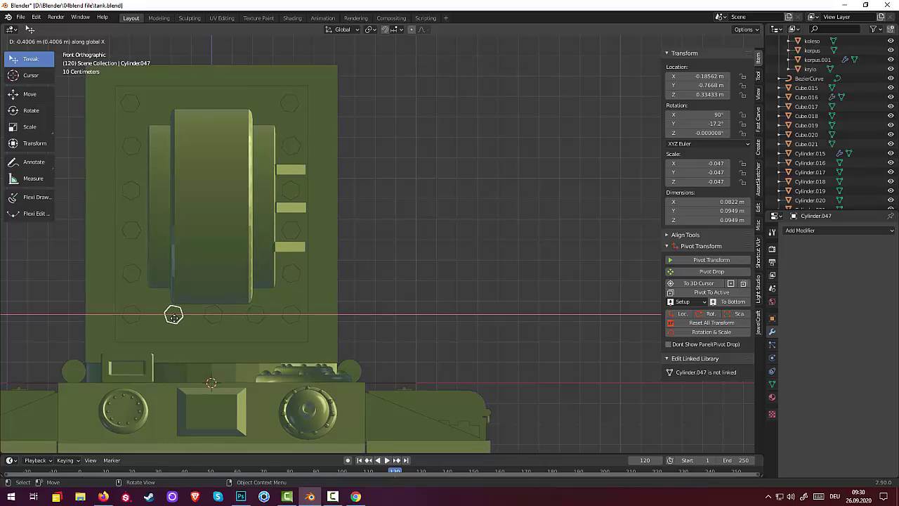
{"action": "left_click", "coordinate": [174, 316]}
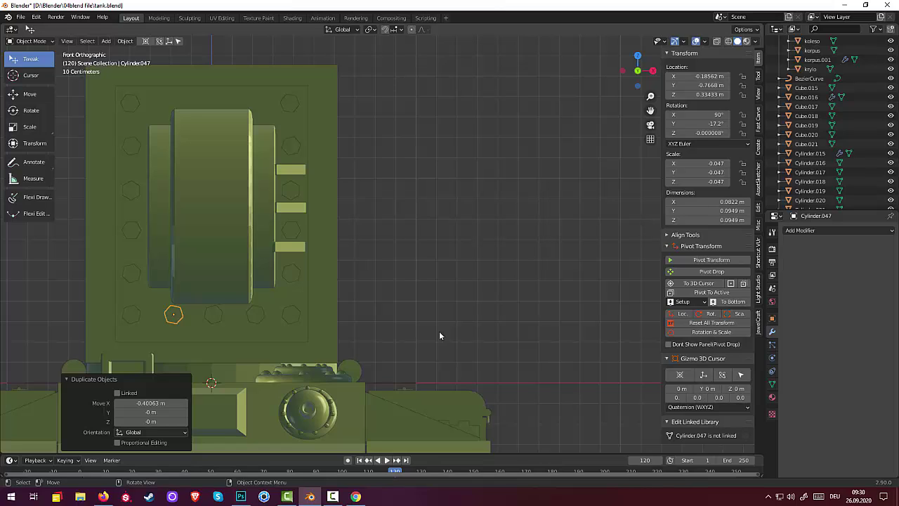
{"action": "key", "text": "r"}
{"action": "left_click", "coordinate": [287, 192]}
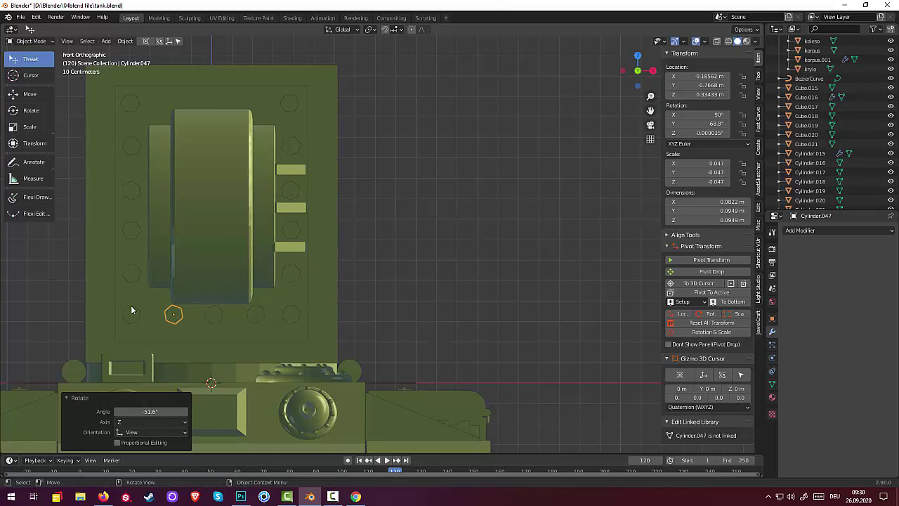
Duplicate the three bottom rivets 1.0416 m up Z to form the top-edge row
{"action": "left_click", "coordinate": [200, 324]}
{"action": "left_click", "coordinate": [173, 315]}
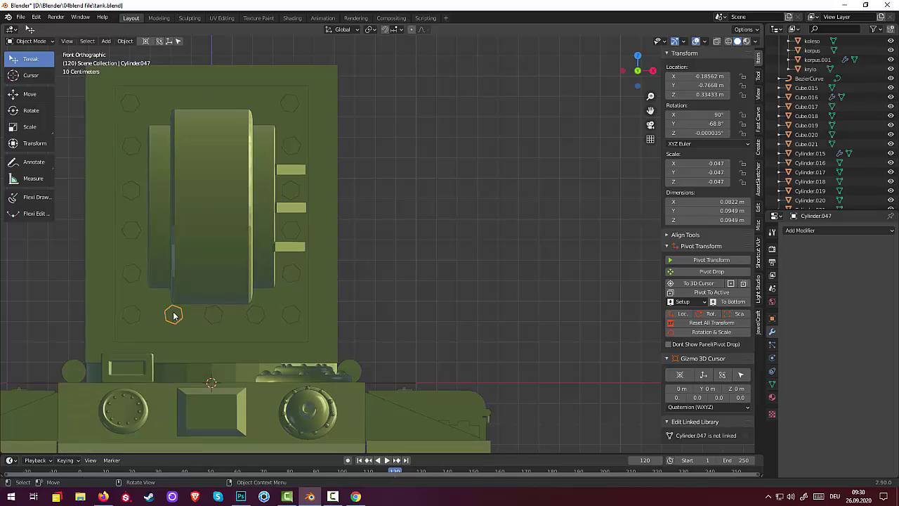
{"action": "left_click", "coordinate": [213, 316], "text": "shift"}
{"action": "left_click", "coordinate": [257, 316], "text": "shift"}
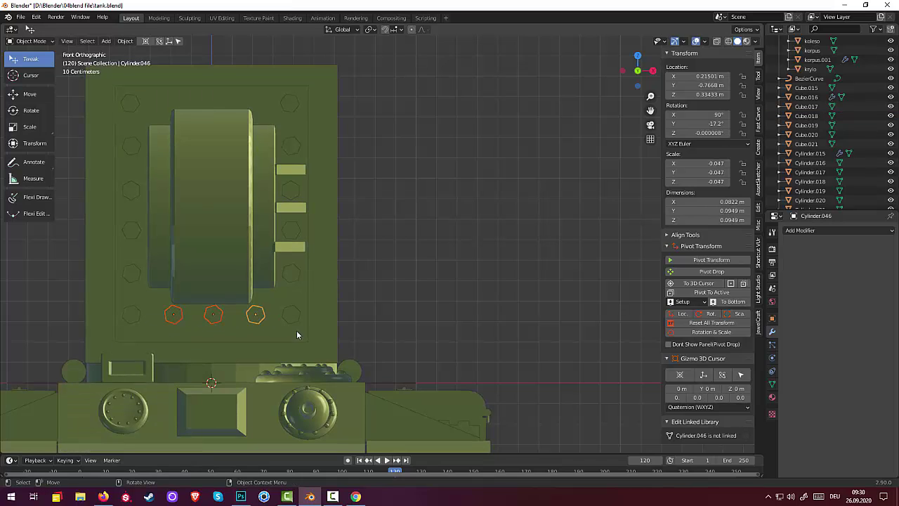
{"action": "key", "text": "shift+d"}
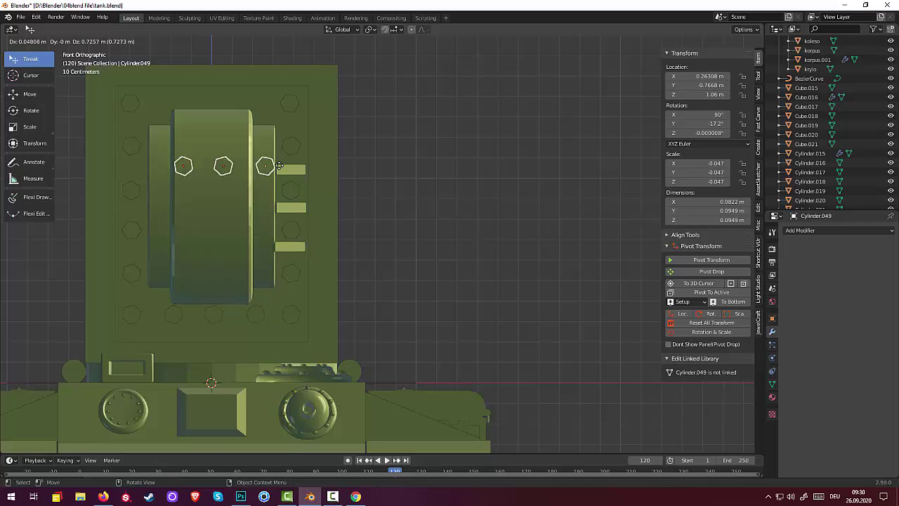
{"action": "key", "text": "z"}
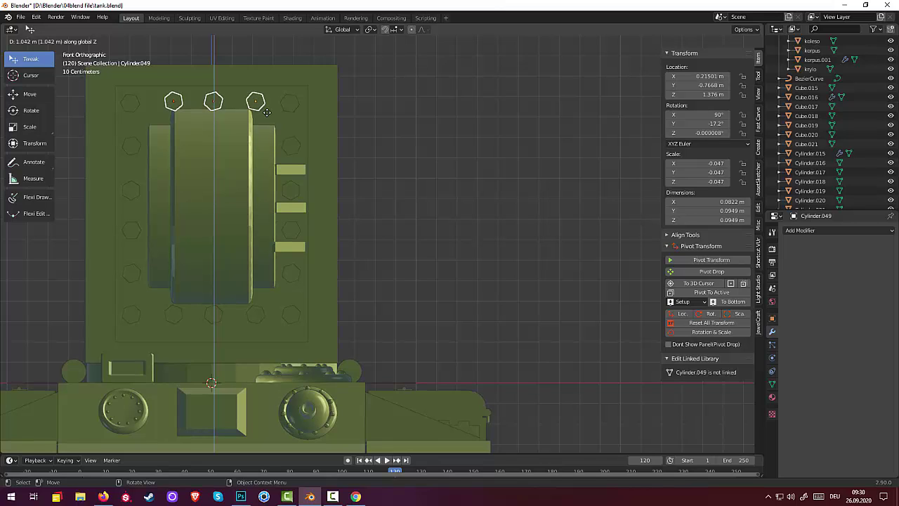
{"action": "left_click", "coordinate": [266, 113]}
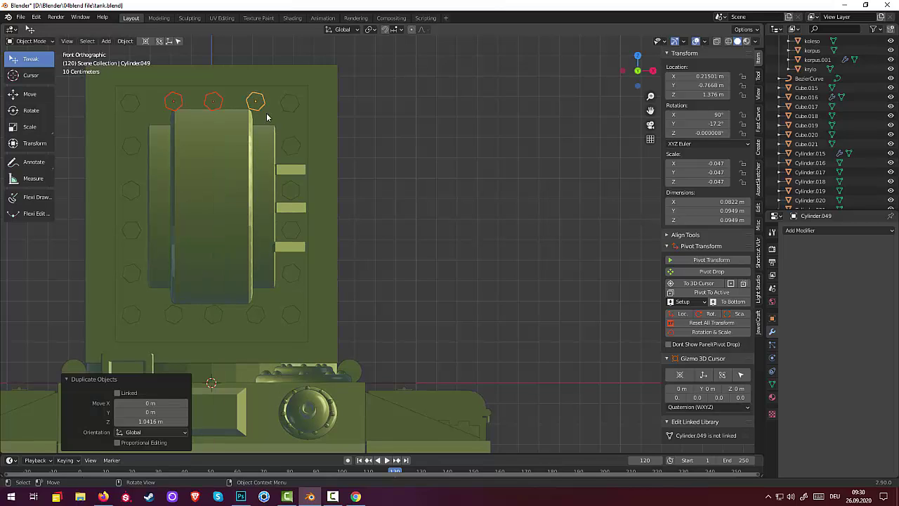
{"action": "left_click", "coordinate": [259, 189]}
{"action": "left_click", "coordinate": [231, 210], "text": "shift"}
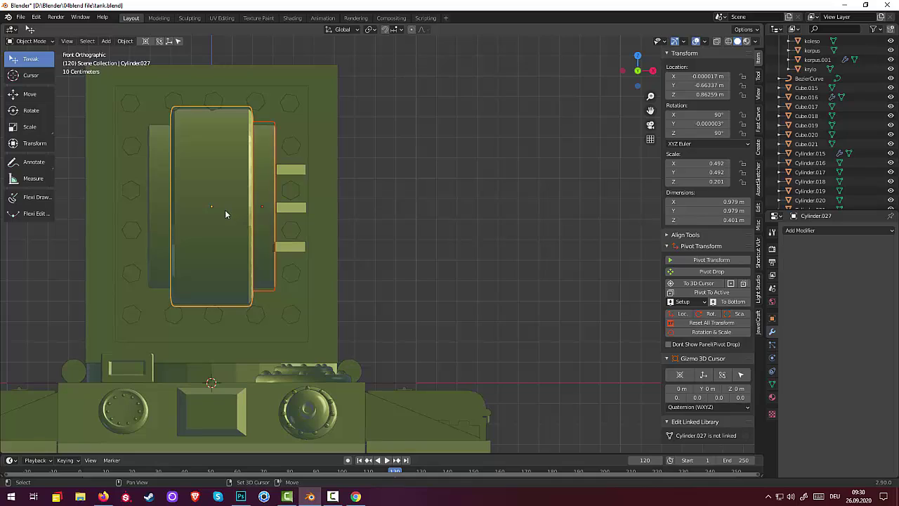
Scale the gun drum and its side cylinders down to 0.917
{"action": "left_click", "coordinate": [162, 220], "text": "shift"}
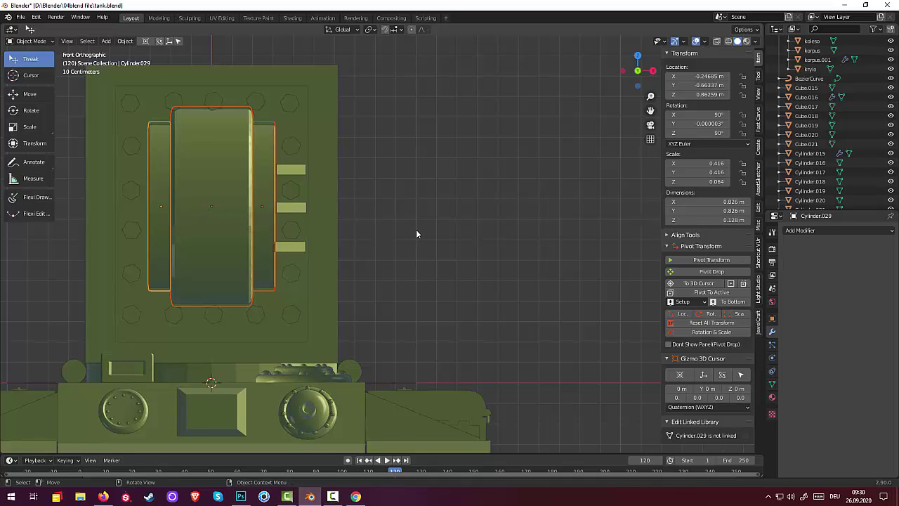
{"action": "key", "text": "s"}
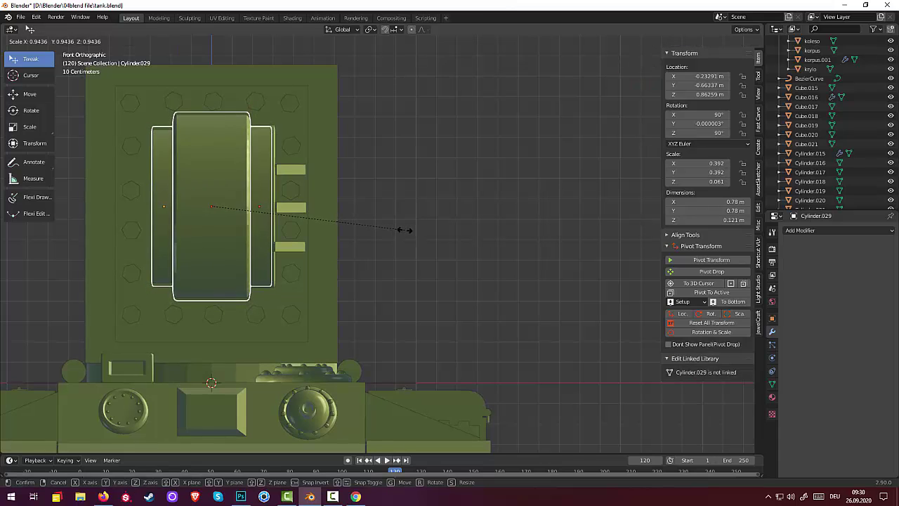
{"action": "left_click", "coordinate": [399, 230]}
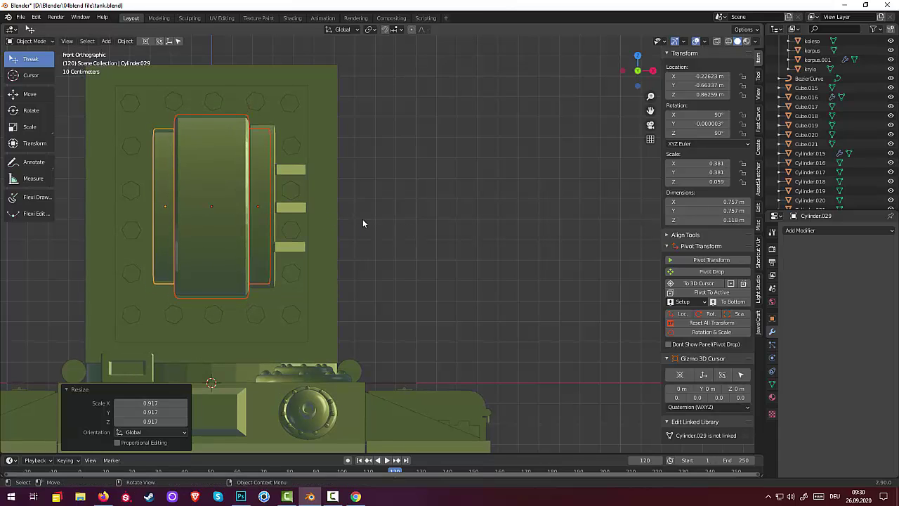
Delete the thin right-hand cylinder and view the tank in angled perspective
{"action": "left_click", "coordinate": [271, 130]}
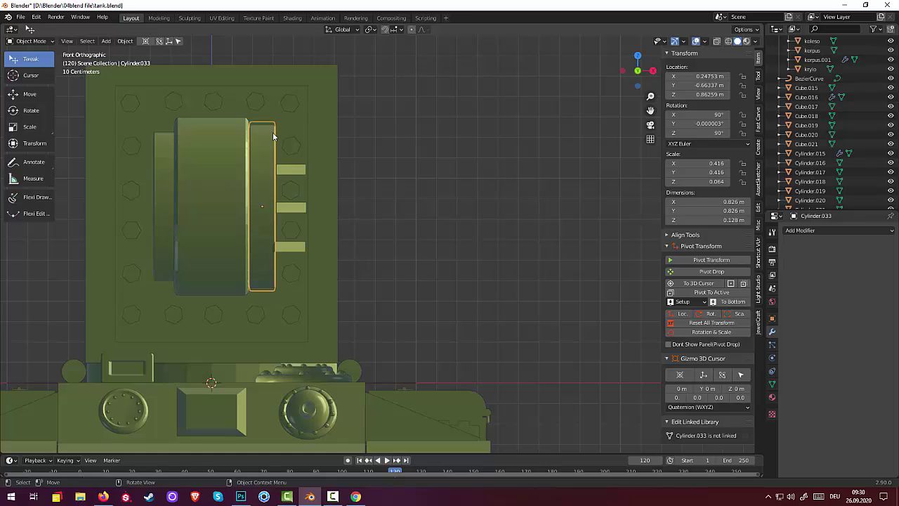
{"action": "key", "text": "Delete"}
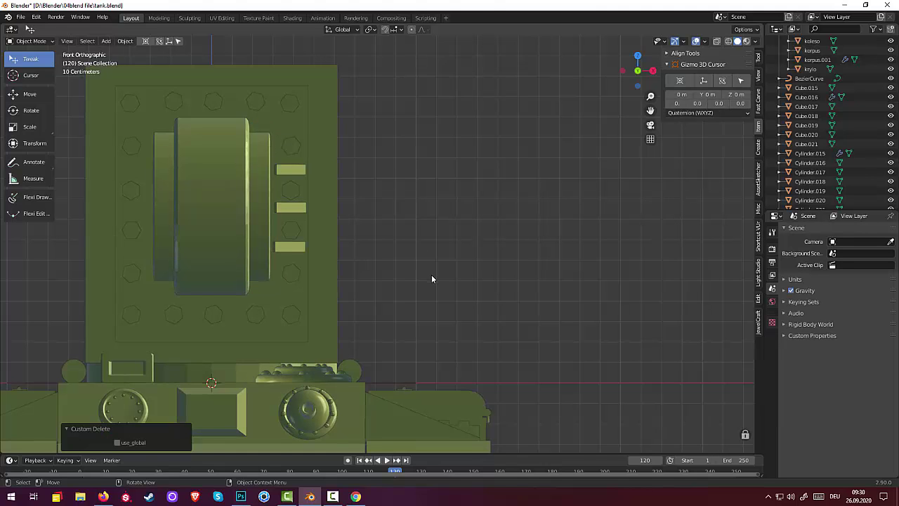
{"action": "key", "text": "KP_5"}
{"action": "mouse_move", "coordinate": [432, 274]}
{"action": "middle_mouse_down"}
{"action": "mouse_move", "coordinate": [392, 285]}
{"action": "mouse_move", "coordinate": [395, 300]}
{"action": "mouse_move", "coordinate": [424, 289]}
{"action": "mouse_move", "coordinate": [426, 277]}
{"action": "middle_mouse_up"}
{"action": "left_click", "coordinate": [301, 227]}
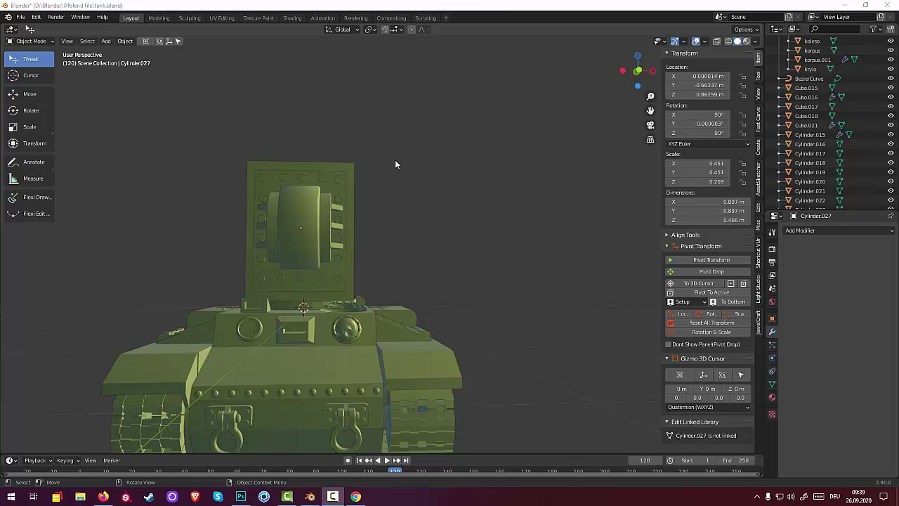
Add a cube, shrink it, and narrow it along X
{"action": "key", "text": "shift+a"}
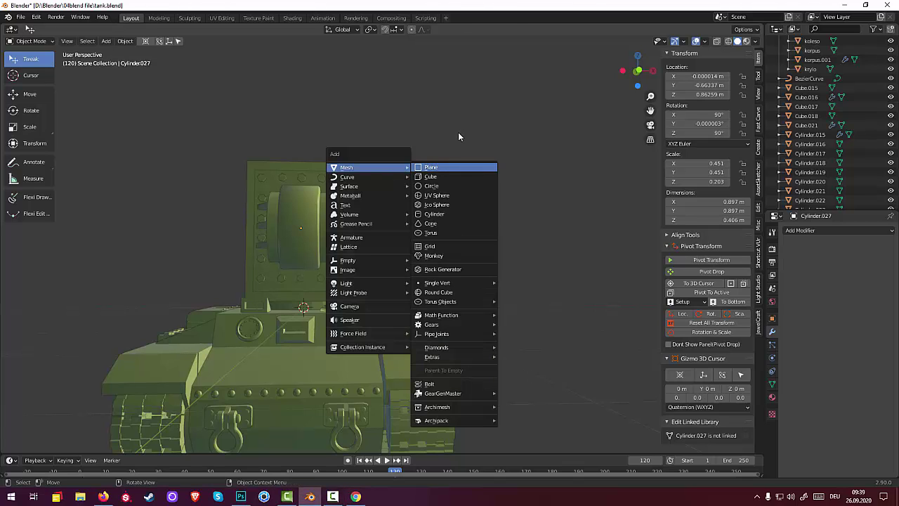
{"action": "key", "text": "Escape"}
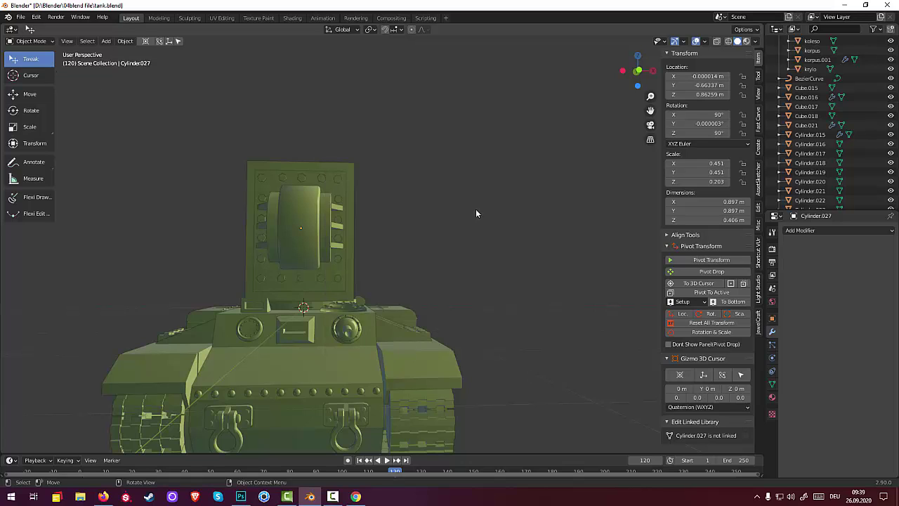
{"action": "key", "text": "shift+a"}
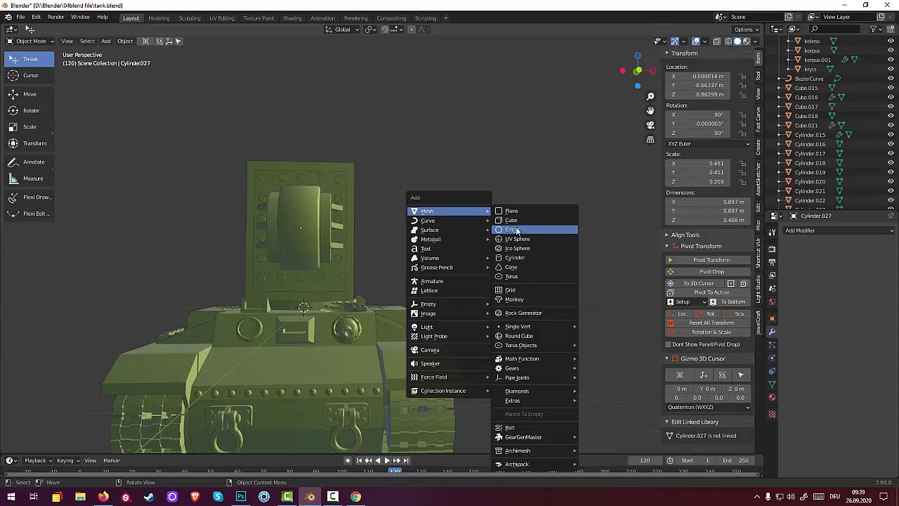
{"action": "left_click", "coordinate": [515, 220]}
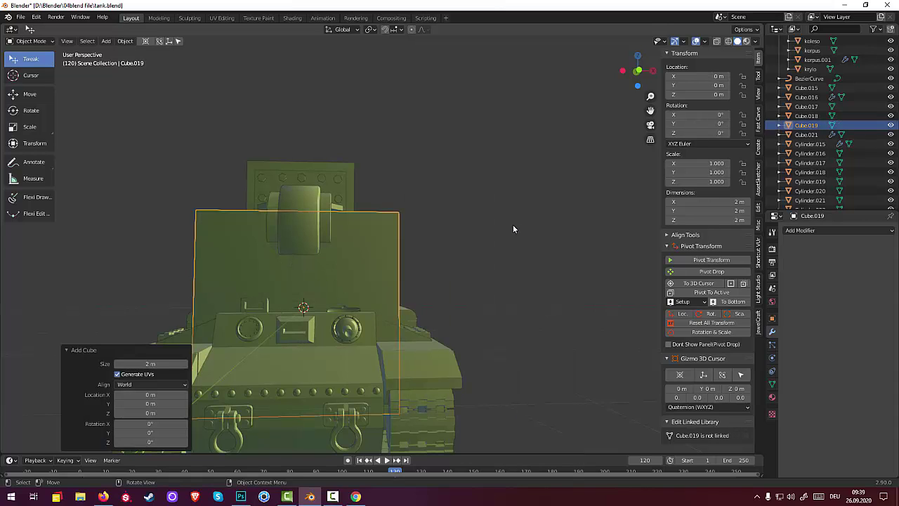
{"action": "middle_click_drag", "start_coordinate": [512, 229], "coordinate": [517, 243], "text": "alt"}
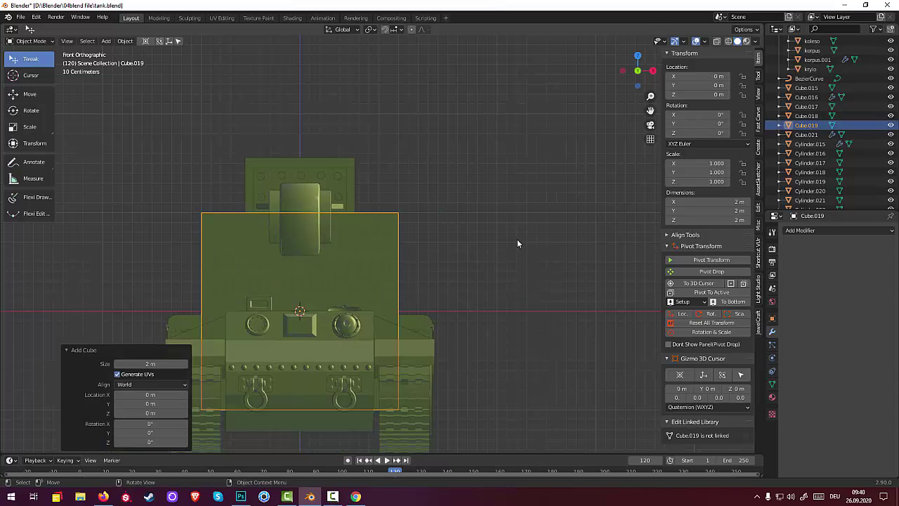
{"action": "key", "text": "s"}
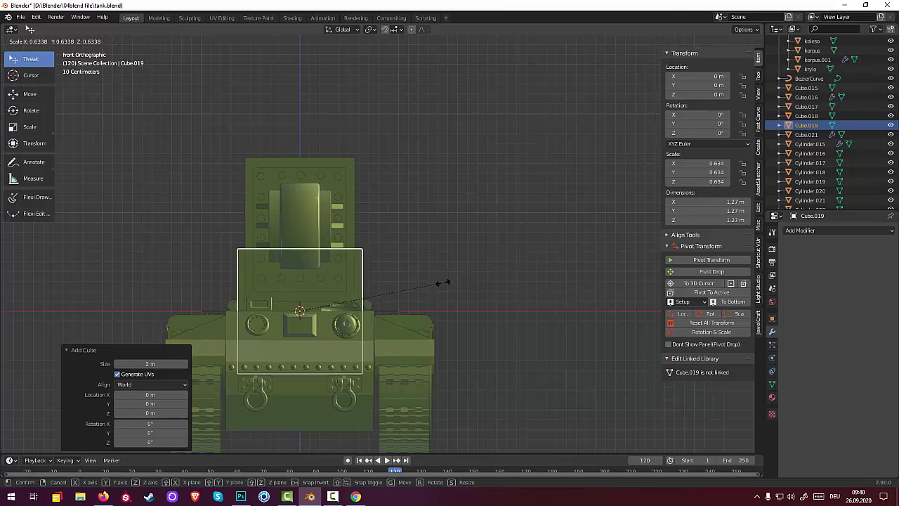
{"action": "left_click", "coordinate": [367, 300]}
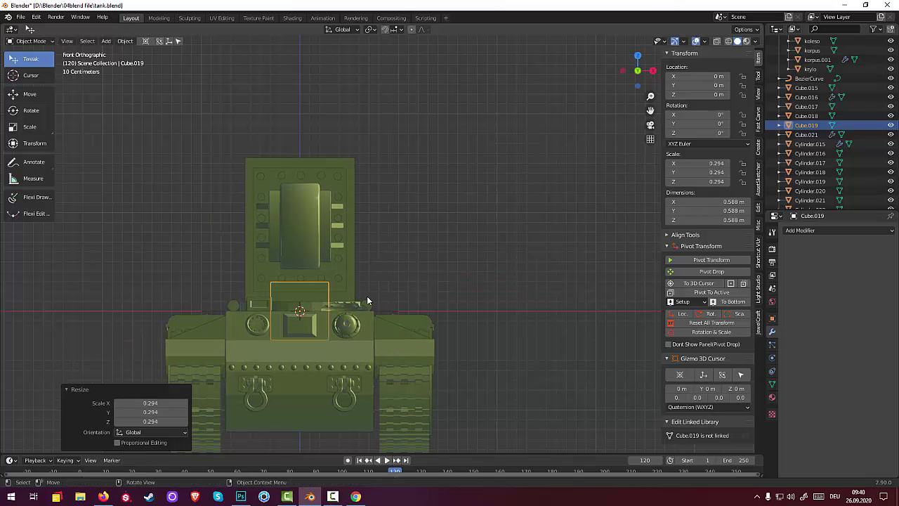
{"action": "key", "text": "s"}
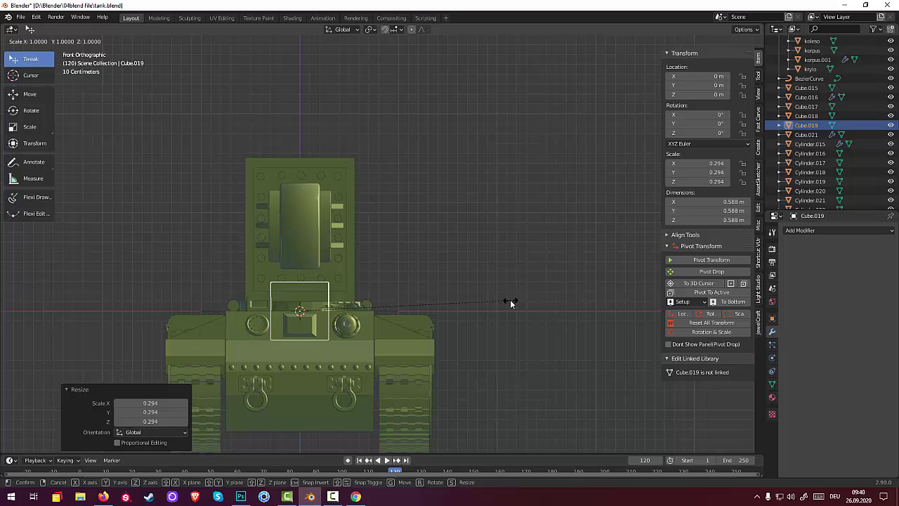
{"action": "key", "text": "x"}
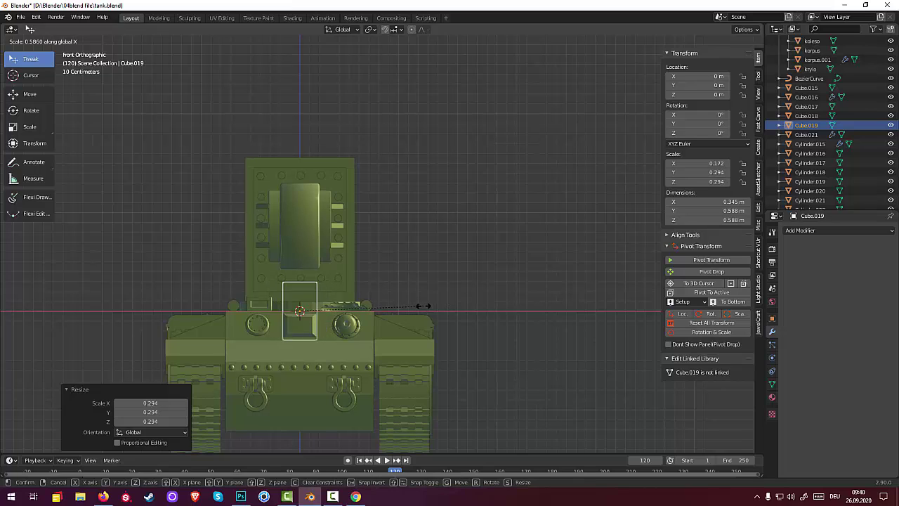
{"action": "left_click", "coordinate": [414, 306]}
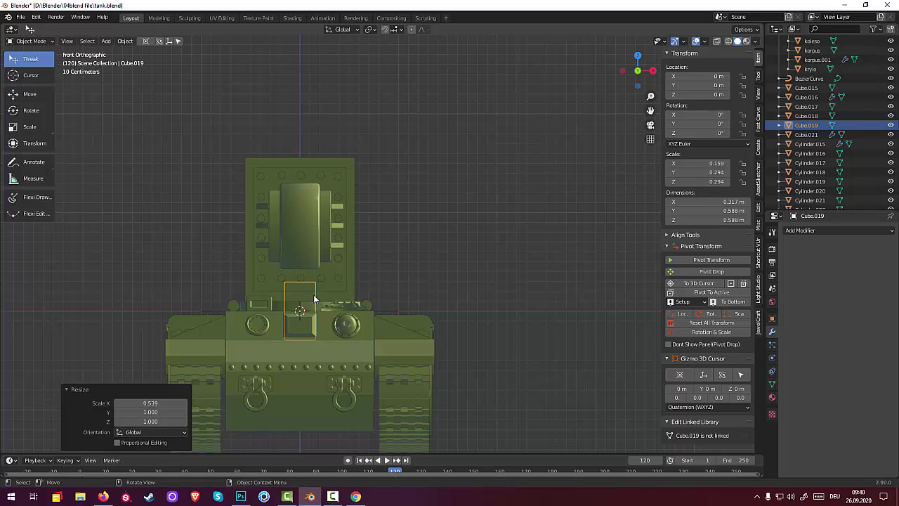
Raise the box onto the mantlet and move it forward to Y -1.1013 m
{"action": "key", "text": "g"}
{"action": "key", "text": "z"}
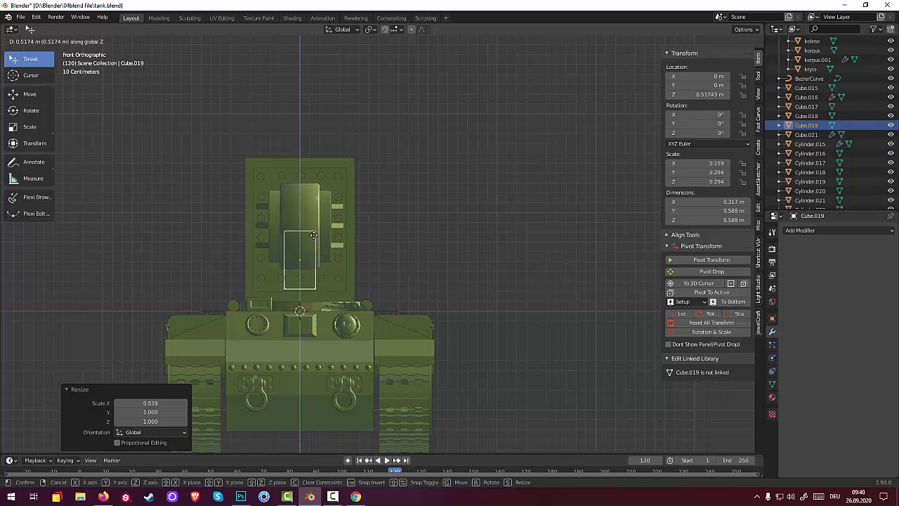
{"action": "left_click", "coordinate": [315, 208]}
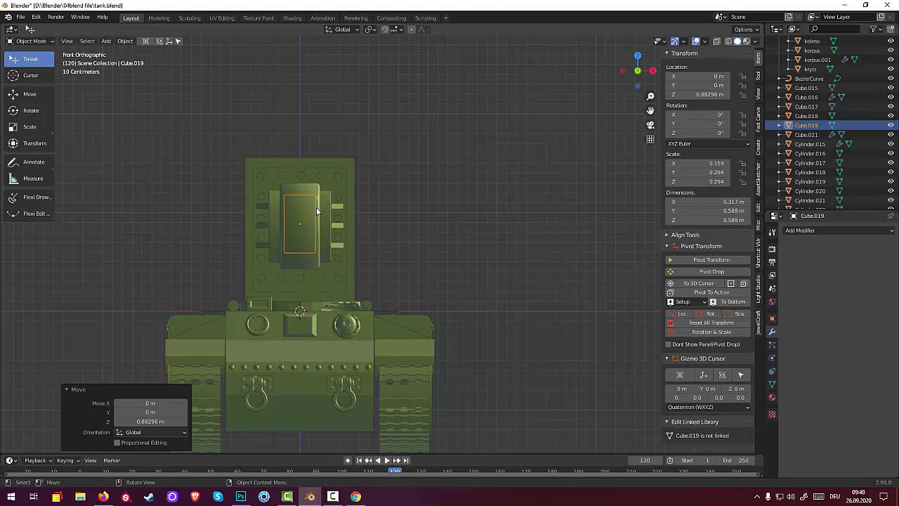
{"action": "mouse_move", "coordinate": [426, 225]}
{"action": "middle_mouse_down"}
{"action": "mouse_move", "coordinate": [351, 256]}
{"action": "mouse_move", "coordinate": [315, 238]}
{"action": "middle_mouse_up"}
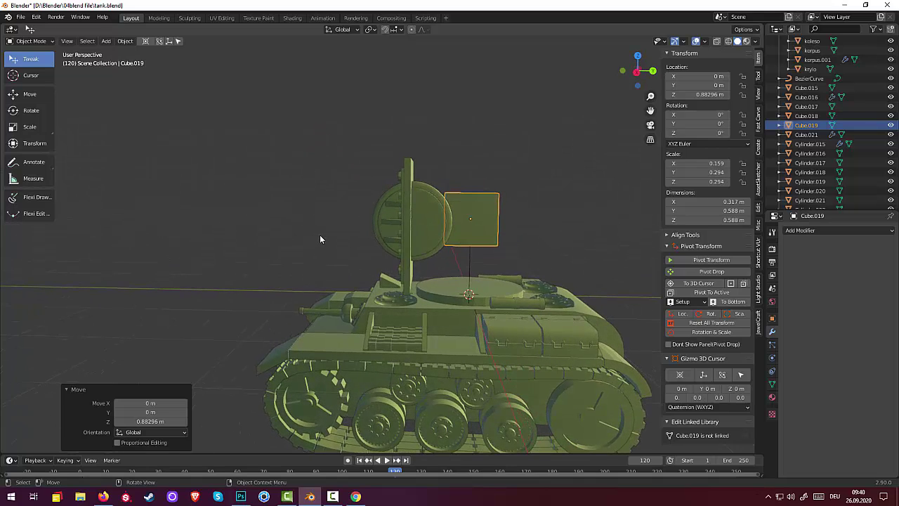
{"action": "key", "text": "KP_3"}
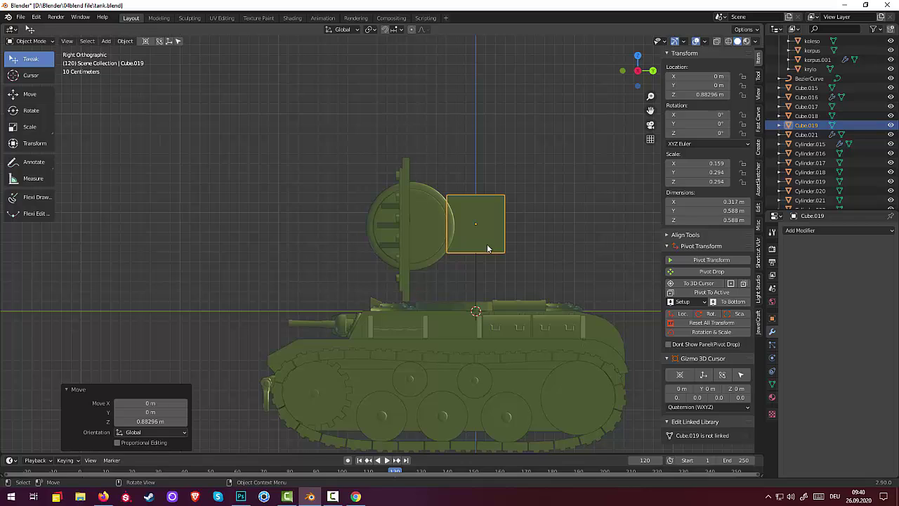
{"action": "key", "text": "g"}
{"action": "key", "text": "y"}
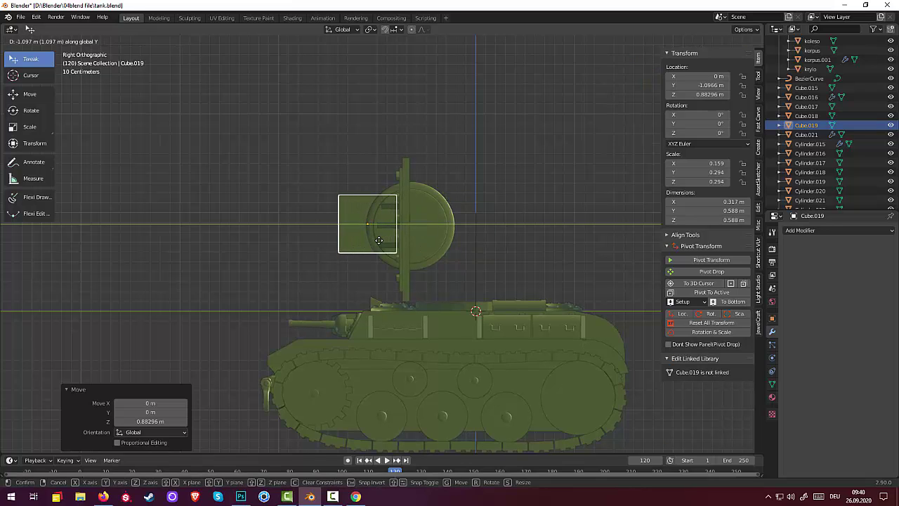
{"action": "left_click", "coordinate": [379, 241]}
{"action": "middle_click_drag", "start_coordinate": [423, 242], "coordinate": [569, 250]}
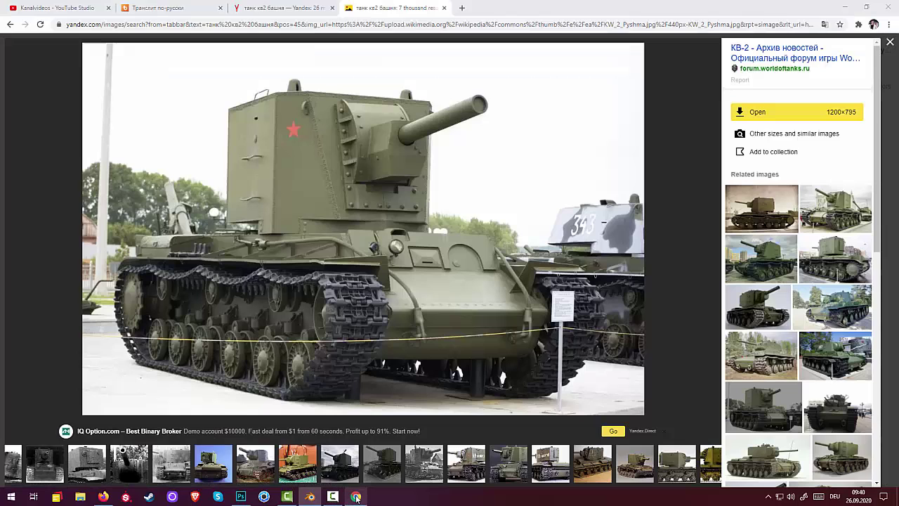
{"action": "left_click", "coordinate": [356, 496]}
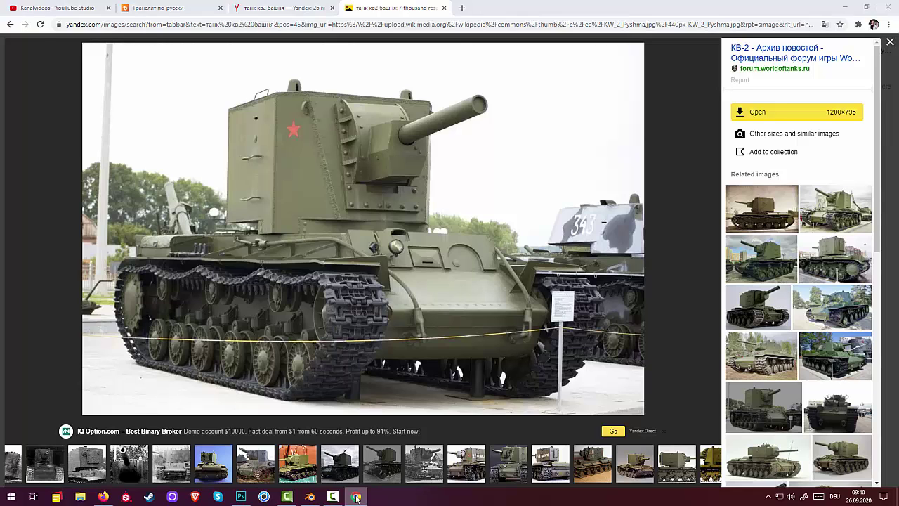
{"action": "left_click", "coordinate": [356, 496]}
{"action": "middle_click_drag", "start_coordinate": [356, 266], "coordinate": [347, 260]}
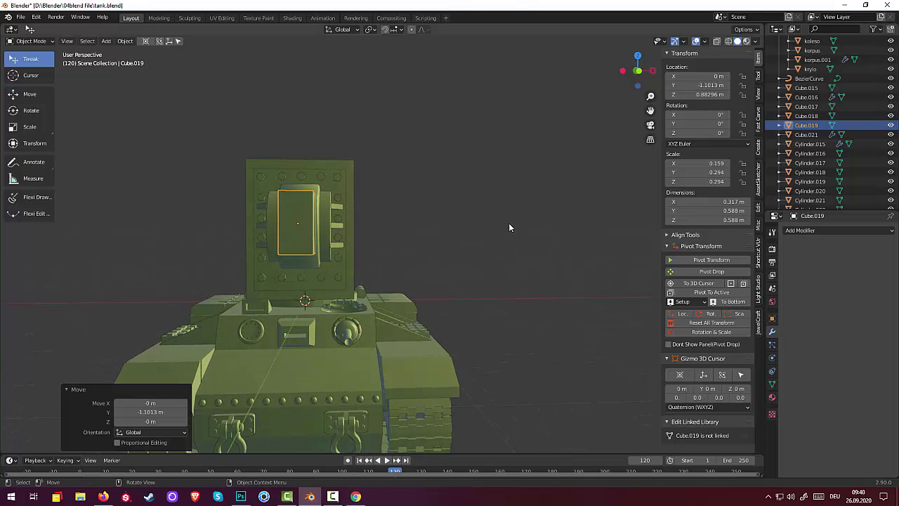
Scale Cube.019 by 0.871 along Z to a 0.512 m height
{"action": "key", "text": "s"}
{"action": "key", "text": "z"}
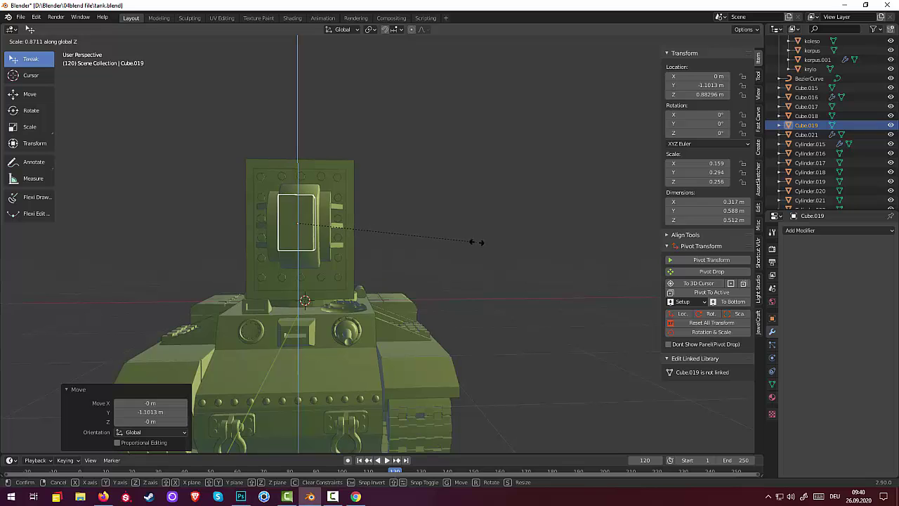
{"action": "left_click", "coordinate": [477, 241]}
{"action": "middle_click_drag", "start_coordinate": [449, 238], "coordinate": [456, 249]}
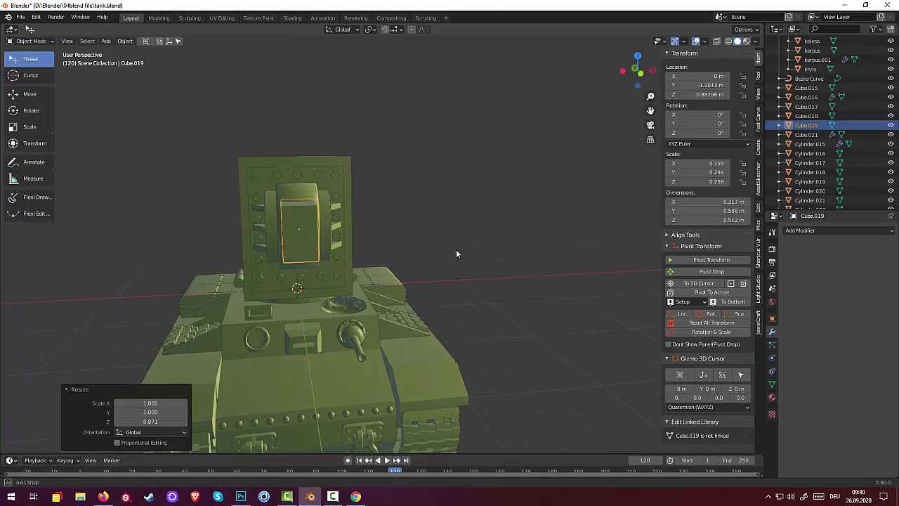
{"action": "middle_click_drag", "start_coordinate": [398, 257], "coordinate": [387, 239]}
Reselect the mantlet box, briefly entering and leaving Edit Mode
{"action": "left_click", "coordinate": [304, 240]}
{"action": "left_click", "coordinate": [304, 239]}
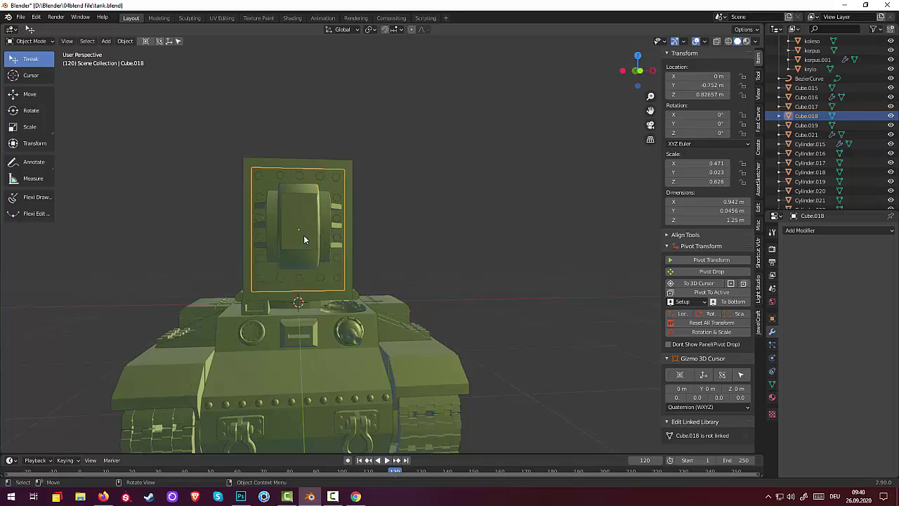
{"action": "left_click", "coordinate": [304, 239]}
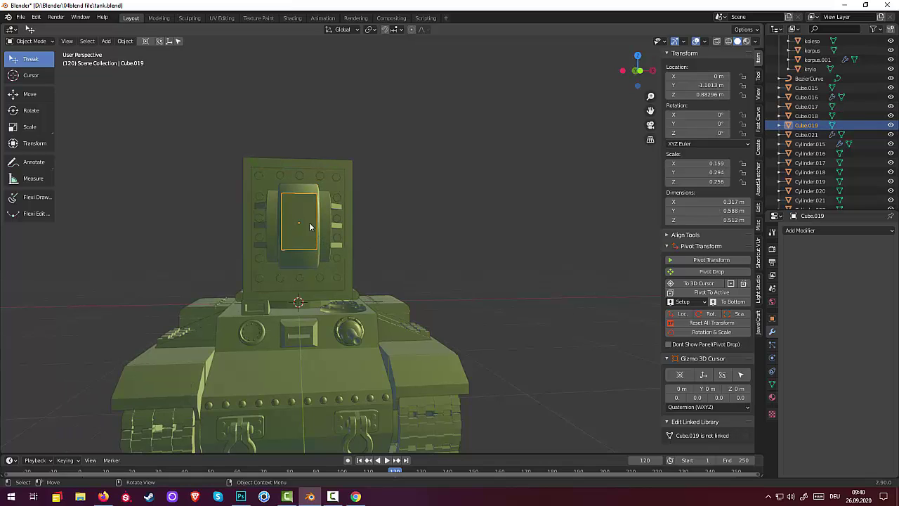
{"action": "left_click", "coordinate": [30, 42]}
{"action": "left_click", "coordinate": [30, 63]}
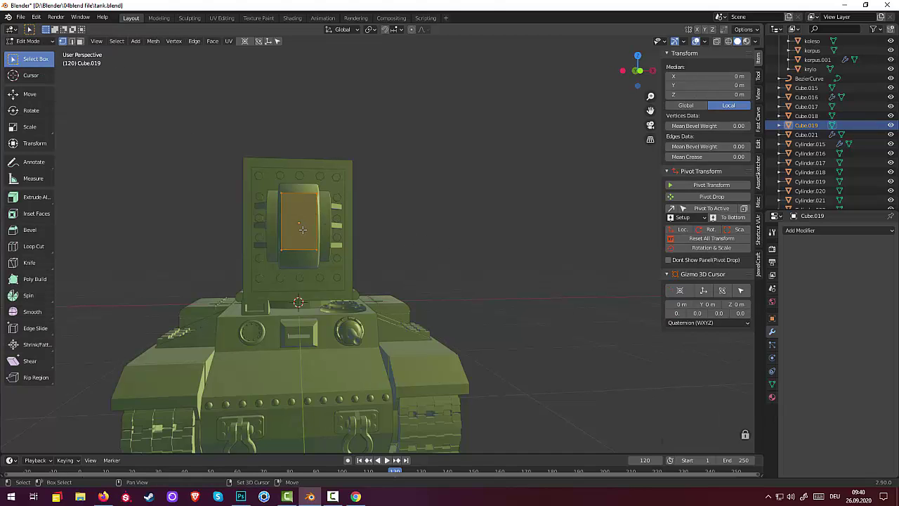
{"action": "key", "text": "Tab"}
{"action": "mouse_move", "coordinate": [419, 223]}
{"action": "middle_mouse_down"}
{"action": "mouse_move", "coordinate": [497, 239]}
{"action": "mouse_move", "coordinate": [401, 279]}
{"action": "middle_mouse_up"}
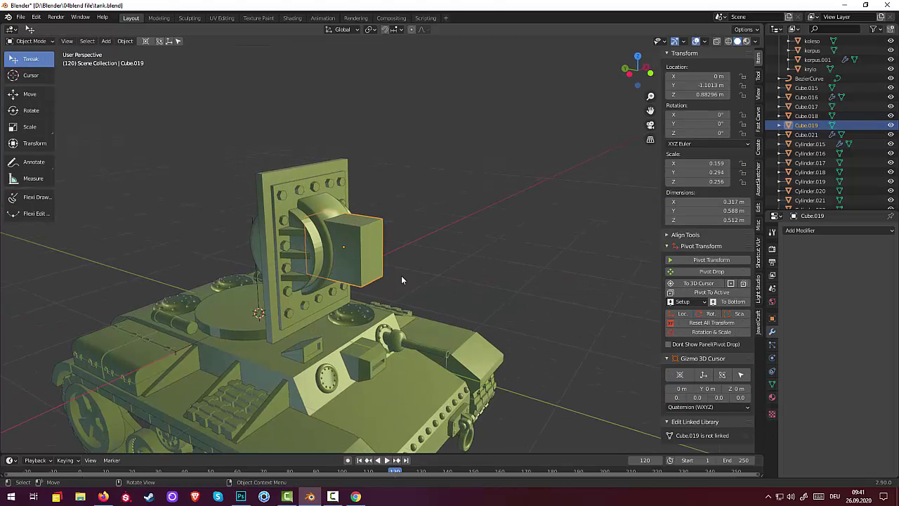
{"action": "left_click", "coordinate": [347, 264]}
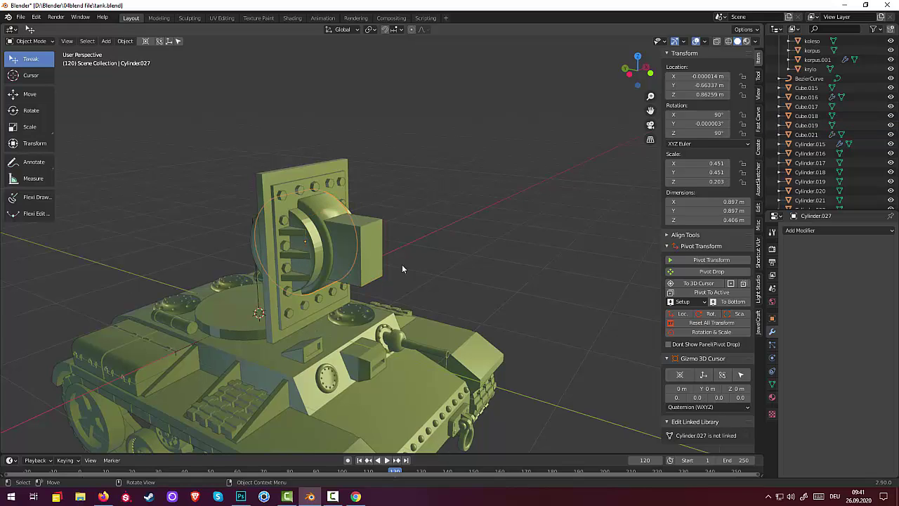
{"action": "left_click", "coordinate": [375, 261]}
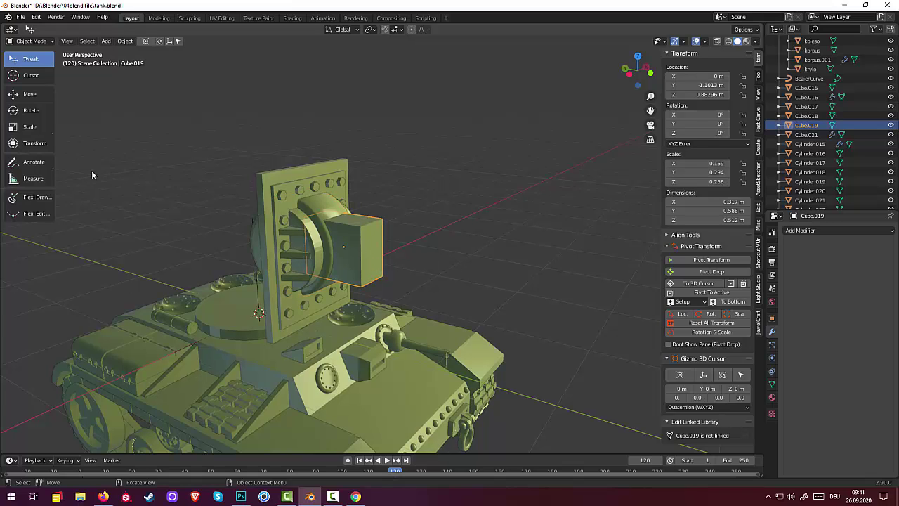
In Edit Mode, add a centred loop cut around Cube.019
{"action": "left_click", "coordinate": [28, 41]}
{"action": "left_click", "coordinate": [37, 64]}
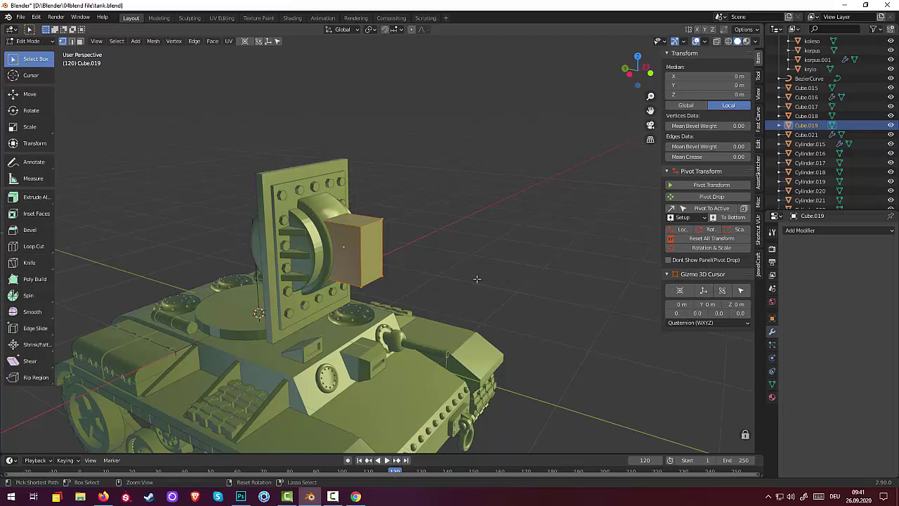
{"action": "left_click", "coordinate": [384, 267]}
{"action": "key", "text": "ctrl+r"}
{"action": "left_click", "coordinate": [384, 266]}
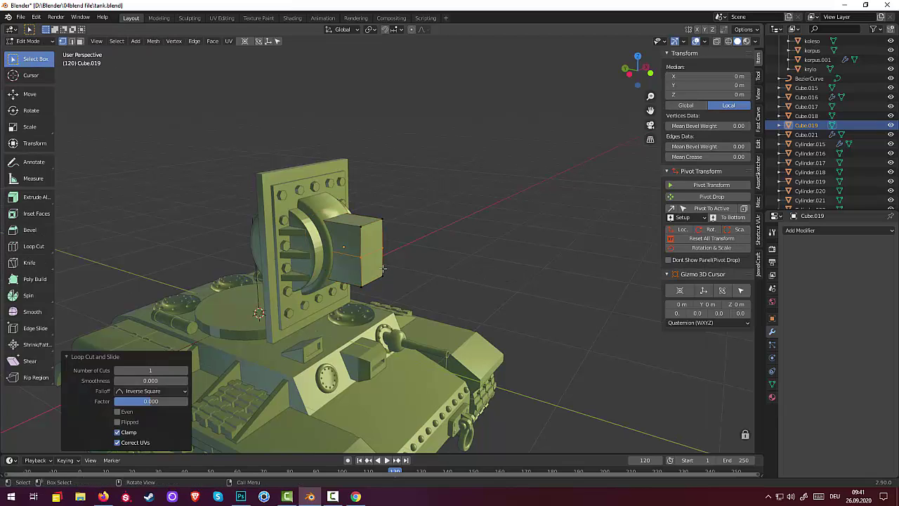
{"action": "right_click", "coordinate": [384, 267]}
{"action": "key", "text": "Escape"}
Edge-slide the new loop off-centre by a factor of 0.177
{"action": "middle_click_drag", "start_coordinate": [436, 265], "coordinate": [313, 216]}
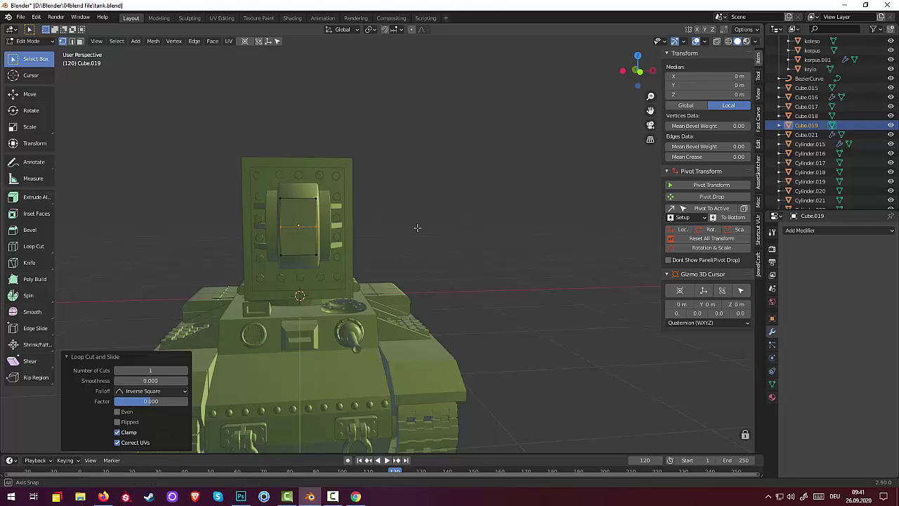
{"action": "middle_click_drag", "start_coordinate": [415, 227], "coordinate": [457, 237]}
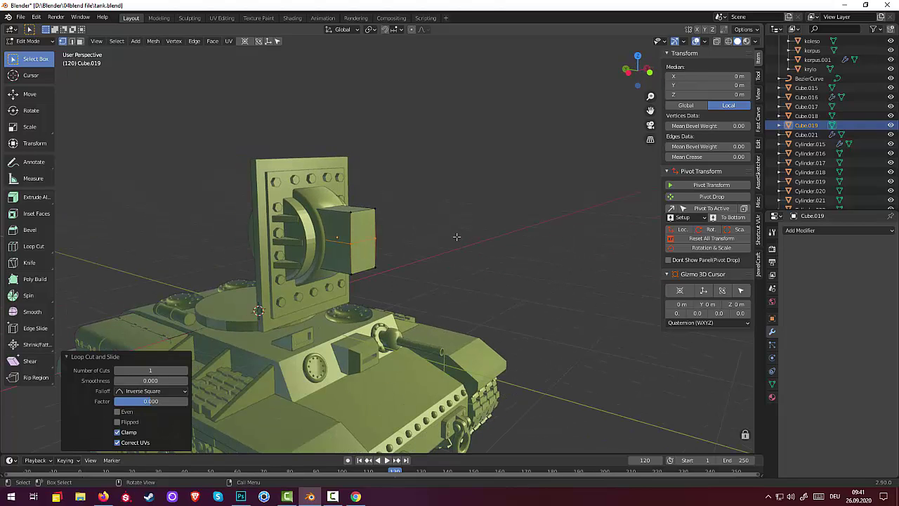
{"action": "key", "text": "g"}
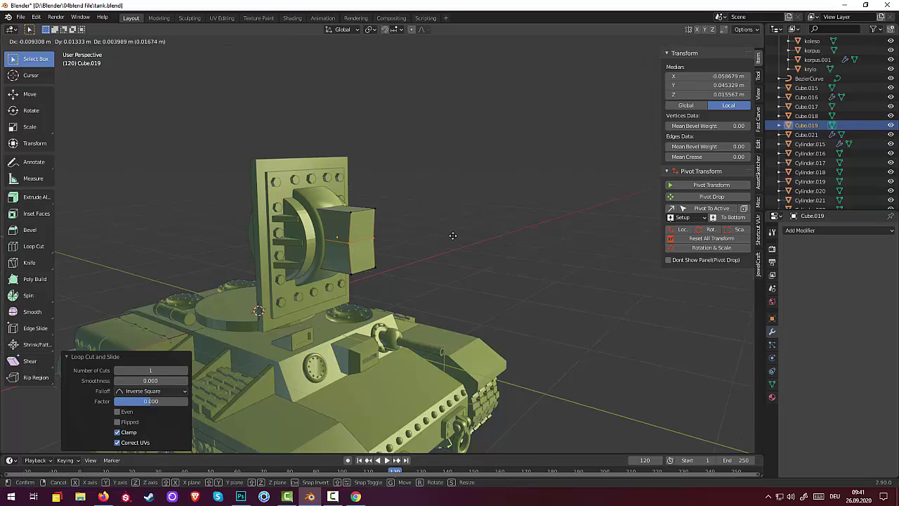
{"action": "key", "text": "g"}
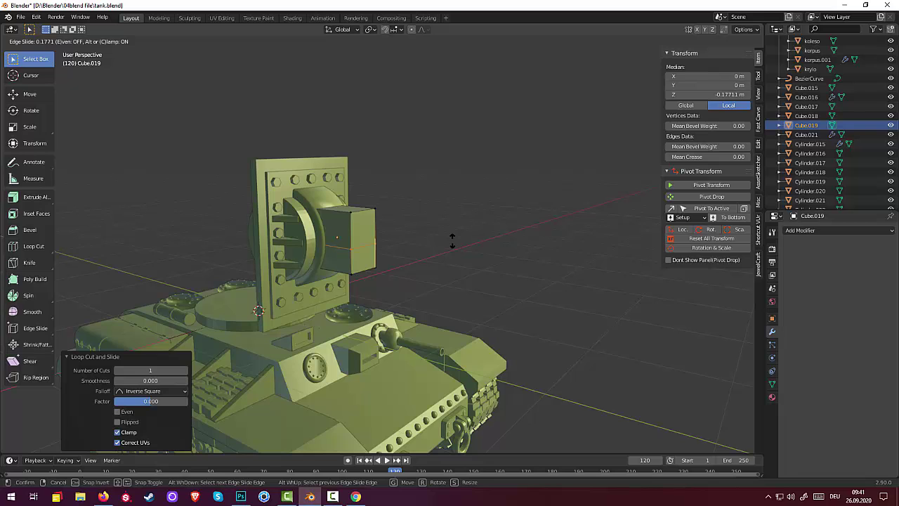
{"action": "left_click", "coordinate": [452, 240]}
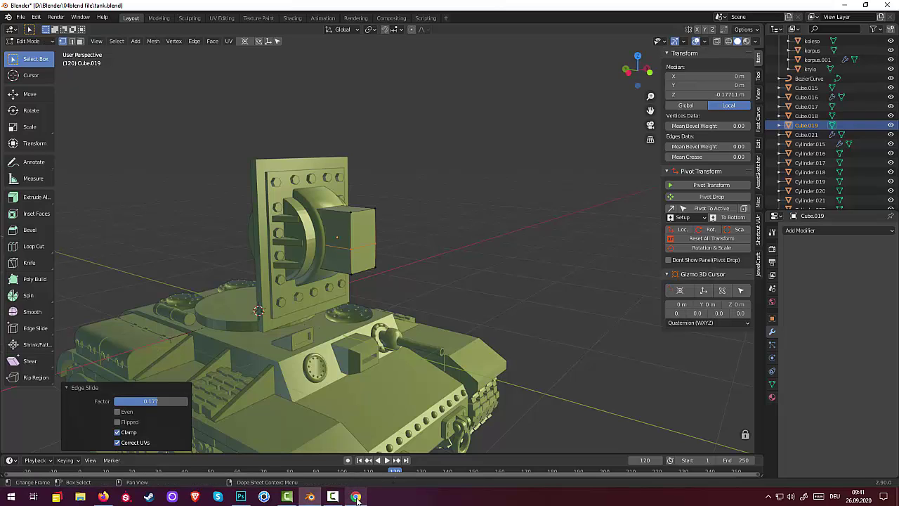
{"action": "left_click", "coordinate": [356, 496]}
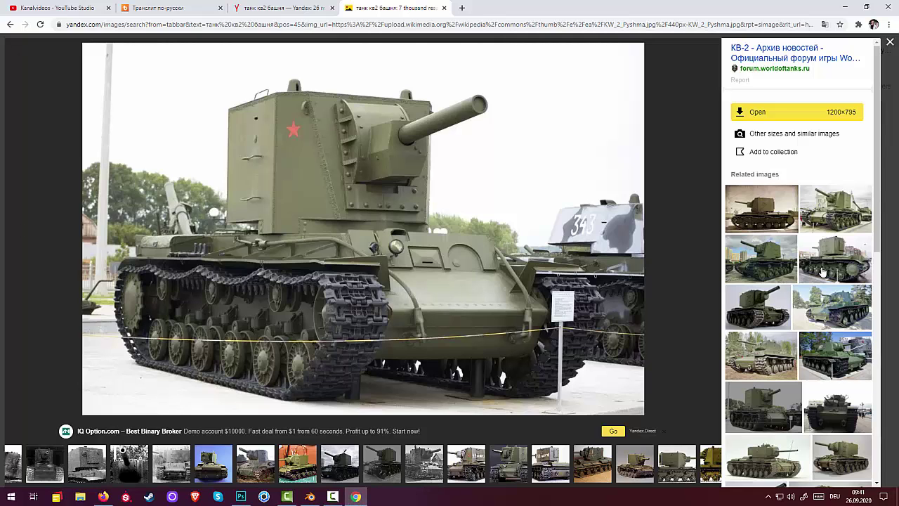
{"action": "left_click", "coordinate": [840, 216]}
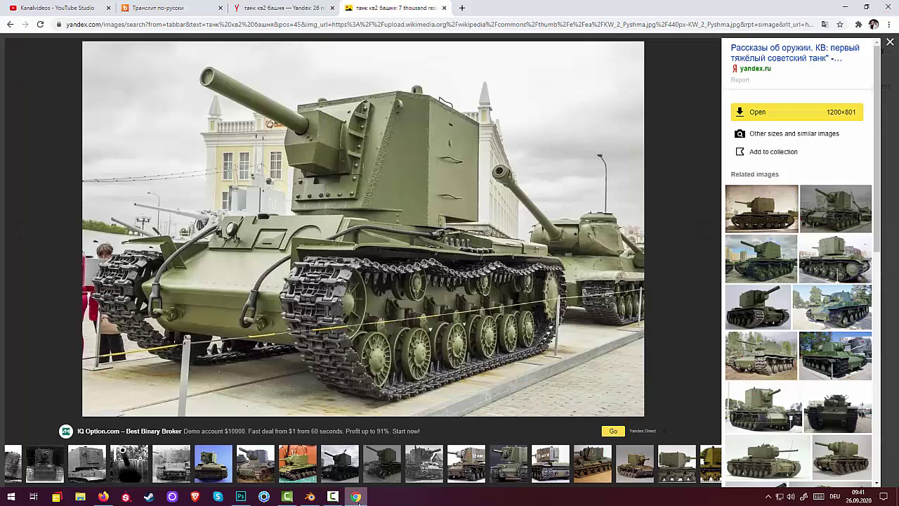
{"action": "left_click", "coordinate": [309, 497]}
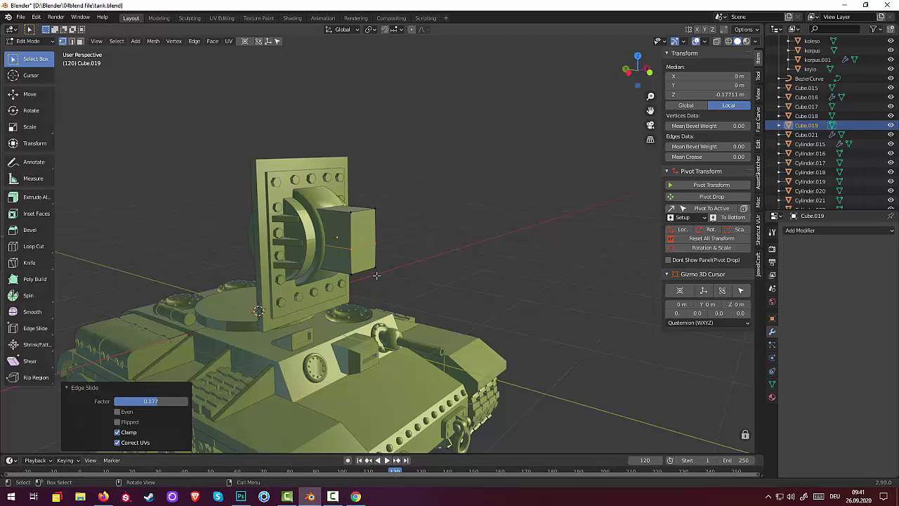
Select the box's front edge loop and narrow it along X to 0.654
{"action": "middle_click_drag", "start_coordinate": [330, 302], "coordinate": [339, 301]}
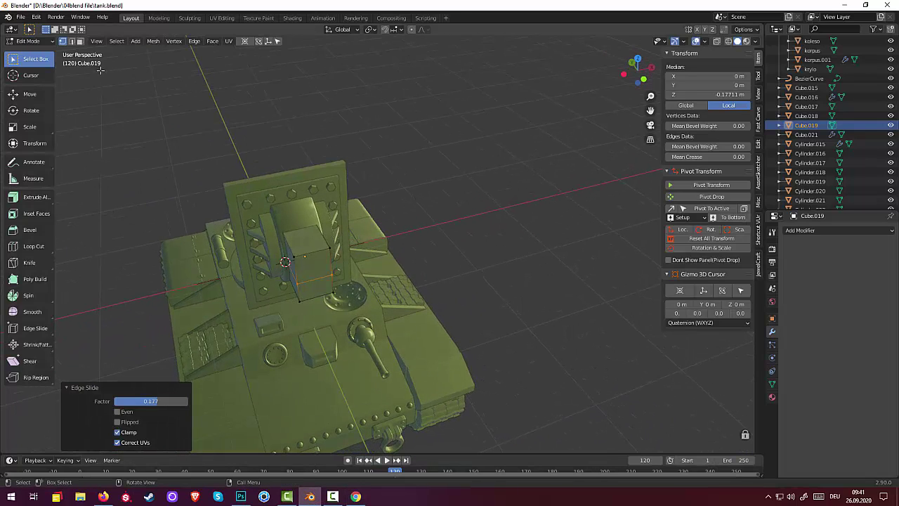
{"action": "left_click", "coordinate": [70, 40]}
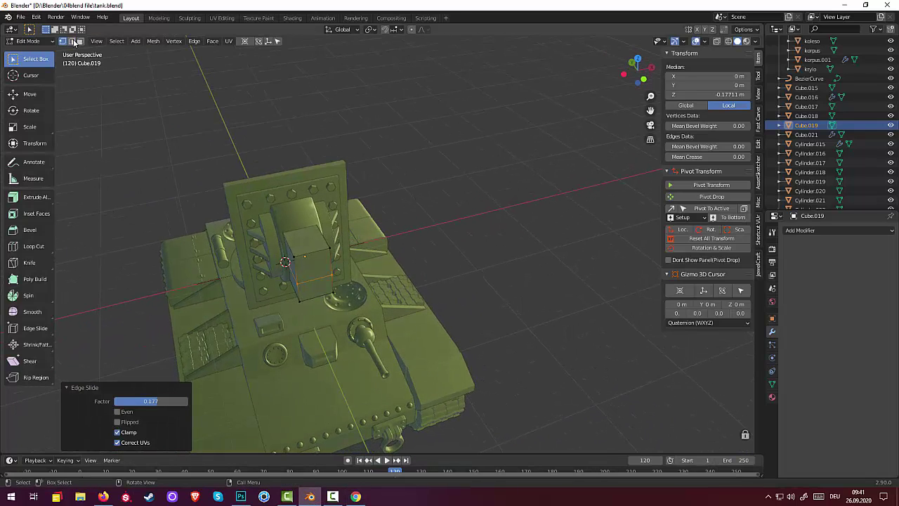
{"action": "left_click", "coordinate": [323, 240]}
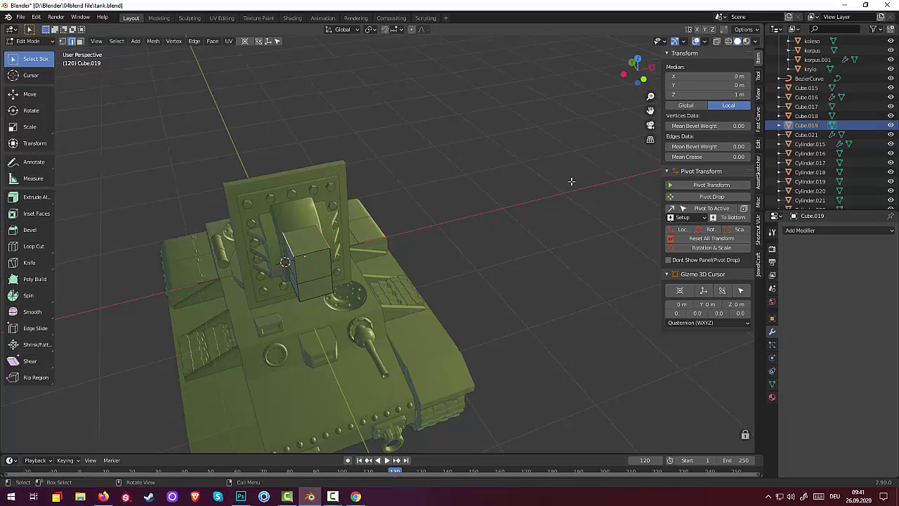
{"action": "key", "text": "s"}
{"action": "key", "text": "x"}
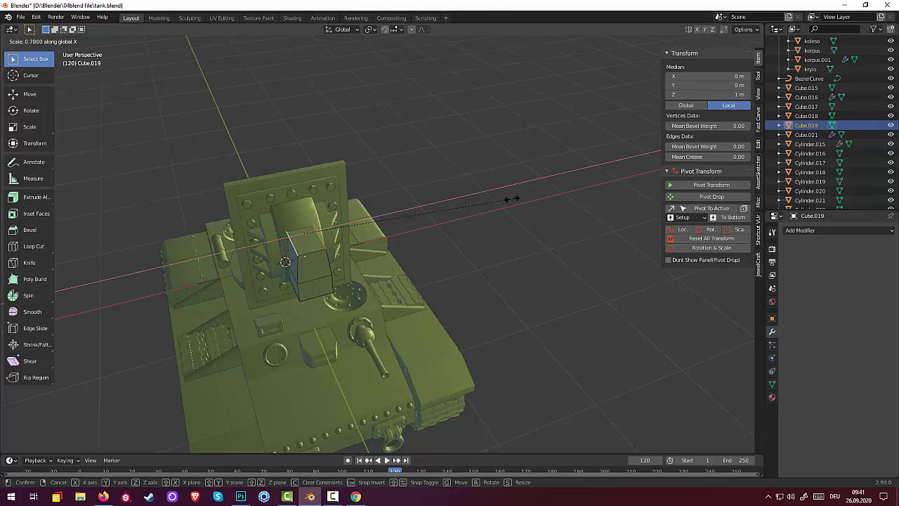
{"action": "left_click", "coordinate": [480, 214]}
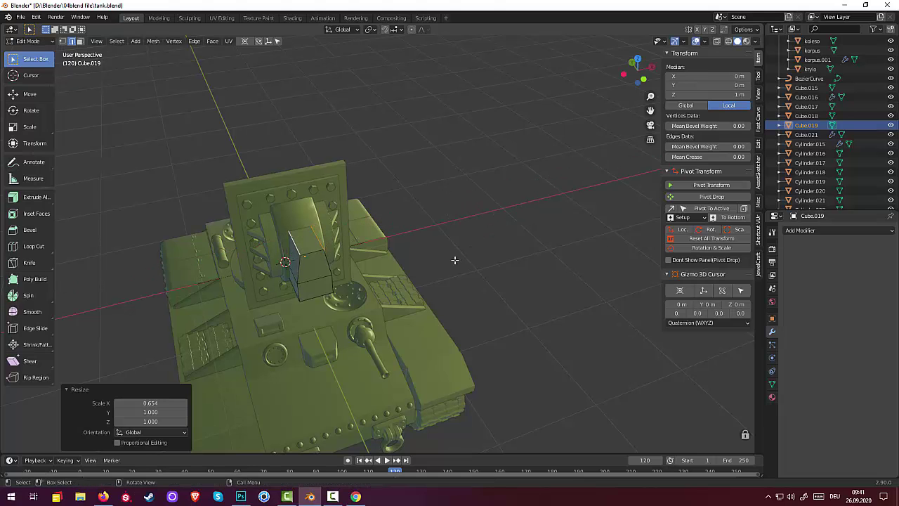
Change the selected part of the box, cancel a second X scale, and deselect all
{"action": "middle_click_drag", "start_coordinate": [453, 257], "coordinate": [452, 214]}
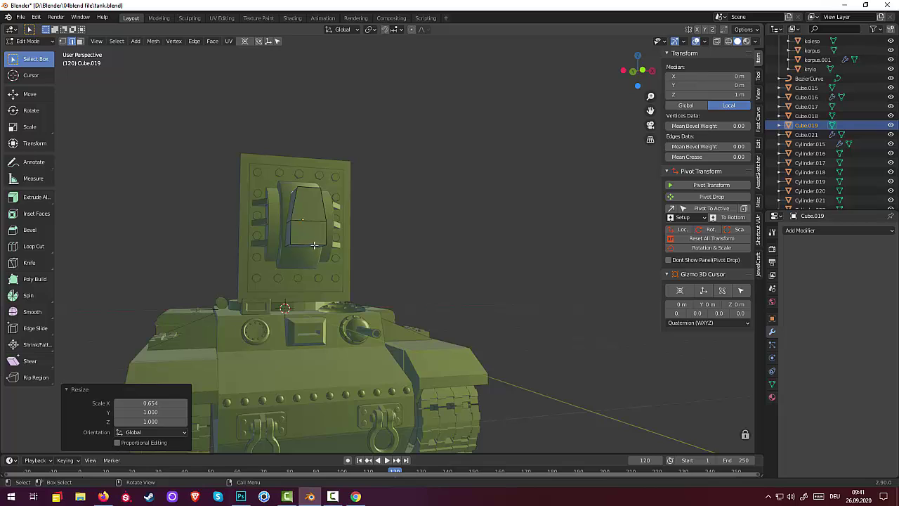
{"action": "middle_click_drag", "start_coordinate": [333, 241], "coordinate": [323, 225]}
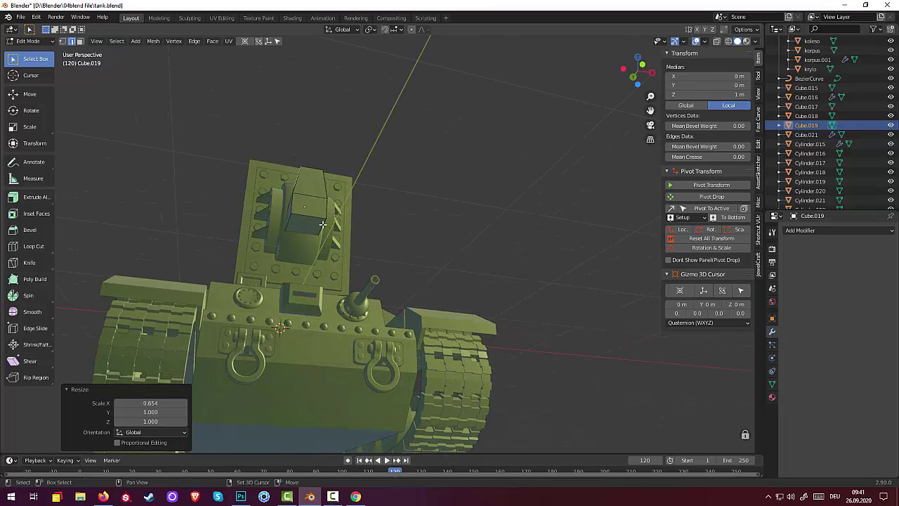
{"action": "left_click", "coordinate": [323, 226], "text": "shift"}
{"action": "left_click", "coordinate": [312, 232], "text": "shift"}
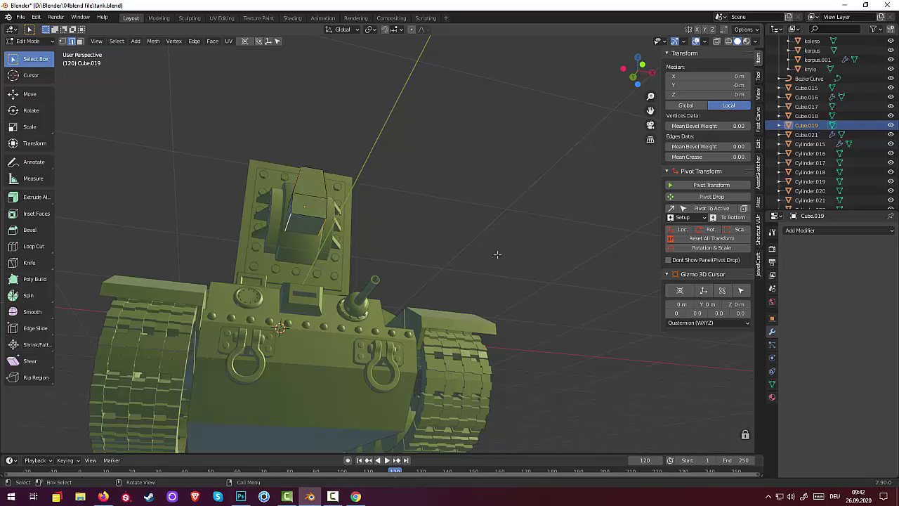
{"action": "key", "text": "s"}
{"action": "key", "text": "x"}
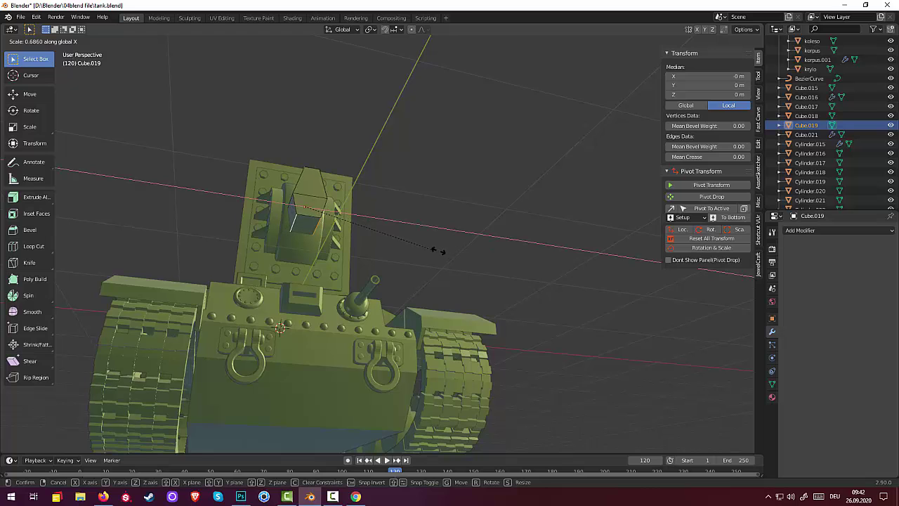
{"action": "key", "text": "Escape"}
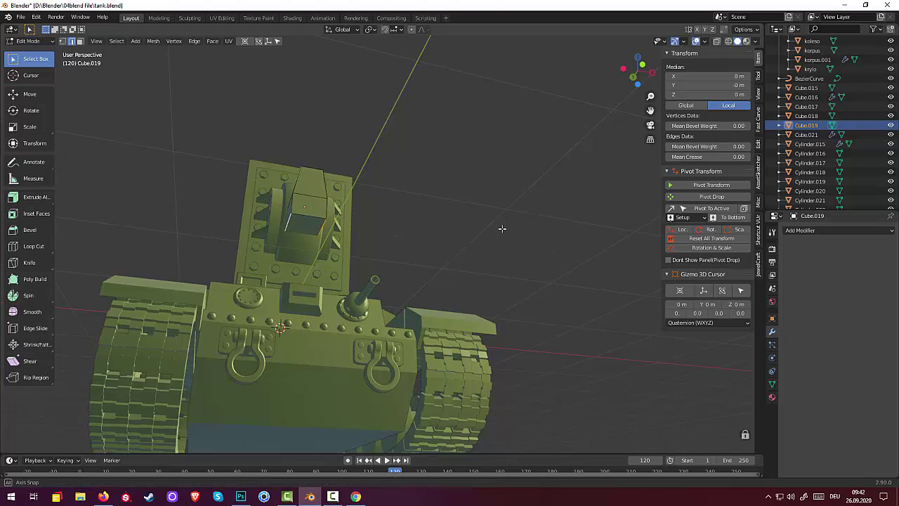
{"action": "mouse_move", "coordinate": [460, 250]}
{"action": "middle_mouse_down"}
{"action": "mouse_move", "coordinate": [485, 284]}
{"action": "mouse_move", "coordinate": [479, 227]}
{"action": "mouse_move", "coordinate": [468, 232]}
{"action": "middle_mouse_up"}
{"action": "left_click", "coordinate": [484, 284]}
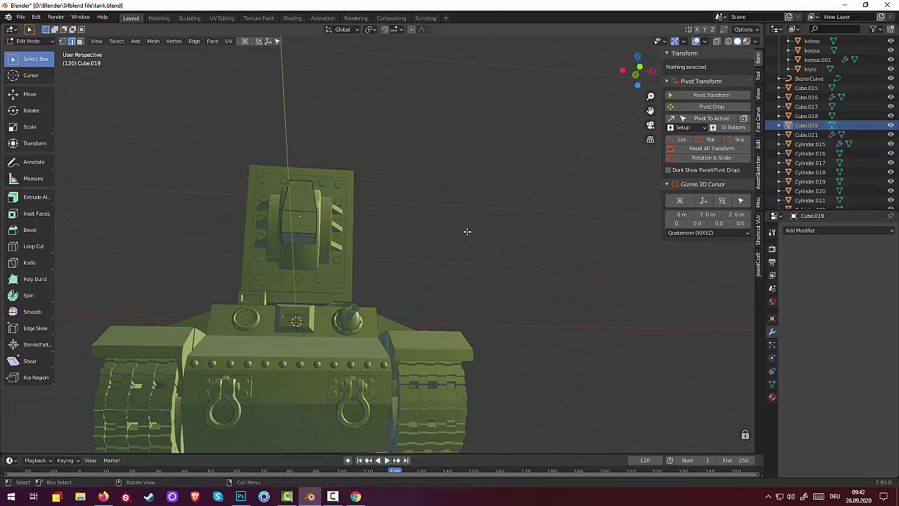
Narrow the box's outer element along X to 0.851
{"action": "left_click", "coordinate": [315, 239]}
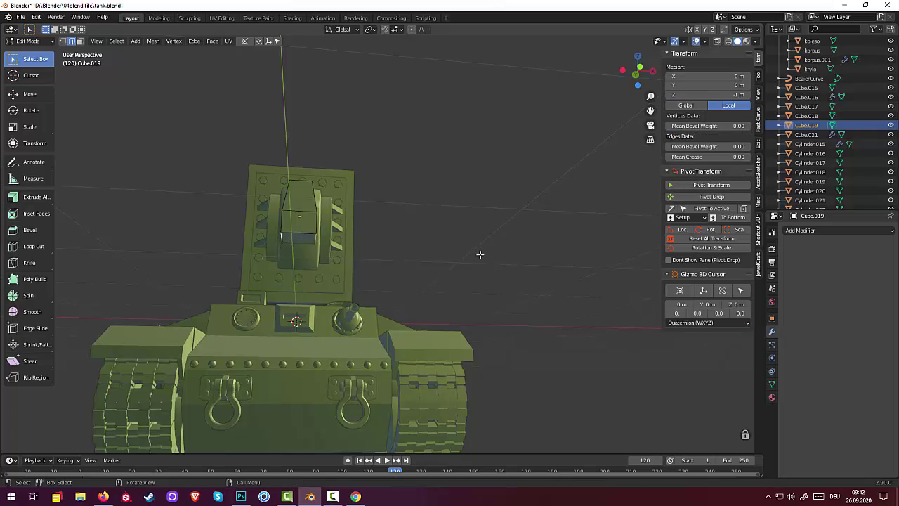
{"action": "key", "text": "s"}
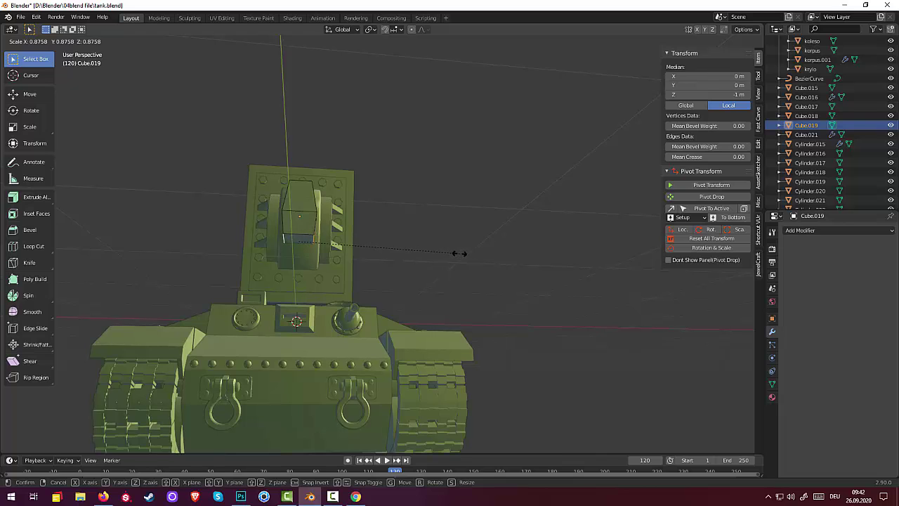
{"action": "key", "text": "x"}
{"action": "left_click", "coordinate": [455, 253]}
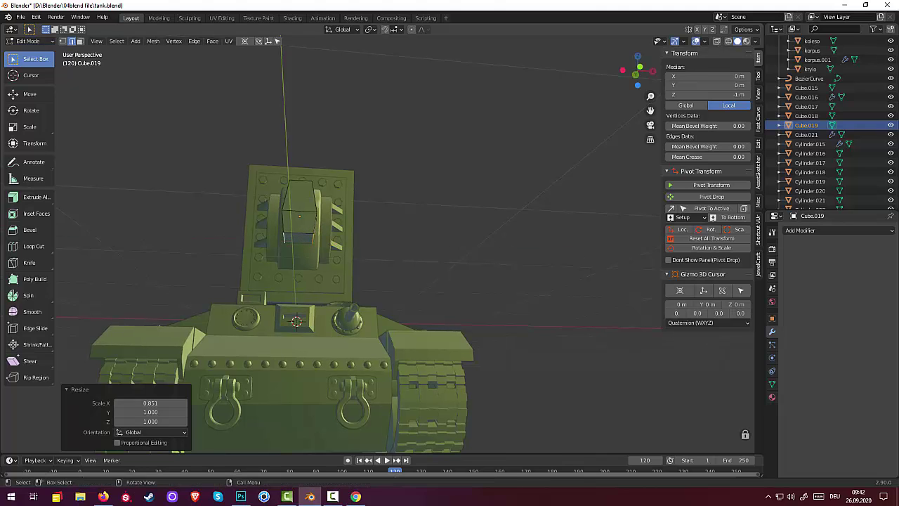
{"action": "middle_click_drag", "start_coordinate": [473, 229], "coordinate": [540, 245]}
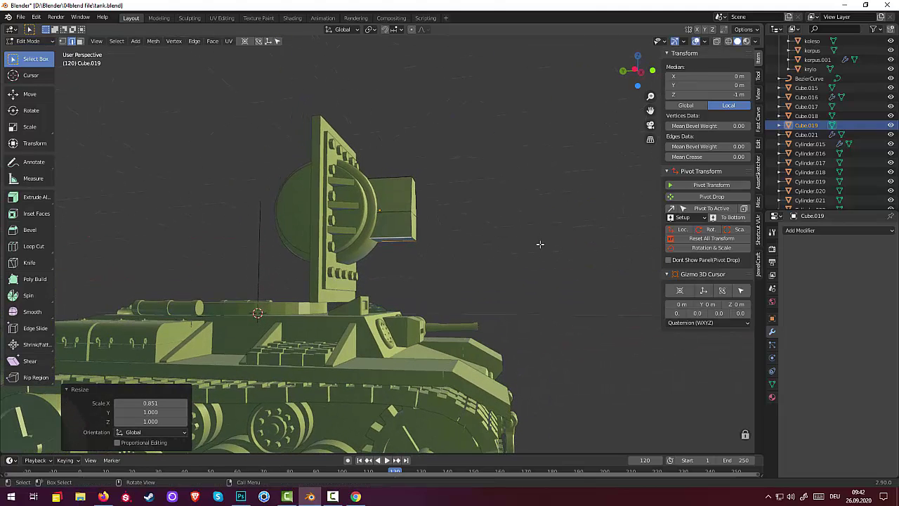
Move one box edge 0.0931 m along Y back toward the mantlet
{"action": "left_click", "coordinate": [416, 240]}
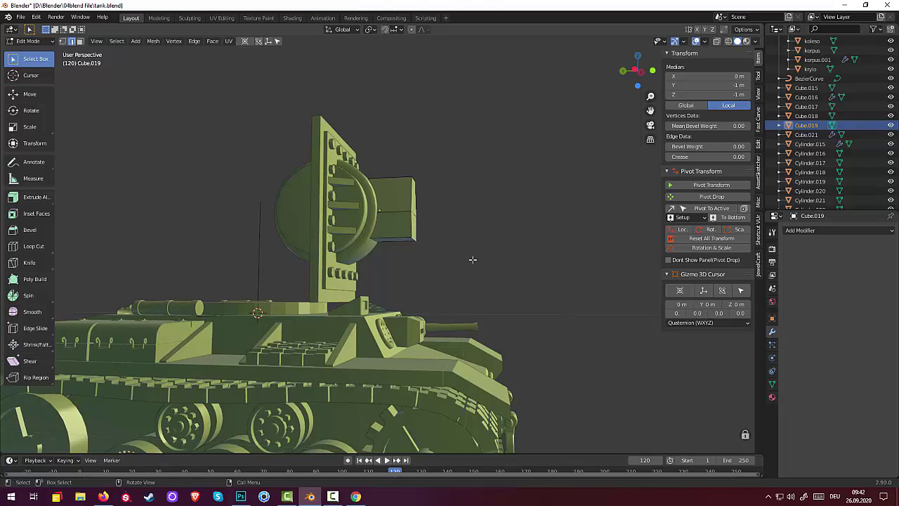
{"action": "middle_click_drag", "start_coordinate": [514, 254], "coordinate": [529, 264]}
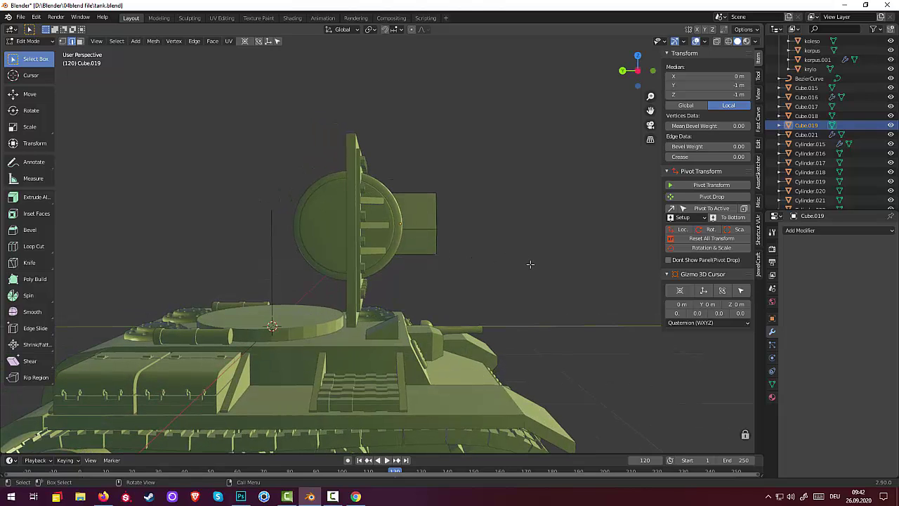
{"action": "middle_click_drag", "start_coordinate": [469, 207], "coordinate": [411, 221]}
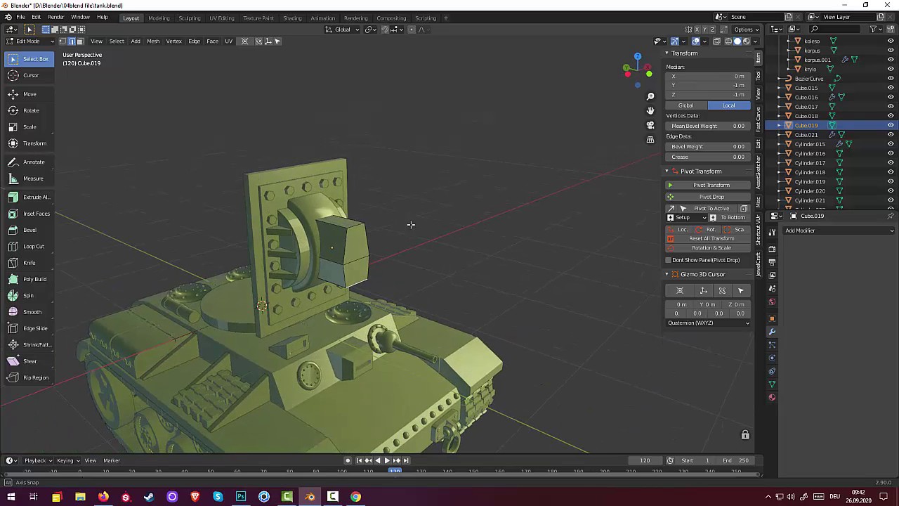
{"action": "middle_click_drag", "start_coordinate": [441, 248], "coordinate": [488, 241]}
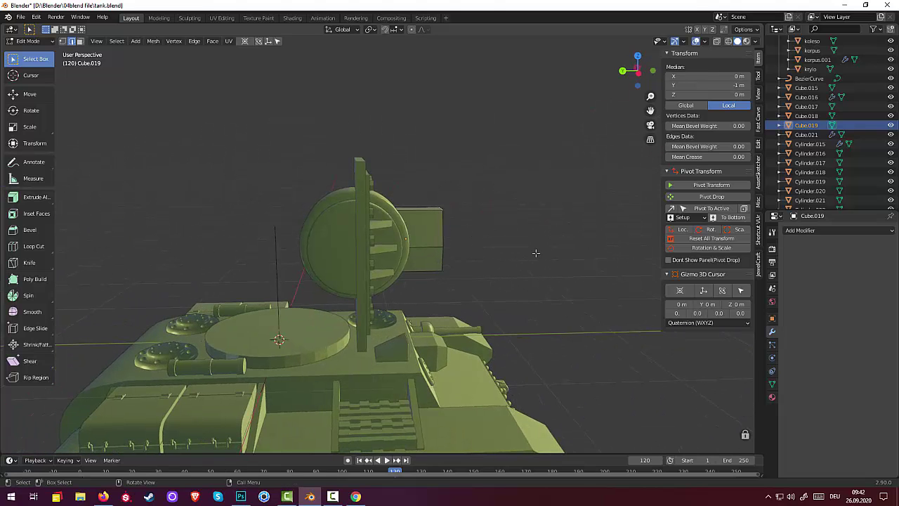
{"action": "key", "text": "g"}
{"action": "key", "text": "y"}
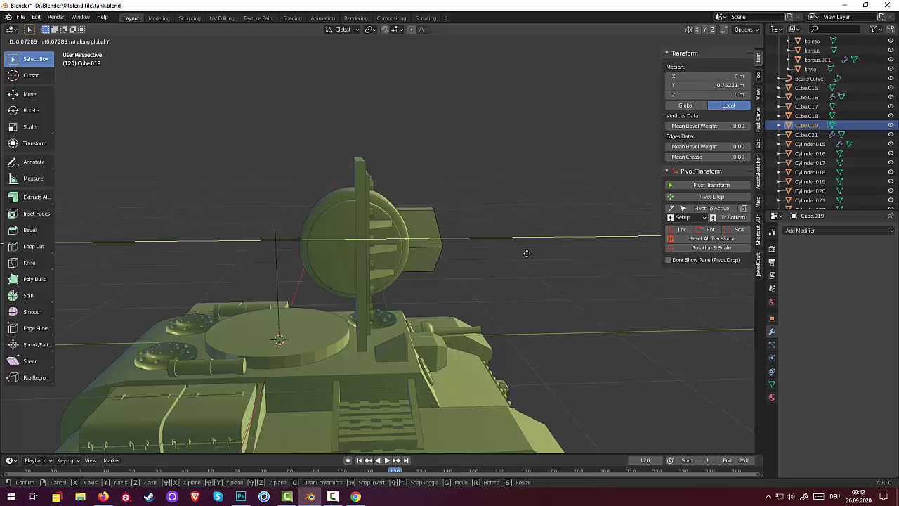
{"action": "left_click", "coordinate": [524, 253]}
{"action": "mouse_move", "coordinate": [538, 261]}
{"action": "middle_mouse_down"}
{"action": "mouse_move", "coordinate": [328, 256]}
{"action": "mouse_move", "coordinate": [482, 269]}
{"action": "mouse_move", "coordinate": [455, 266]}
{"action": "middle_mouse_up"}
Select the whole gun box and give it a Bevel modifier: 0.1 m, 2 segments
{"action": "left_click", "coordinate": [458, 250]}
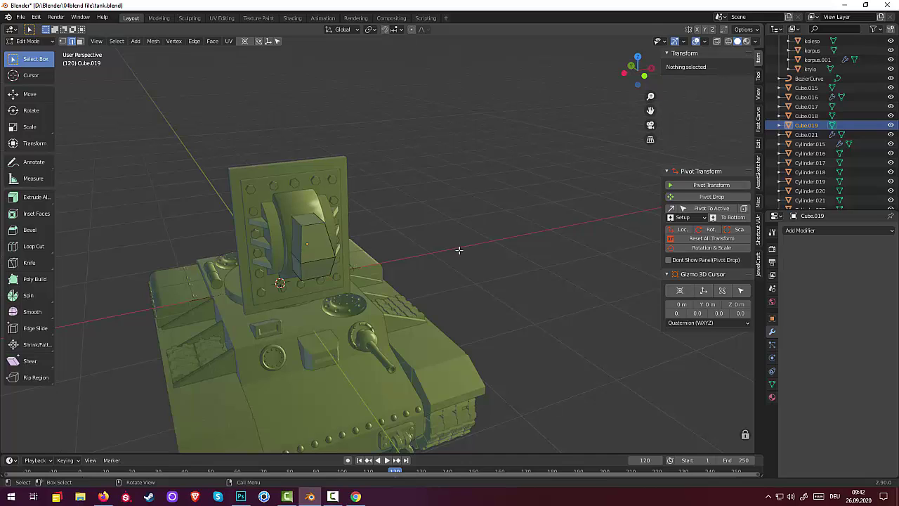
{"action": "left_click", "coordinate": [79, 41]}
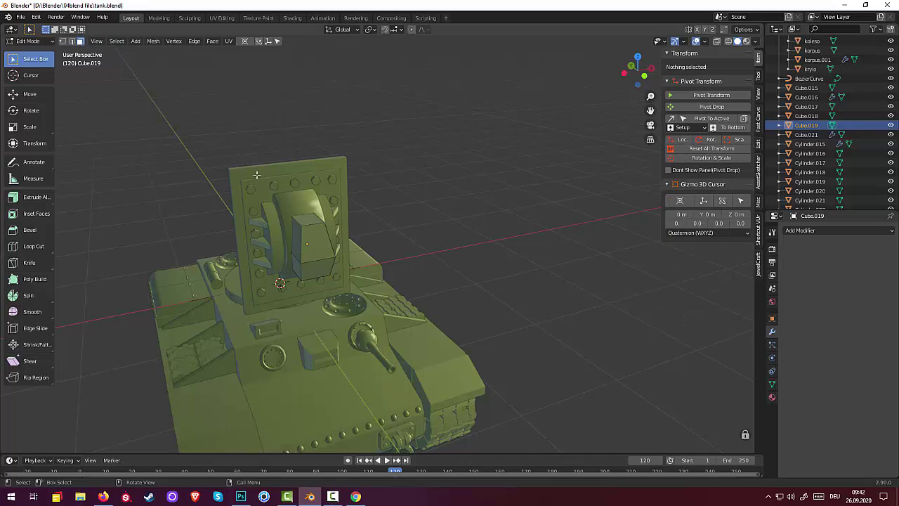
{"action": "left_click", "coordinate": [304, 242]}
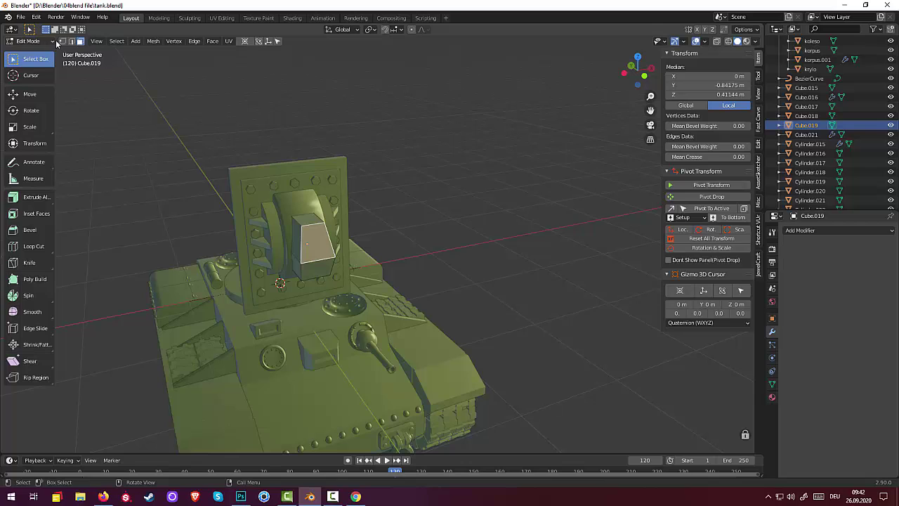
{"action": "key", "text": "ctrl+l"}
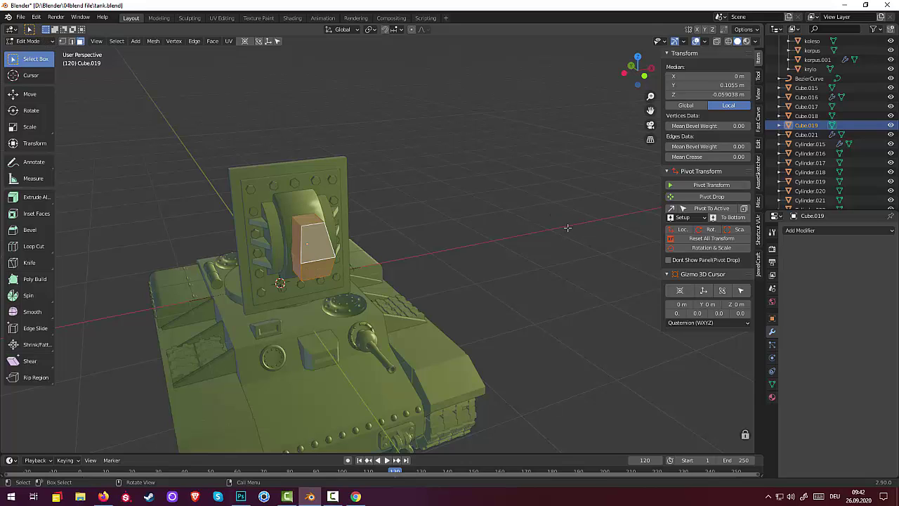
{"action": "left_click", "coordinate": [799, 230]}
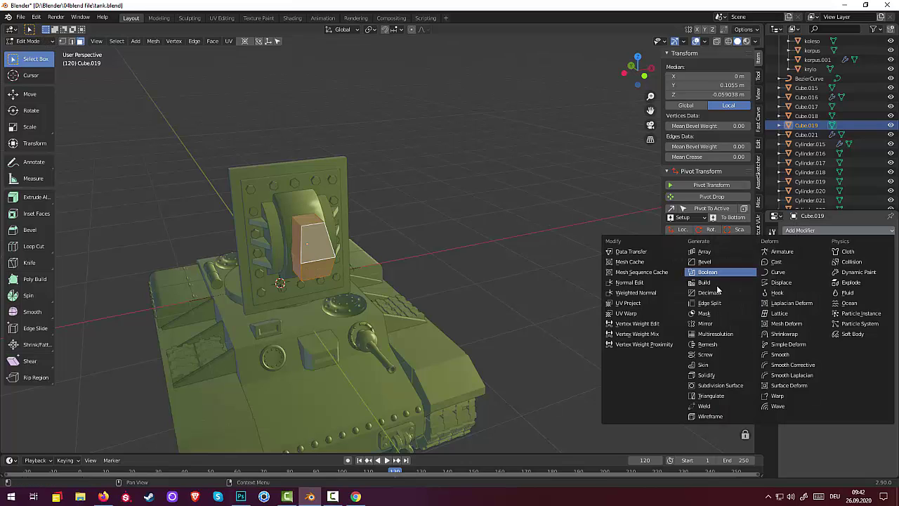
{"action": "left_click", "coordinate": [704, 263]}
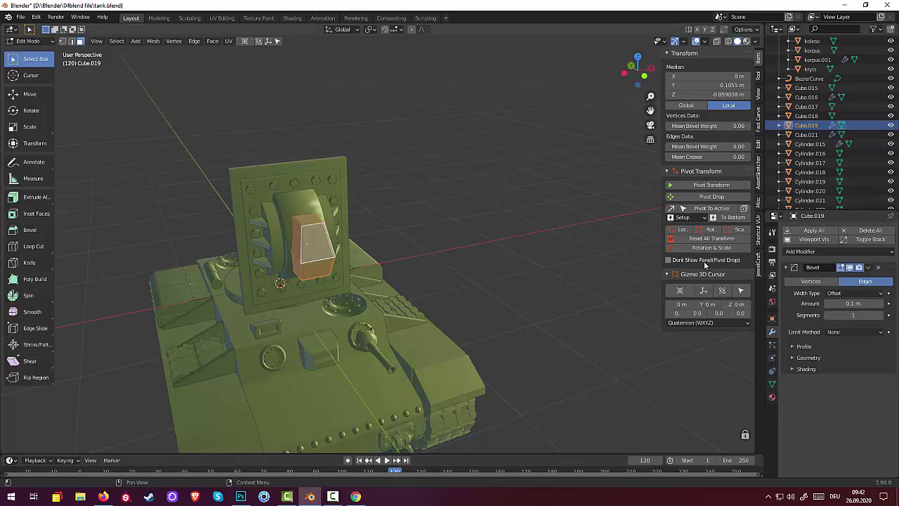
{"action": "left_click", "coordinate": [881, 315]}
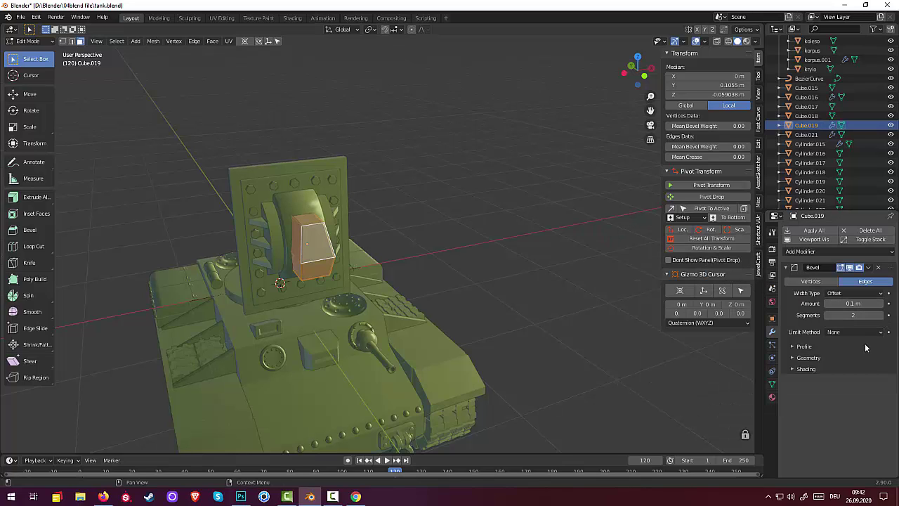
{"action": "left_click", "coordinate": [595, 363]}
{"action": "scroll", "coordinate": [549, 310], "scroll_direction": "up", "scroll_amount": 2}
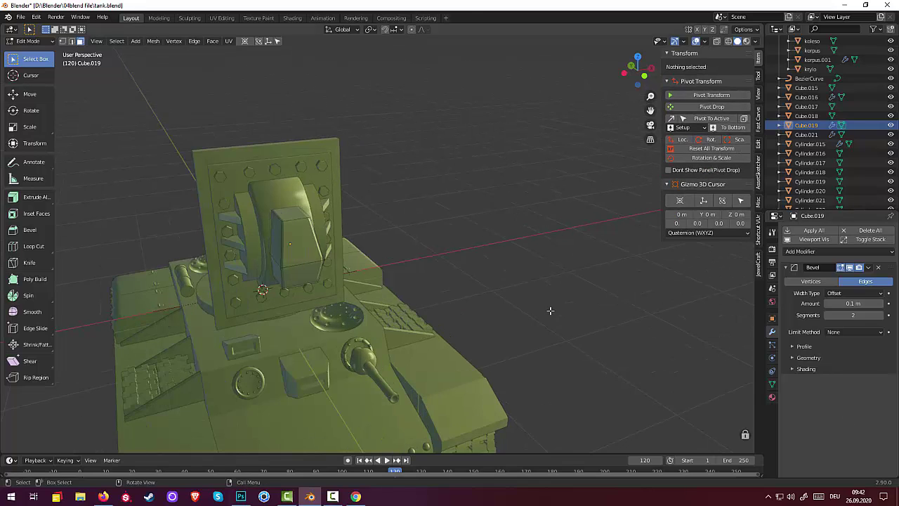
{"action": "mouse_move", "coordinate": [550, 311]}
{"action": "middle_mouse_down"}
{"action": "mouse_move", "coordinate": [592, 310]}
{"action": "mouse_move", "coordinate": [433, 303]}
{"action": "middle_mouse_up"}
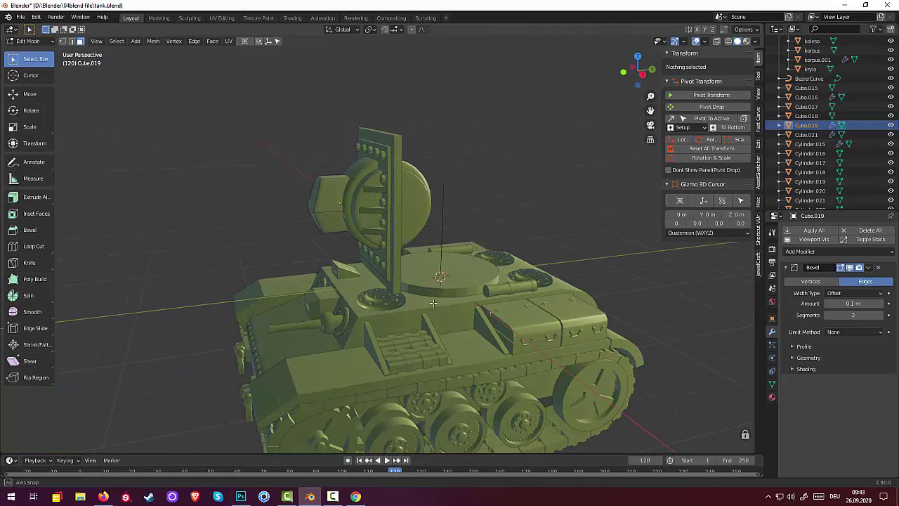
Add a 1 m radius, 2 m deep cylinder and set its vertex count to 32
{"action": "key", "text": "shift+a"}
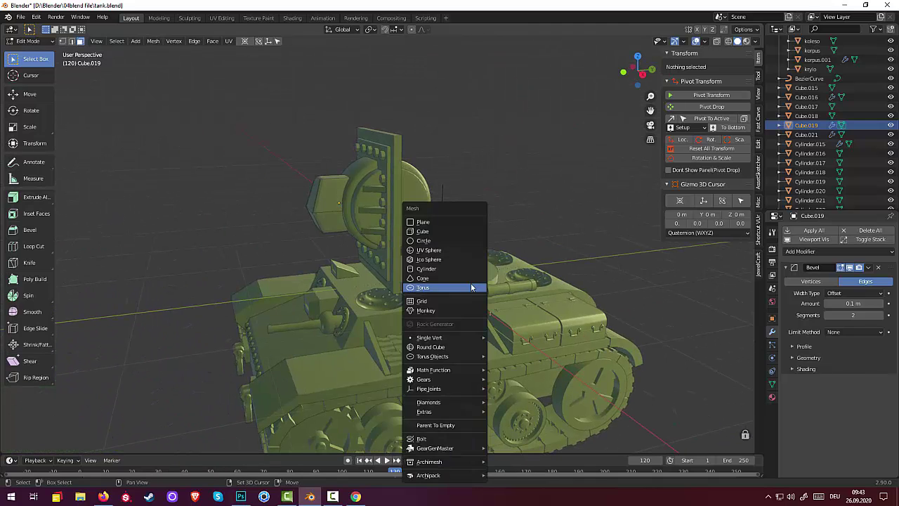
{"action": "left_click", "coordinate": [427, 268]}
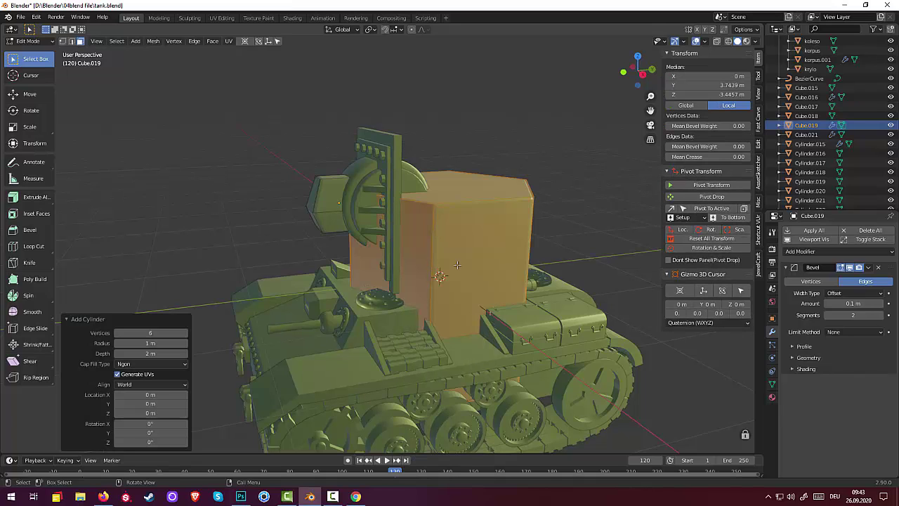
{"action": "left_click", "coordinate": [150, 332]}
{"action": "type", "text": "56"}
{"action": "key", "text": "Return"}
{"action": "left_click_drag", "start_coordinate": [150, 332], "coordinate": [131, 332]}
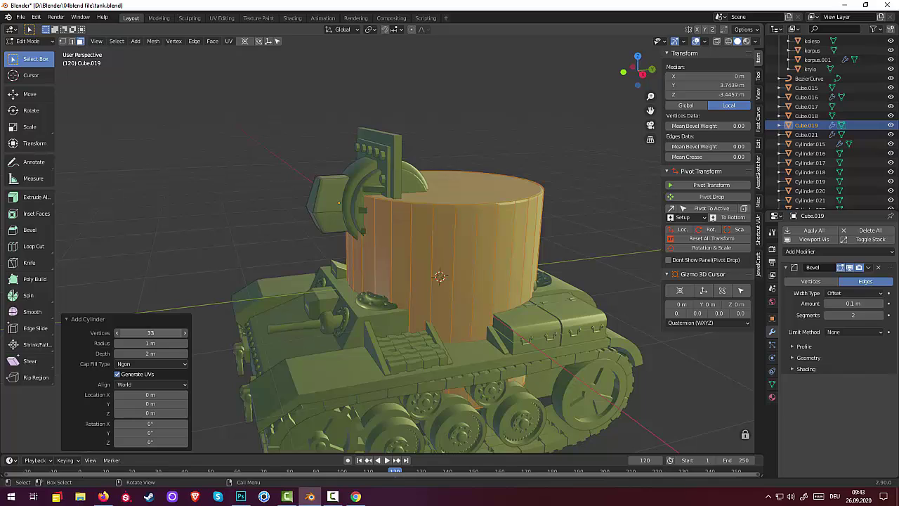
{"action": "left_click_drag", "start_coordinate": [131, 332], "coordinate": [189, 338]}
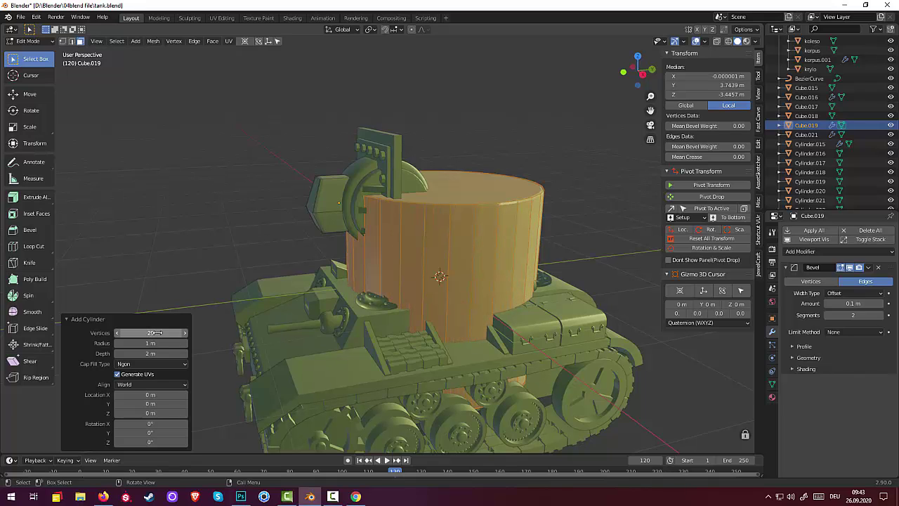
{"action": "left_click", "coordinate": [186, 332]}
{"action": "left_click", "coordinate": [186, 333]}
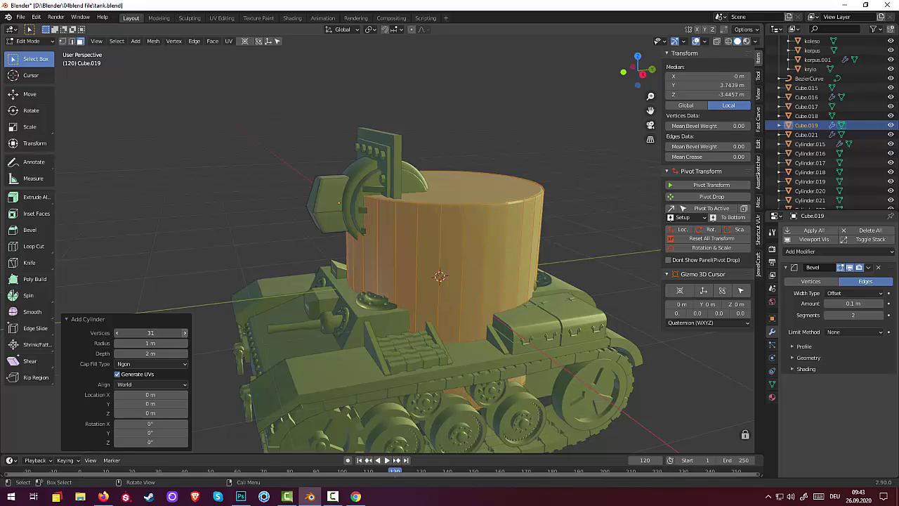
{"action": "left_click", "coordinate": [185, 333]}
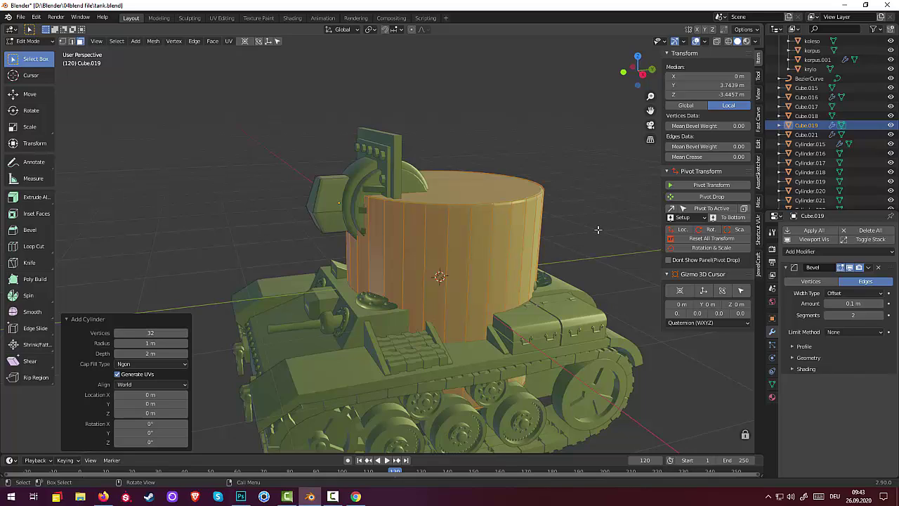
Separate the cylinder from Cube.019 into its own object
{"action": "key", "text": "ctrl"}
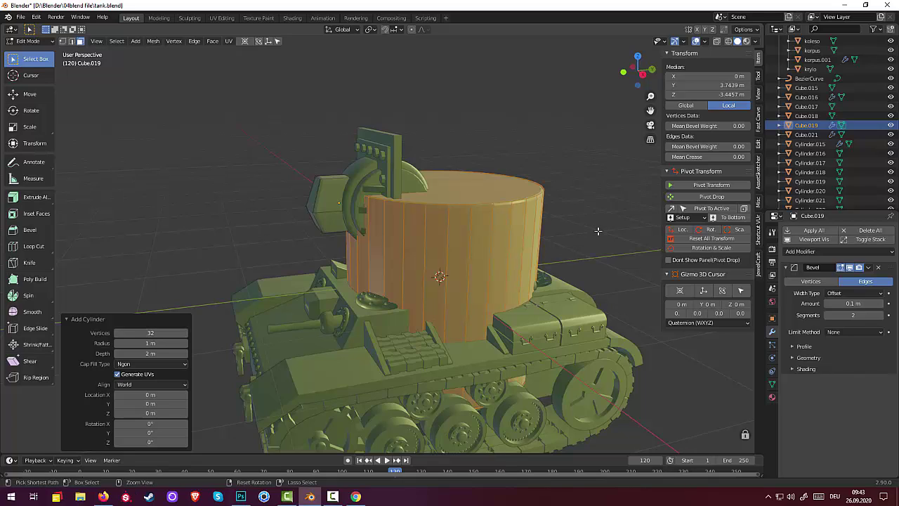
{"action": "key", "text": "p"}
{"action": "left_click", "coordinate": [521, 264]}
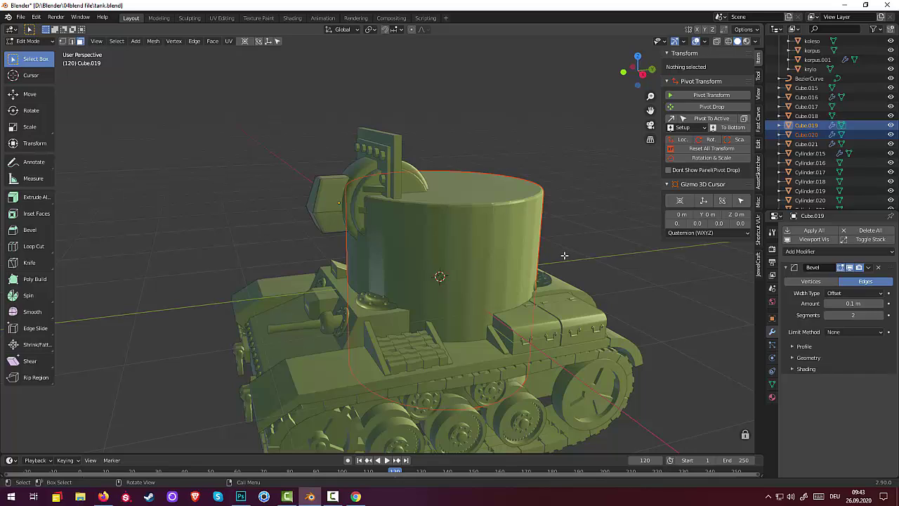
{"action": "right_click", "coordinate": [516, 258]}
{"action": "key", "text": "Escape"}
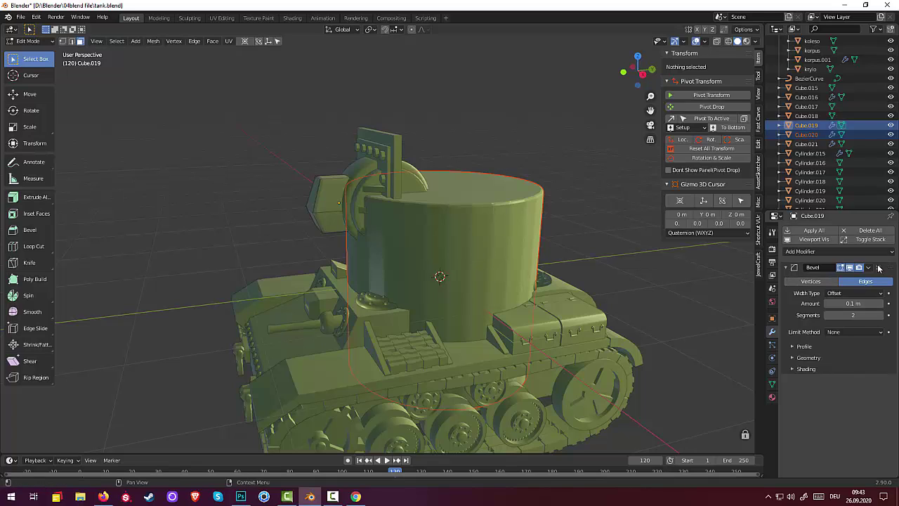
Remove the Bevel modifier, return to Object Mode, and select the tall turret cylinder
{"action": "left_click", "coordinate": [878, 267]}
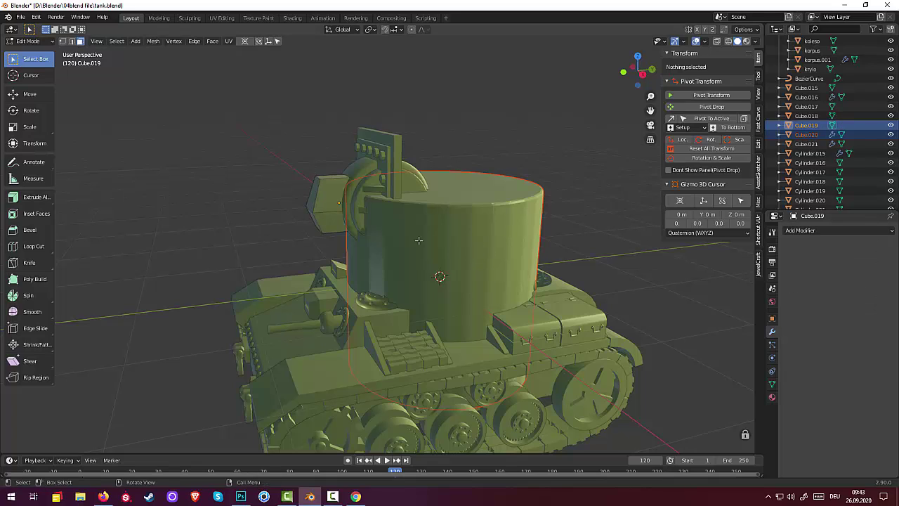
{"action": "left_click", "coordinate": [27, 42]}
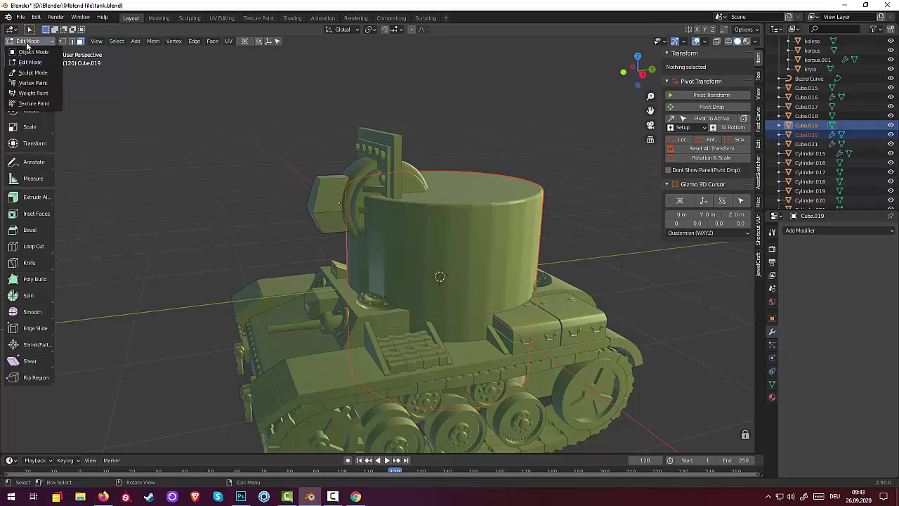
{"action": "left_click", "coordinate": [32, 52]}
{"action": "left_click", "coordinate": [475, 250]}
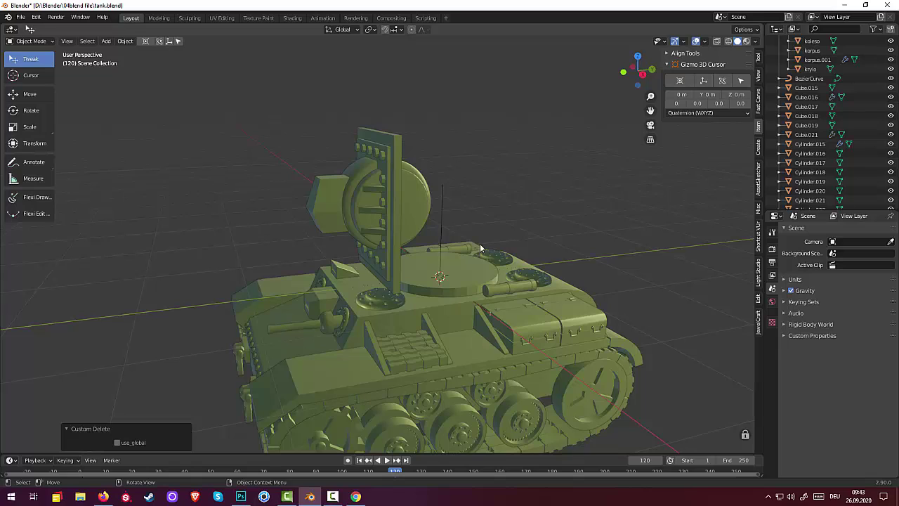
{"action": "middle_click_drag", "start_coordinate": [478, 248], "coordinate": [482, 243]}
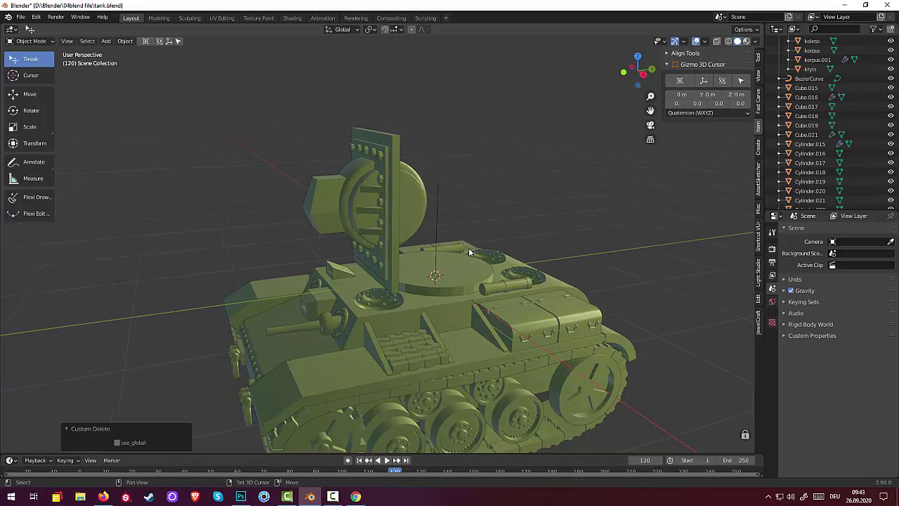
Add a new cylinder, shrink it, and stretch it along Z into a thin rod
{"action": "key", "text": "shift+a"}
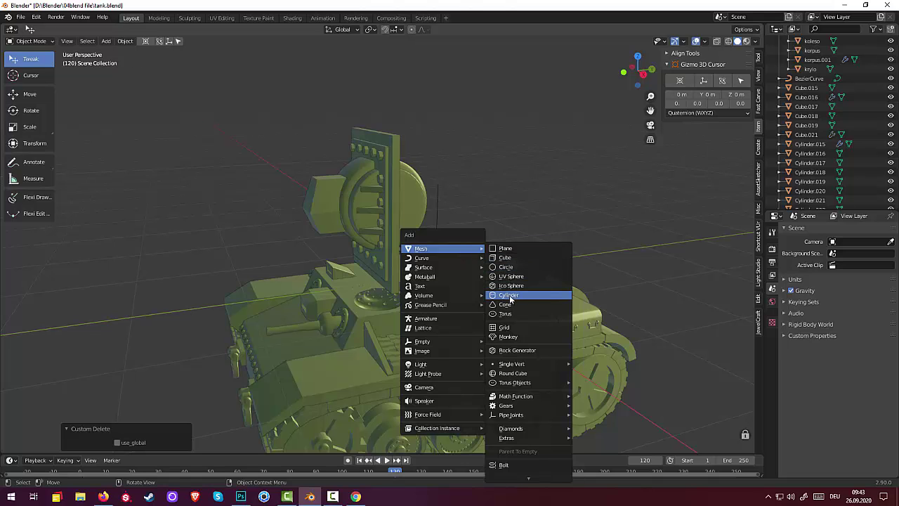
{"action": "left_click", "coordinate": [508, 295]}
{"action": "key", "text": "s"}
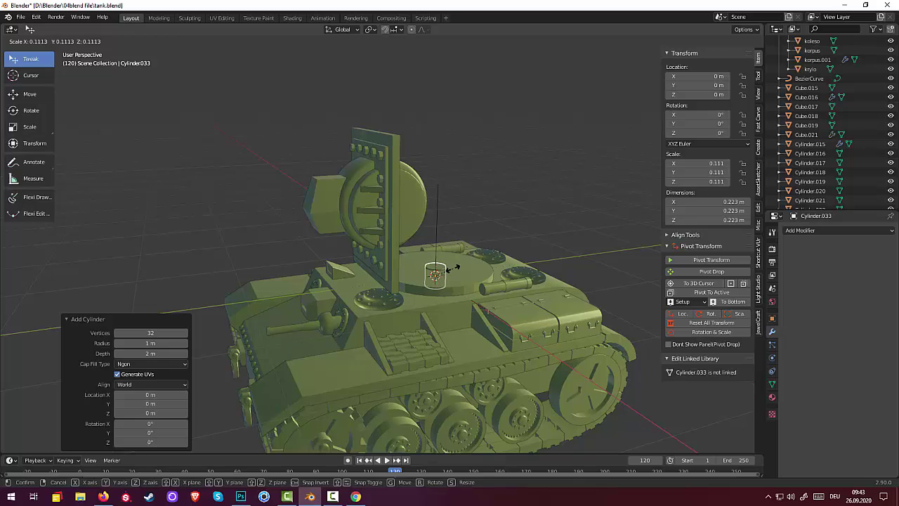
{"action": "left_click", "coordinate": [453, 264]}
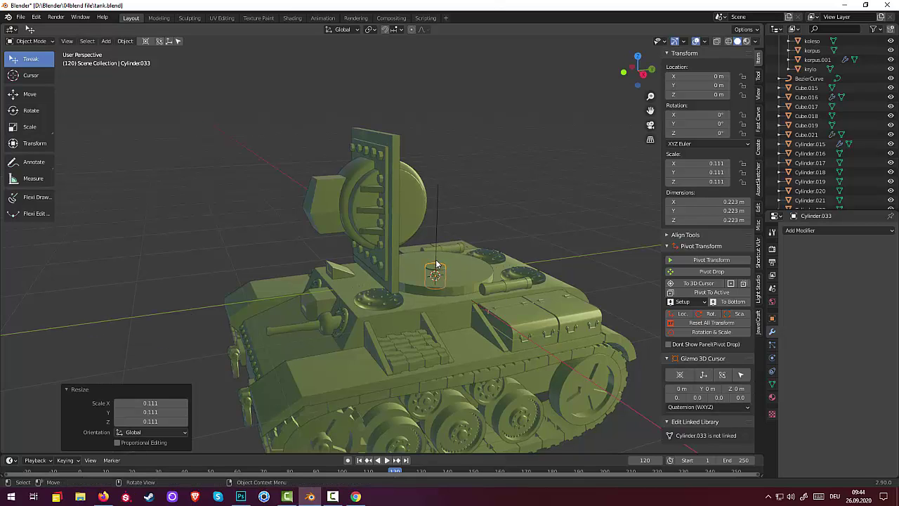
{"action": "key", "text": "s"}
{"action": "key", "text": "z"}
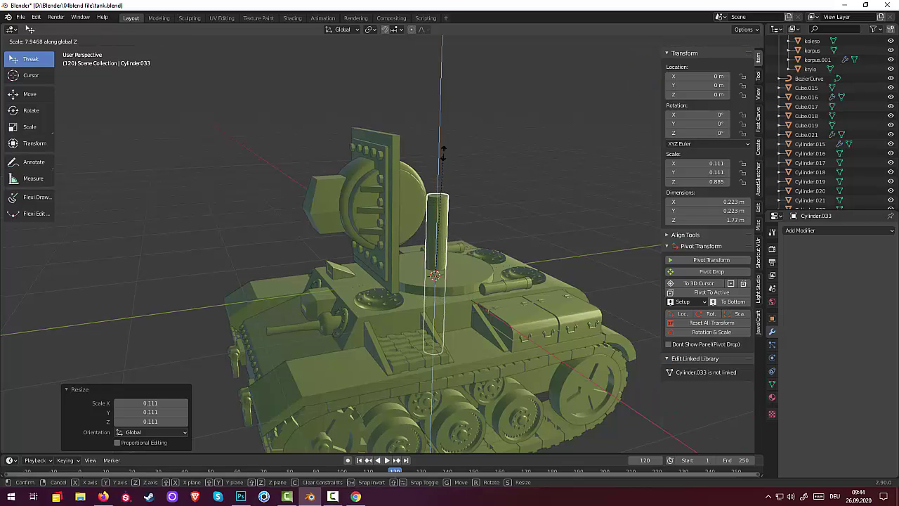
{"action": "left_click", "coordinate": [442, 151]}
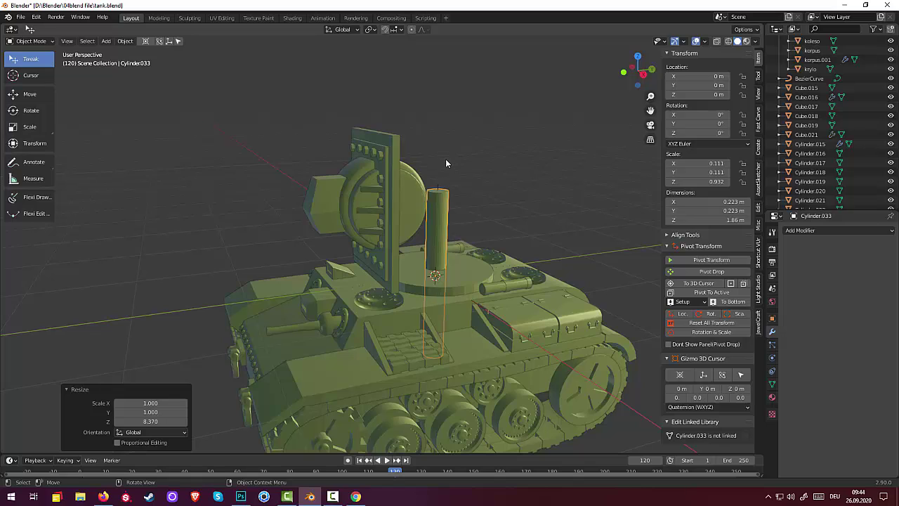
Rotate the cylinder 90° on X, raise it to turret height, and move it forward along Y
{"action": "type", "text": "rx90"}
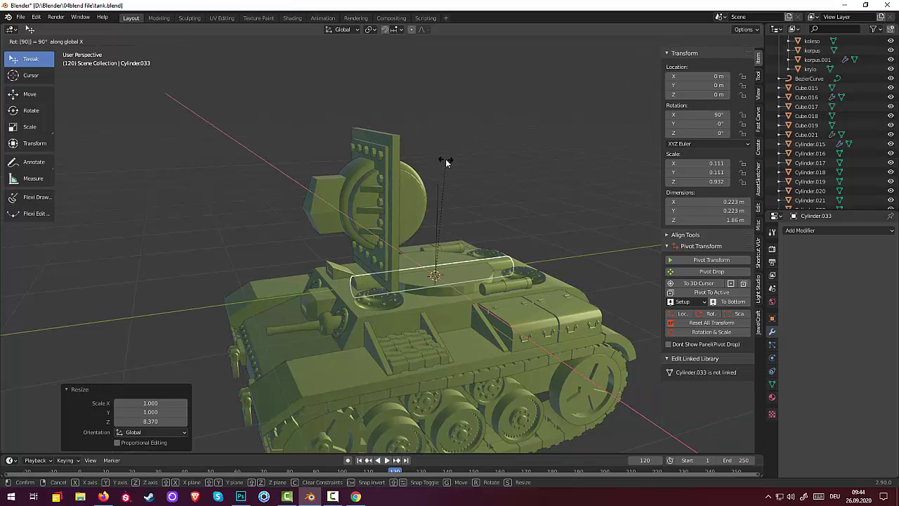
{"action": "key", "text": "Return"}
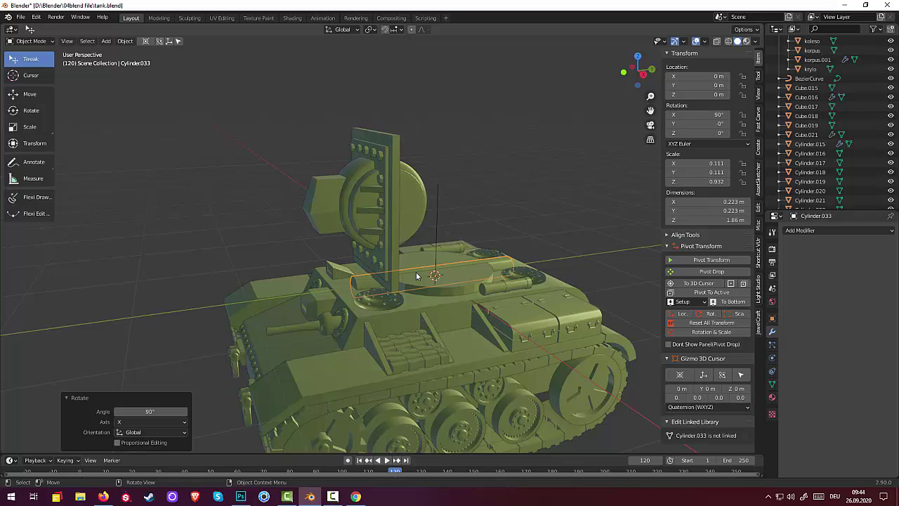
{"action": "key", "text": "g"}
{"action": "key", "text": "z"}
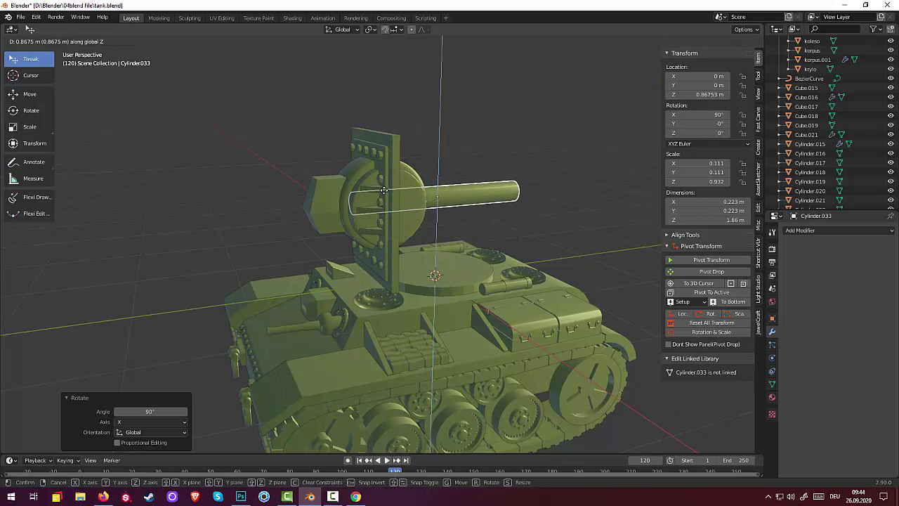
{"action": "left_click", "coordinate": [385, 186]}
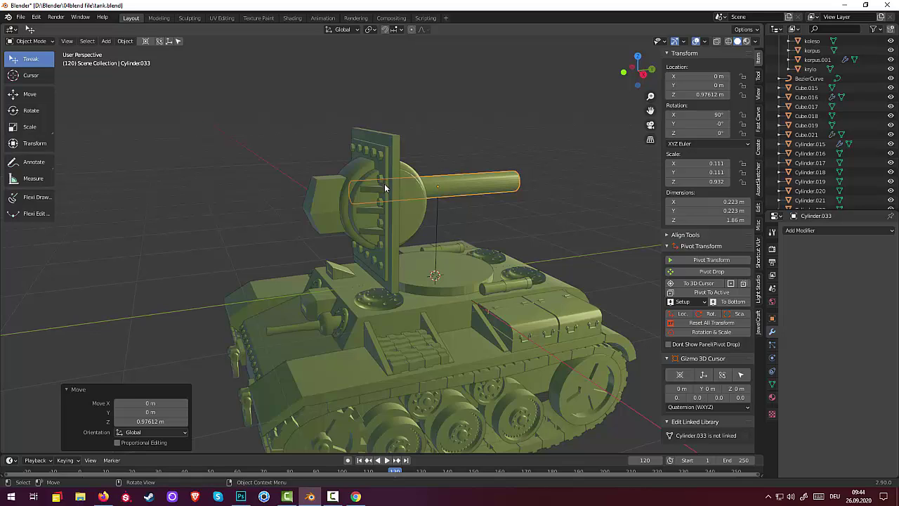
{"action": "key", "text": "g"}
{"action": "key", "text": "y"}
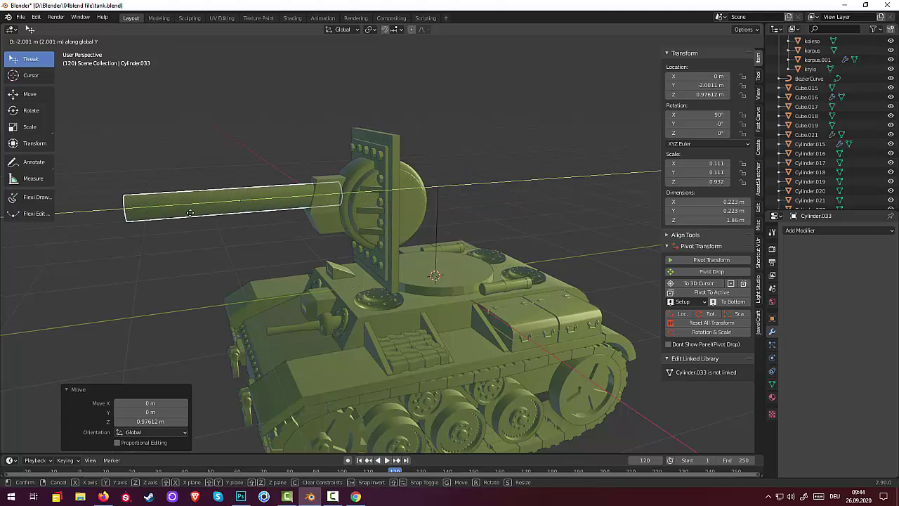
{"action": "left_click", "coordinate": [198, 212]}
Scale the barrel down to 0.836 and compare it against the KV-2 reference photo
{"action": "mouse_move", "coordinate": [374, 200]}
{"action": "middle_mouse_down"}
{"action": "mouse_move", "coordinate": [502, 187]}
{"action": "mouse_move", "coordinate": [483, 210]}
{"action": "middle_mouse_up"}
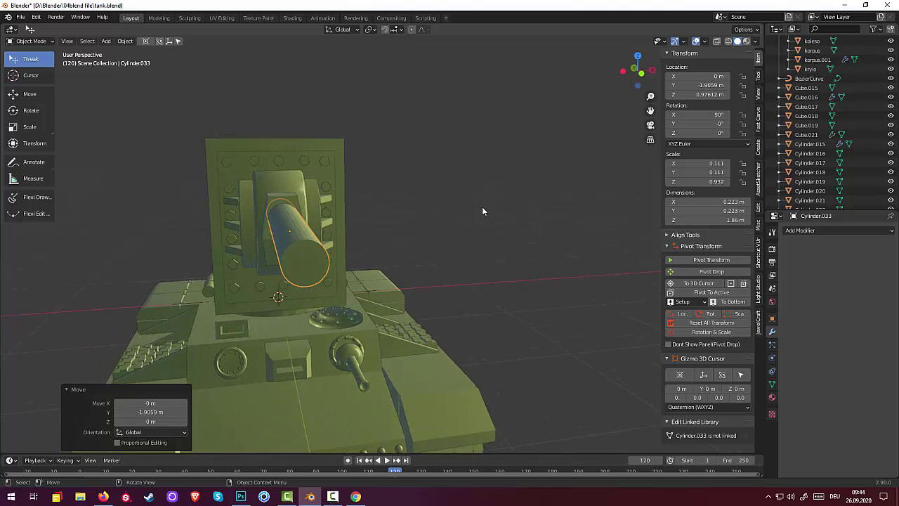
{"action": "key", "text": "s"}
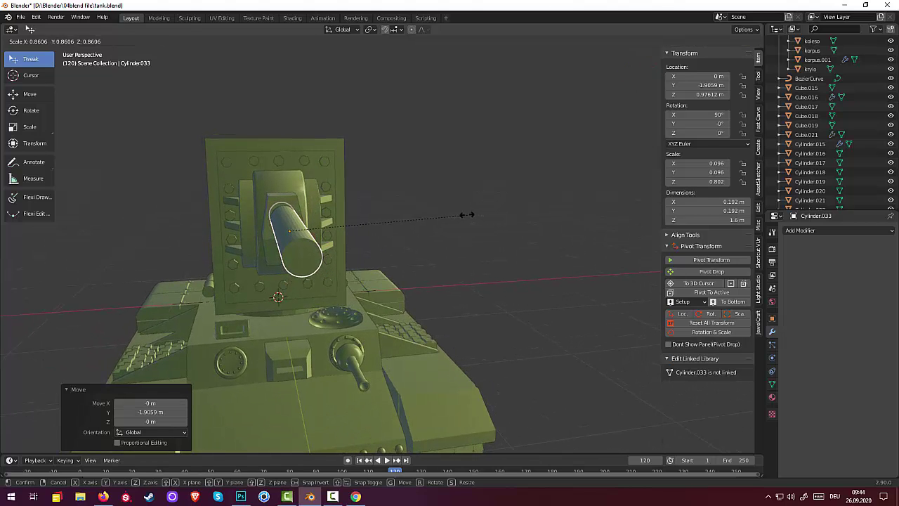
{"action": "left_click", "coordinate": [462, 218]}
{"action": "mouse_move", "coordinate": [462, 219]}
{"action": "middle_mouse_down"}
{"action": "mouse_move", "coordinate": [487, 196]}
{"action": "mouse_move", "coordinate": [519, 203]}
{"action": "mouse_move", "coordinate": [402, 218]}
{"action": "mouse_move", "coordinate": [364, 211]}
{"action": "mouse_move", "coordinate": [361, 219]}
{"action": "middle_mouse_up"}
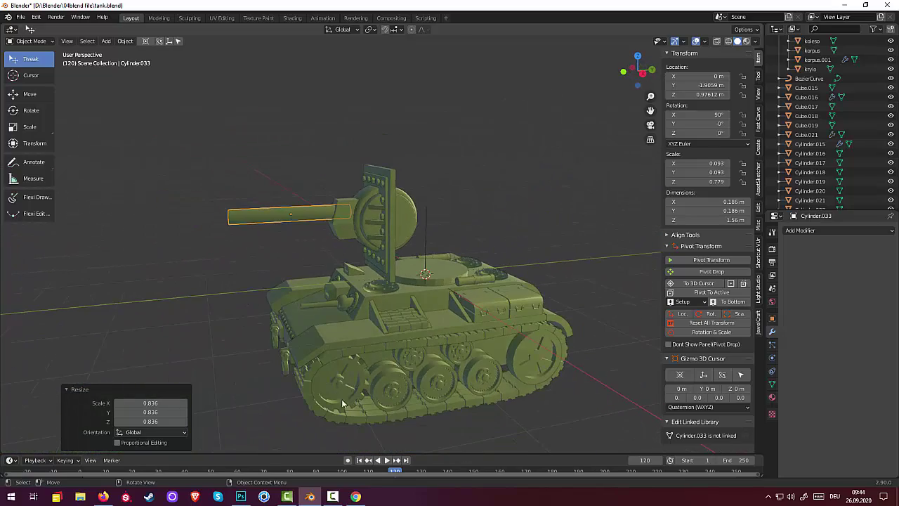
{"action": "left_click", "coordinate": [353, 496]}
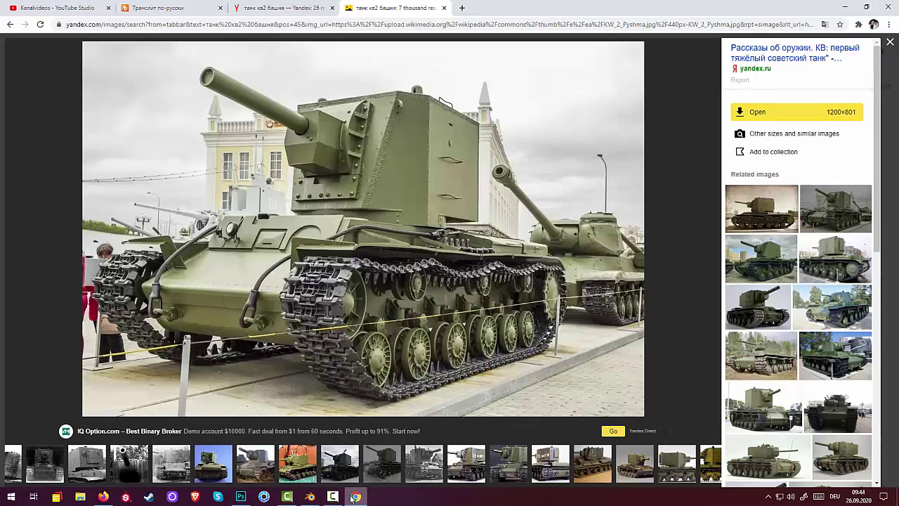
{"action": "left_click", "coordinate": [350, 497]}
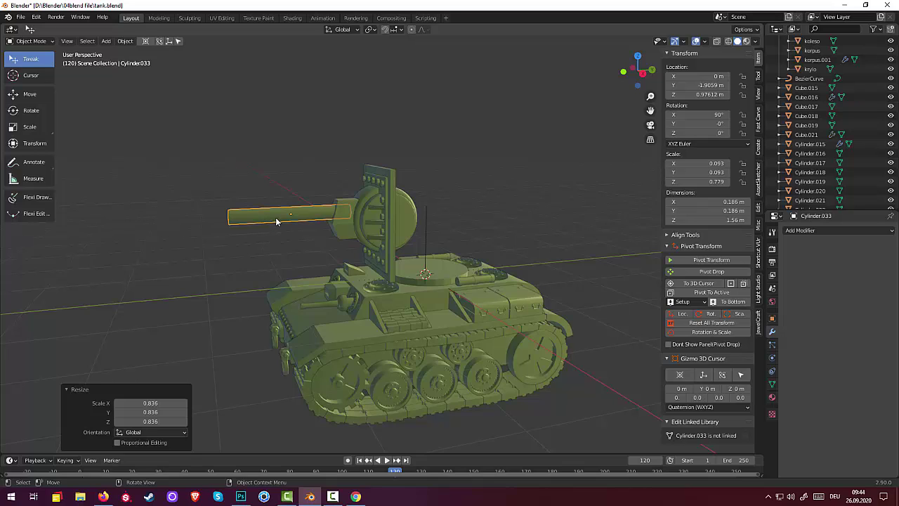
Shorten the barrel along Y to 1.28 m long
{"action": "key", "text": "s"}
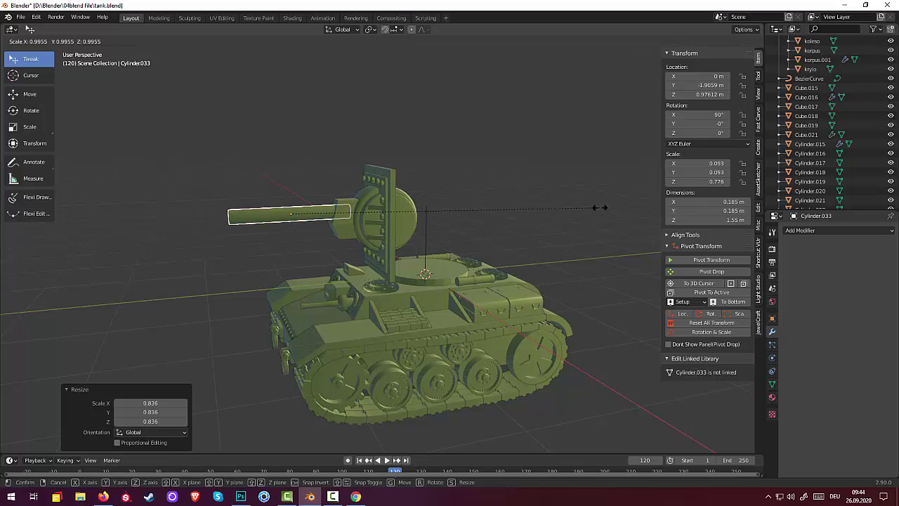
{"action": "key", "text": "y"}
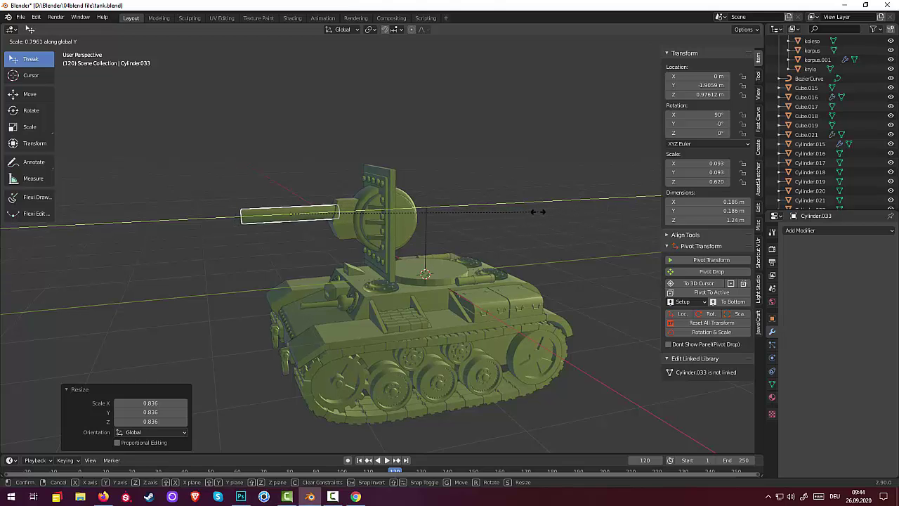
{"action": "left_click", "coordinate": [542, 210]}
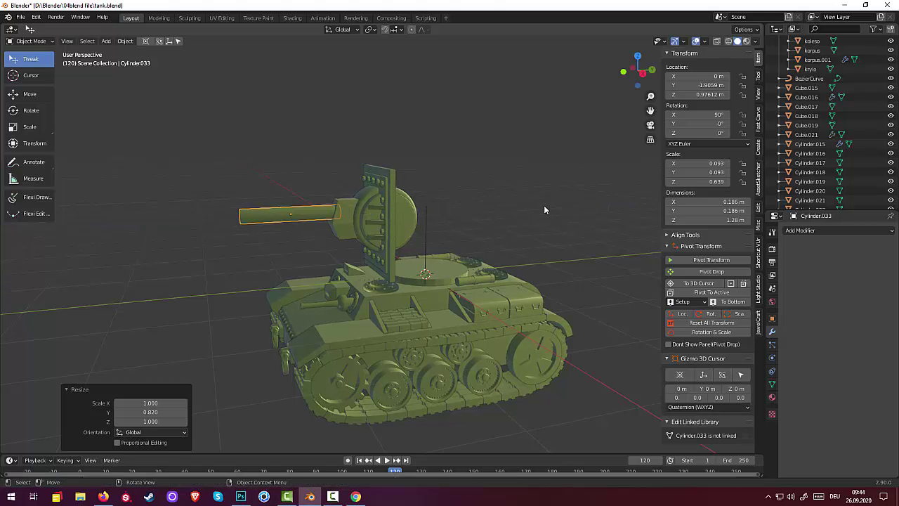
{"action": "mouse_move", "coordinate": [529, 183]}
{"action": "middle_mouse_down"}
{"action": "mouse_move", "coordinate": [644, 184]}
{"action": "mouse_move", "coordinate": [588, 186]}
{"action": "middle_mouse_up"}
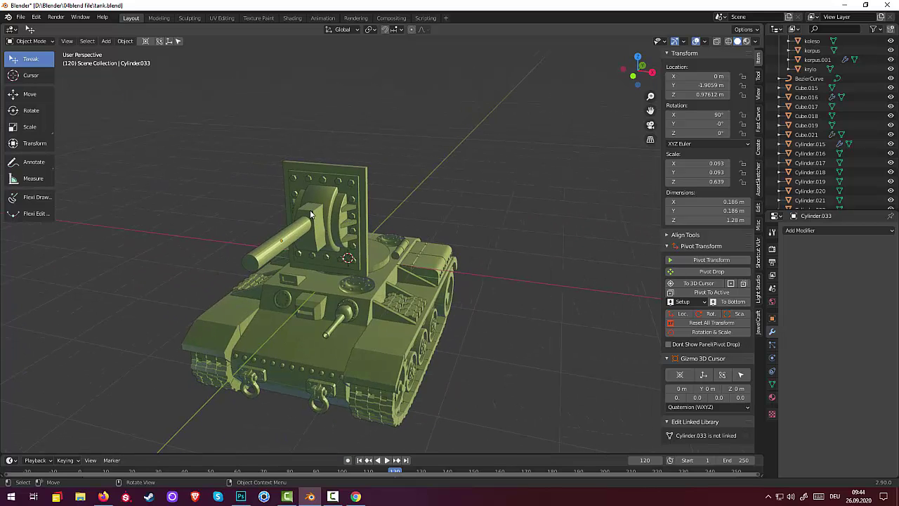
{"action": "middle_click_drag", "start_coordinate": [318, 236], "coordinate": [332, 233]}
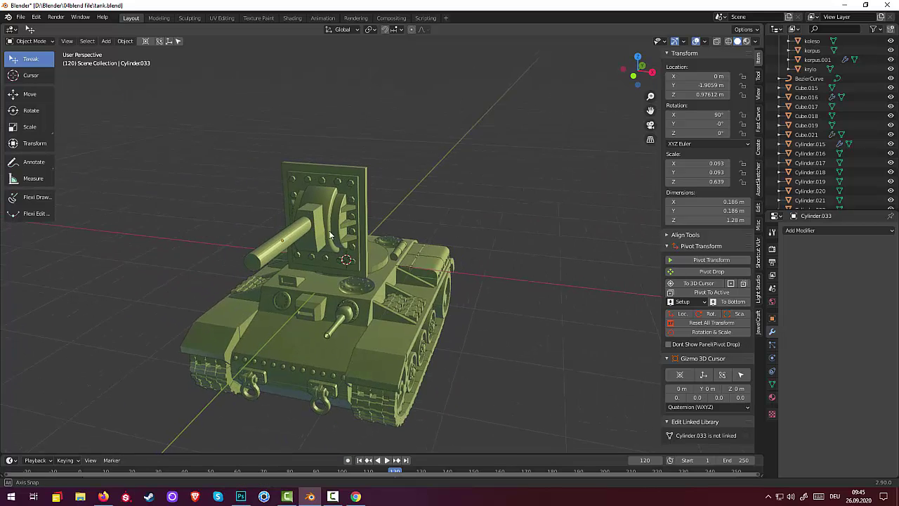
Apply Shade Smooth to the barrel and zoom in to inspect it
{"action": "right_click", "coordinate": [274, 258]}
{"action": "left_click", "coordinate": [276, 260]}
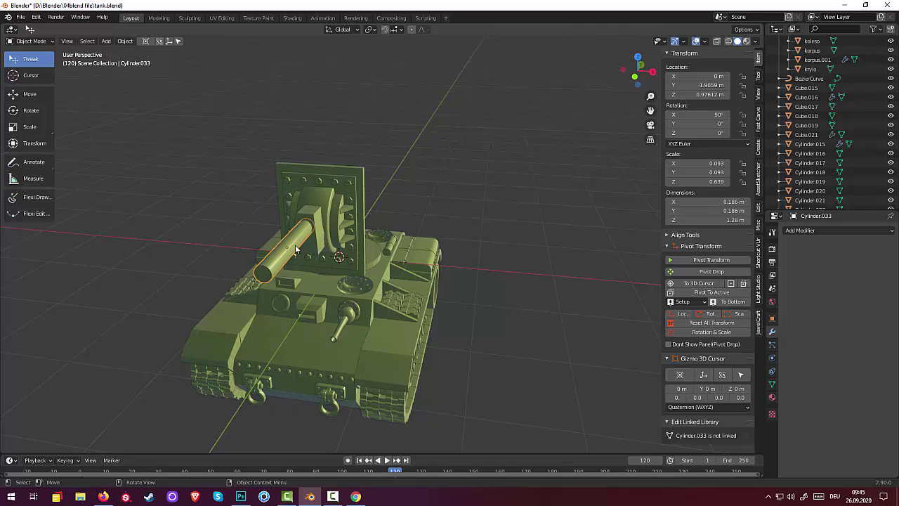
{"action": "right_click", "coordinate": [295, 244]}
{"action": "left_click", "coordinate": [293, 249]}
{"action": "middle_click_drag", "start_coordinate": [404, 253], "coordinate": [438, 231]}
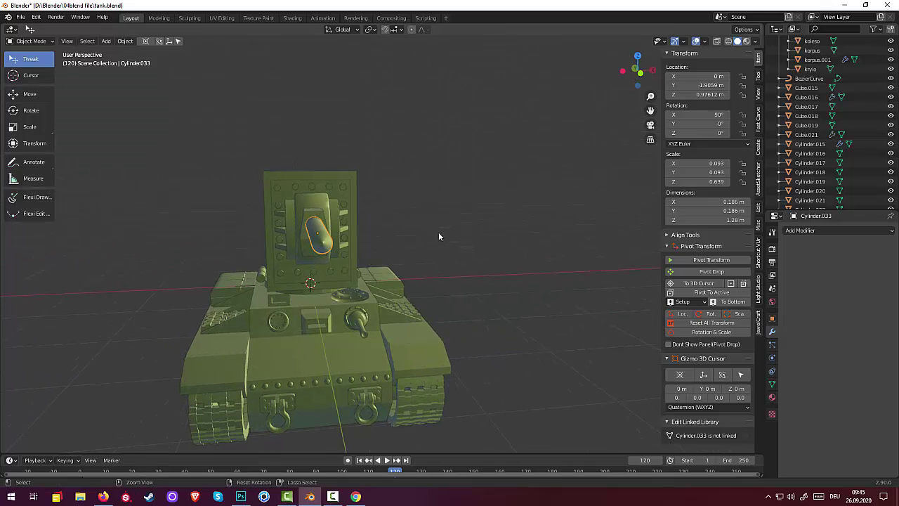
{"action": "left_click", "coordinate": [323, 250]}
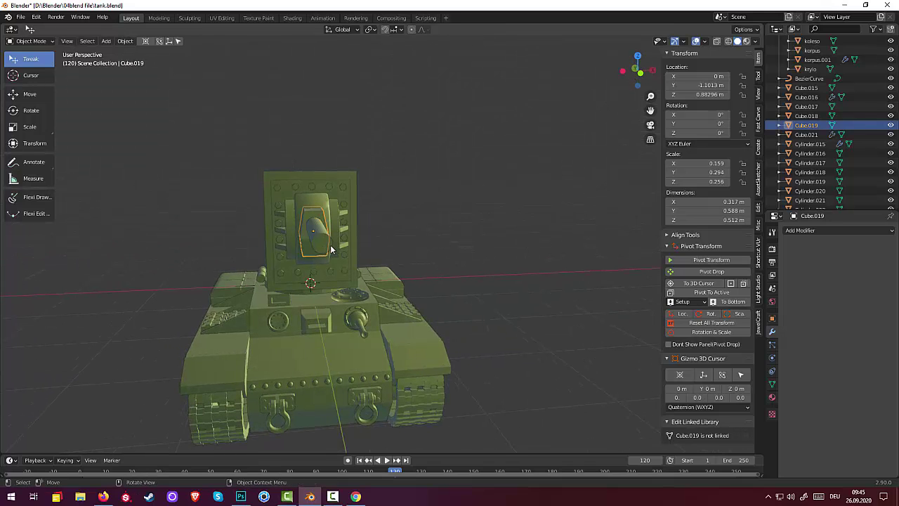
{"action": "left_click", "coordinate": [332, 248]}
{"action": "scroll", "coordinate": [363, 253], "scroll_direction": "up", "scroll_amount": 1}
{"action": "scroll", "coordinate": [358, 252], "scroll_direction": "up", "scroll_amount": 3}
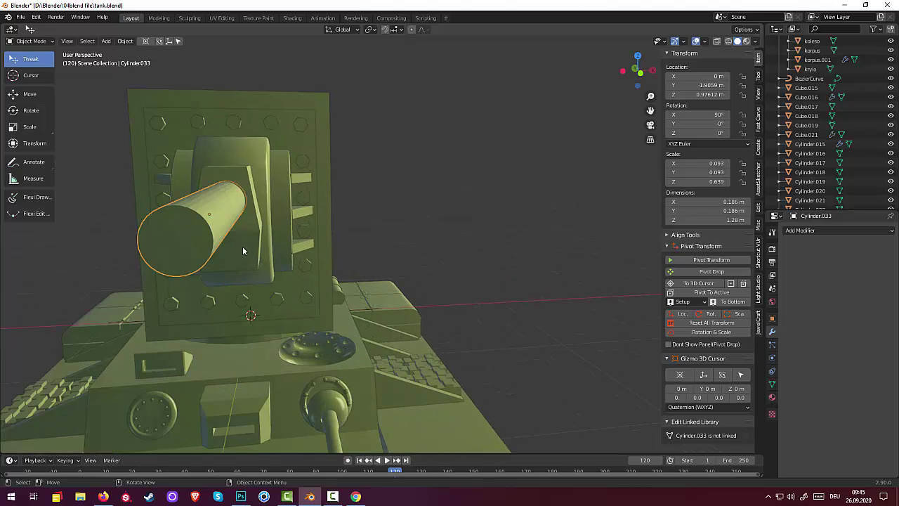
In Edit Mode, inset the barrel's front cap face to form a rim
{"action": "left_click", "coordinate": [30, 41]}
{"action": "left_click", "coordinate": [28, 54]}
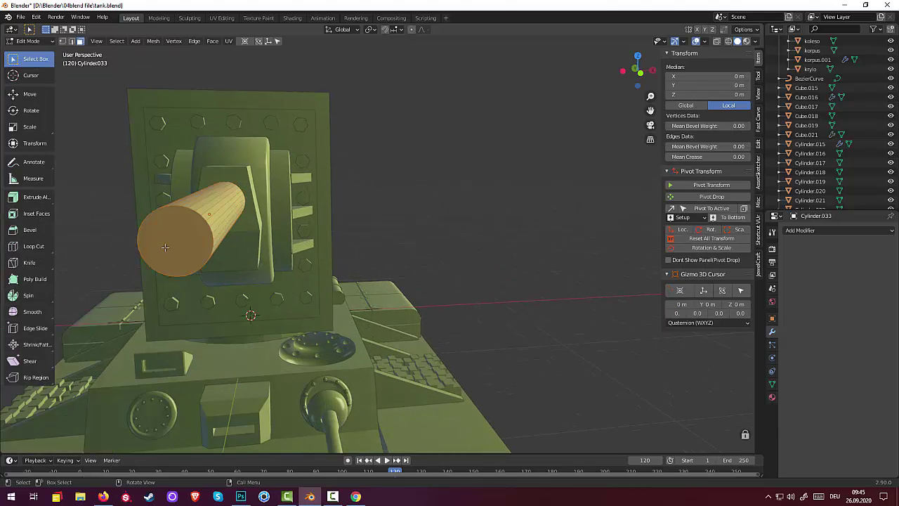
{"action": "left_click", "coordinate": [172, 243]}
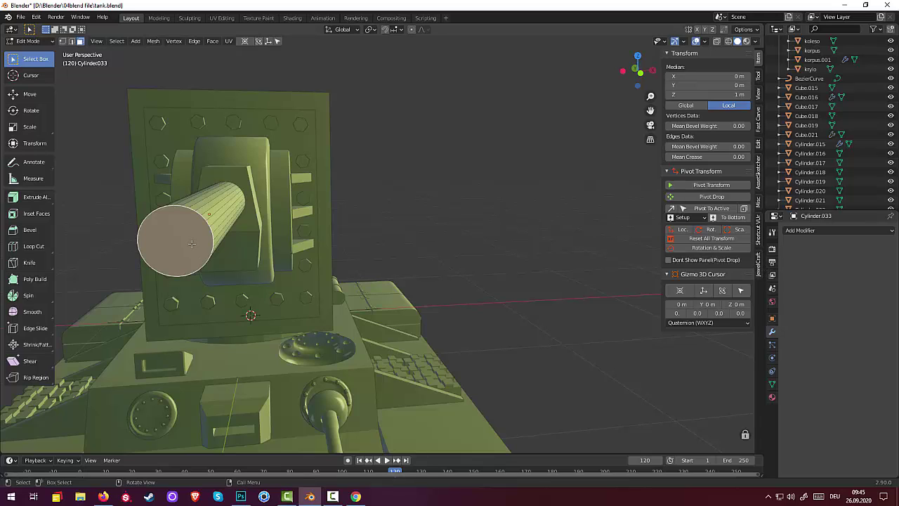
{"action": "key", "text": "i"}
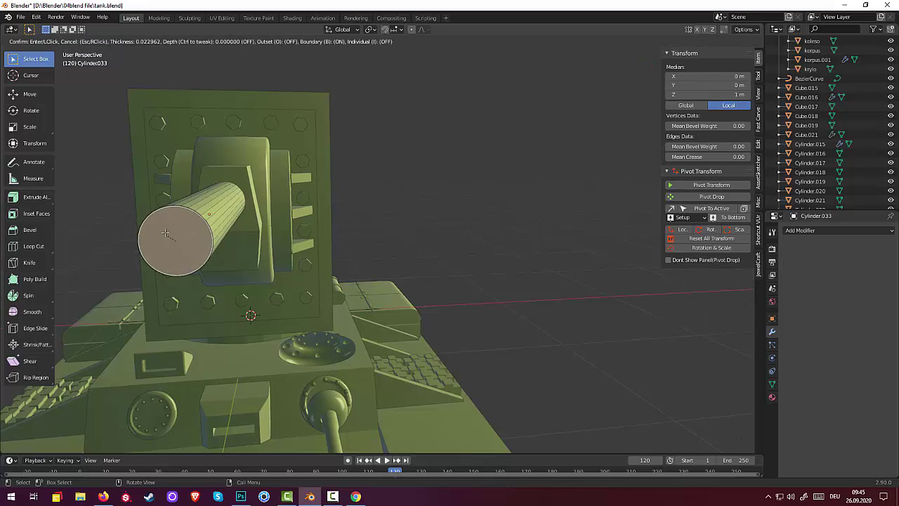
{"action": "right_click", "coordinate": [129, 162]}
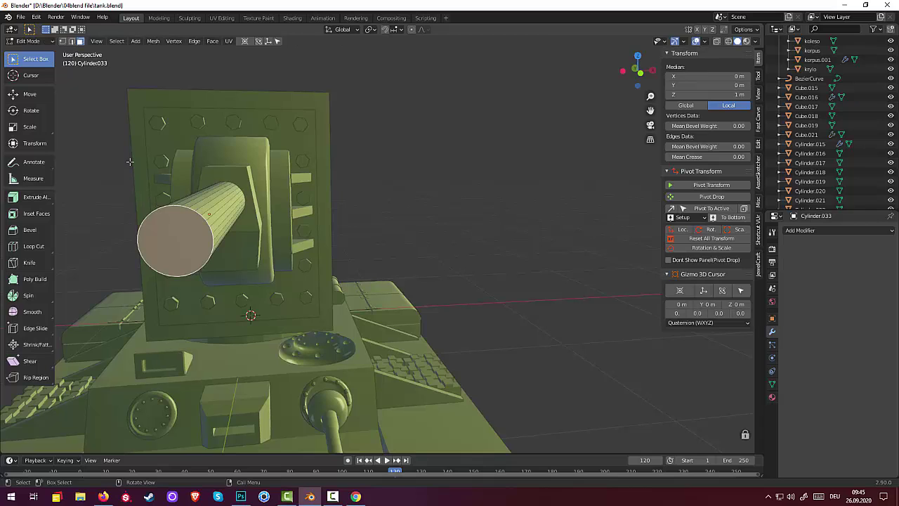
{"action": "key", "text": "i"}
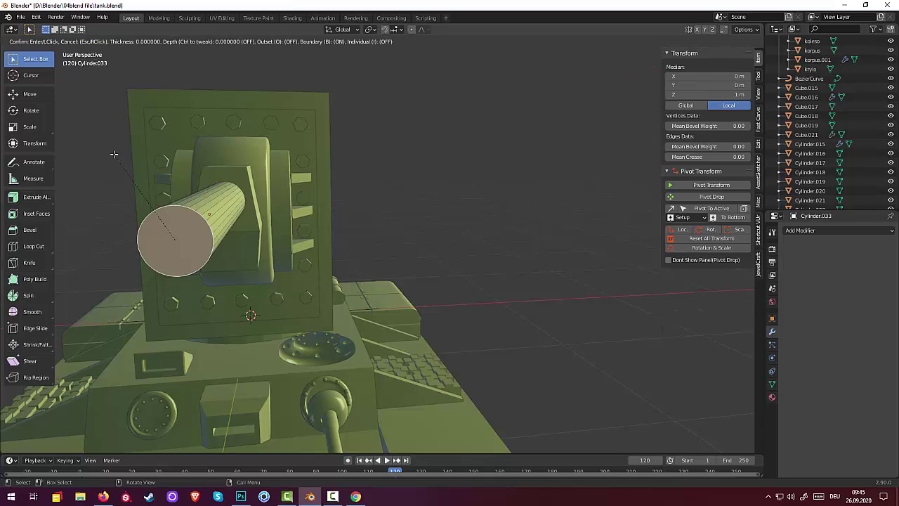
{"action": "left_click", "coordinate": [140, 192]}
Extrude the inset muzzle face about 1.17 m inward to hollow out the bore
{"action": "middle_click_drag", "start_coordinate": [400, 244], "coordinate": [325, 229]}
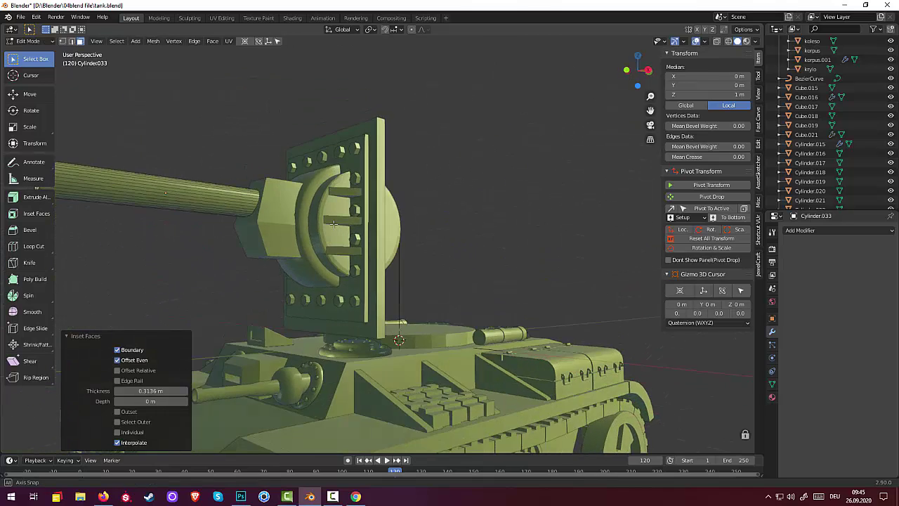
{"action": "scroll", "coordinate": [325, 228], "scroll_direction": "down", "scroll_amount": 3}
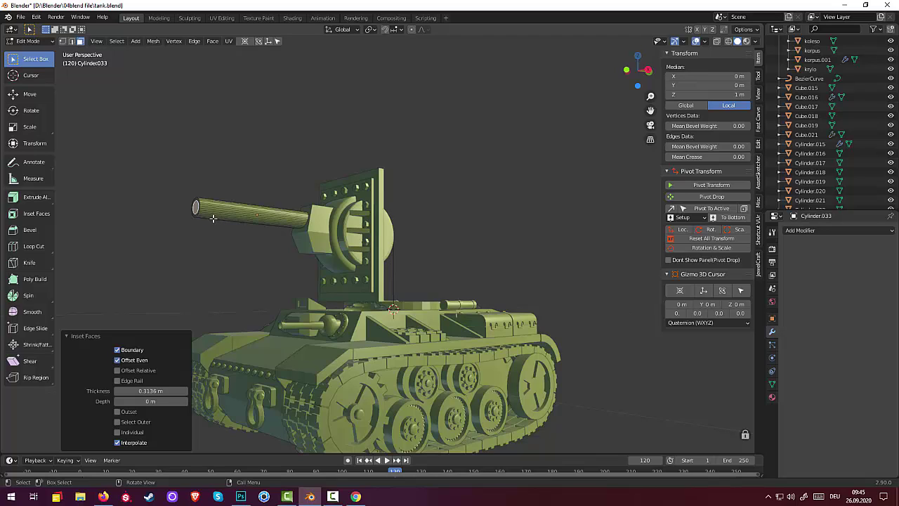
{"action": "key", "text": "e"}
{"action": "left_click", "coordinate": [341, 235]}
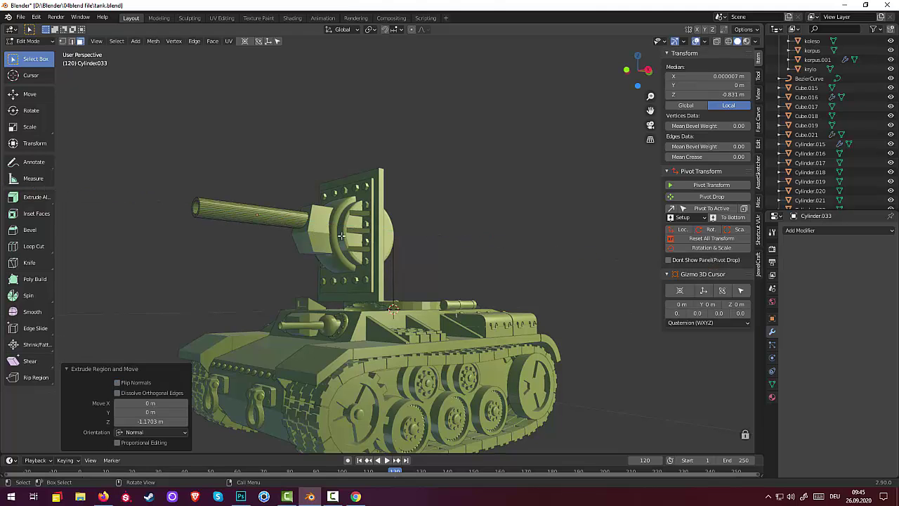
{"action": "left_click", "coordinate": [475, 263]}
{"action": "mouse_move", "coordinate": [475, 263]}
{"action": "middle_mouse_down"}
{"action": "mouse_move", "coordinate": [549, 274]}
{"action": "mouse_move", "coordinate": [548, 281]}
{"action": "mouse_move", "coordinate": [540, 291]}
{"action": "mouse_move", "coordinate": [526, 259]}
{"action": "mouse_move", "coordinate": [306, 234]}
{"action": "middle_mouse_up"}
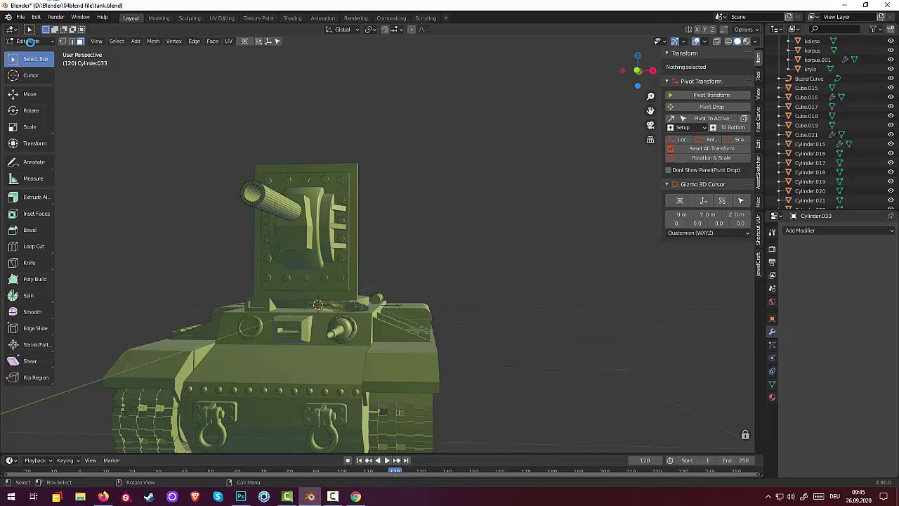
Save tank.blend and select the gun-base block Cube.019 in Object Mode
{"action": "key", "text": "ctrl+s"}
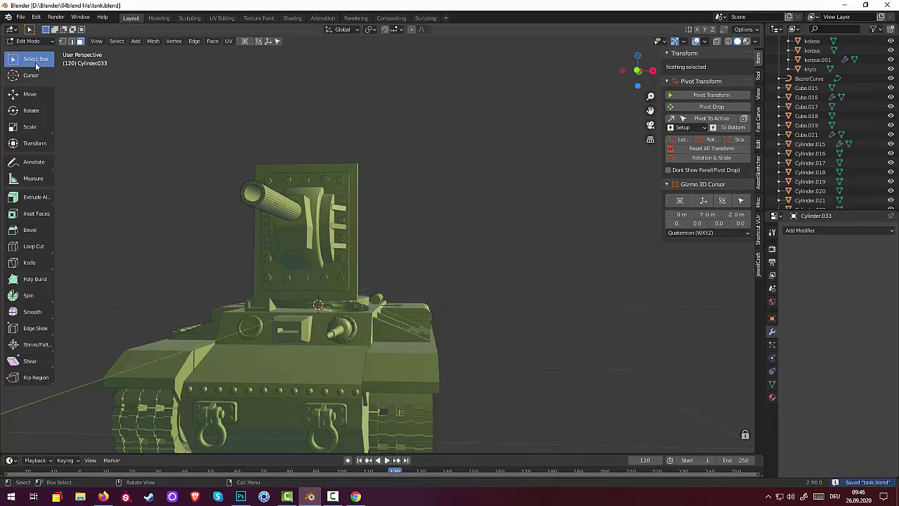
{"action": "left_click", "coordinate": [33, 41]}
{"action": "left_click", "coordinate": [35, 27]}
{"action": "left_click", "coordinate": [297, 247]}
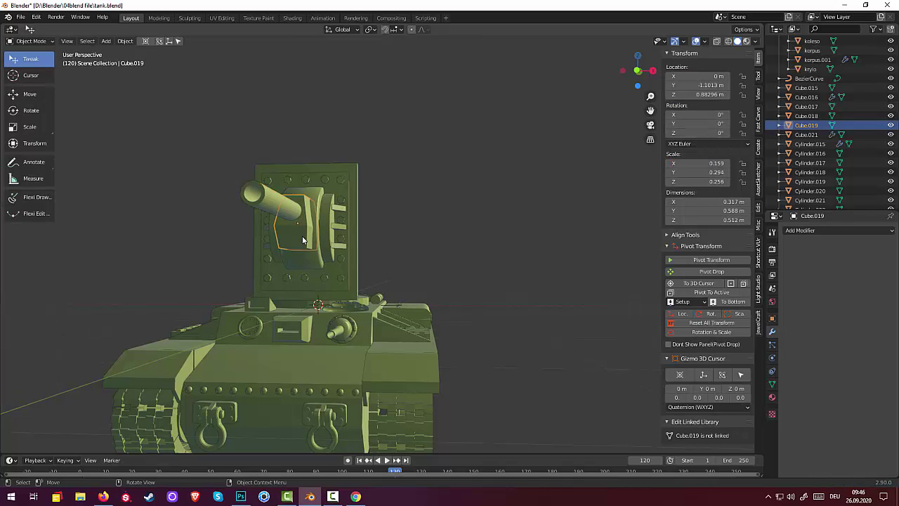
{"action": "middle_click_drag", "start_coordinate": [351, 128], "coordinate": [363, 135]}
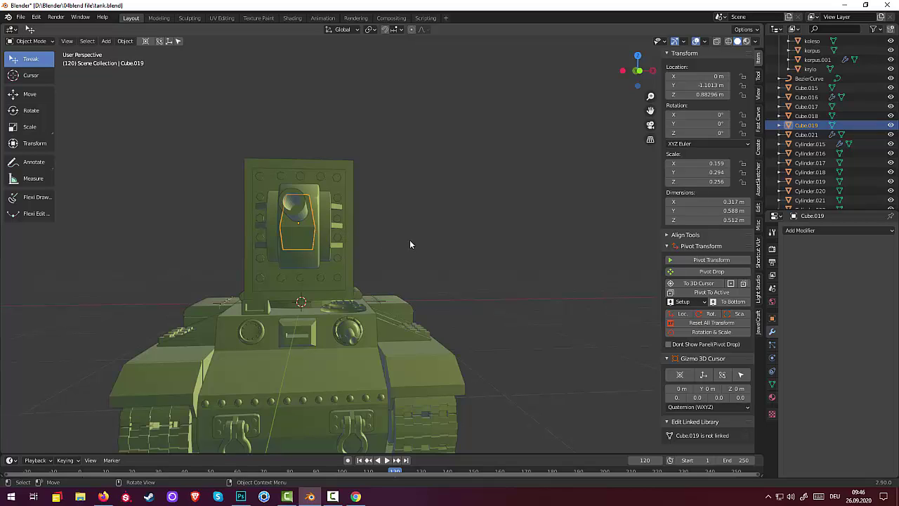
Widen Cube.019 along X by 1.078 to 0.342 m across
{"action": "key", "text": "s"}
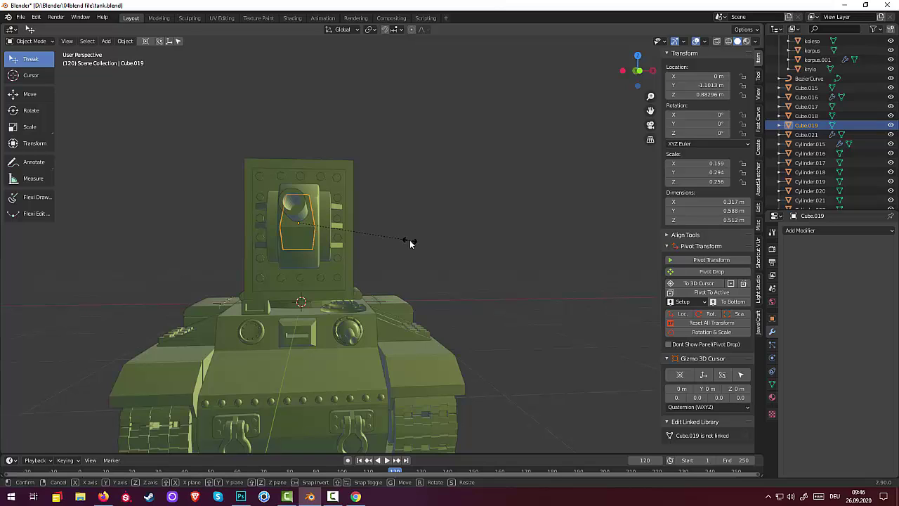
{"action": "key", "text": "x"}
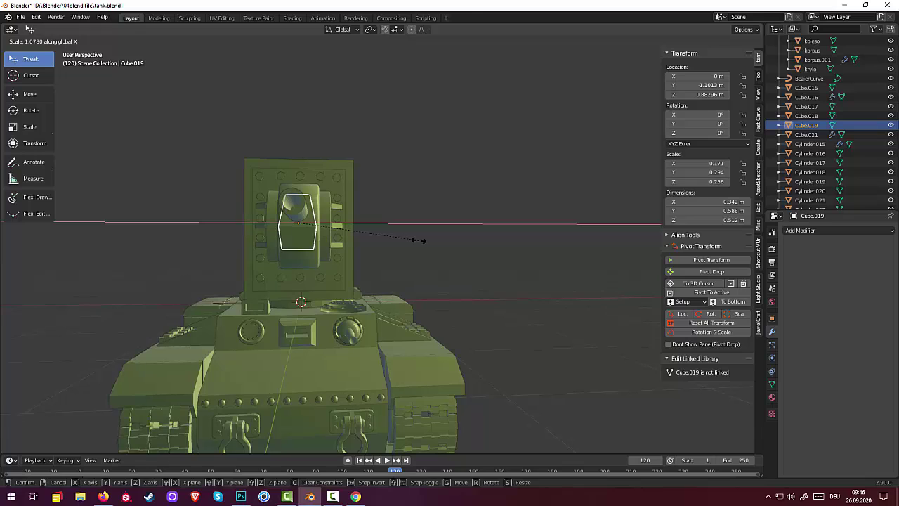
{"action": "left_click", "coordinate": [414, 242]}
{"action": "left_click", "coordinate": [421, 251]}
{"action": "mouse_move", "coordinate": [422, 256]}
{"action": "middle_mouse_down"}
{"action": "mouse_move", "coordinate": [420, 274]}
{"action": "mouse_move", "coordinate": [387, 286]}
{"action": "mouse_move", "coordinate": [215, 218]}
{"action": "middle_mouse_up"}
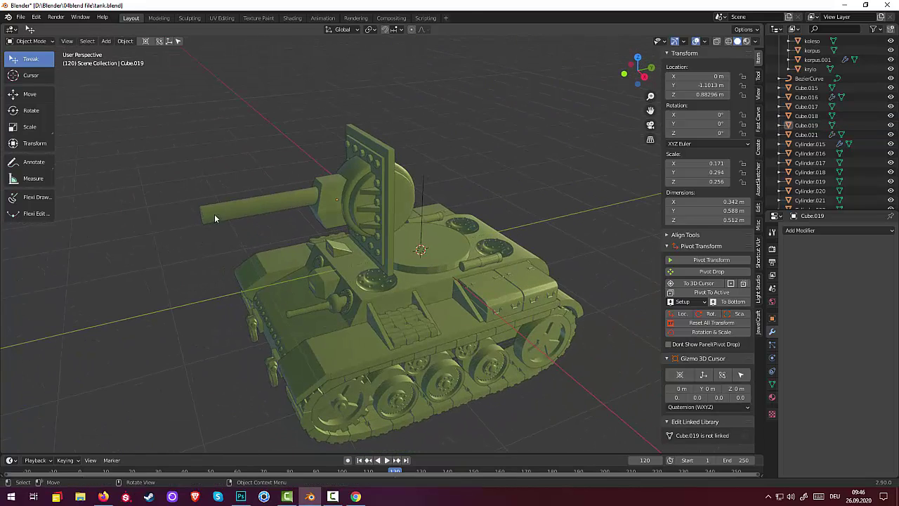
{"action": "left_click", "coordinate": [103, 497]}
{"action": "right_click", "coordinate": [103, 496]}
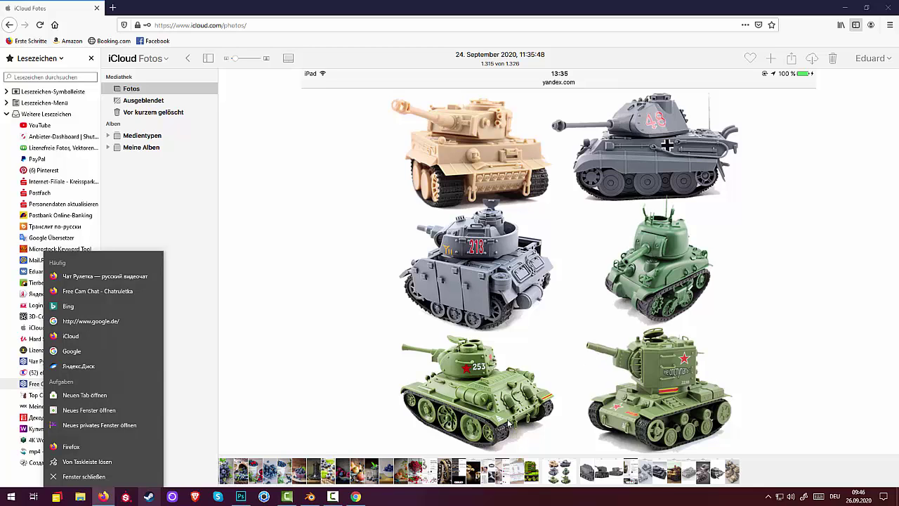
{"action": "left_click", "coordinate": [532, 476]}
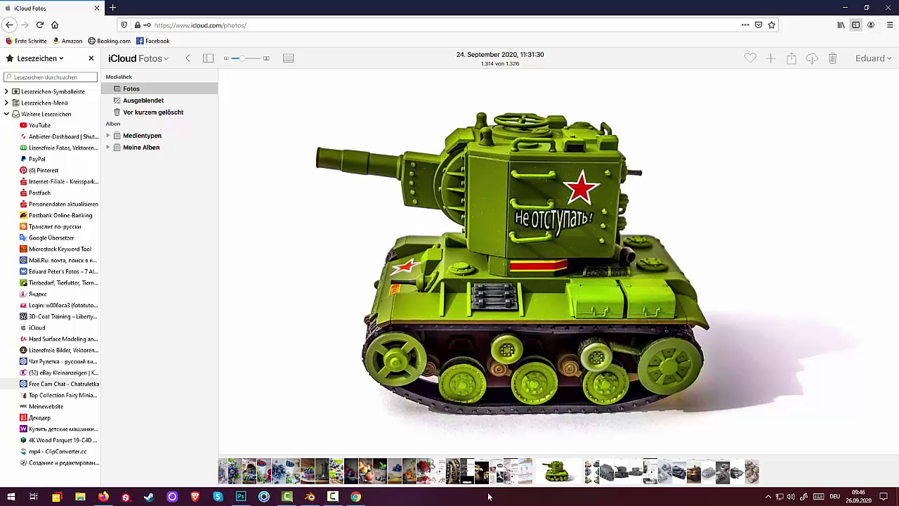
Select the gun barrel from a side view and enter Edit Mode
{"action": "left_click", "coordinate": [308, 497]}
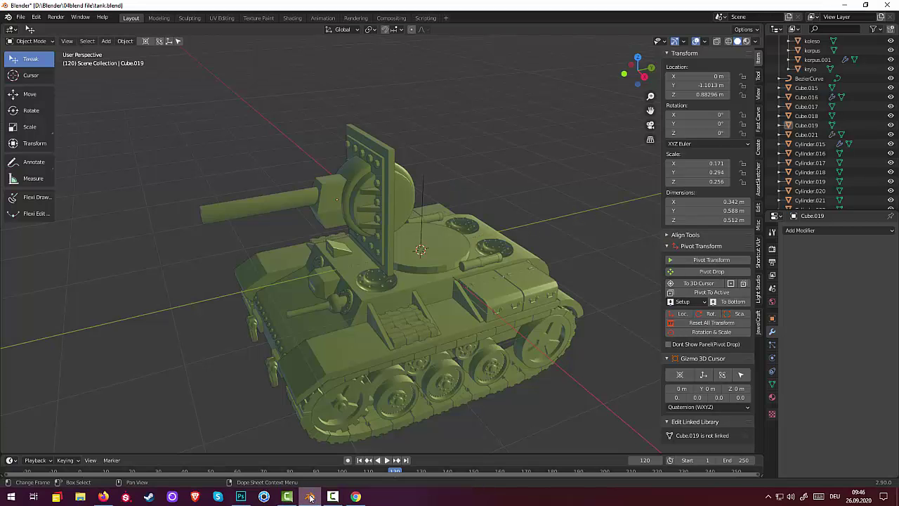
{"action": "mouse_move", "coordinate": [371, 366]}
{"action": "middle_mouse_down"}
{"action": "mouse_move", "coordinate": [420, 354]}
{"action": "mouse_move", "coordinate": [375, 361]}
{"action": "mouse_move", "coordinate": [384, 362]}
{"action": "middle_mouse_up"}
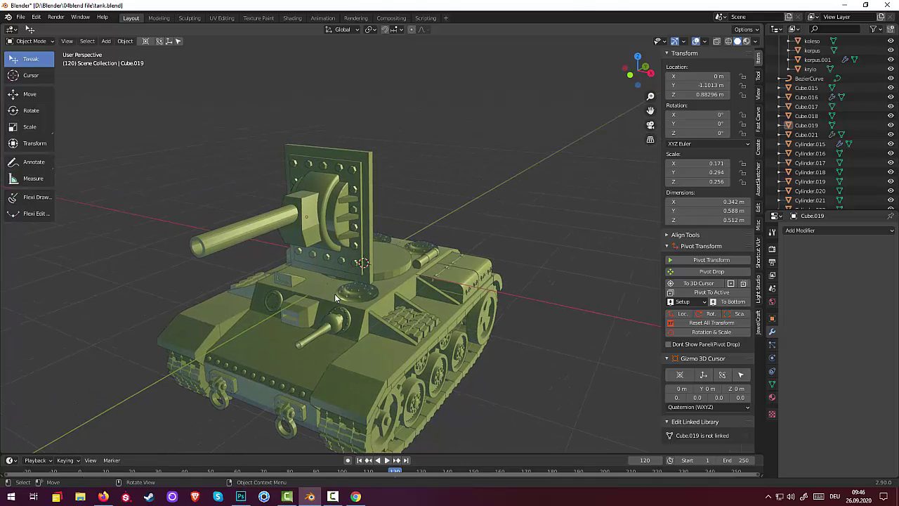
{"action": "middle_click_drag", "start_coordinate": [295, 251], "coordinate": [246, 251]}
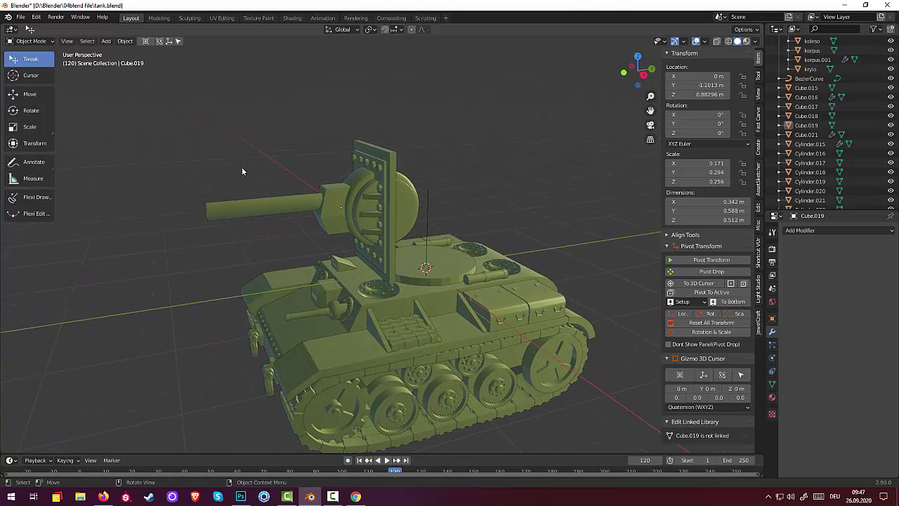
{"action": "left_click", "coordinate": [248, 211]}
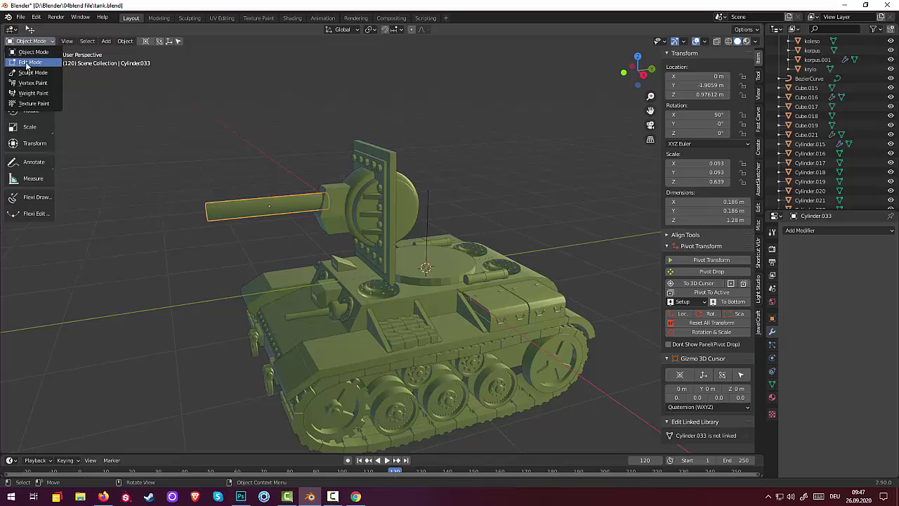
{"action": "left_click", "coordinate": [28, 62]}
{"action": "left_click", "coordinate": [276, 210]}
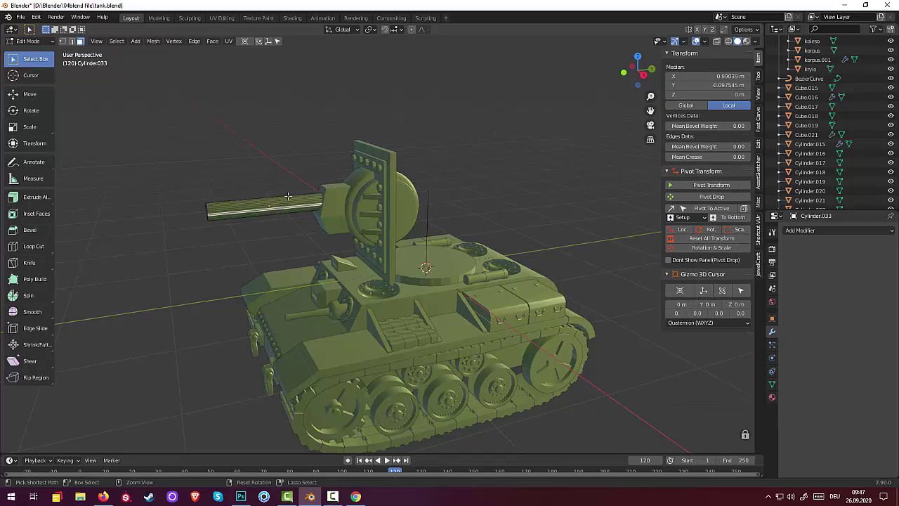
Add a centred loop cut around the barrel and bevel it into a 0.197 m band
{"action": "key", "text": "ctrl+r"}
{"action": "left_click", "coordinate": [288, 193]}
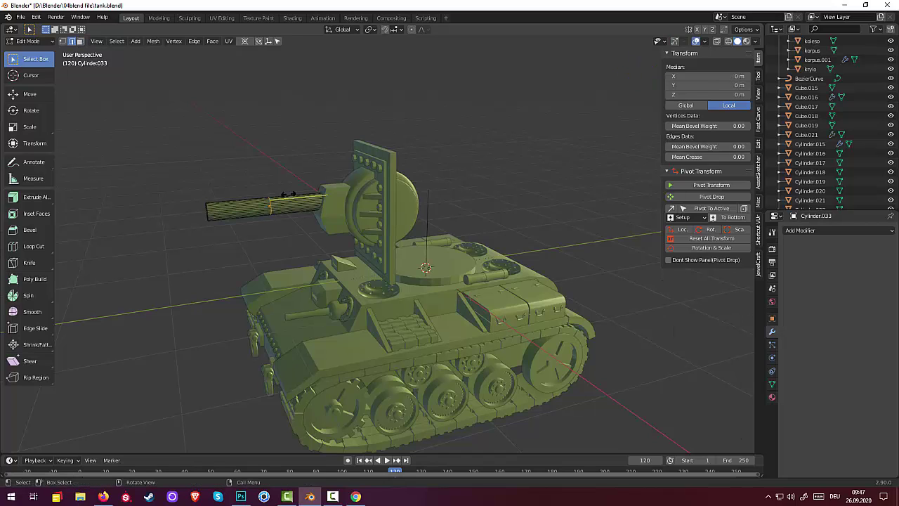
{"action": "right_click", "coordinate": [251, 197]}
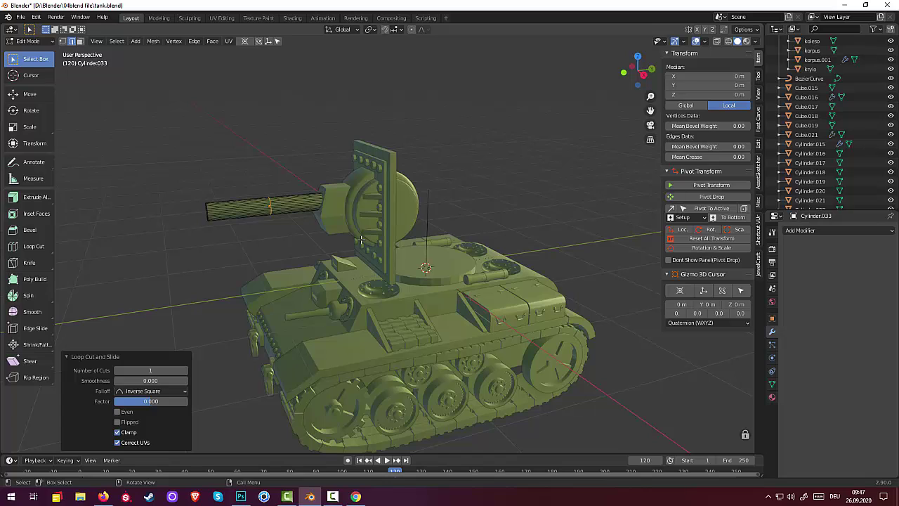
{"action": "key", "text": "ctrl+b"}
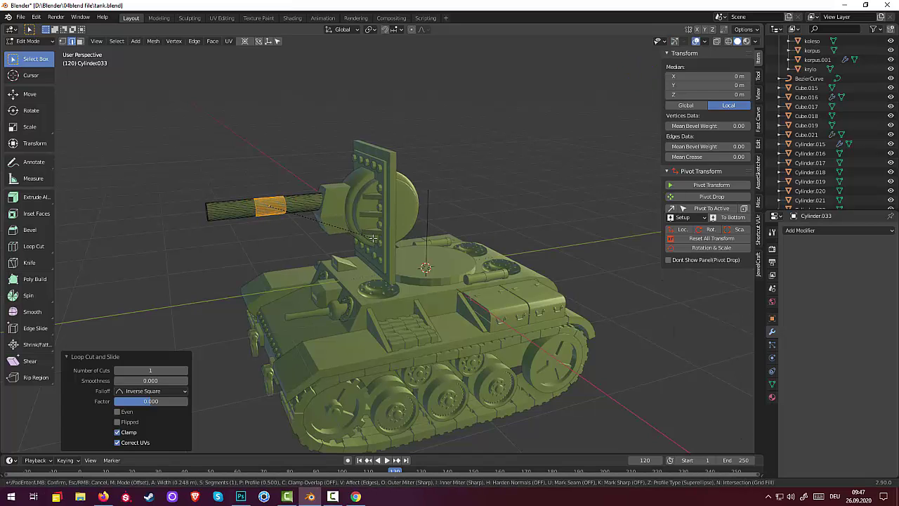
{"action": "left_click", "coordinate": [372, 239]}
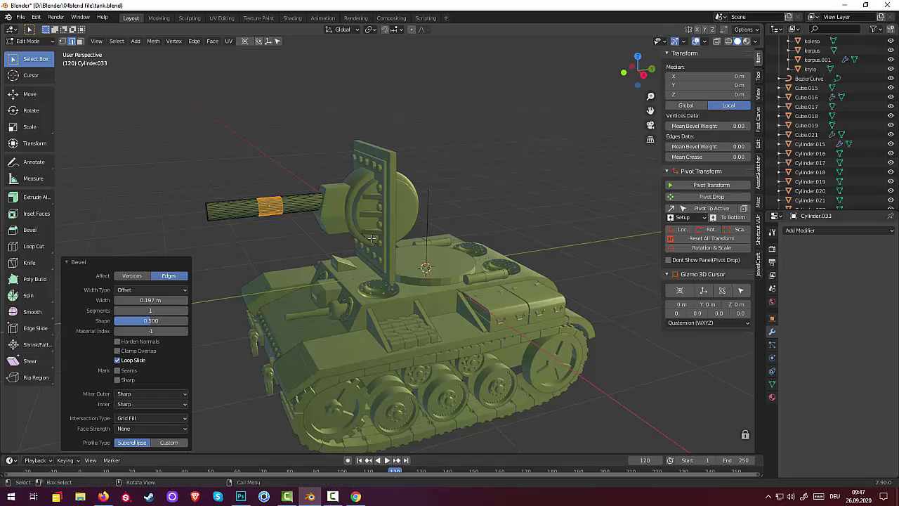
Add another edge loop near the barrel's muzzle end
{"action": "left_click", "coordinate": [217, 210]}
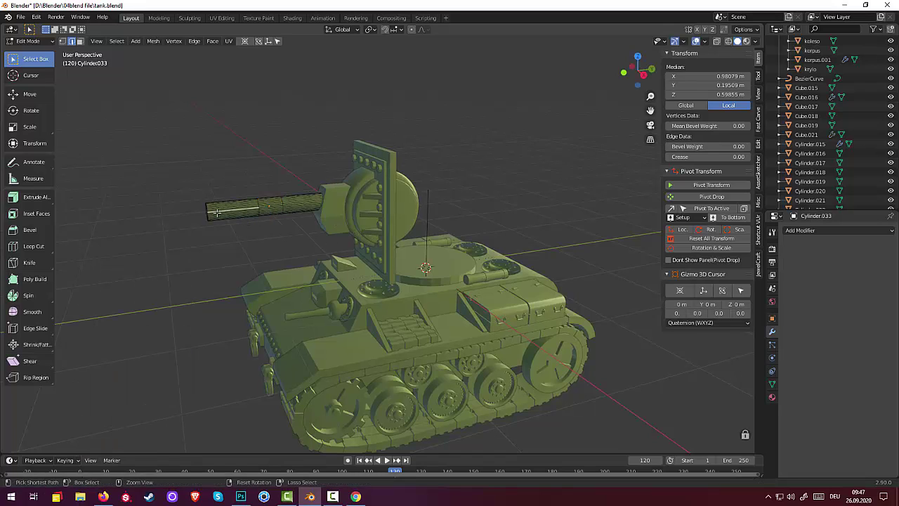
{"action": "key", "text": "ctrl+r"}
{"action": "left_click", "coordinate": [218, 210]}
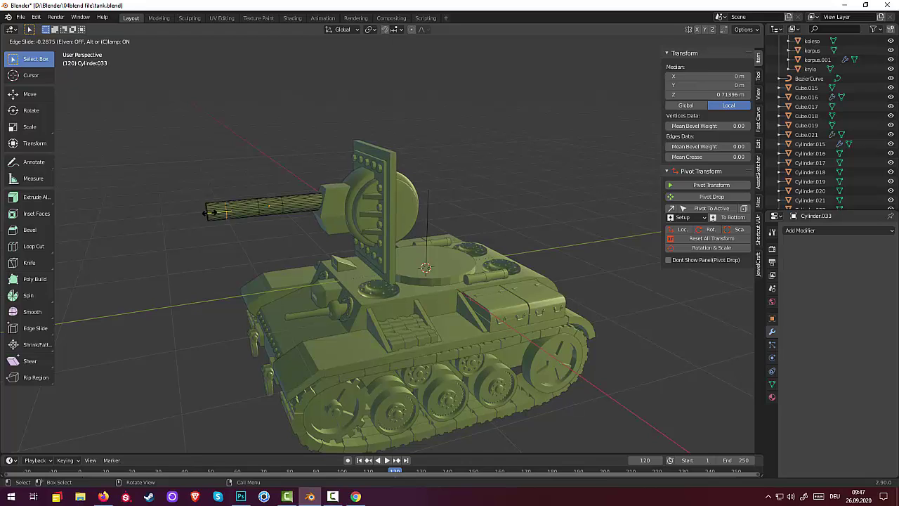
{"action": "left_click", "coordinate": [211, 212]}
In edge select mode, select the middle band and the front-end ring loops
{"action": "left_click", "coordinate": [210, 213]}
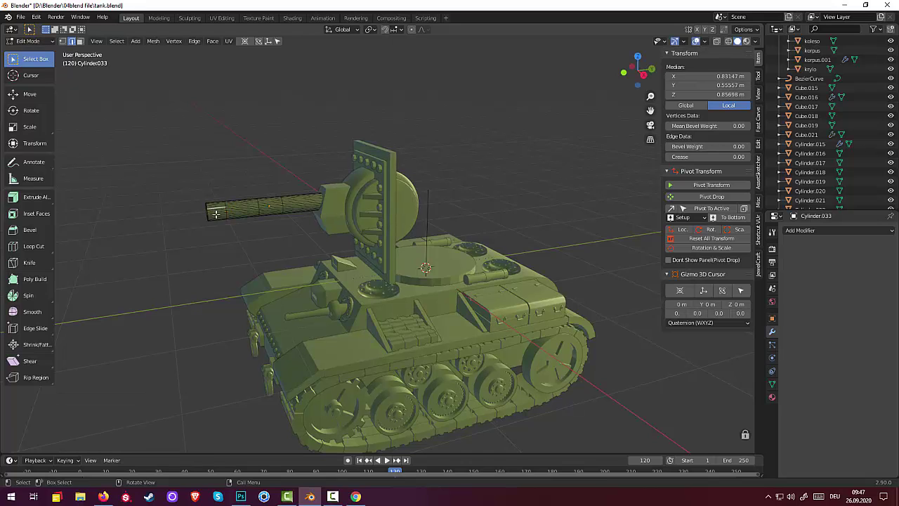
{"action": "left_click", "coordinate": [73, 42]}
{"action": "left_click", "coordinate": [216, 208], "text": "alt"}
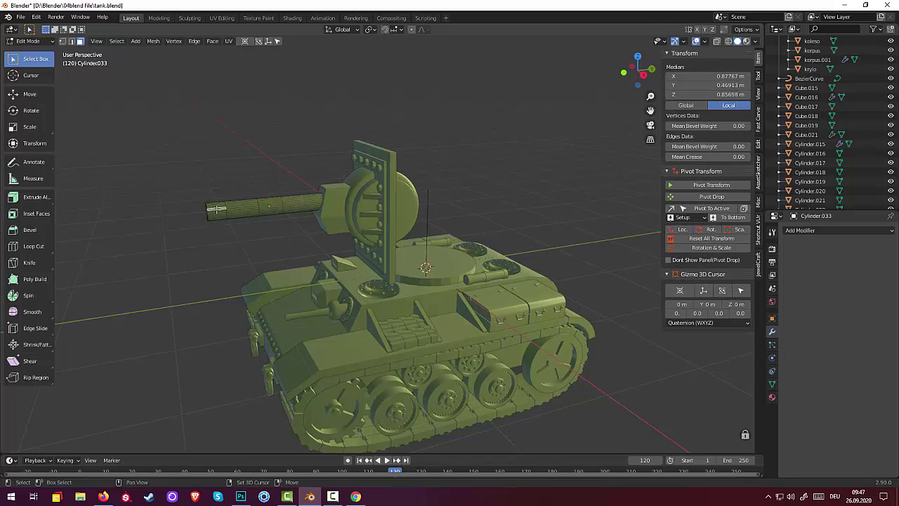
{"action": "left_click", "coordinate": [216, 208], "text": "alt"}
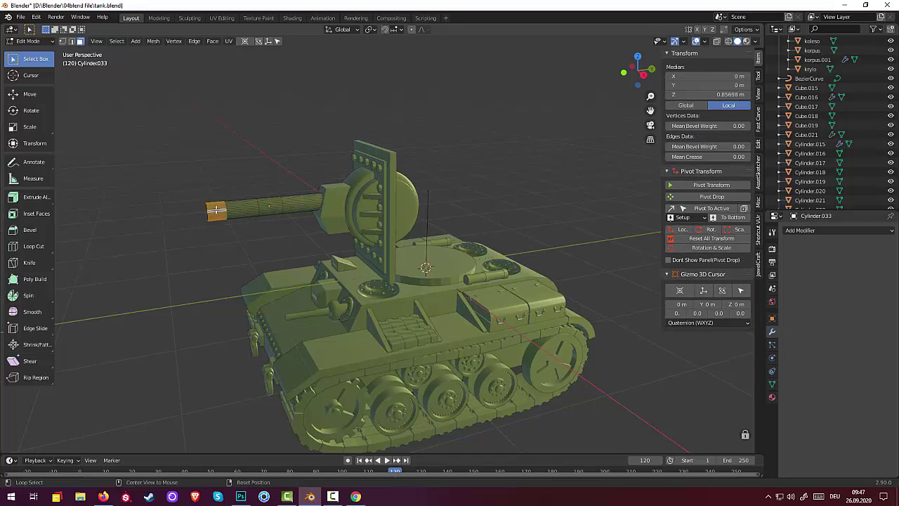
{"action": "left_click", "coordinate": [271, 204], "text": "alt"}
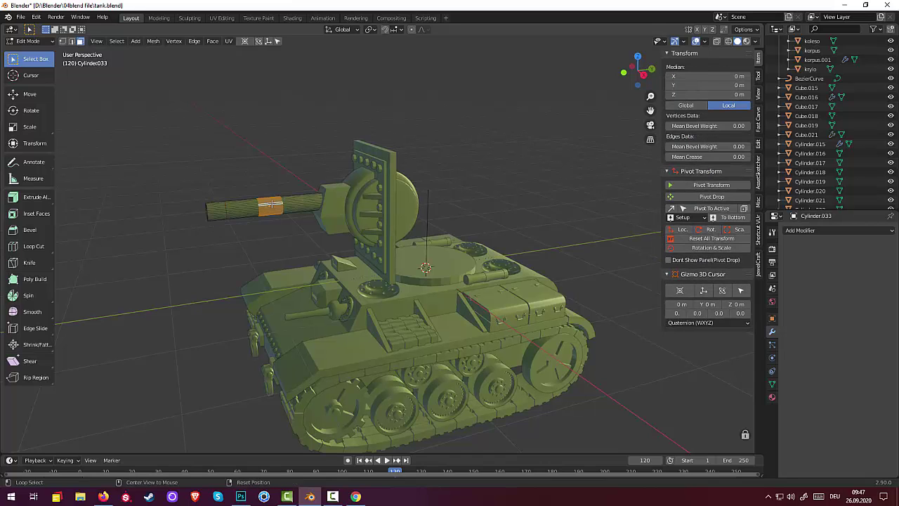
{"action": "left_click", "coordinate": [217, 210], "text": "alt+shift"}
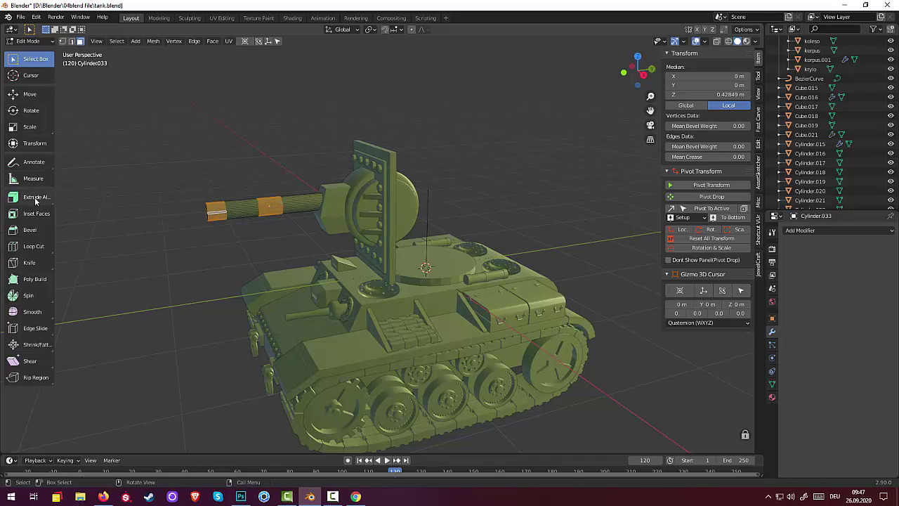
Extrude the selected barrel faces slightly outward along normals into raised rings
{"action": "left_click_drag", "start_coordinate": [35, 196], "coordinate": [54, 249]}
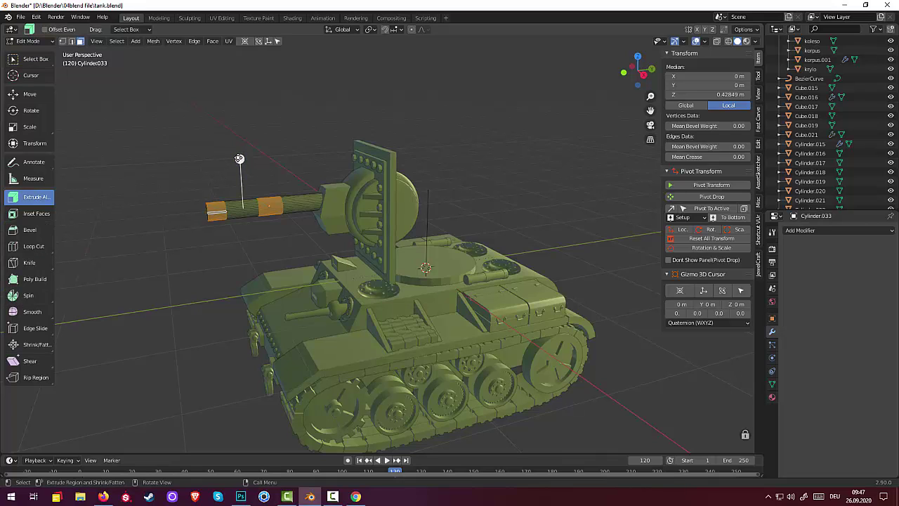
{"action": "left_click_drag", "start_coordinate": [240, 160], "coordinate": [248, 151]}
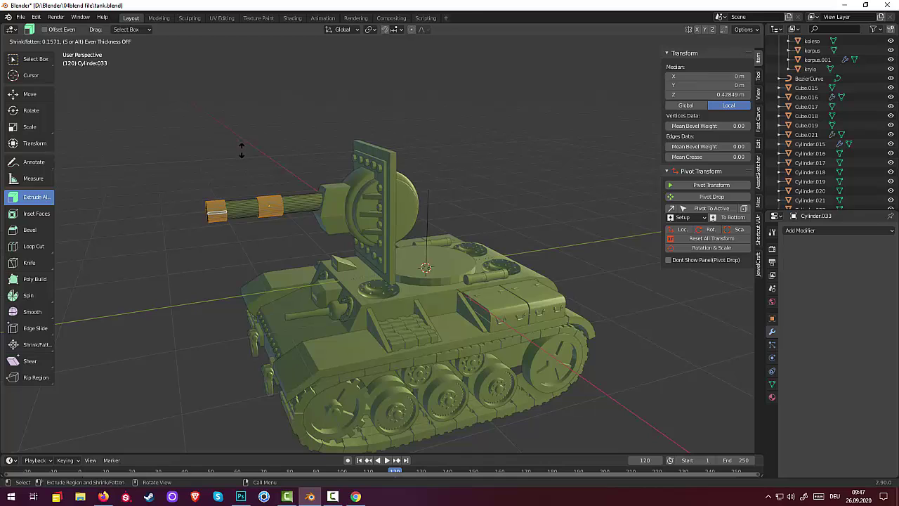
{"action": "left_click", "coordinate": [353, 127]}
{"action": "mouse_move", "coordinate": [419, 150]}
{"action": "middle_mouse_down"}
{"action": "mouse_move", "coordinate": [522, 150]}
{"action": "mouse_move", "coordinate": [473, 155]}
{"action": "mouse_move", "coordinate": [468, 192]}
{"action": "middle_mouse_up"}
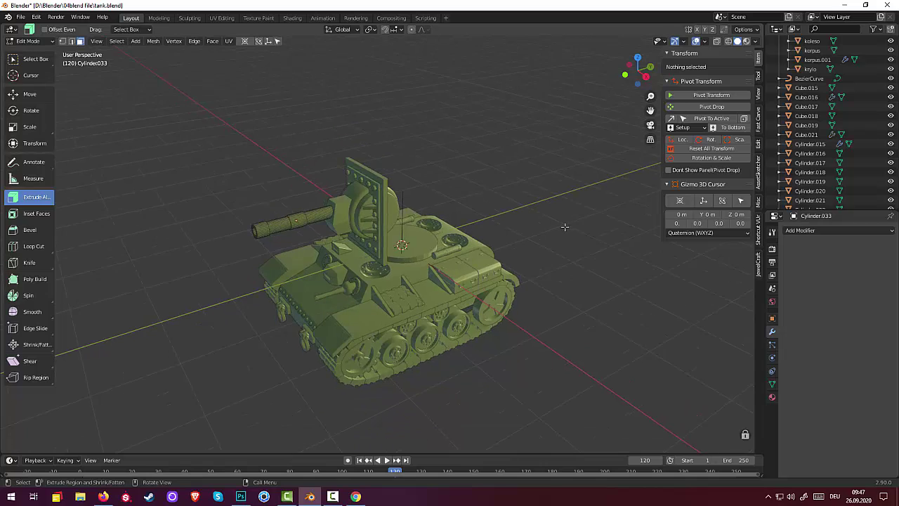
Return to Object Mode, shade the barrel smooth, and enable Auto Smooth at 30°
{"action": "right_click", "coordinate": [286, 206]}
{"action": "mouse_move", "coordinate": [243, 205]}
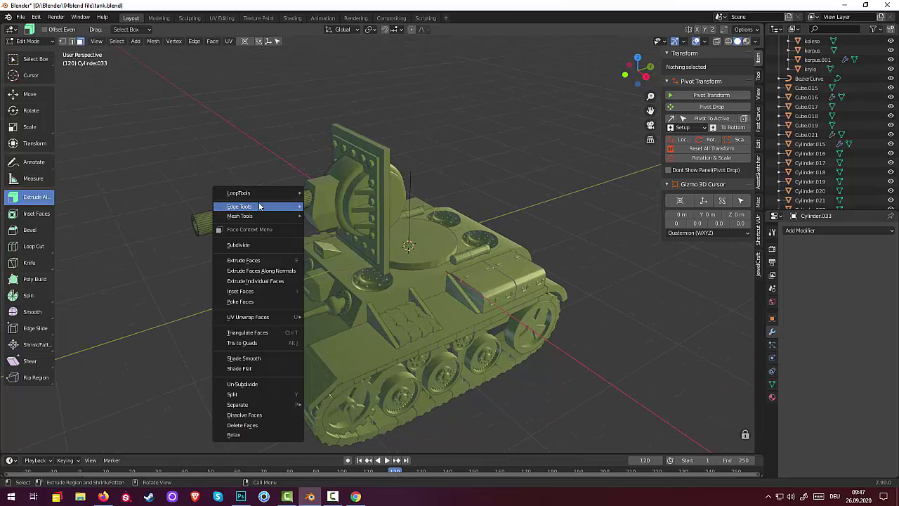
{"action": "left_click", "coordinate": [38, 44]}
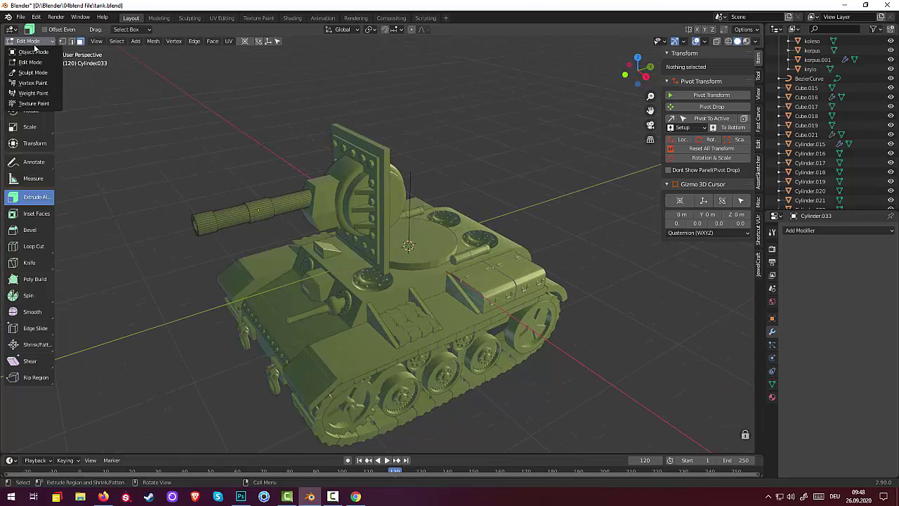
{"action": "left_click", "coordinate": [32, 51]}
{"action": "right_click", "coordinate": [287, 200]}
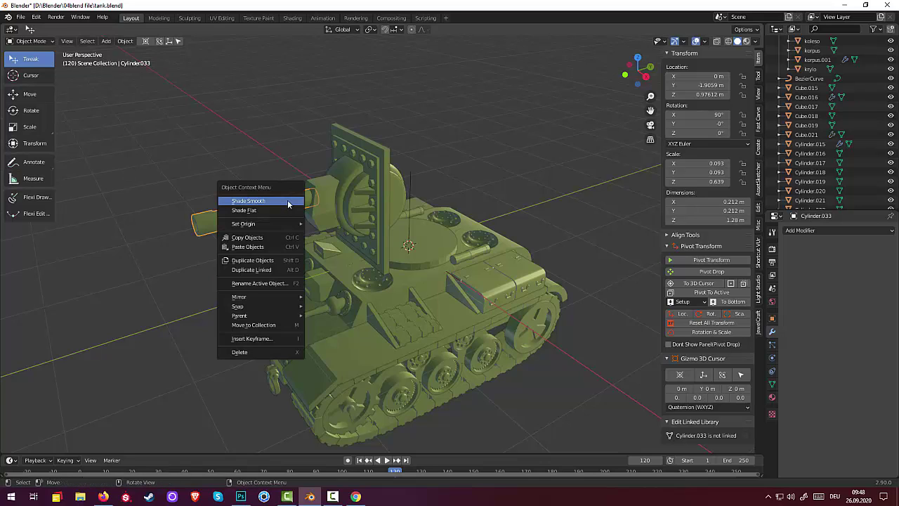
{"action": "left_click", "coordinate": [517, 182]}
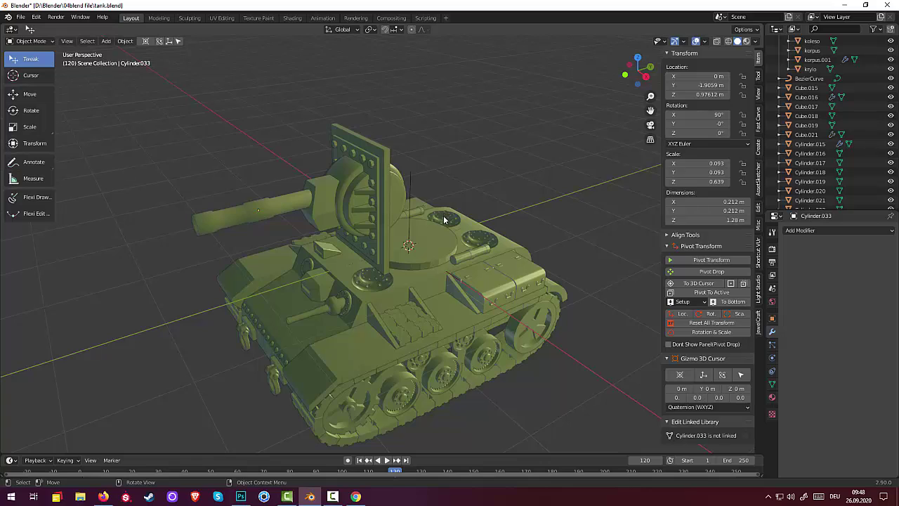
{"action": "left_click", "coordinate": [772, 385]}
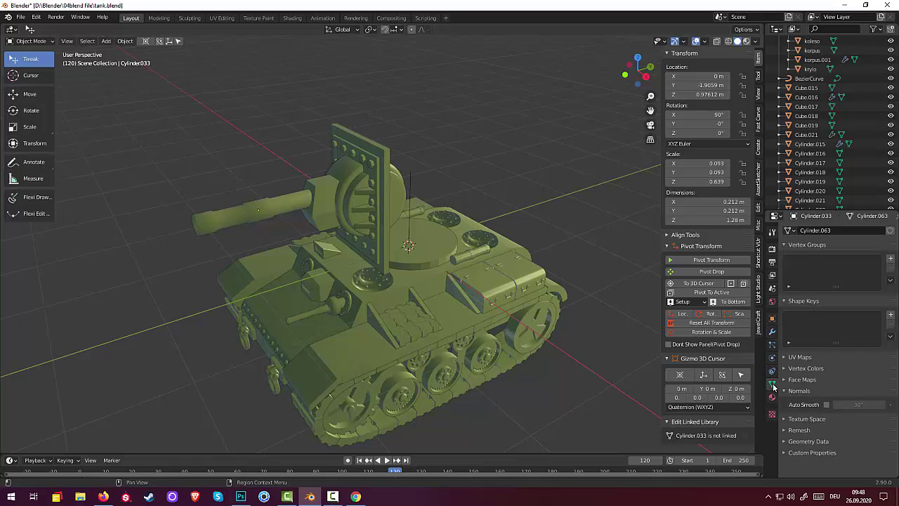
{"action": "left_click", "coordinate": [825, 404]}
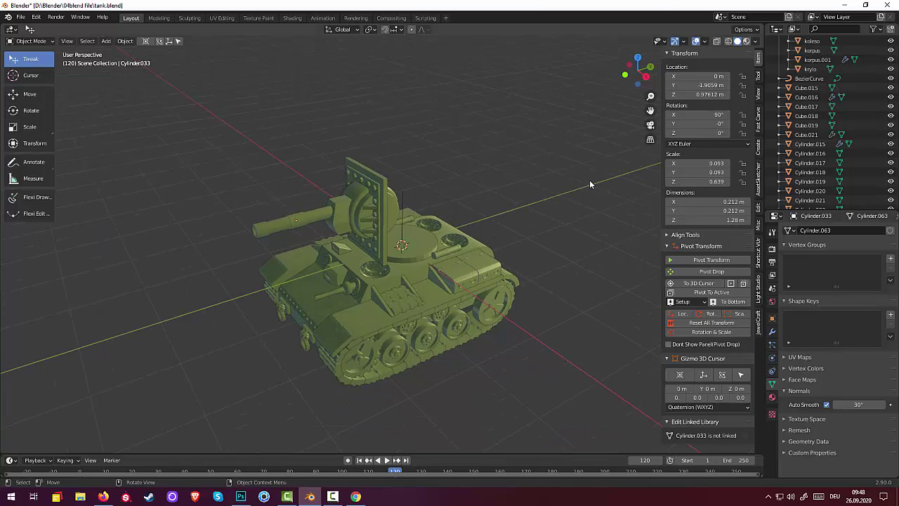
{"action": "mouse_move", "coordinate": [578, 190]}
{"action": "middle_mouse_down"}
{"action": "mouse_move", "coordinate": [656, 177]}
{"action": "mouse_move", "coordinate": [608, 170]}
{"action": "middle_mouse_up"}
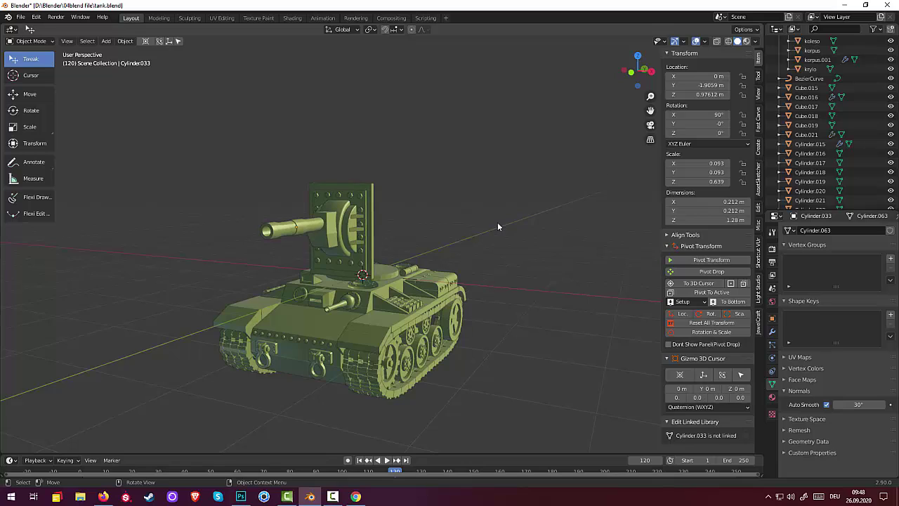
{"action": "scroll", "coordinate": [497, 226], "scroll_direction": "up", "scroll_amount": 1}
{"action": "scroll", "coordinate": [493, 228], "scroll_direction": "up", "scroll_amount": 2}
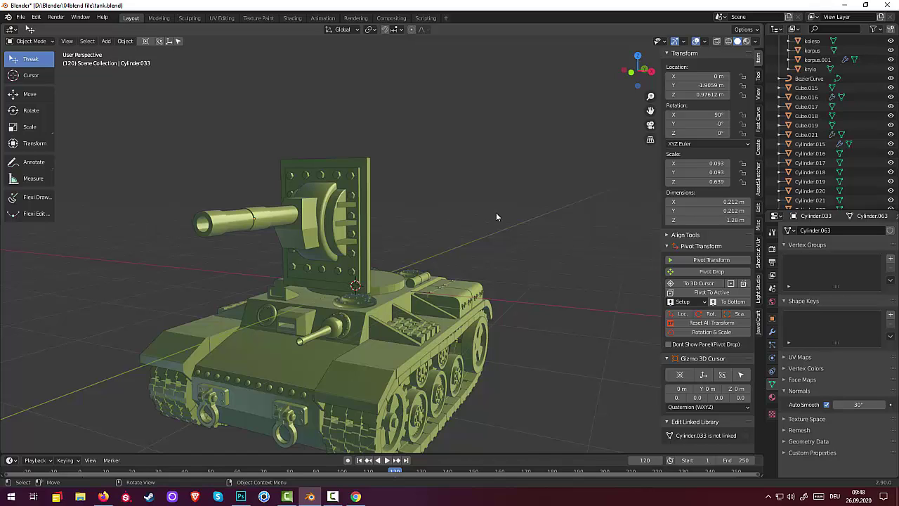
{"action": "middle_click_drag", "start_coordinate": [492, 214], "coordinate": [476, 219]}
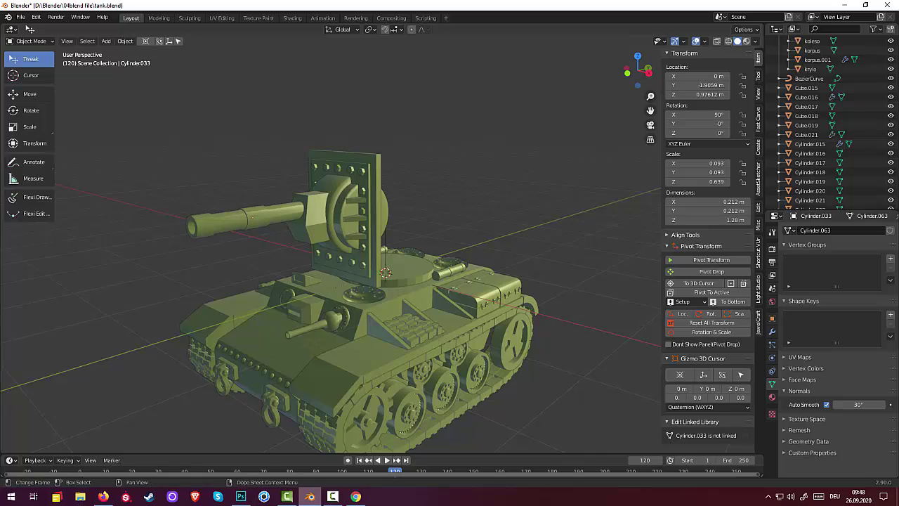
{"action": "left_click", "coordinate": [356, 497]}
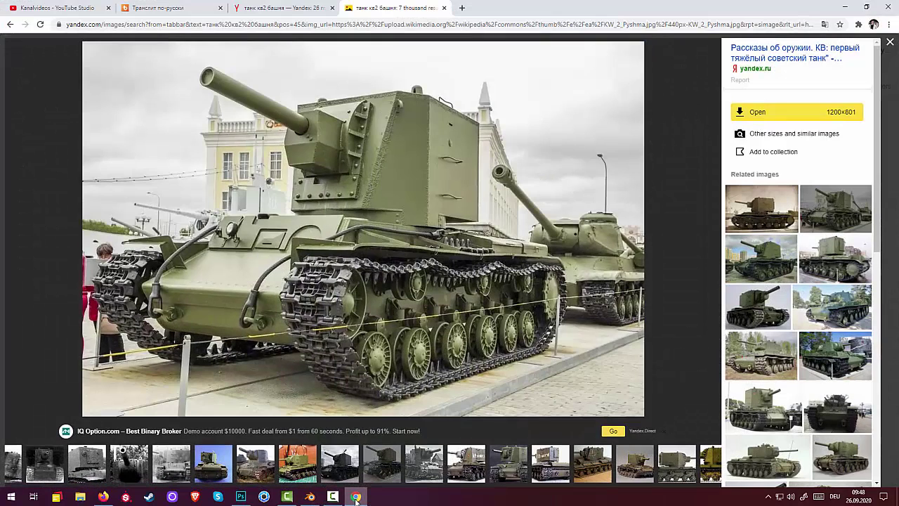
{"action": "left_click", "coordinate": [356, 497]}
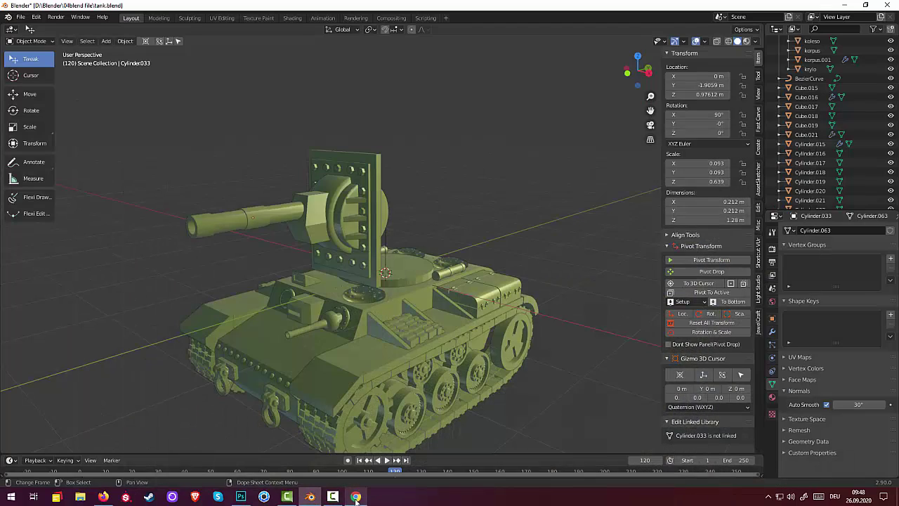
Select the five top-row rivets on the turret's front plate and delete them
{"action": "left_click", "coordinate": [360, 174]}
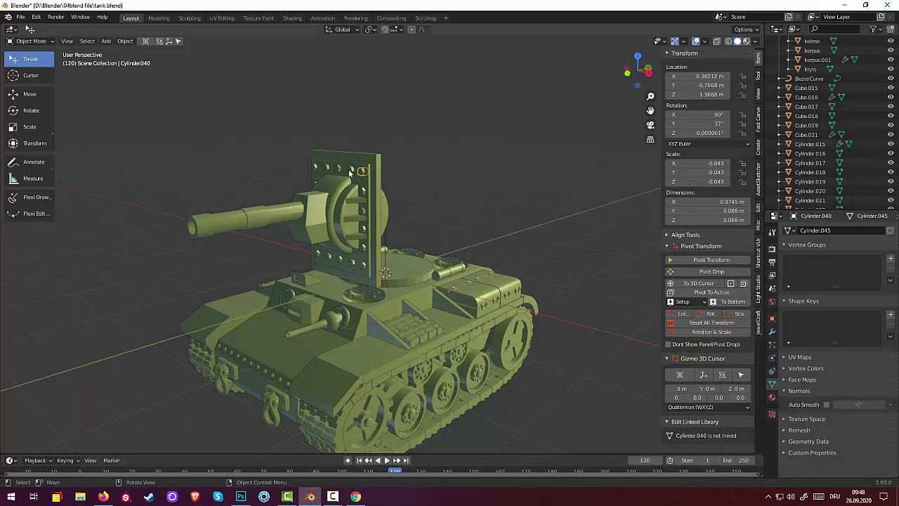
{"action": "left_click", "coordinate": [349, 170], "text": "shift"}
{"action": "left_click", "coordinate": [337, 169], "text": "shift"}
{"action": "left_click", "coordinate": [326, 170], "text": "shift"}
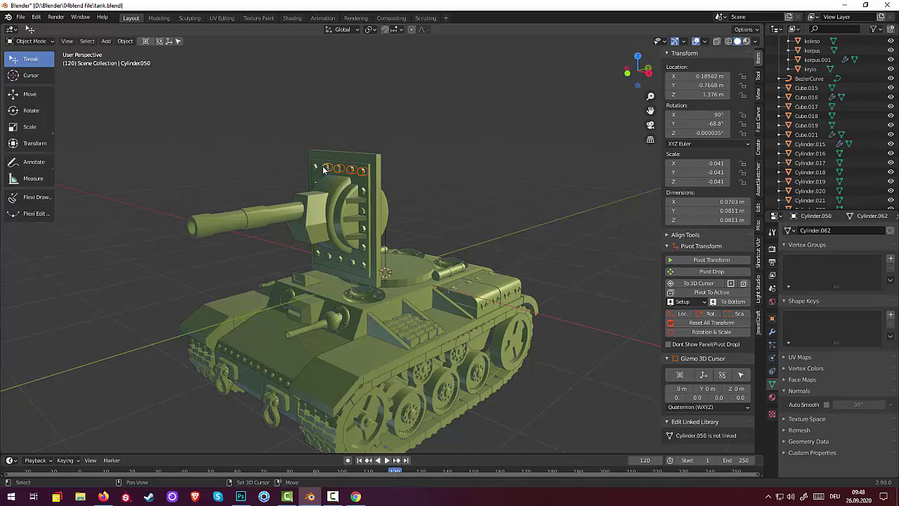
{"action": "left_click", "coordinate": [315, 166], "text": "shift"}
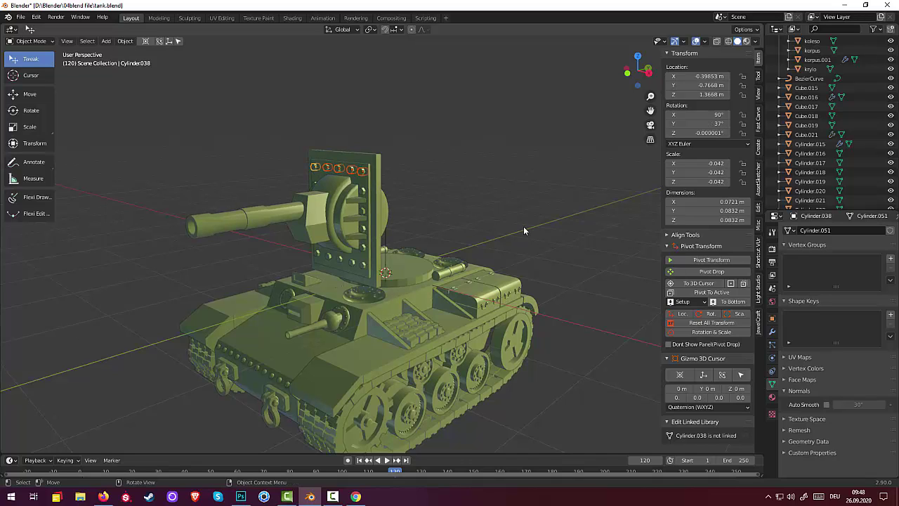
{"action": "key", "text": "Delete"}
Orbit around the finished tank and compare it with the reference photos
{"action": "mouse_move", "coordinate": [420, 198]}
{"action": "middle_mouse_down"}
{"action": "mouse_move", "coordinate": [460, 174]}
{"action": "mouse_move", "coordinate": [391, 182]}
{"action": "middle_mouse_up"}
{"action": "left_click", "coordinate": [330, 180]}
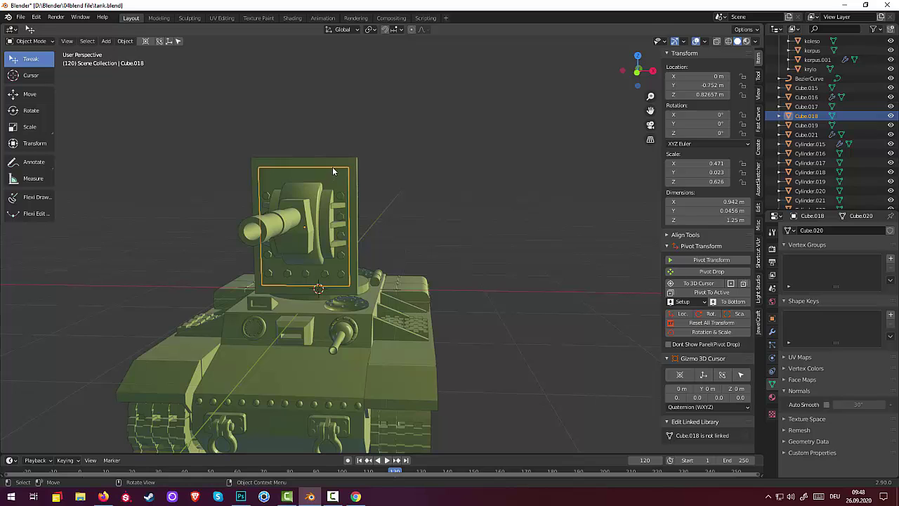
{"action": "middle_click_drag", "start_coordinate": [291, 123], "coordinate": [176, 98]}
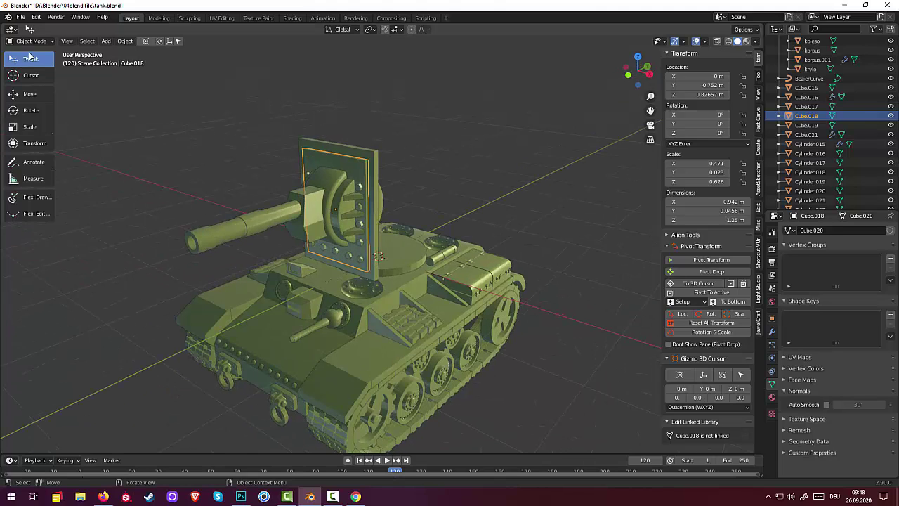
{"action": "left_click", "coordinate": [101, 129]}
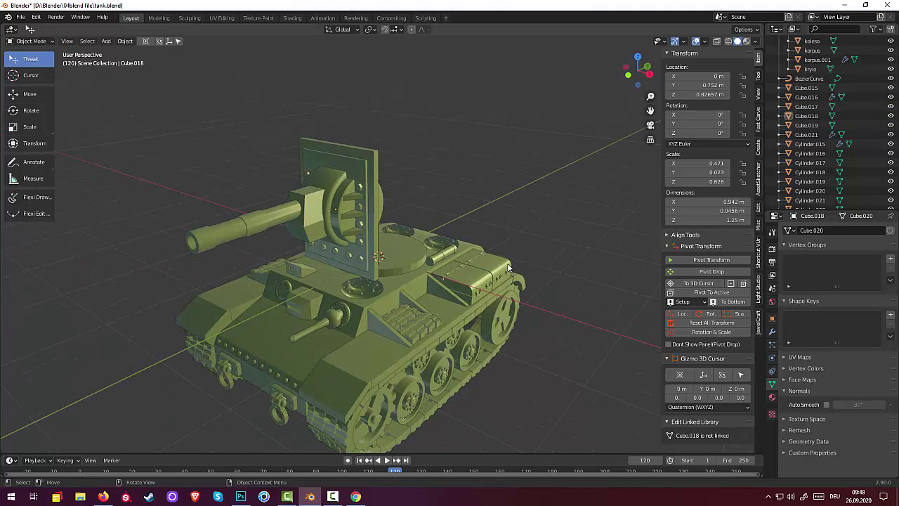
{"action": "mouse_move", "coordinate": [509, 267]}
{"action": "middle_mouse_down"}
{"action": "mouse_move", "coordinate": [548, 258]}
{"action": "mouse_move", "coordinate": [485, 265]}
{"action": "middle_mouse_up"}
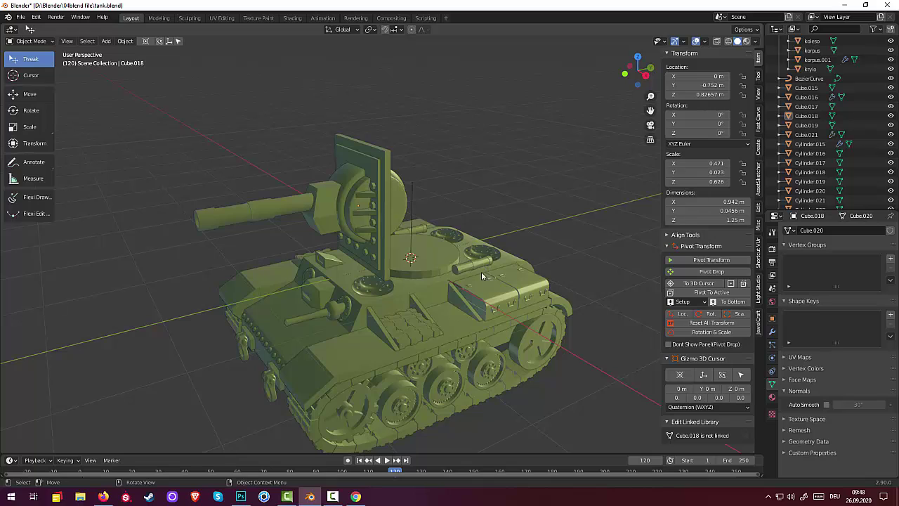
{"action": "middle_click_drag", "start_coordinate": [411, 369], "coordinate": [518, 256]}
{"action": "scroll", "coordinate": [446, 329], "scroll_direction": "up", "scroll_amount": 3}
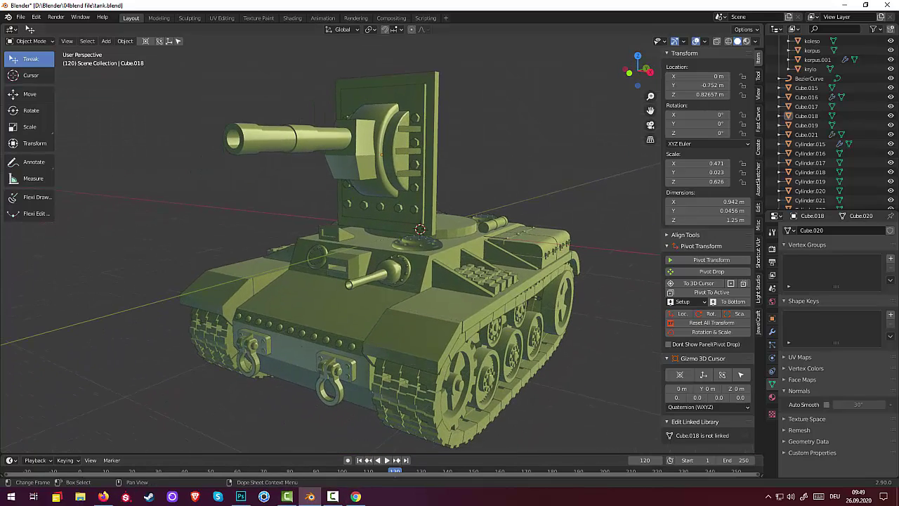
{"action": "left_click", "coordinate": [357, 497]}
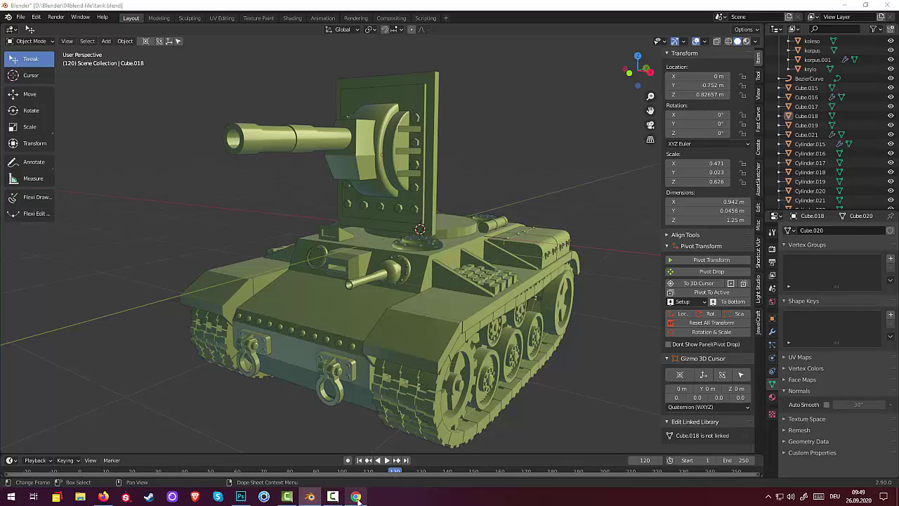
{"action": "left_click", "coordinate": [357, 496]}
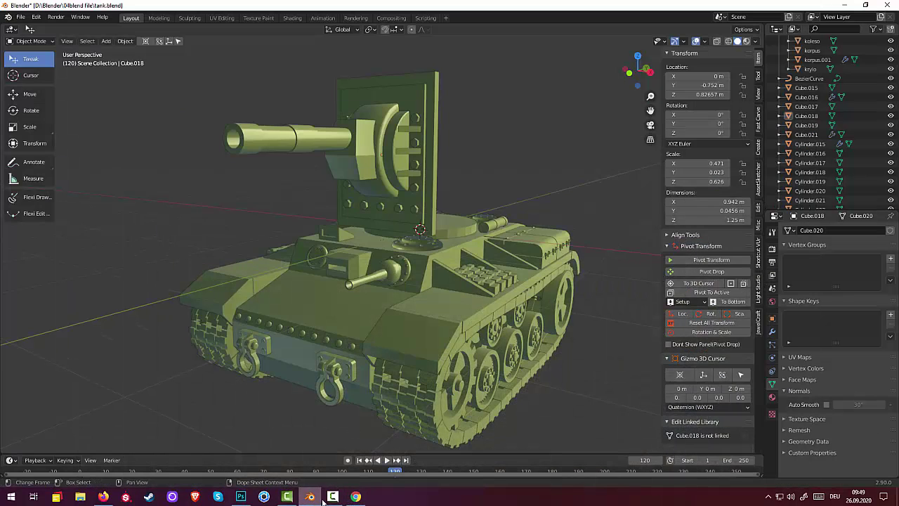
{"action": "left_click", "coordinate": [333, 496]}
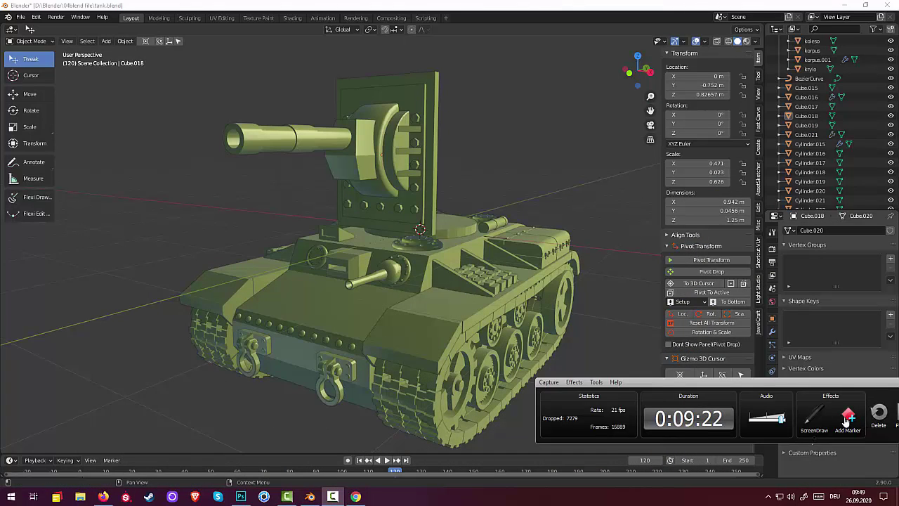